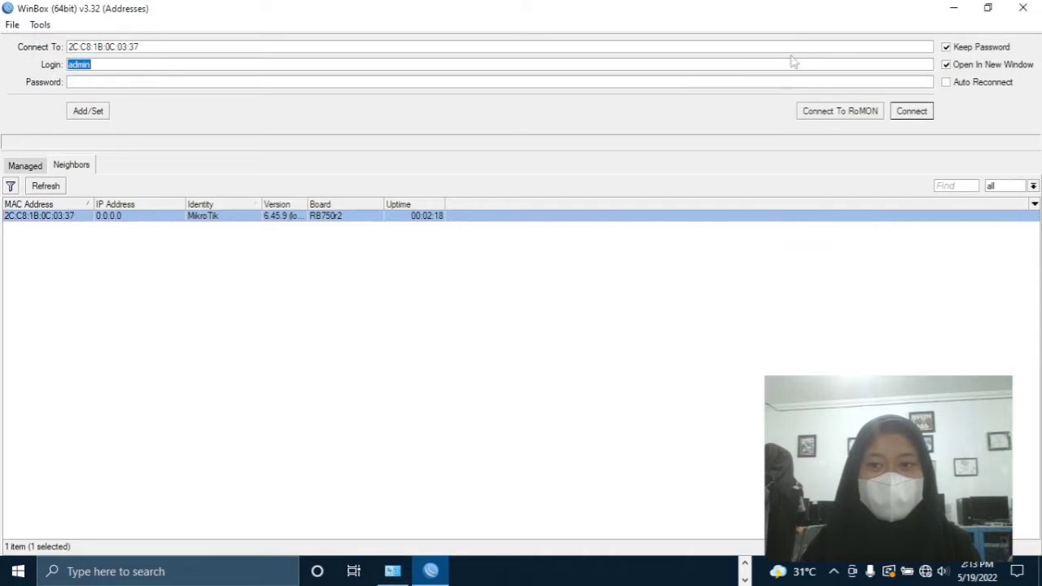
- Connect to the router and change its identity from MikroTik to deena.net
click(902, 112)
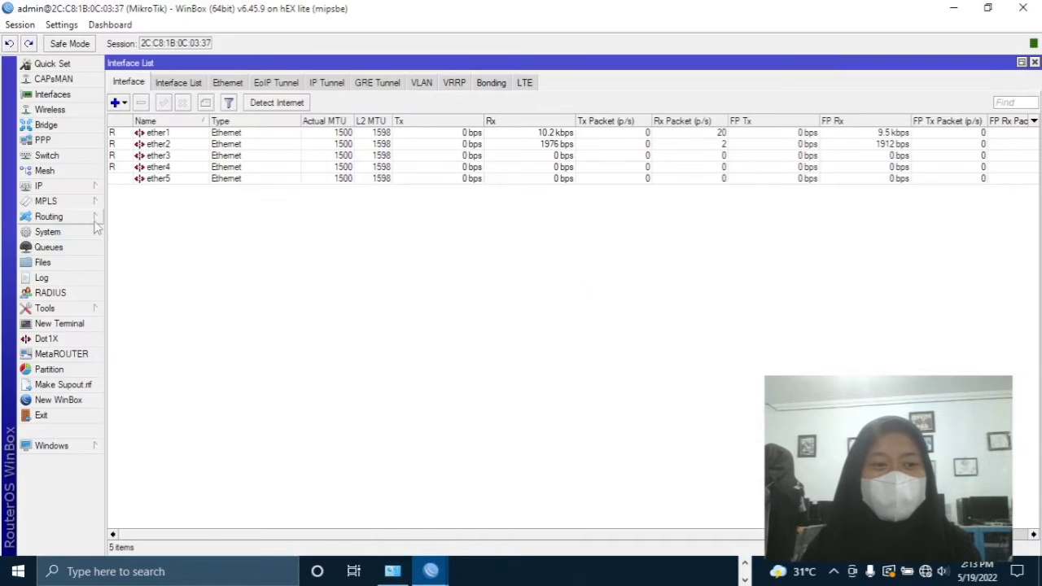
click(65, 232)
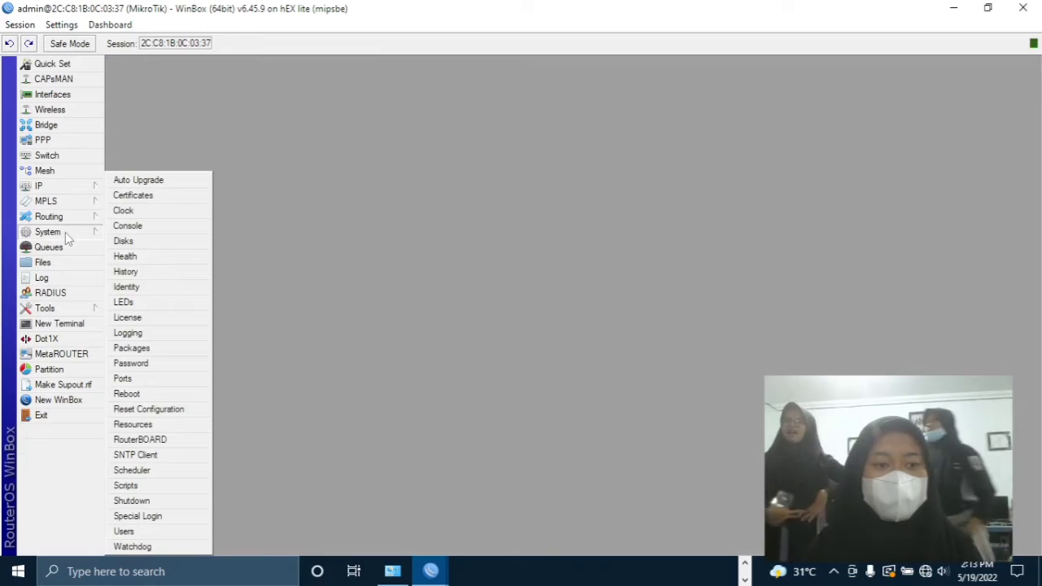
click(146, 288)
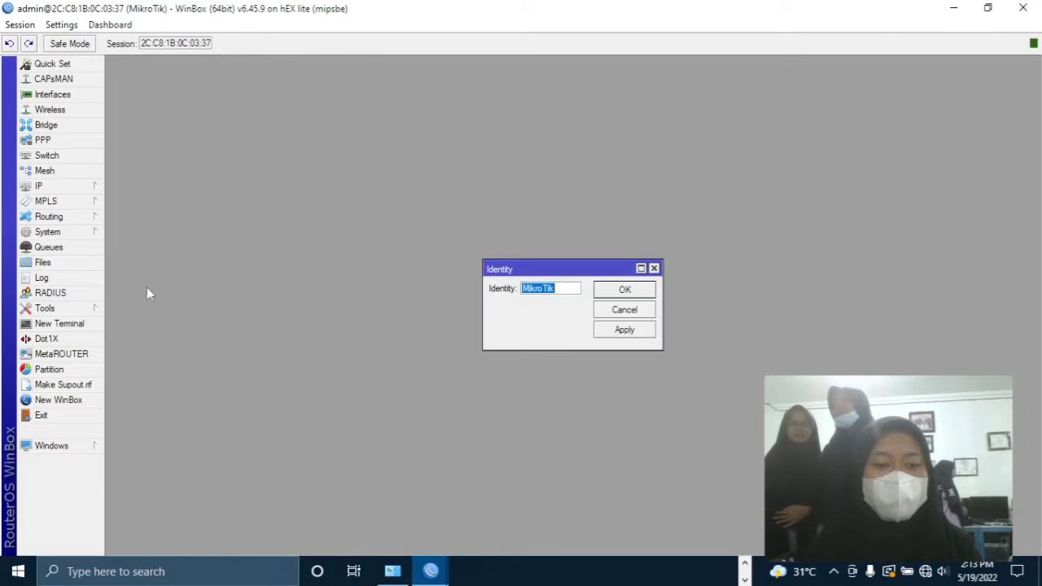
key(BackSpace)
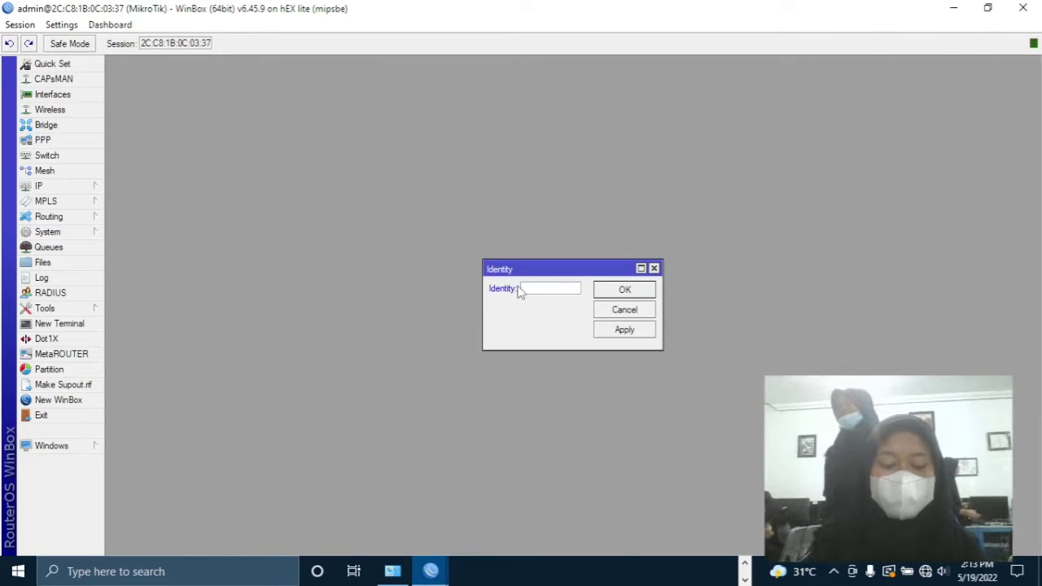
text(deen)
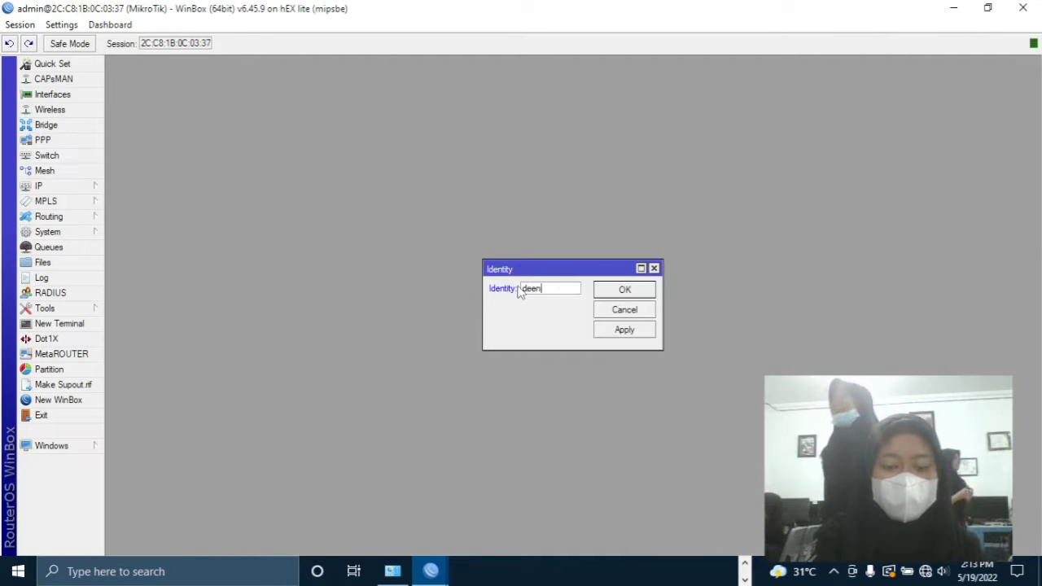
text(a.net)
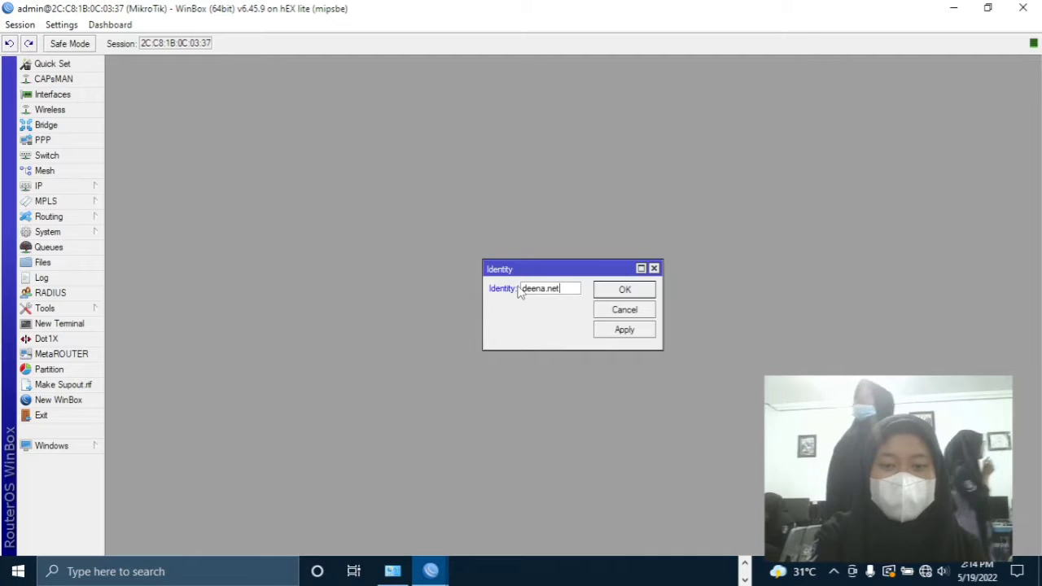
click(624, 329)
click(626, 291)
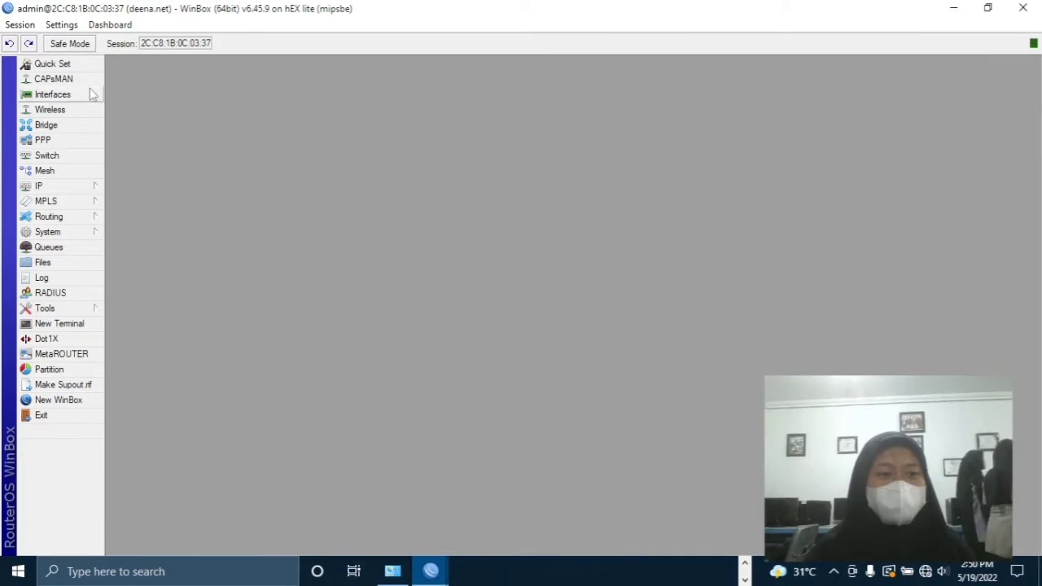
click(89, 91)
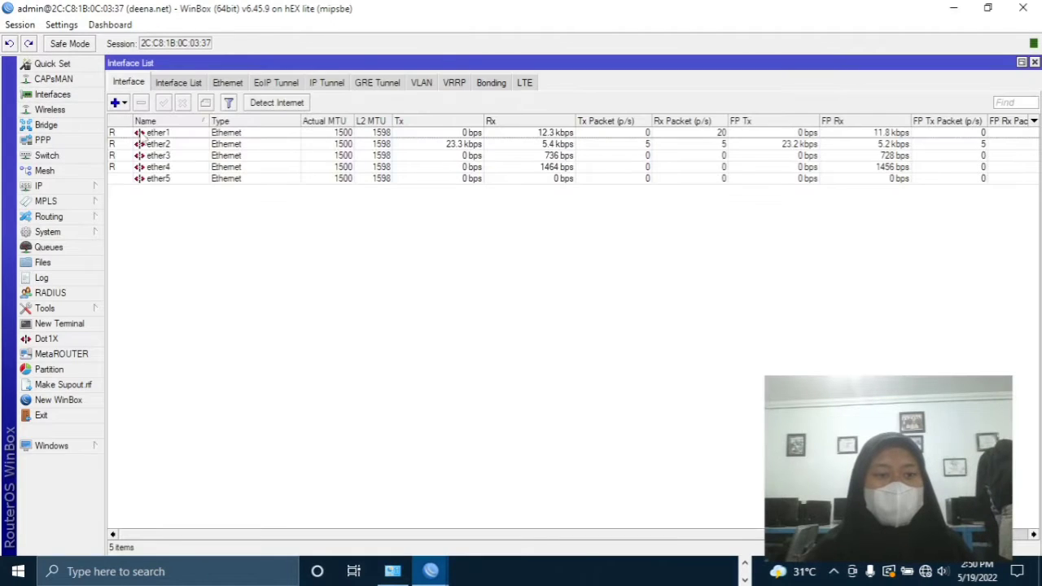
- Comment ether1 as INTERNET and ether2 as LAN
double_click(154, 134)
click(707, 247)
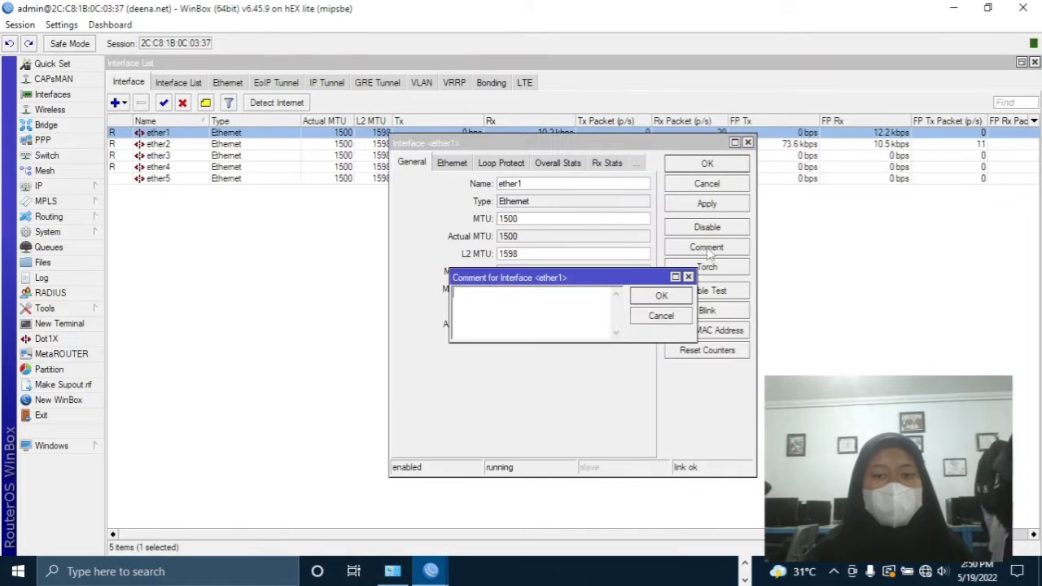
text(in)
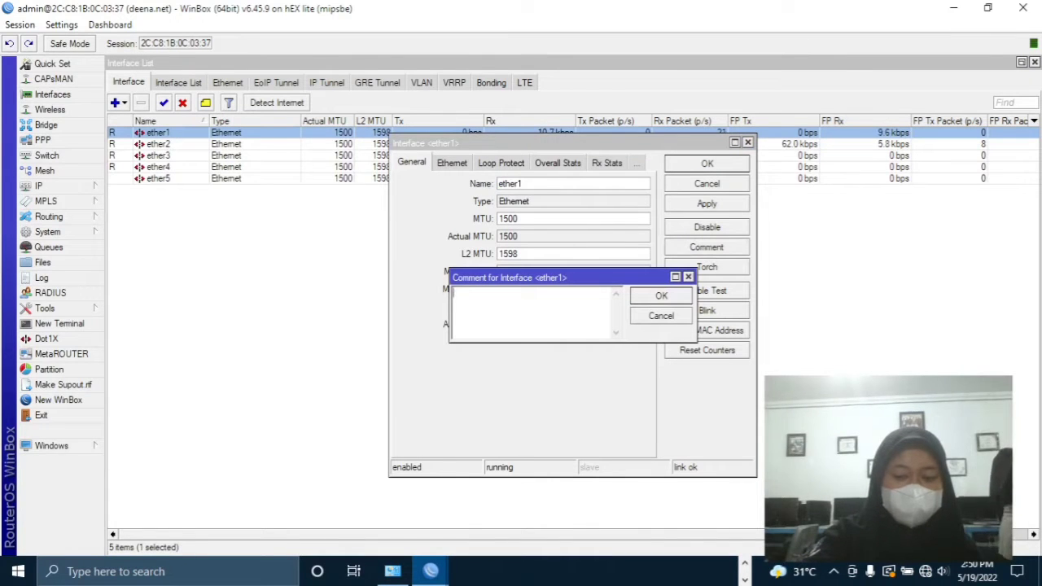
text(TERNET)
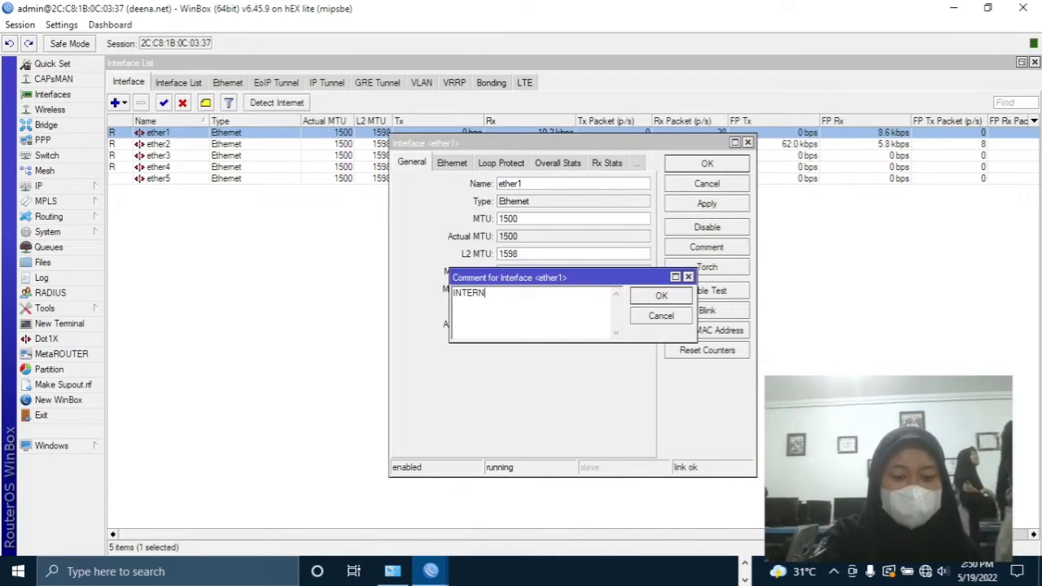
click(662, 295)
click(714, 203)
click(707, 164)
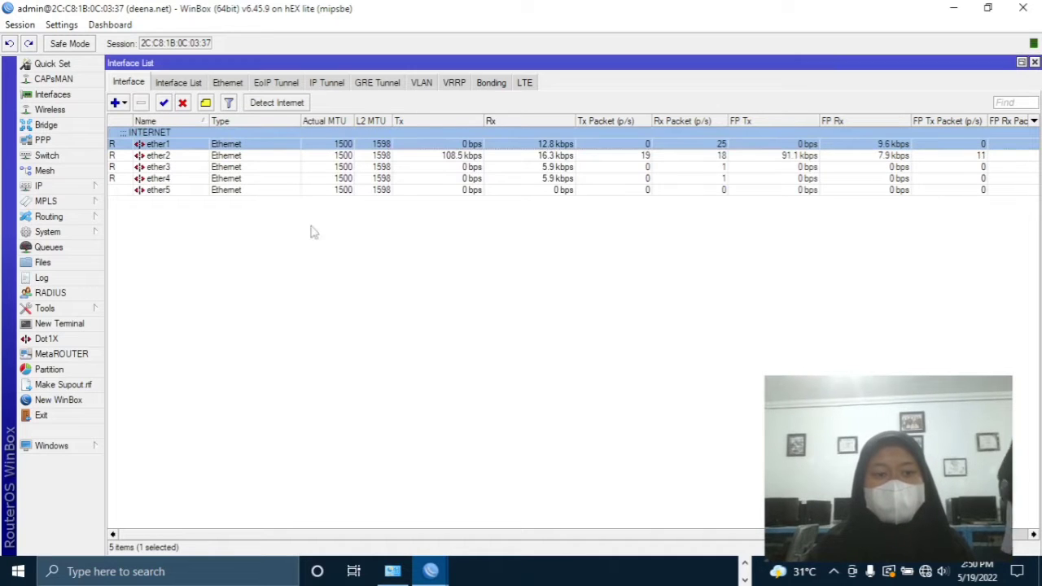
double_click(163, 156)
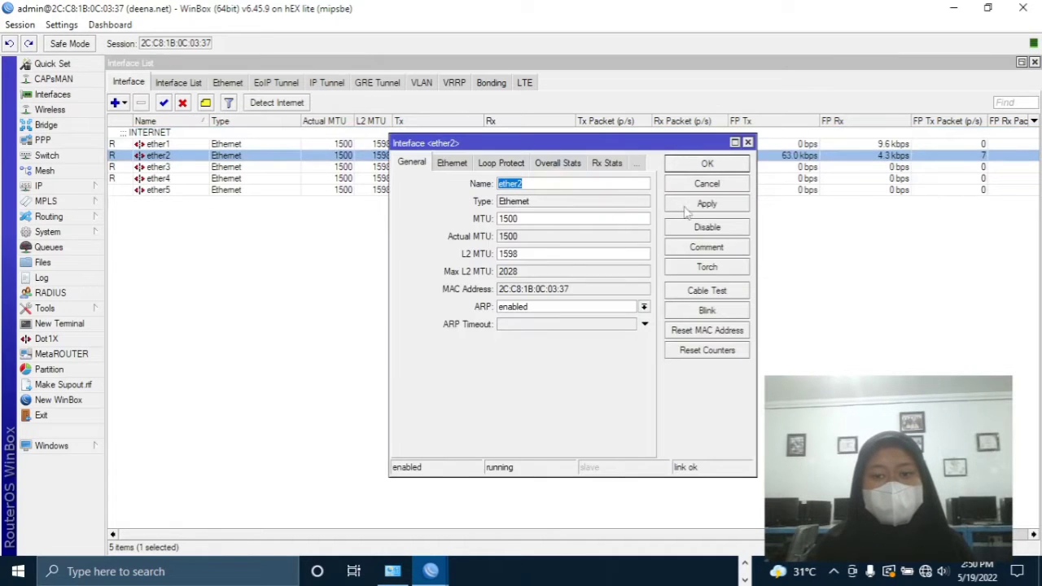
click(707, 248)
text(LAN)
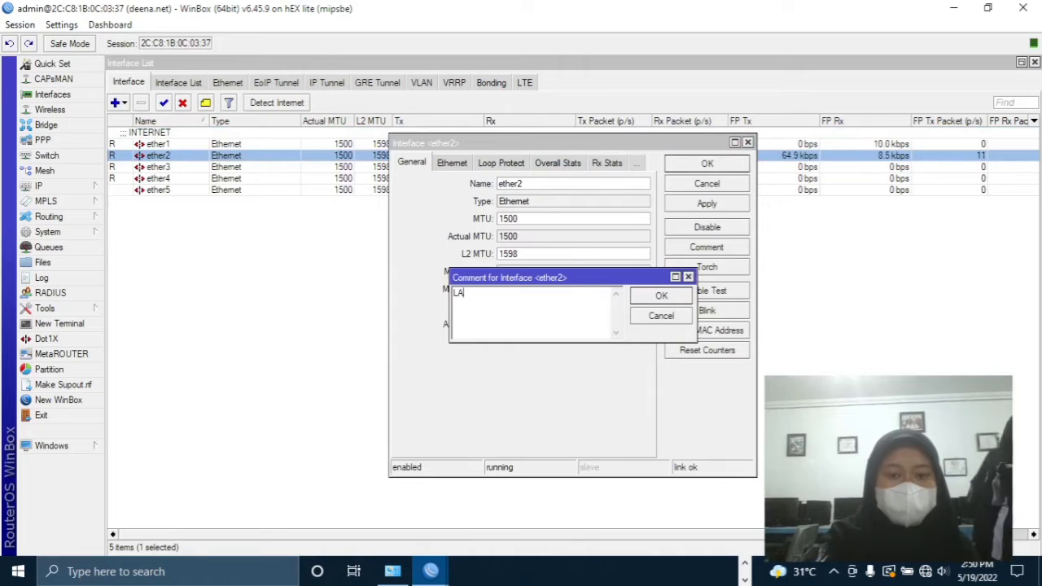
key(Return)
click(708, 164)
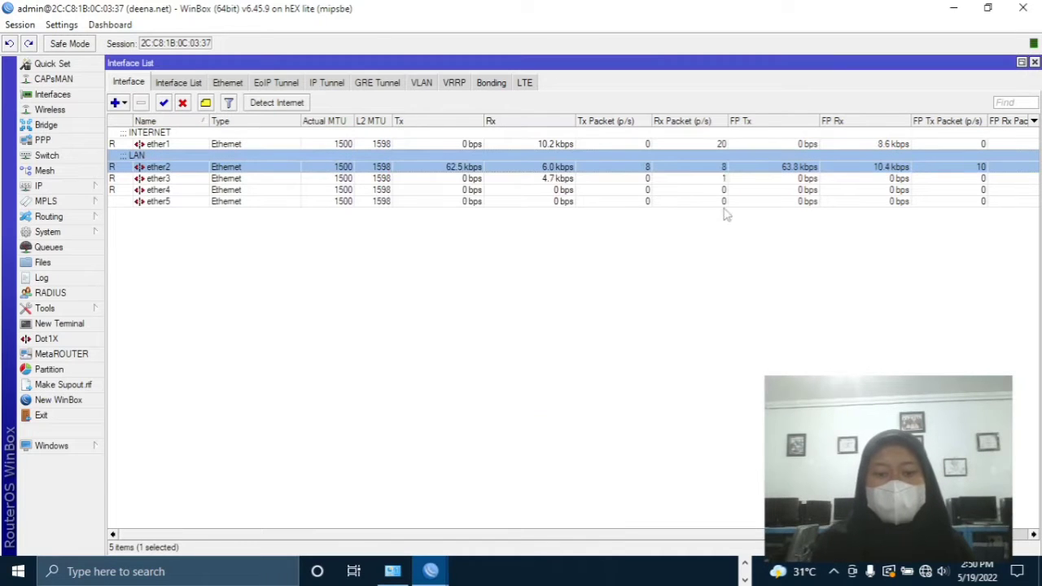
- Comment ether3 as AP1 and ether4 as AP2
double_click(188, 178)
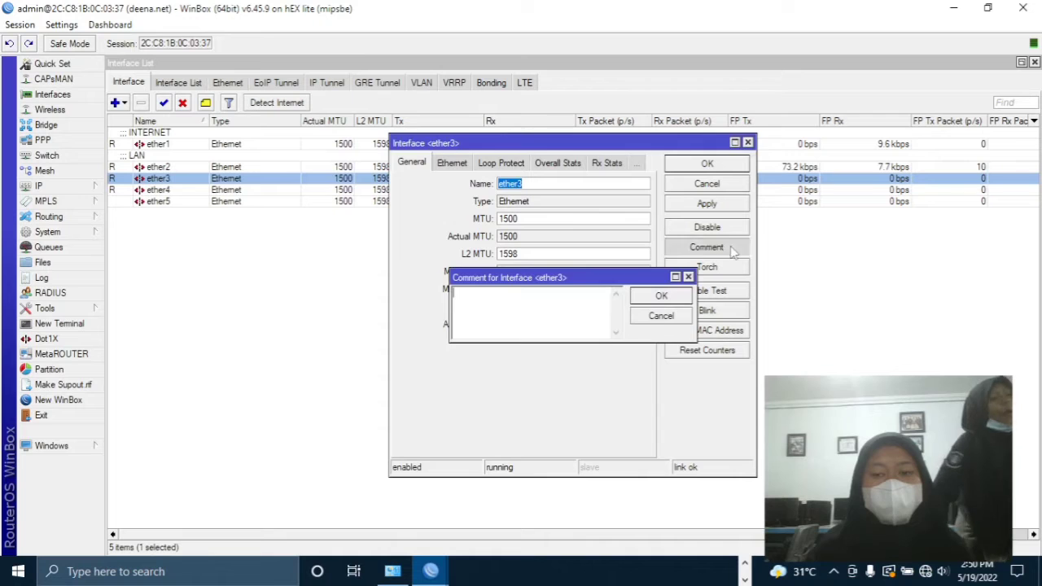
click(728, 248)
text(AP1)
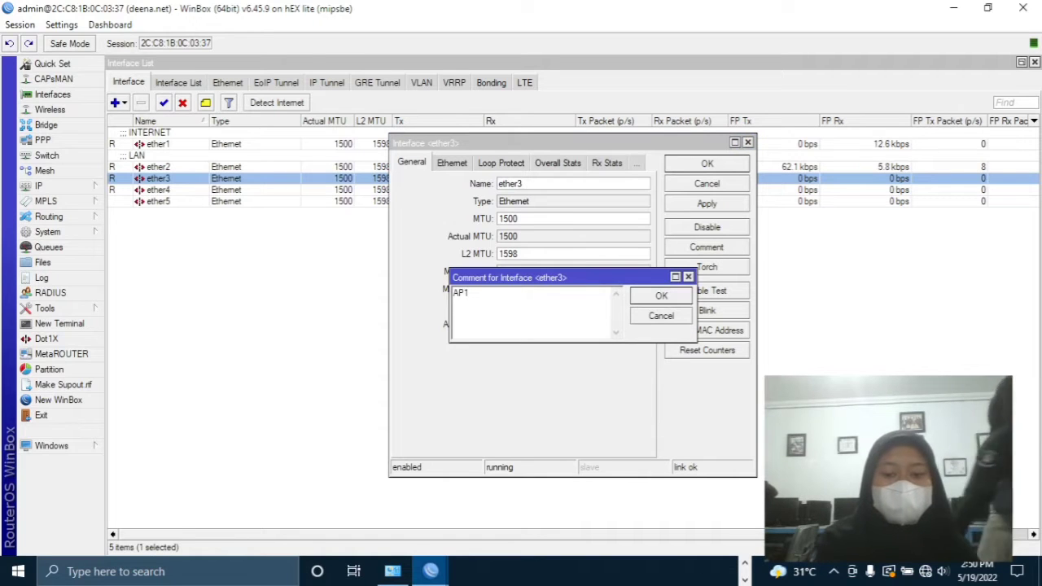
key(Return)
key(Return)
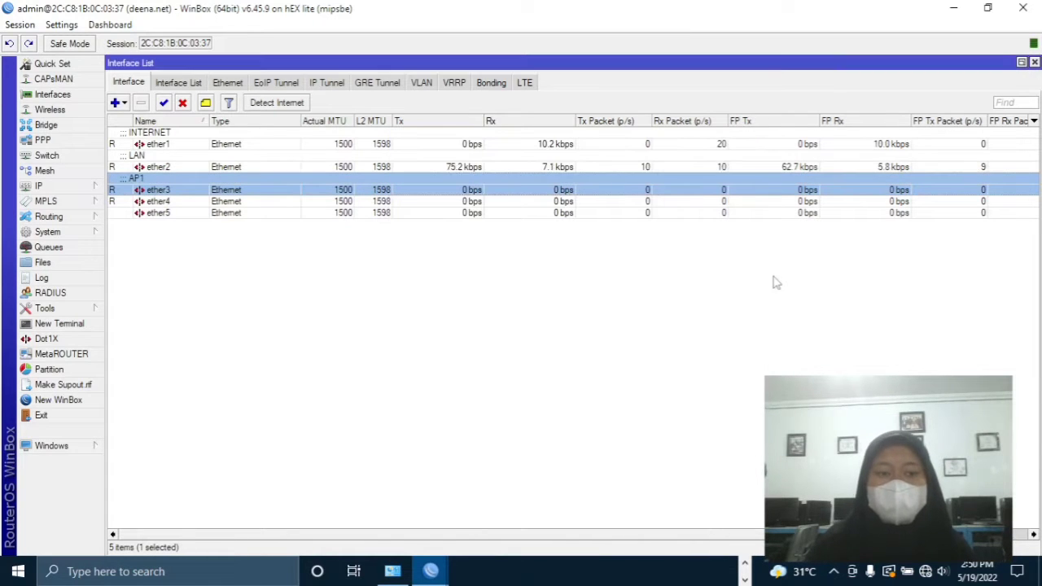
double_click(159, 191)
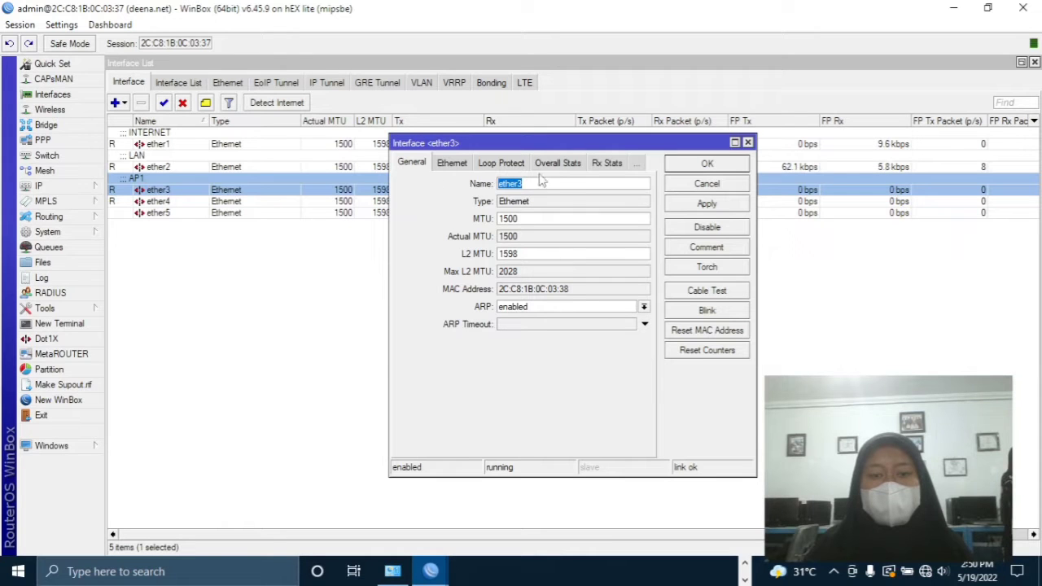
click(721, 247)
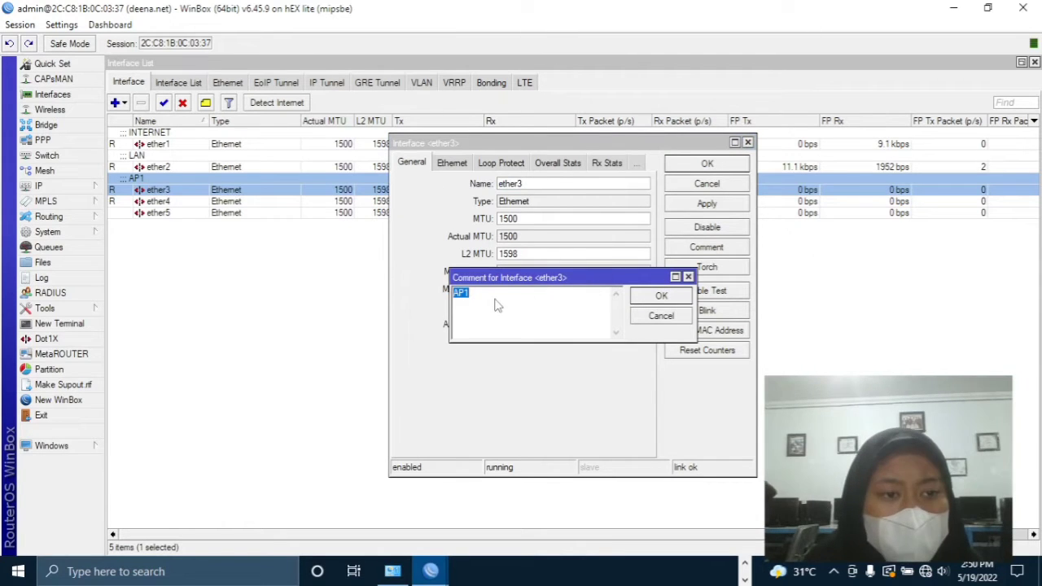
click(748, 142)
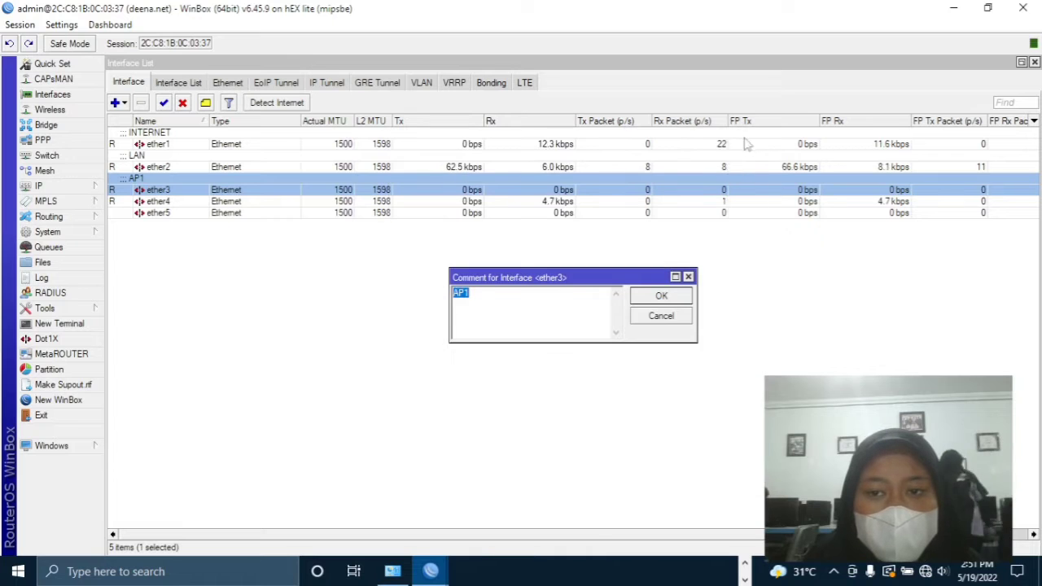
click(688, 277)
double_click(159, 202)
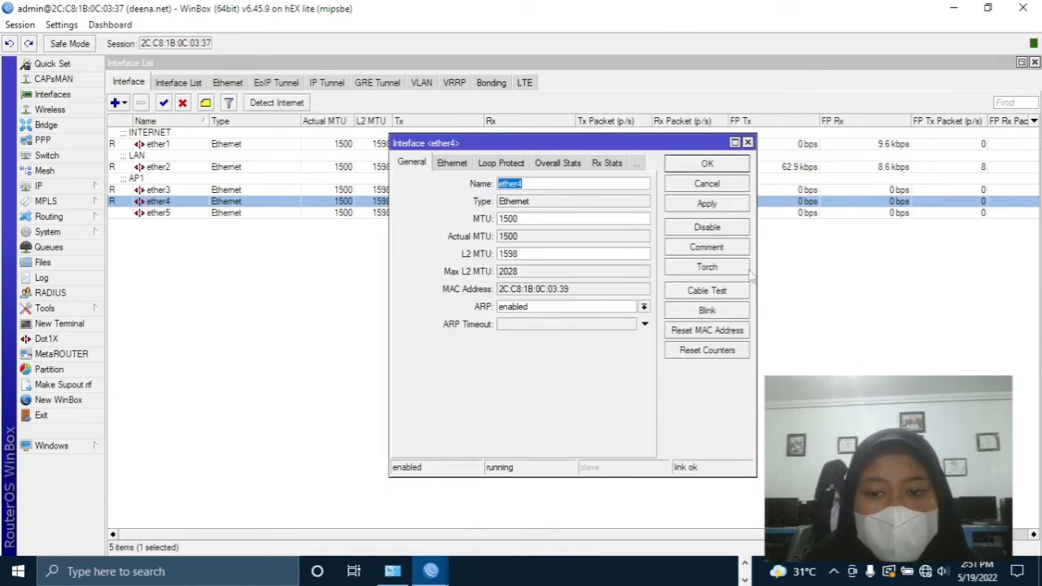
click(707, 247)
text(AP2)
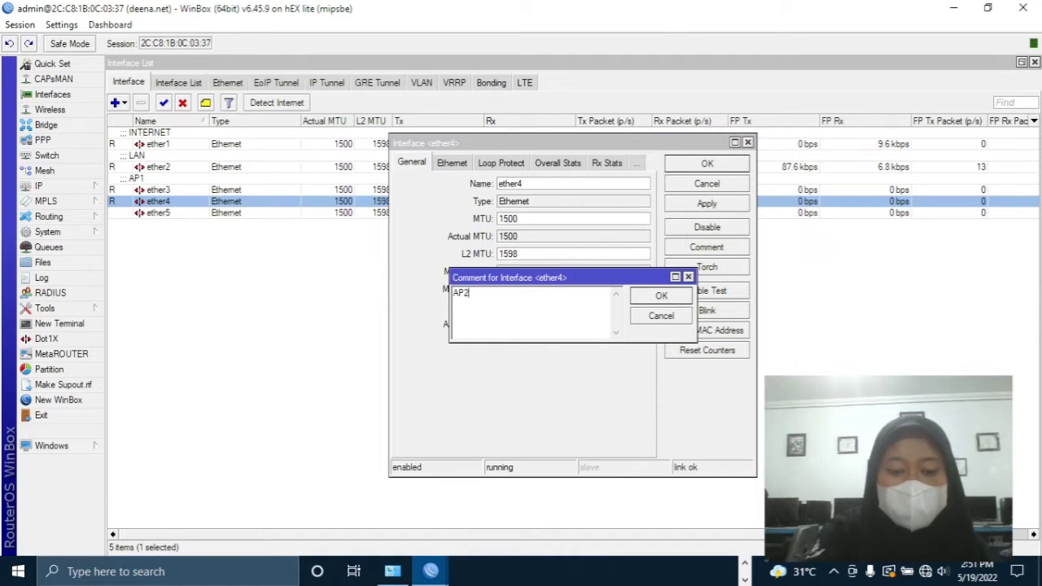
key(Return)
key(Return)
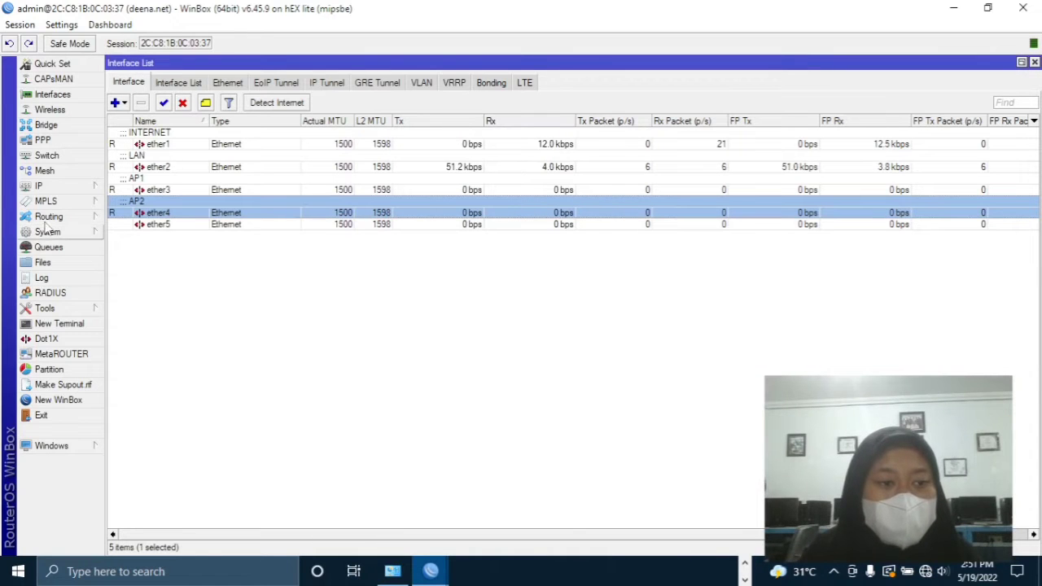
click(59, 189)
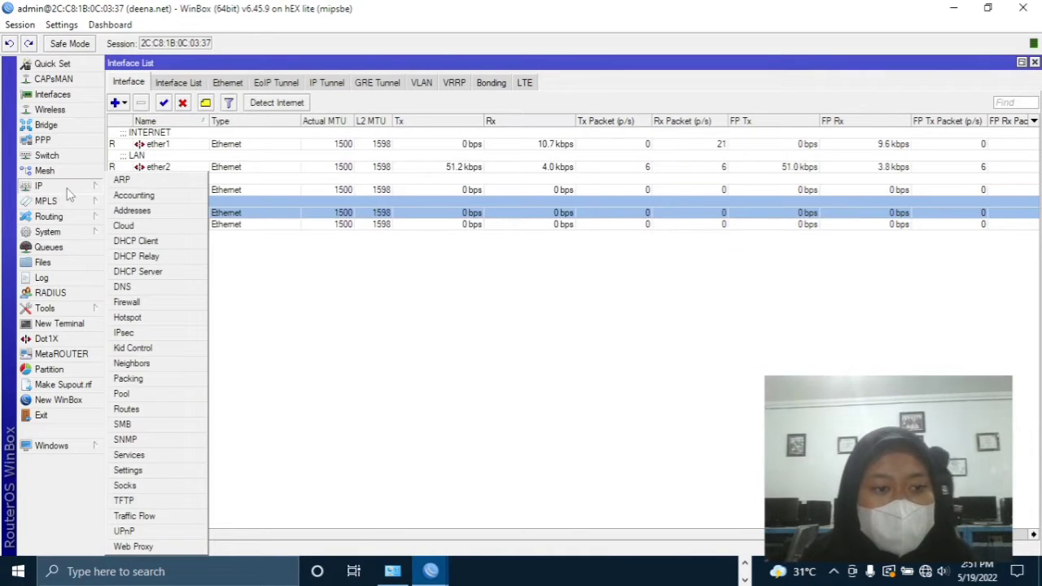
- Add a DHCP client on interface ether1 with default settings and close the list
click(133, 243)
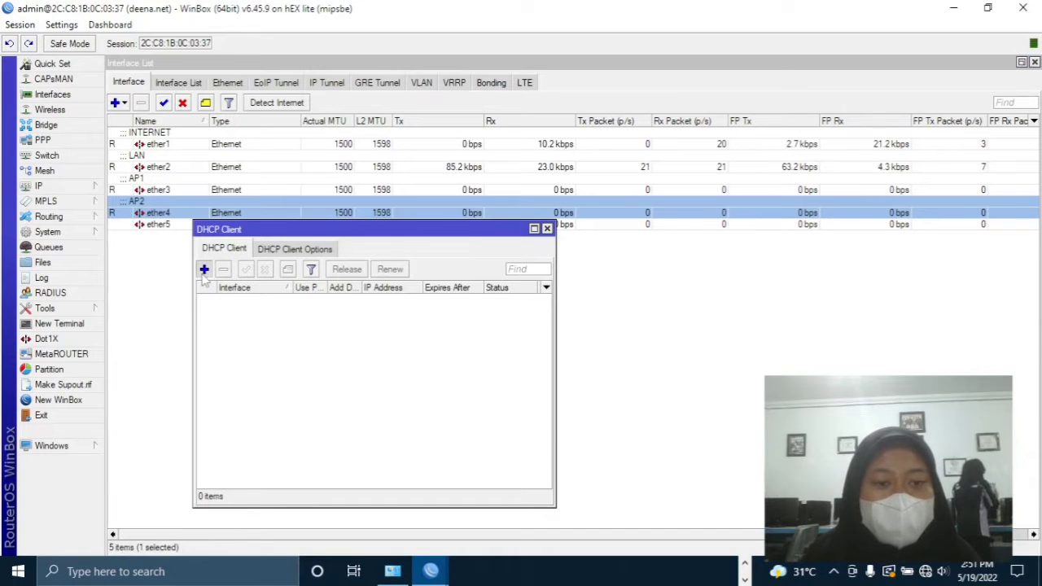
click(204, 269)
click(676, 255)
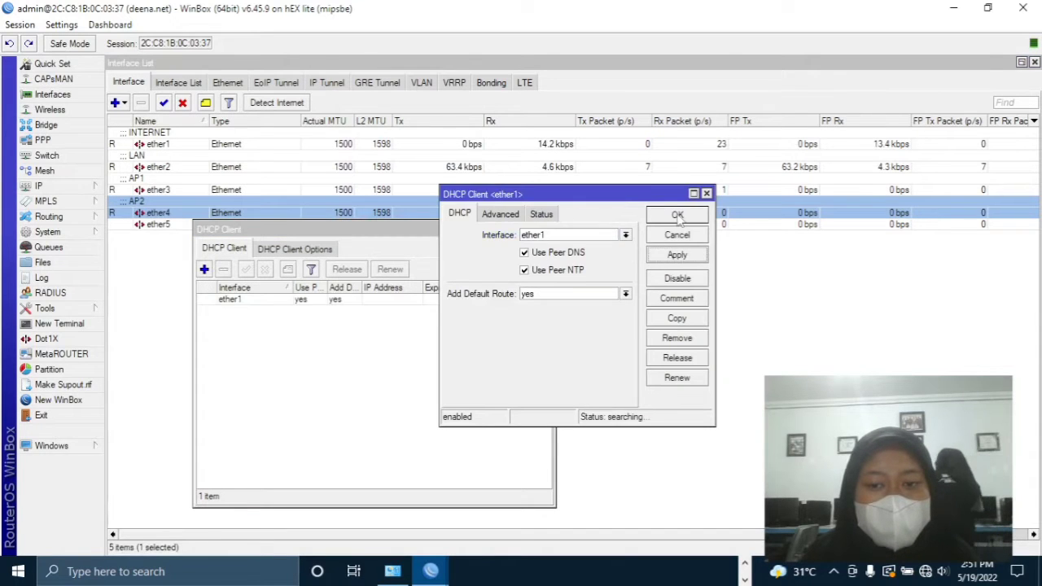
click(678, 217)
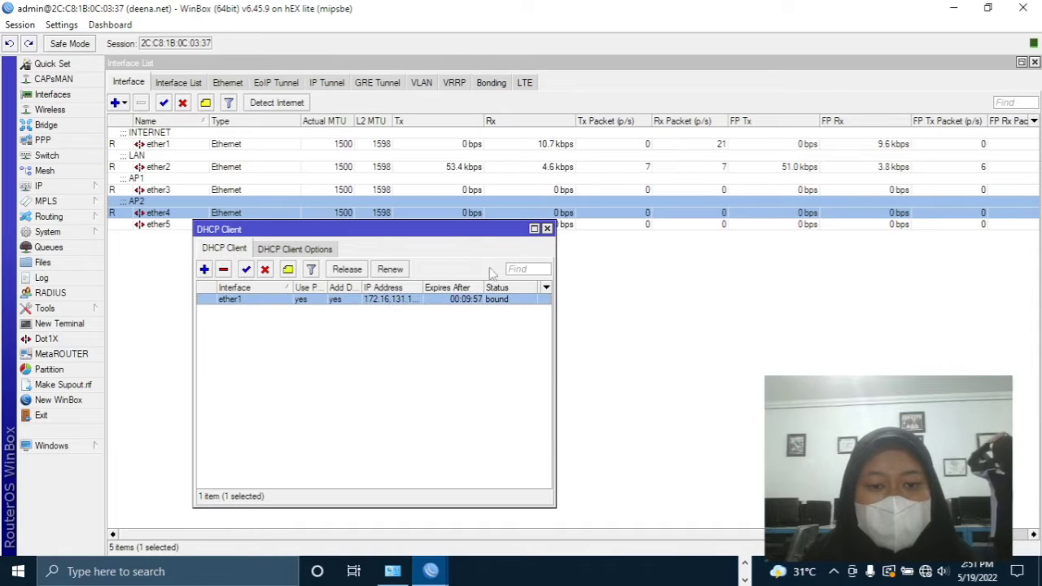
click(547, 229)
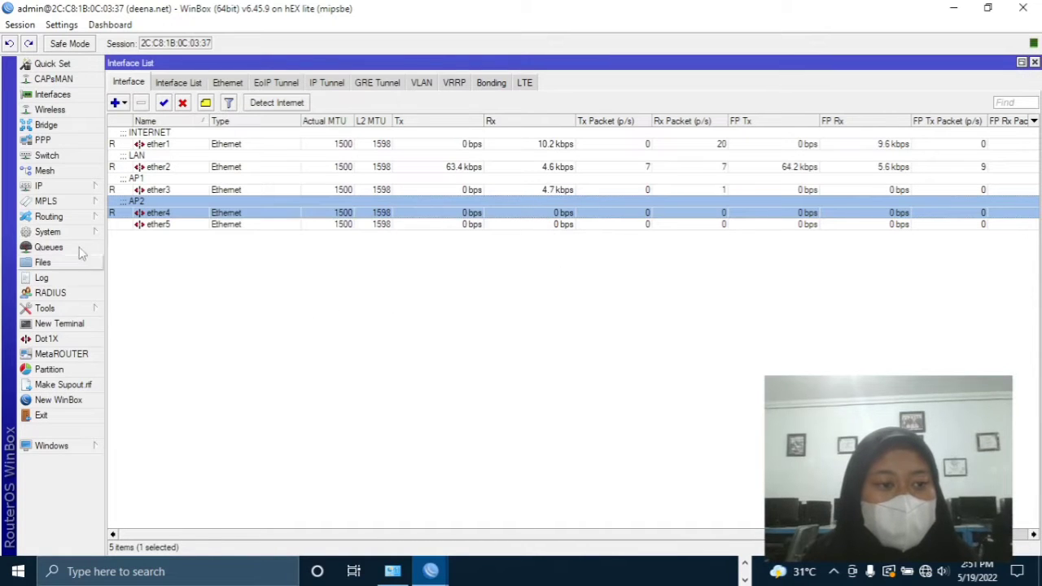
click(49, 186)
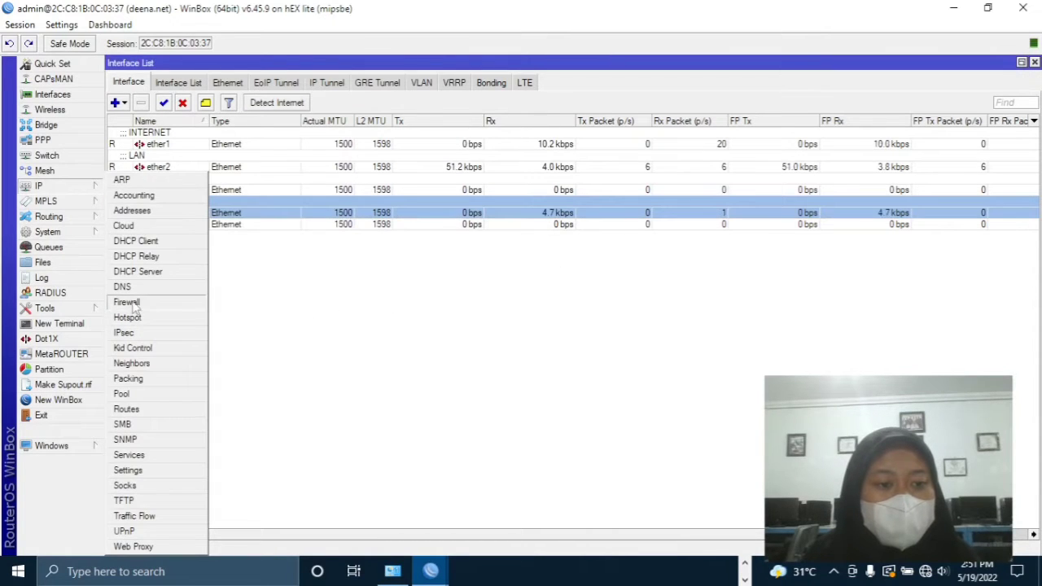
- Create a NAT rule with out-interface ether1 and action masquerade, then close the windows
click(127, 302)
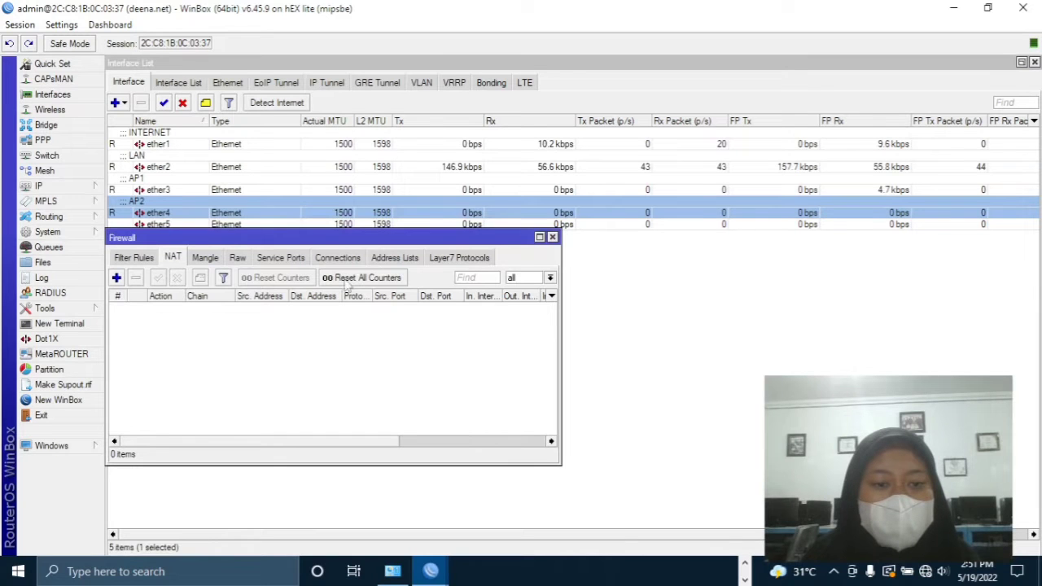
click(117, 278)
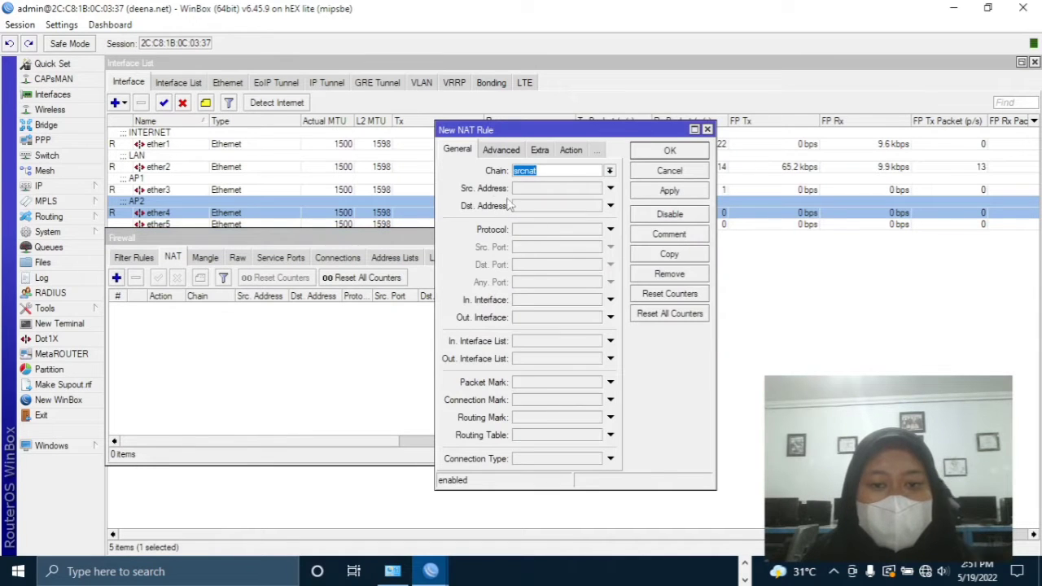
click(535, 317)
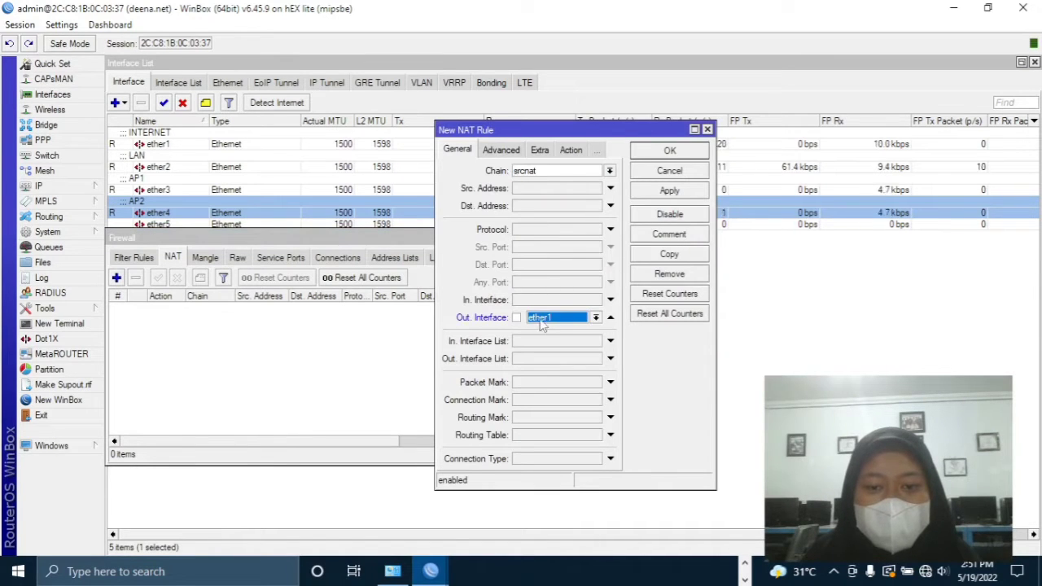
click(570, 152)
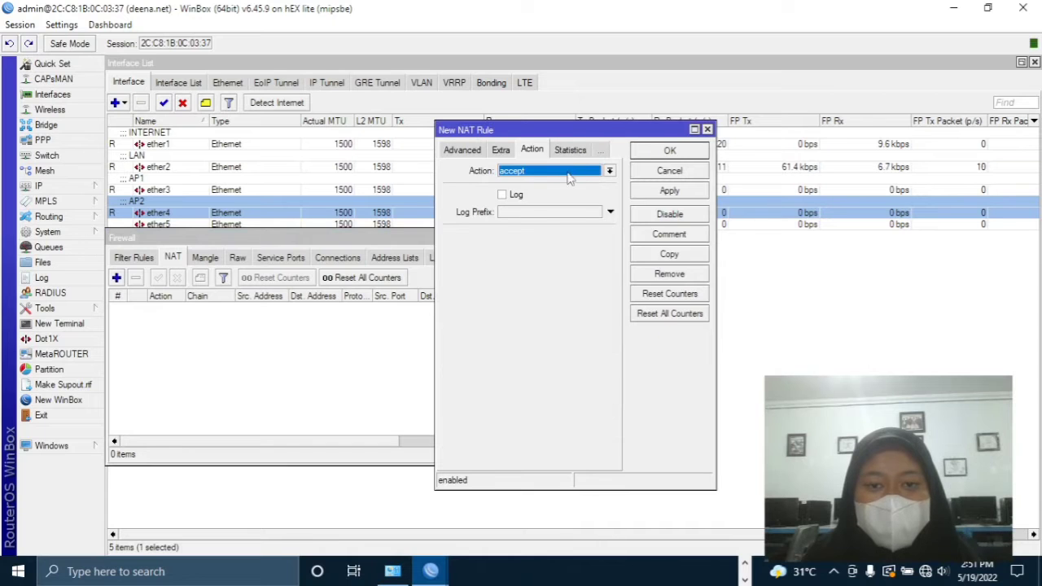
click(570, 172)
click(562, 243)
click(667, 195)
click(669, 151)
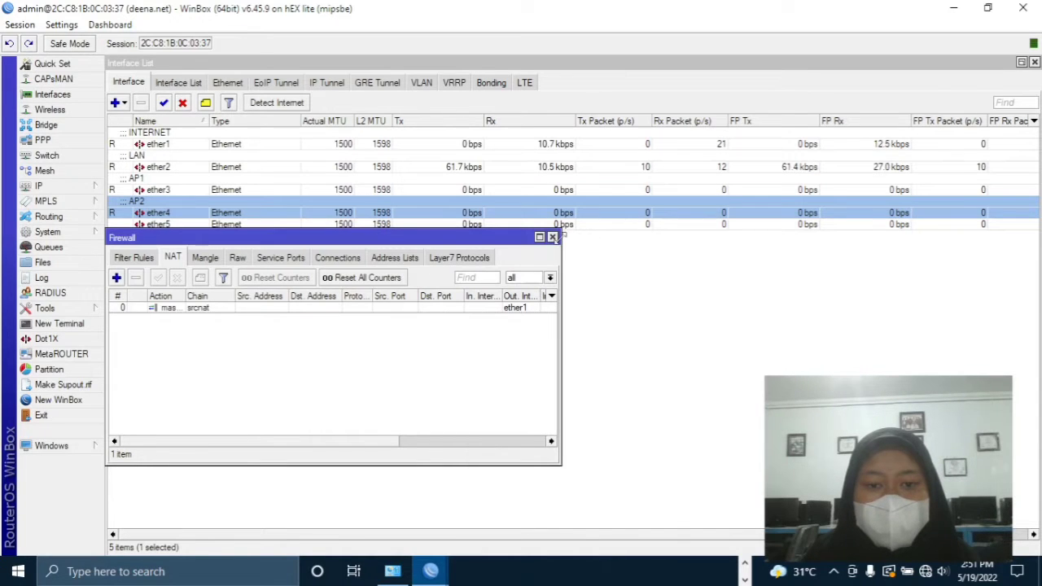
click(552, 237)
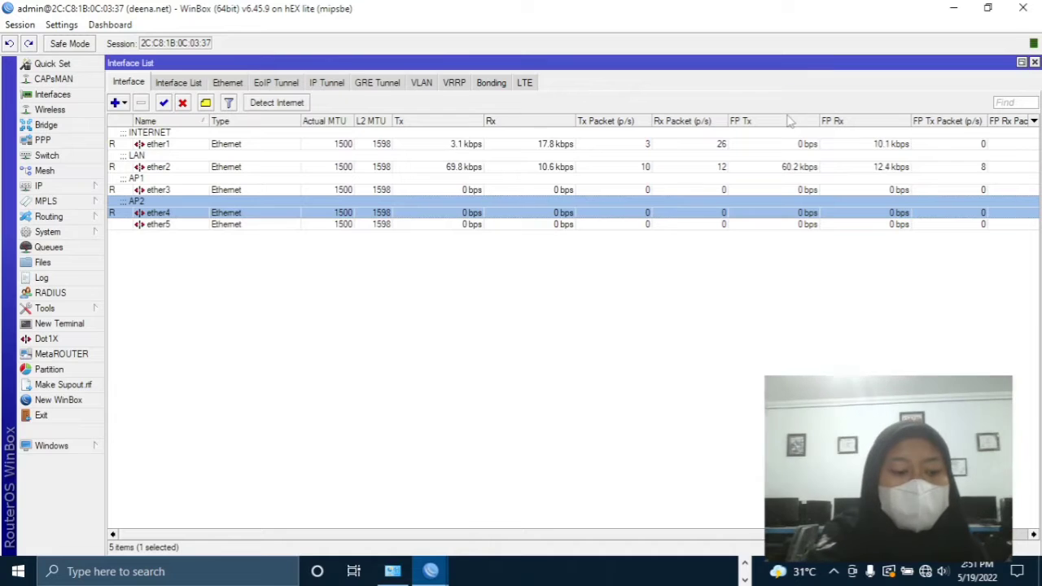
key(Escape)
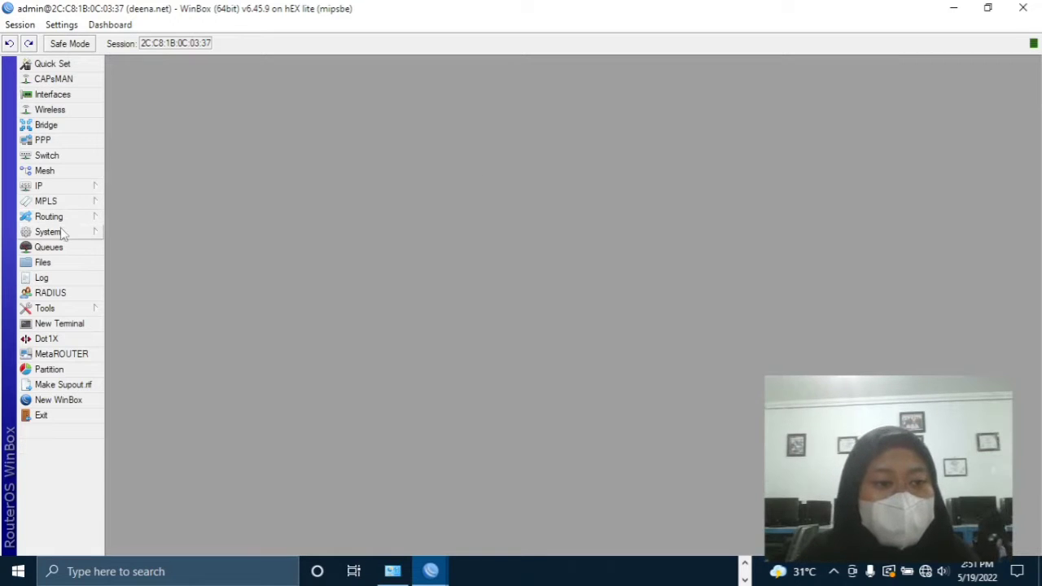
click(70, 324)
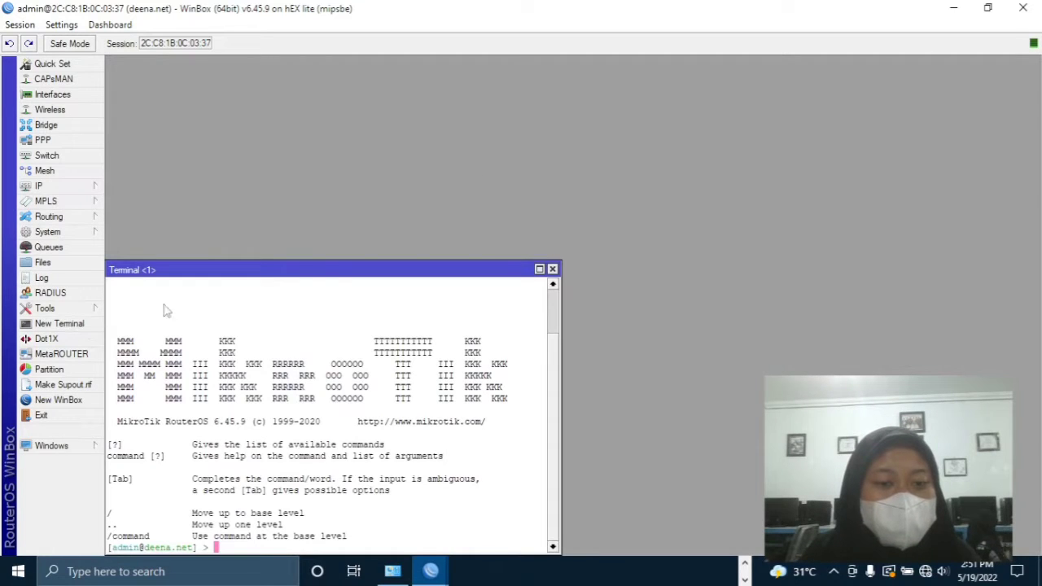
drag(235, 274, 421, 126)
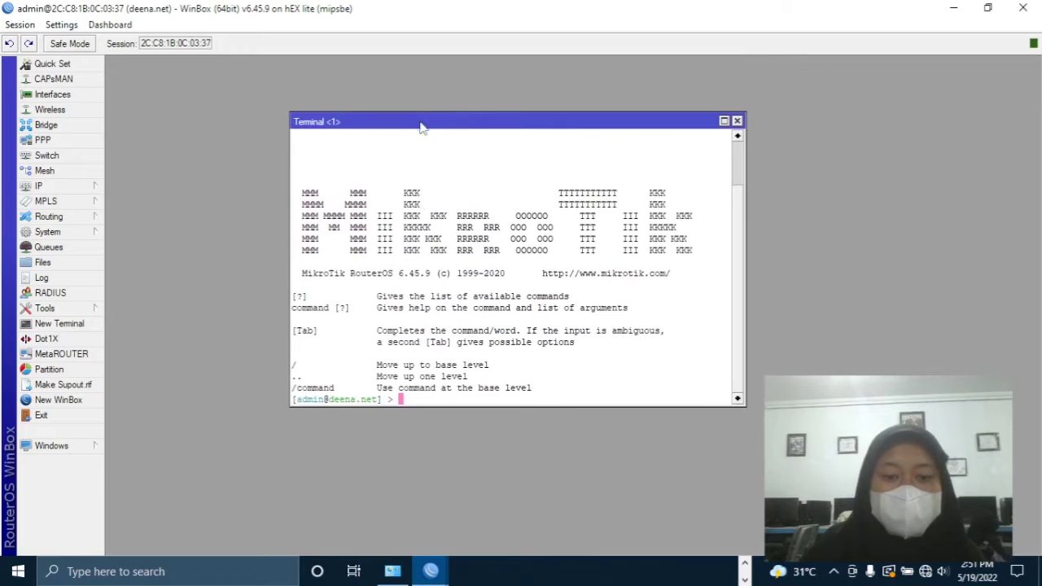
text(i)
key(BackSpace)
text(ping 8.8.8.)
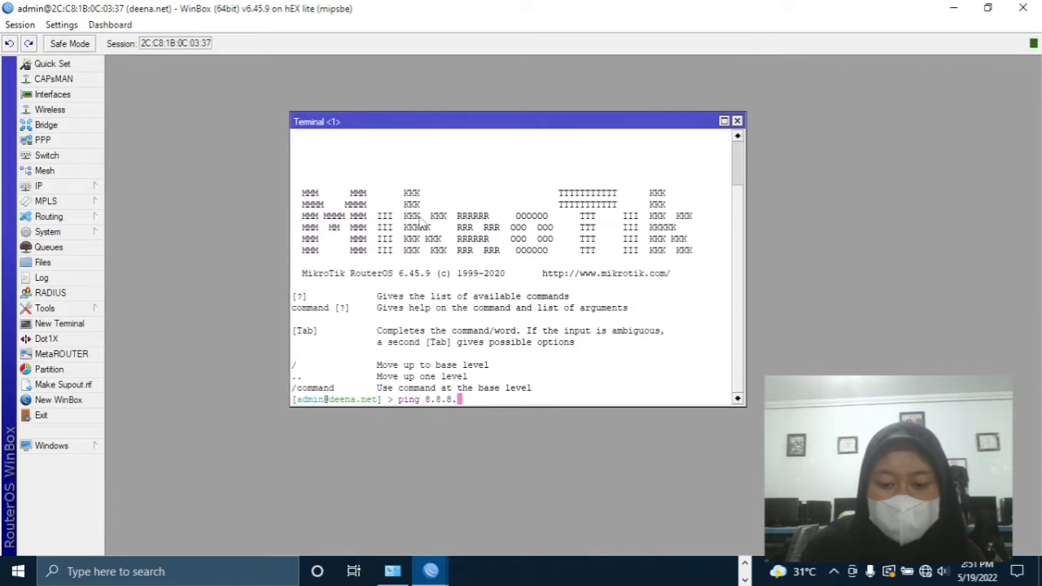
text(8)
key(Return)
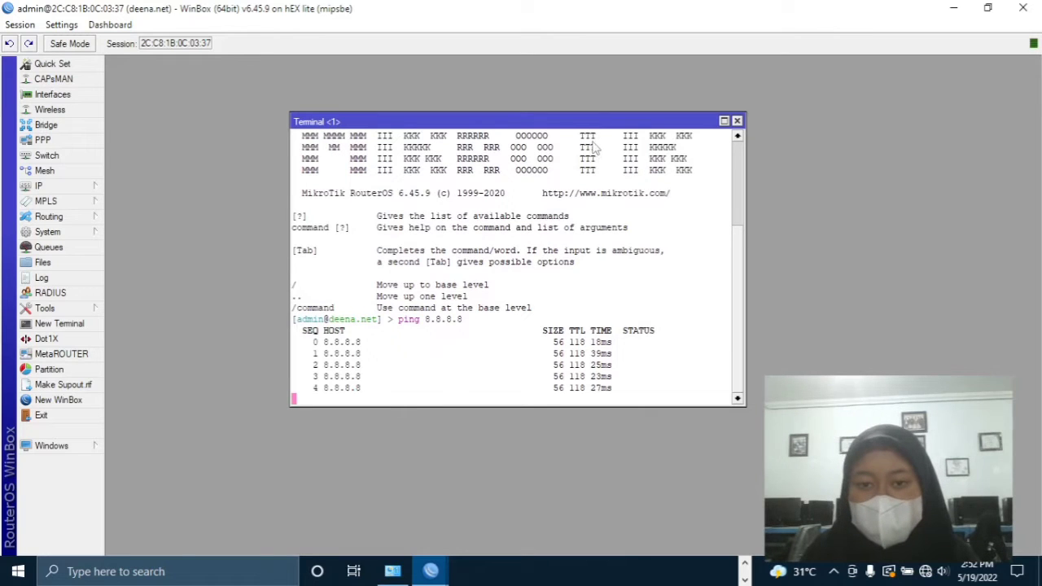
click(737, 120)
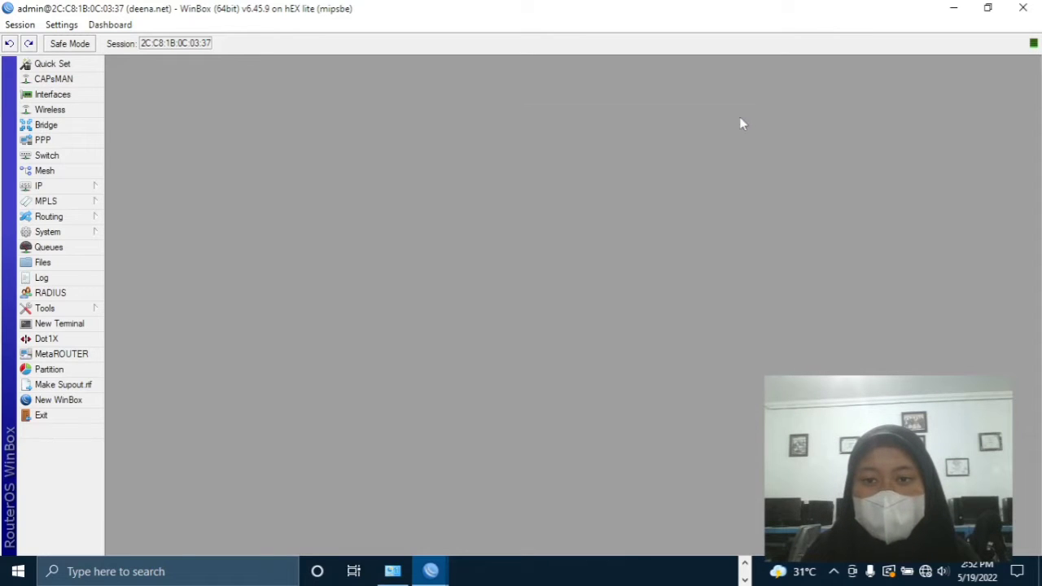
- Add the address 192.168.50.1/24 on ether2
click(92, 187)
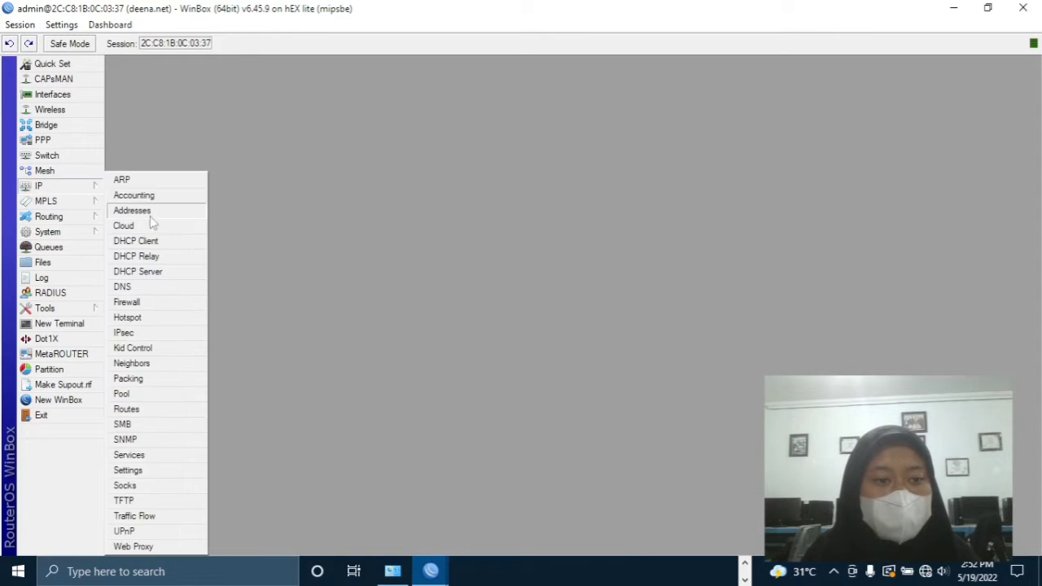
click(154, 215)
click(316, 196)
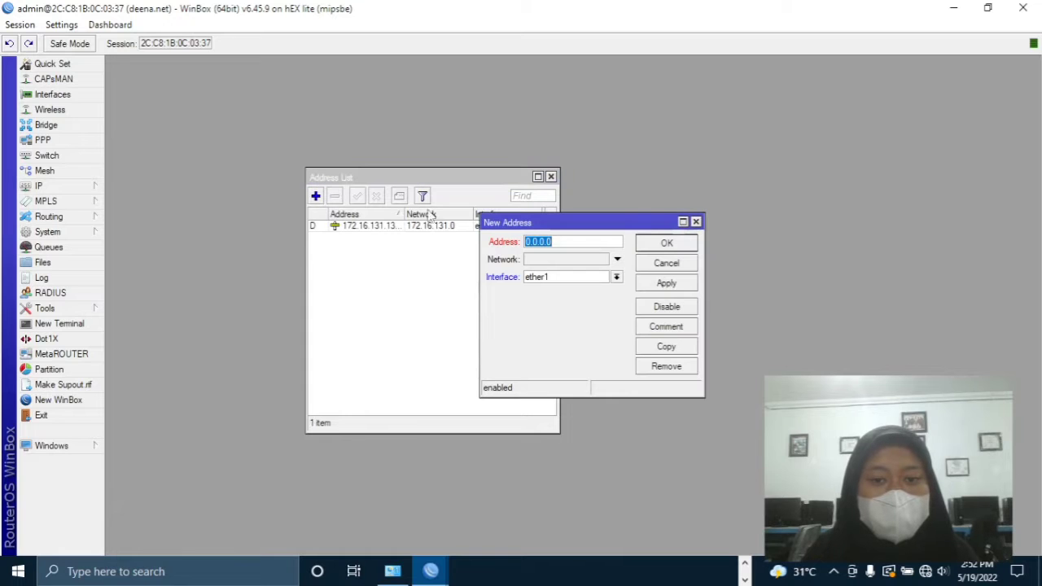
drag(567, 242, 468, 273)
key(BackSpace)
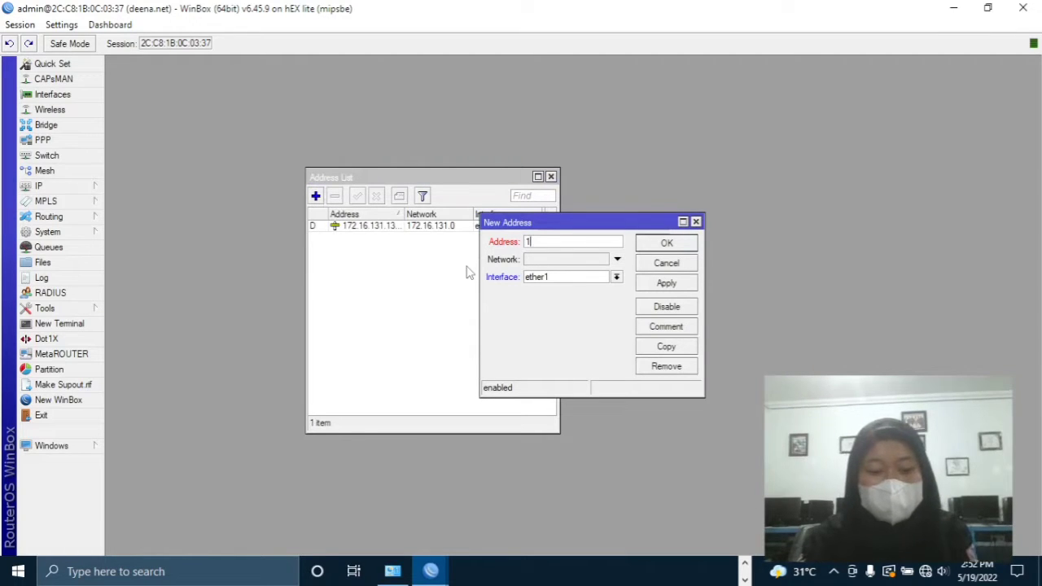
text(192.168)
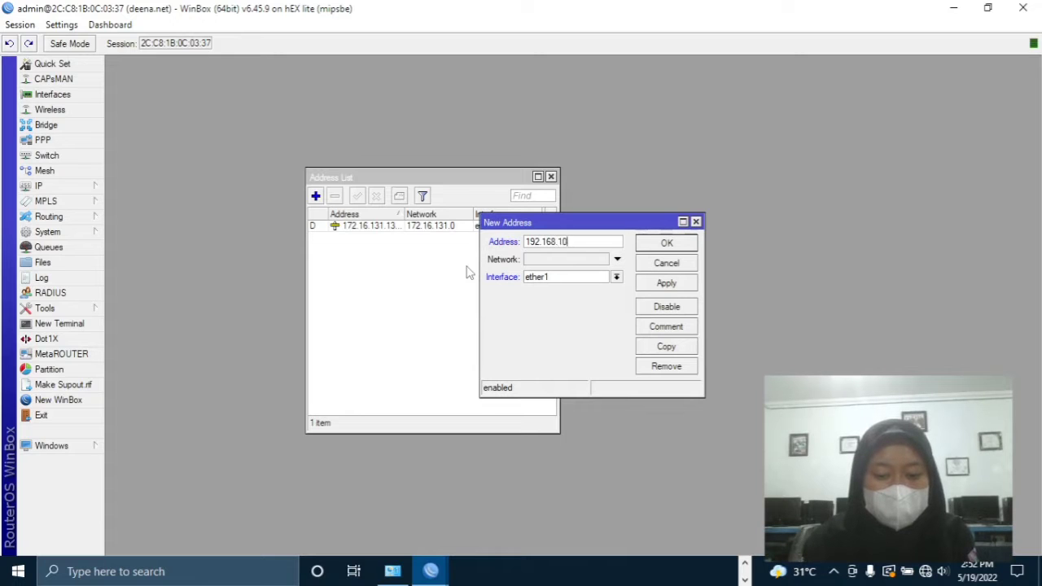
text(.10)
key(BackSpace)
key(BackSpace)
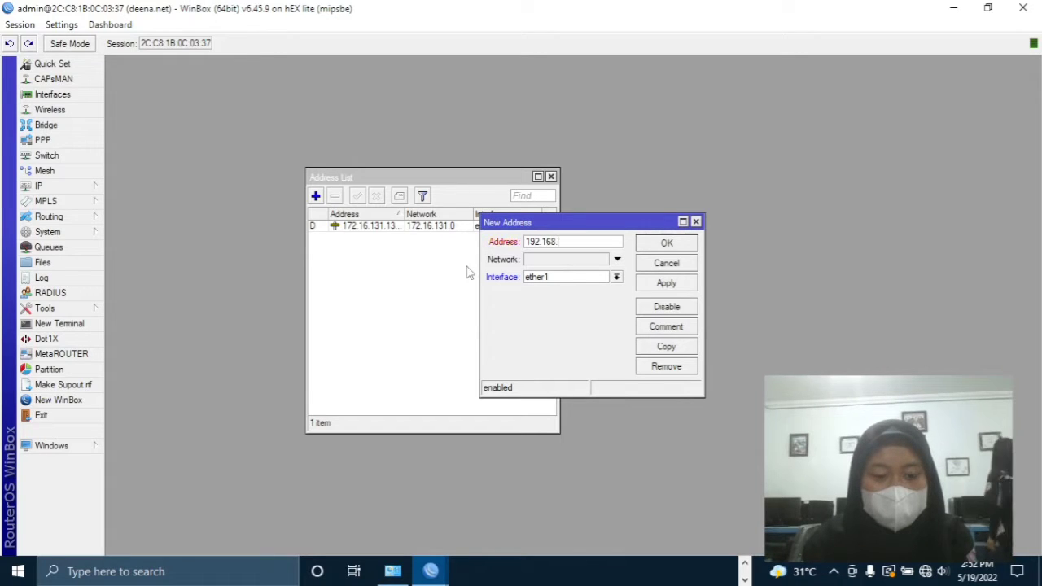
text(50.1/24)
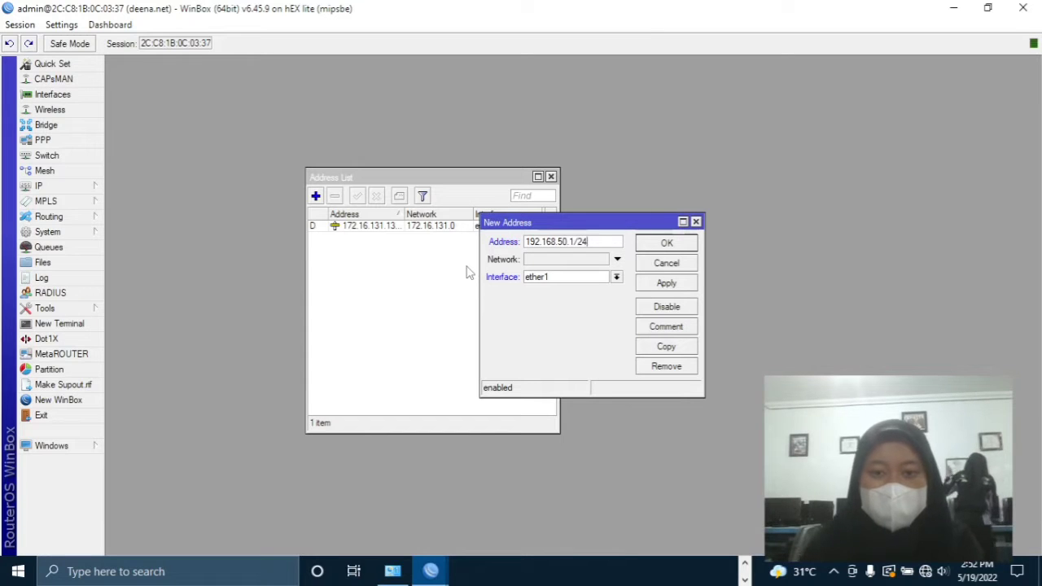
click(536, 278)
click(539, 295)
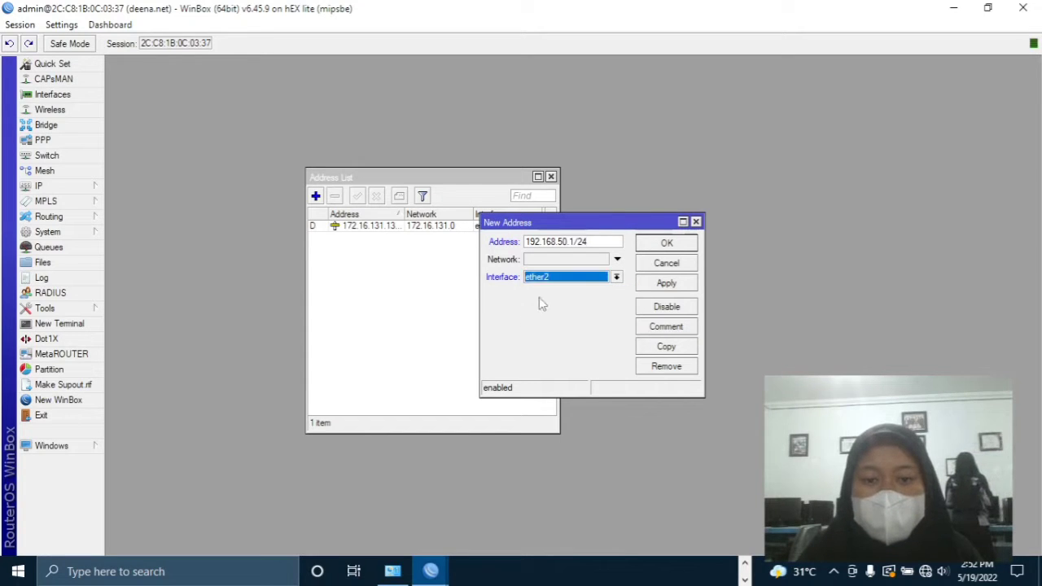
click(661, 283)
click(666, 243)
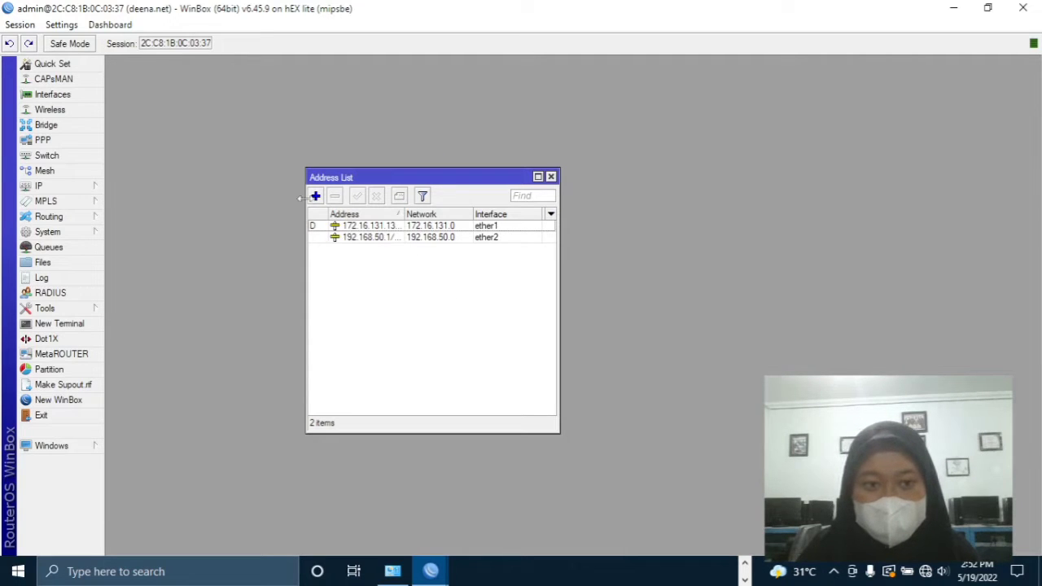
- Add the address 192.168.100.1/24 on ether3
click(315, 197)
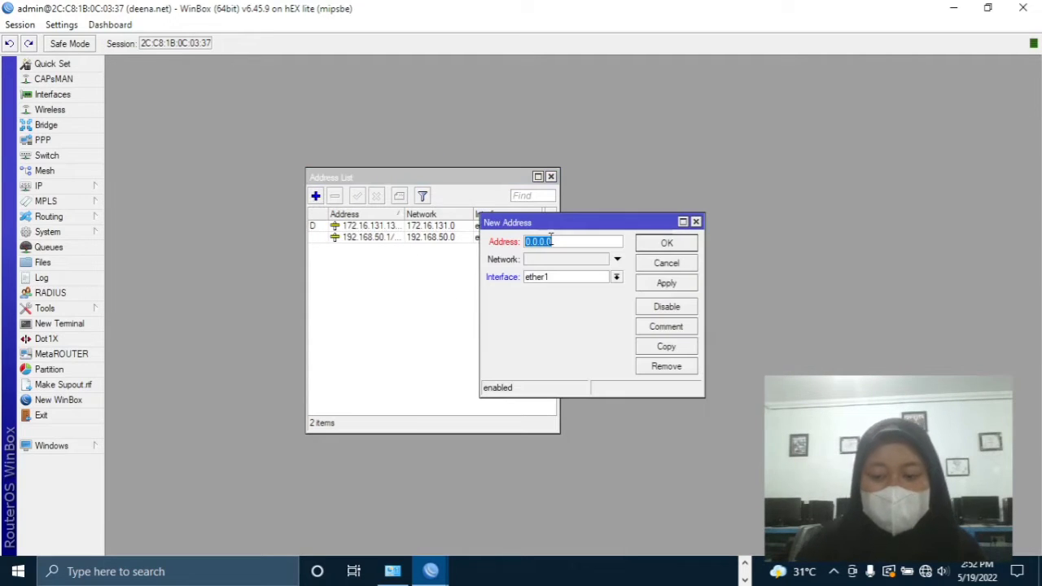
key(BackSpace)
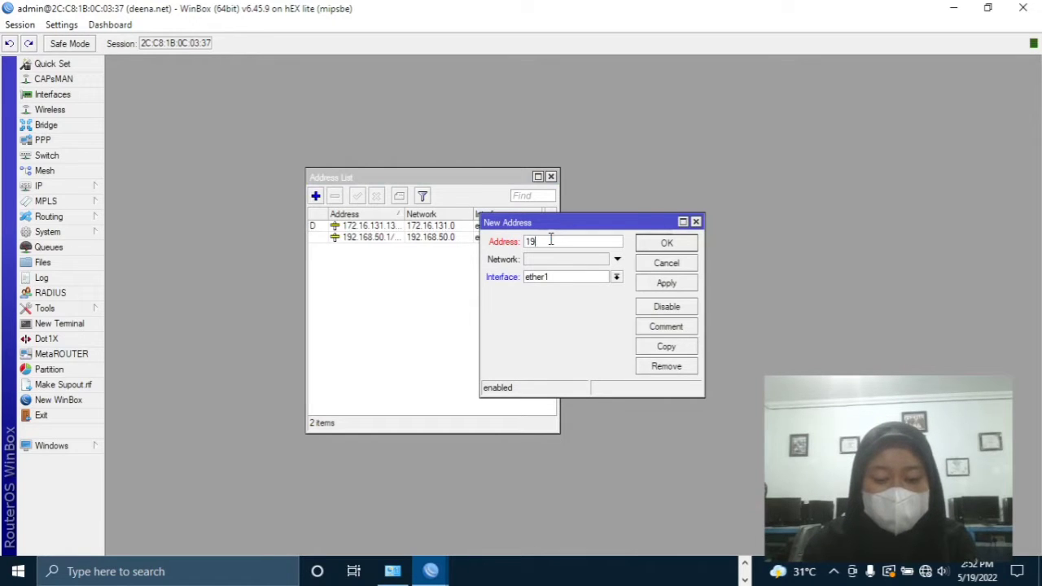
text(192.16)
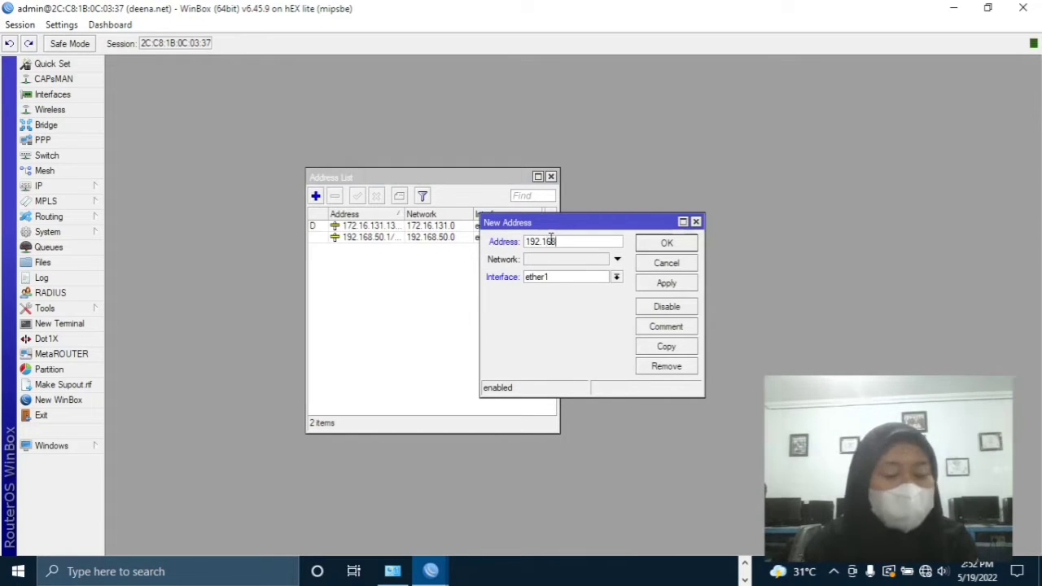
text(8)
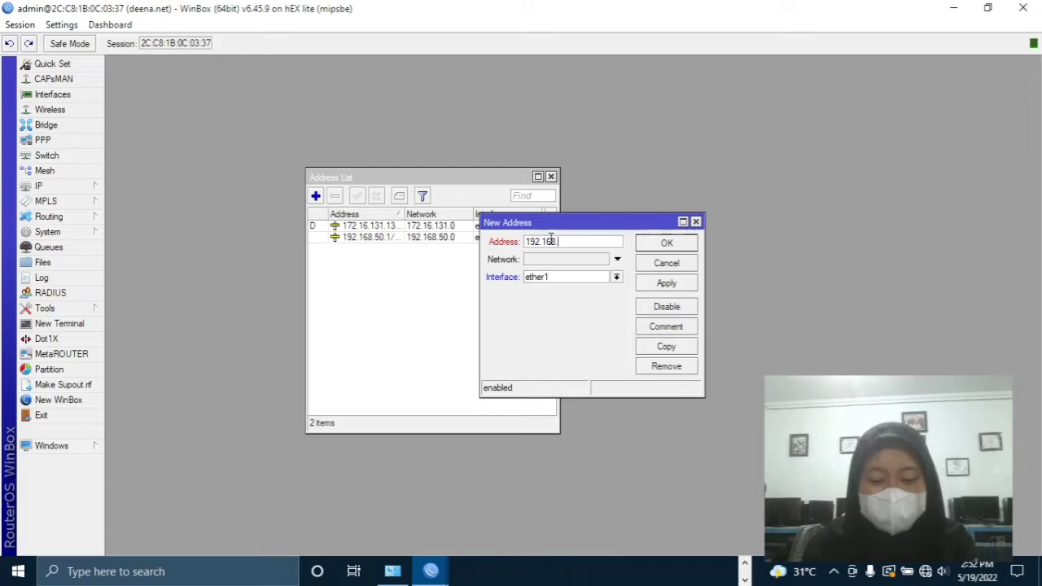
text(.100.1/24)
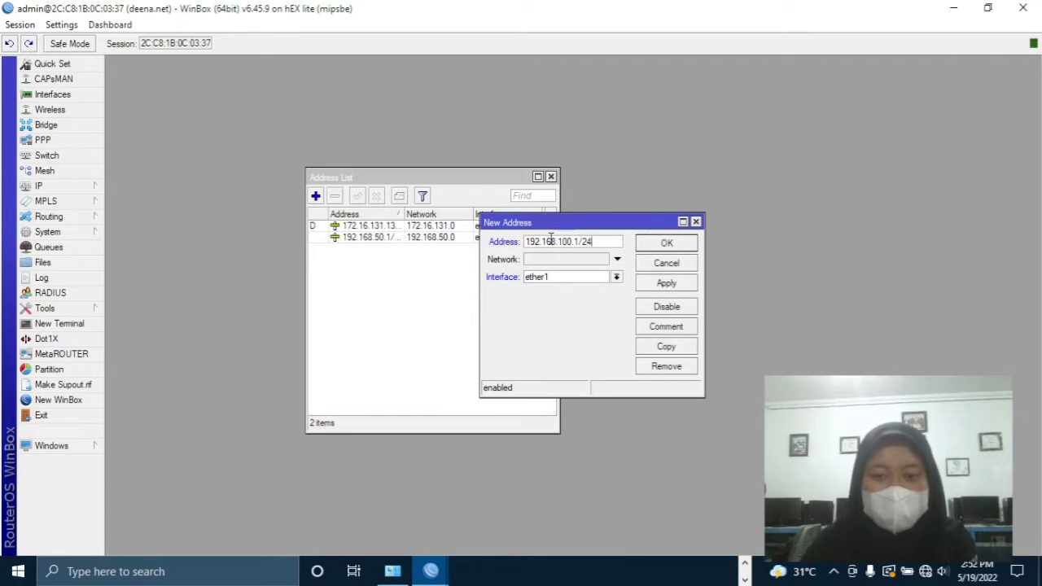
click(573, 277)
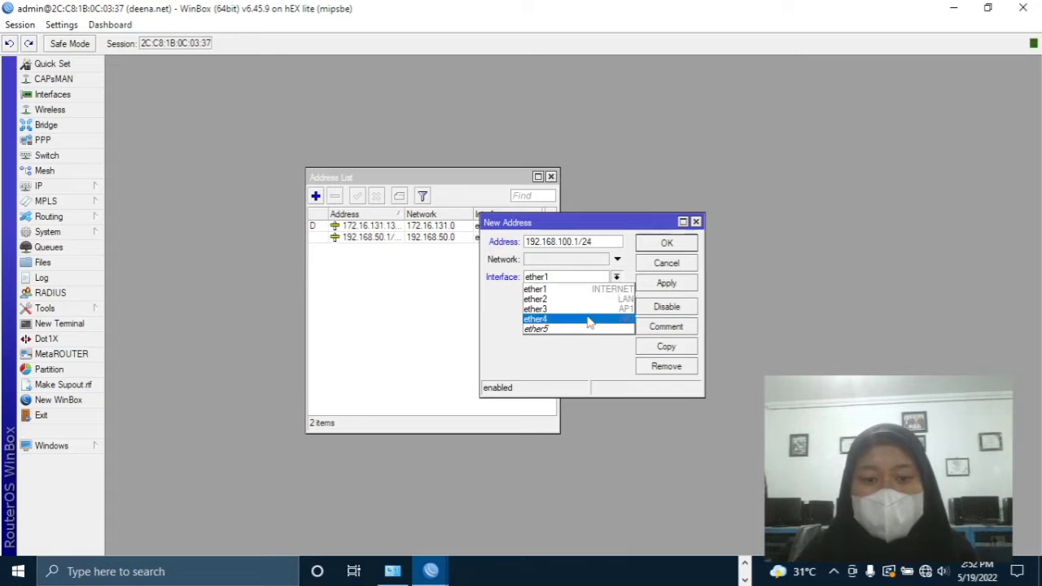
click(603, 307)
click(666, 283)
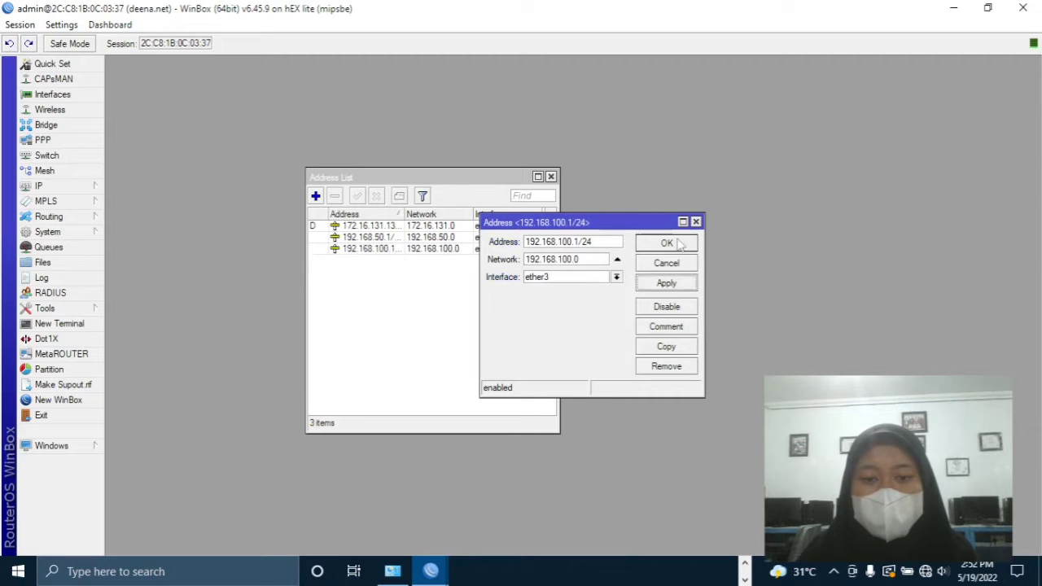
click(666, 242)
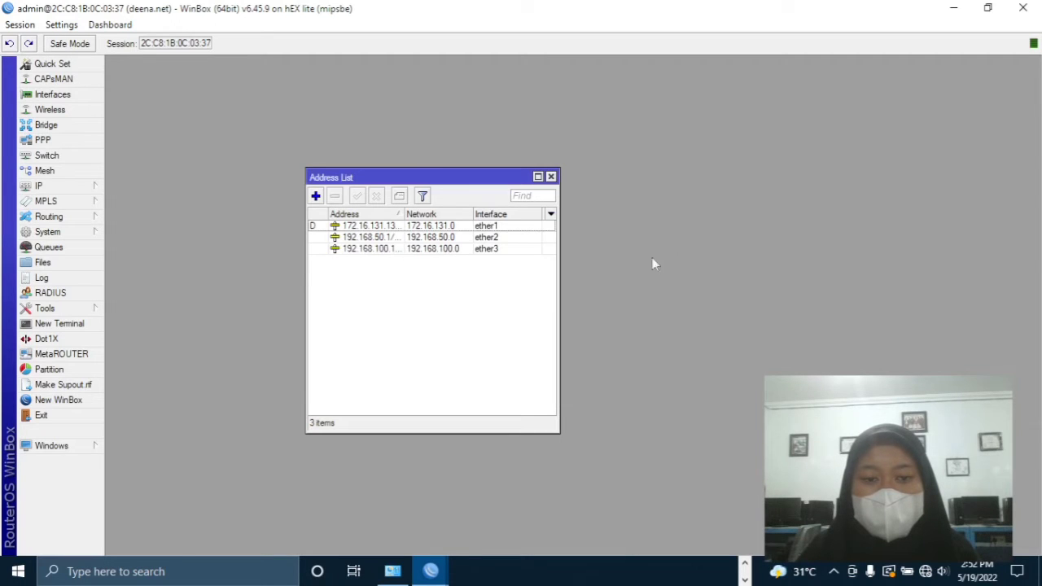
click(317, 197)
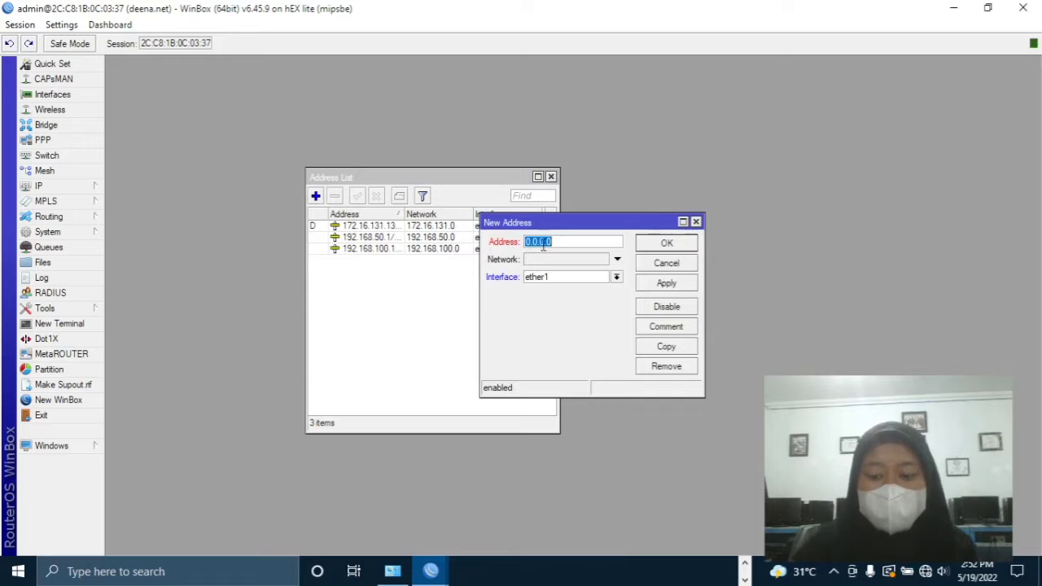
- Enter 192.168.150.1/24 on ether4, then delete the entry that ended up disabled
key(BackSpace)
text(192.168)
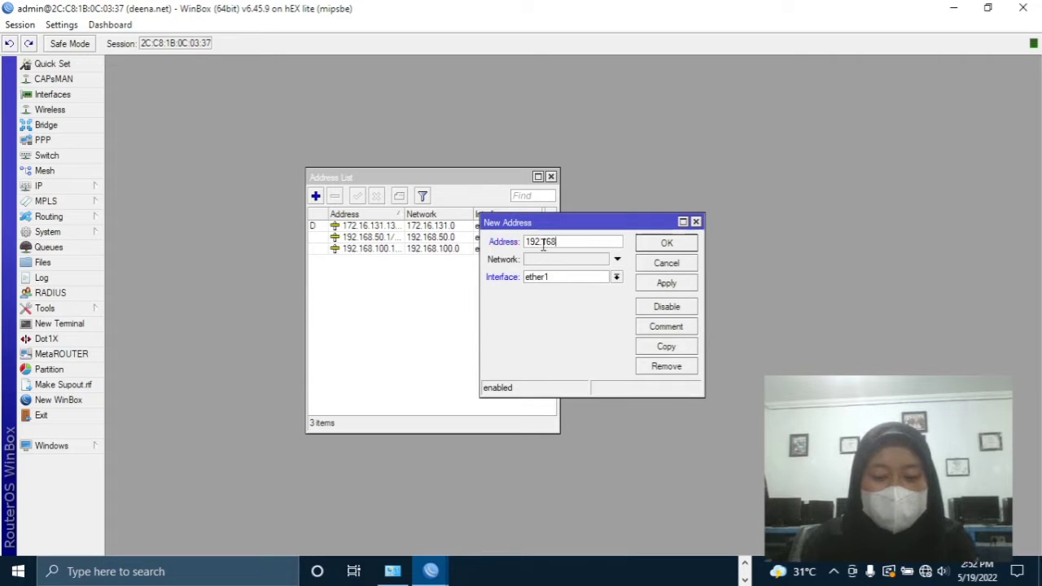
text(.1)
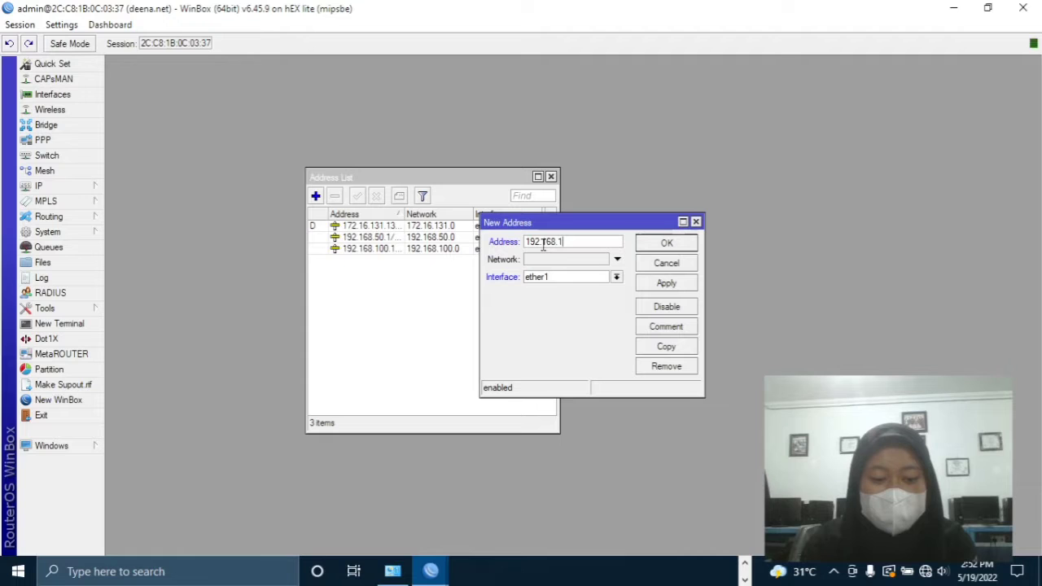
text(50.1/24)
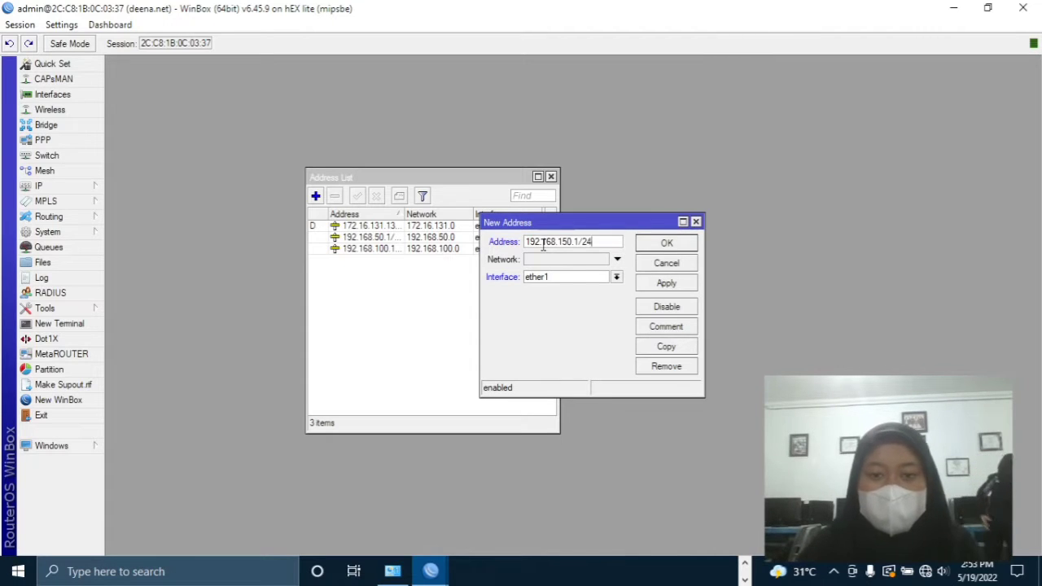
click(561, 282)
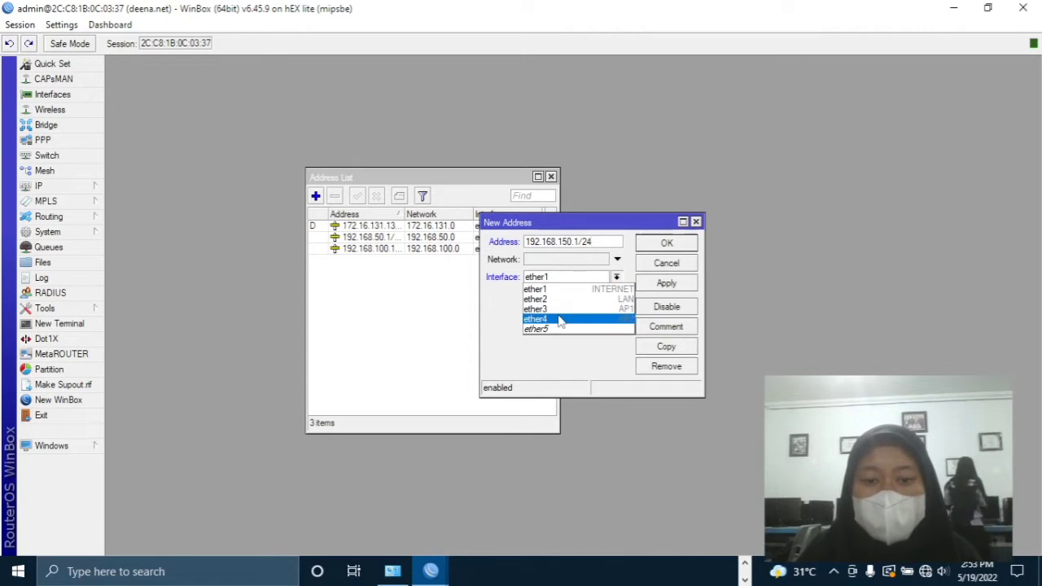
click(561, 315)
click(669, 311)
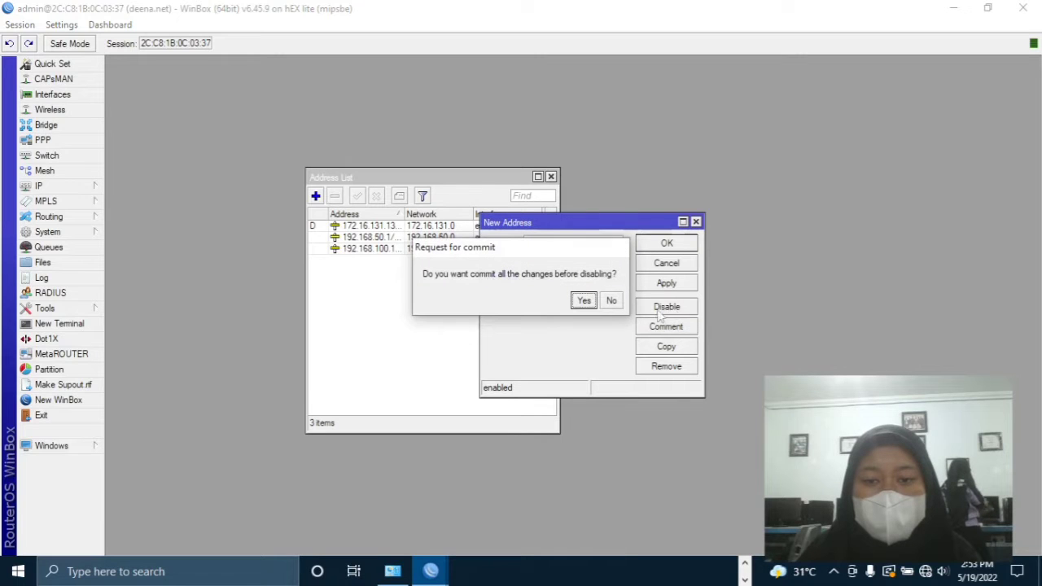
click(612, 301)
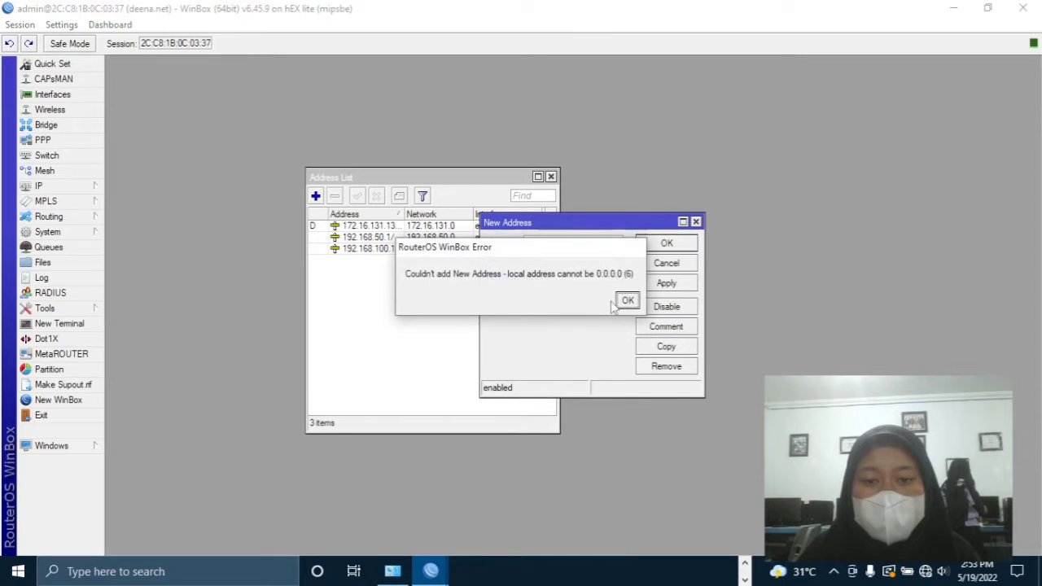
click(627, 302)
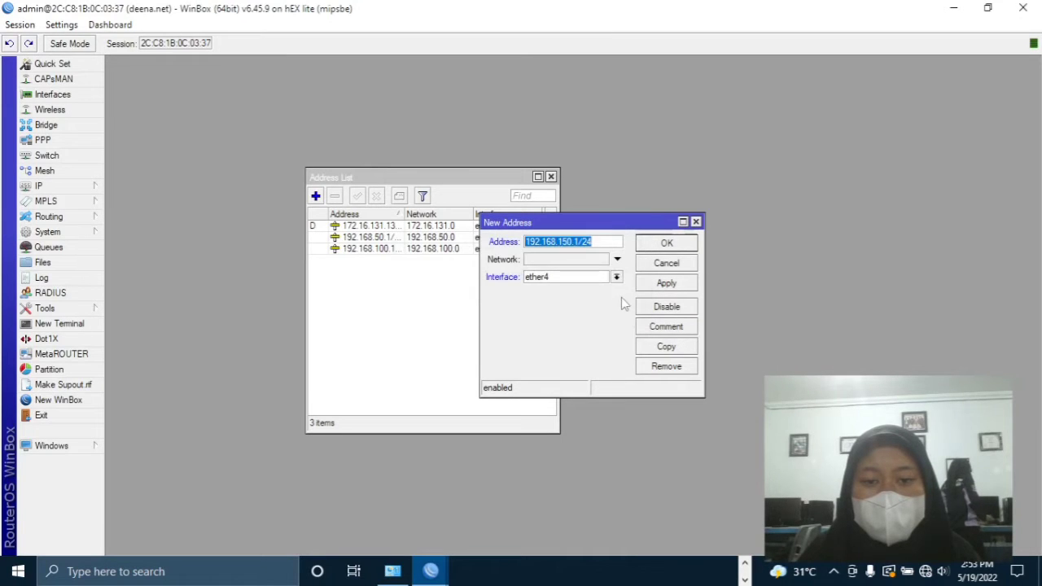
click(601, 244)
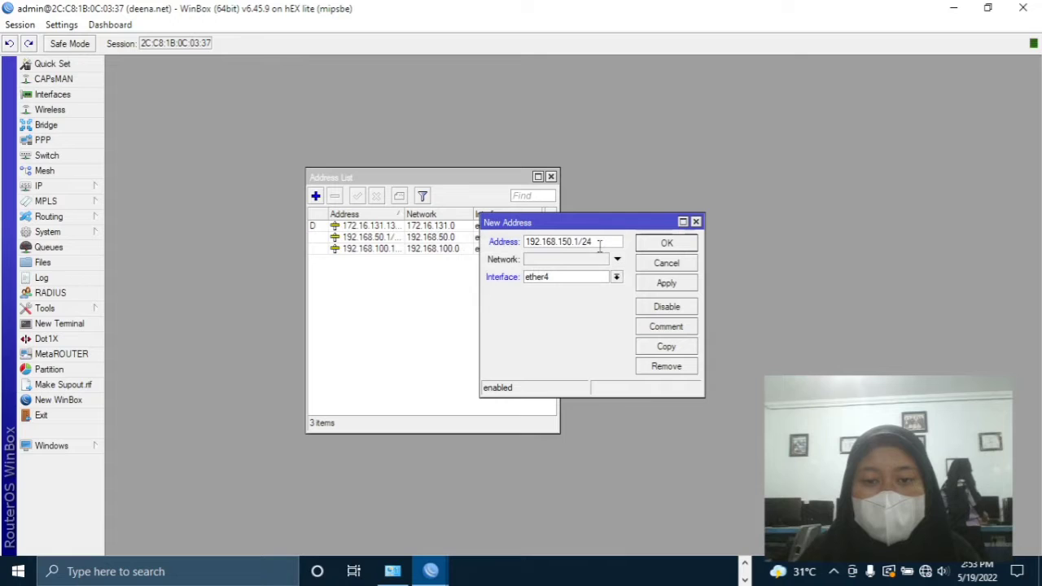
click(664, 284)
click(662, 247)
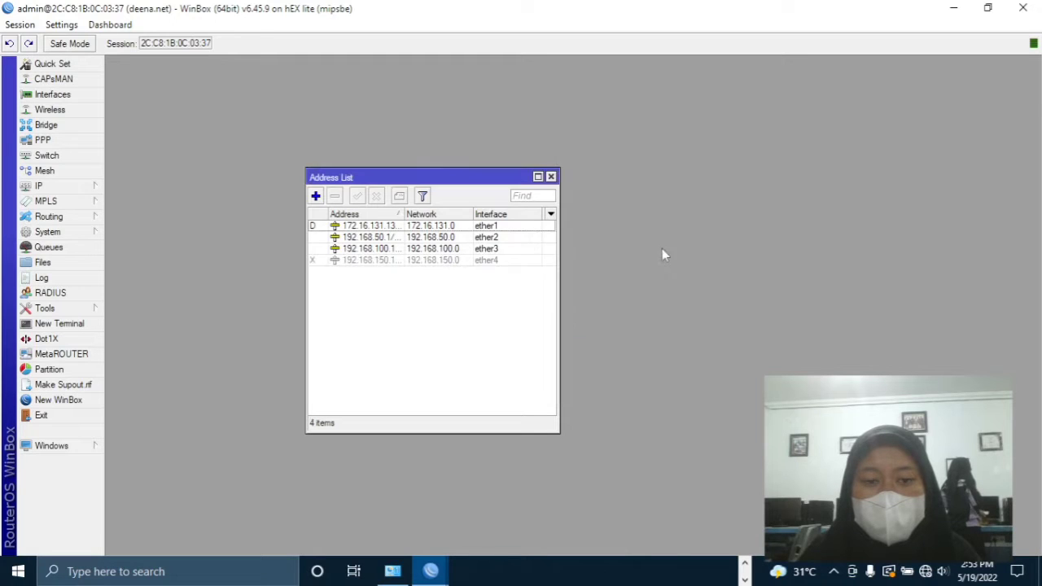
click(478, 264)
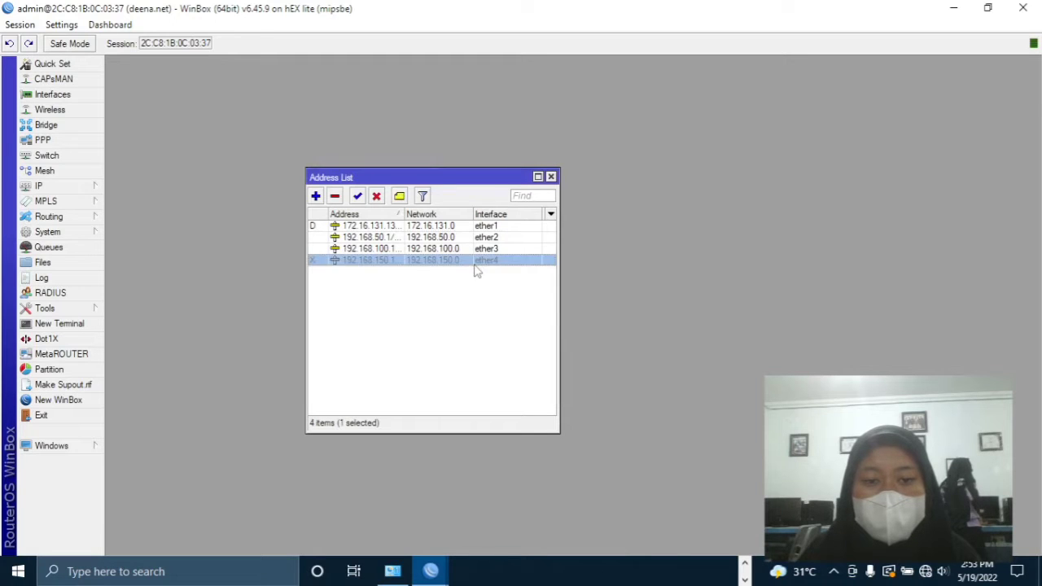
click(334, 197)
- Re-add 192.168.150.1/24 on ether4 and close the address list
click(317, 197)
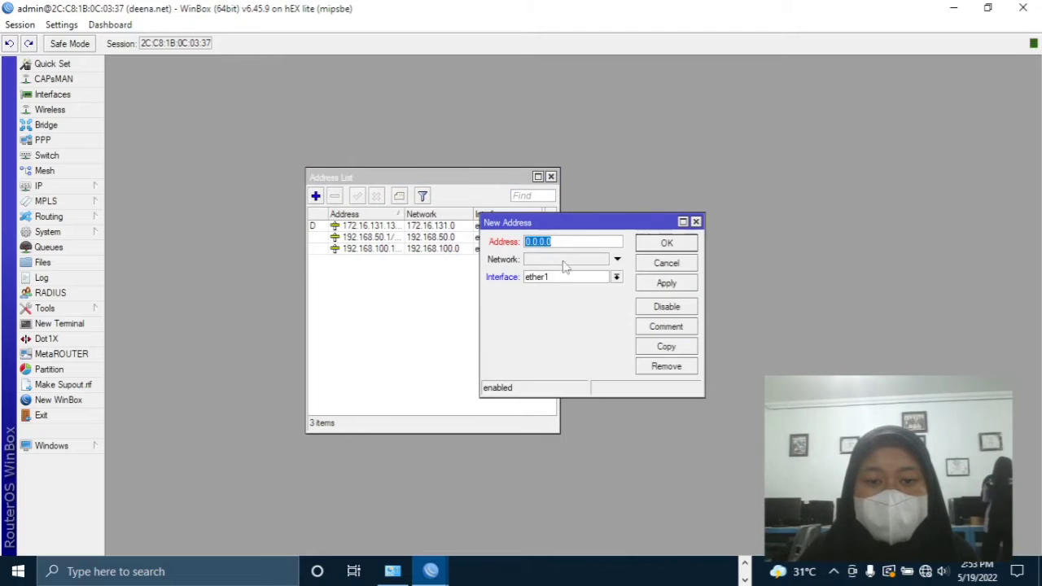
text(1)
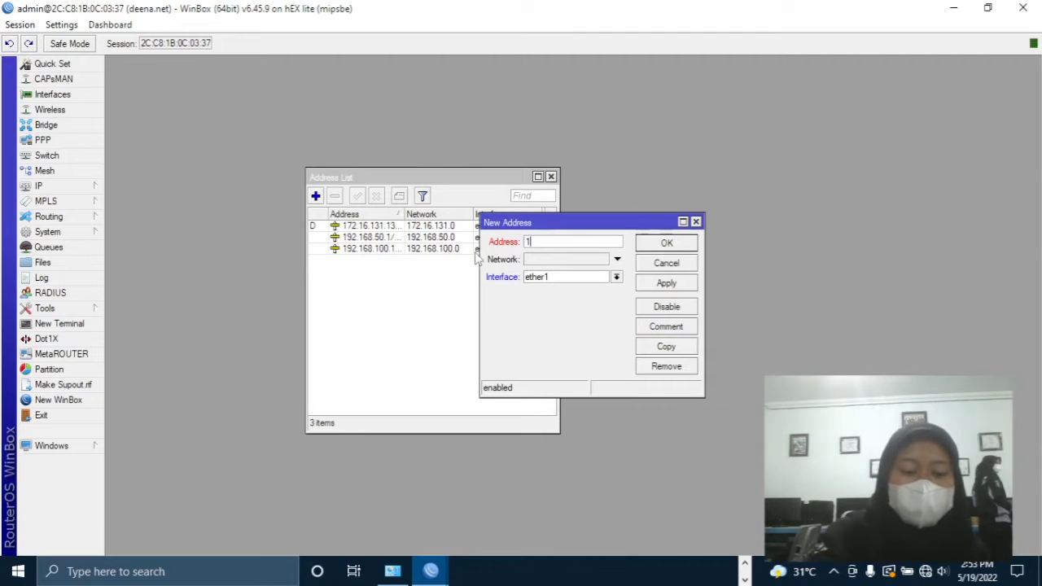
text(92.168.150.1/24)
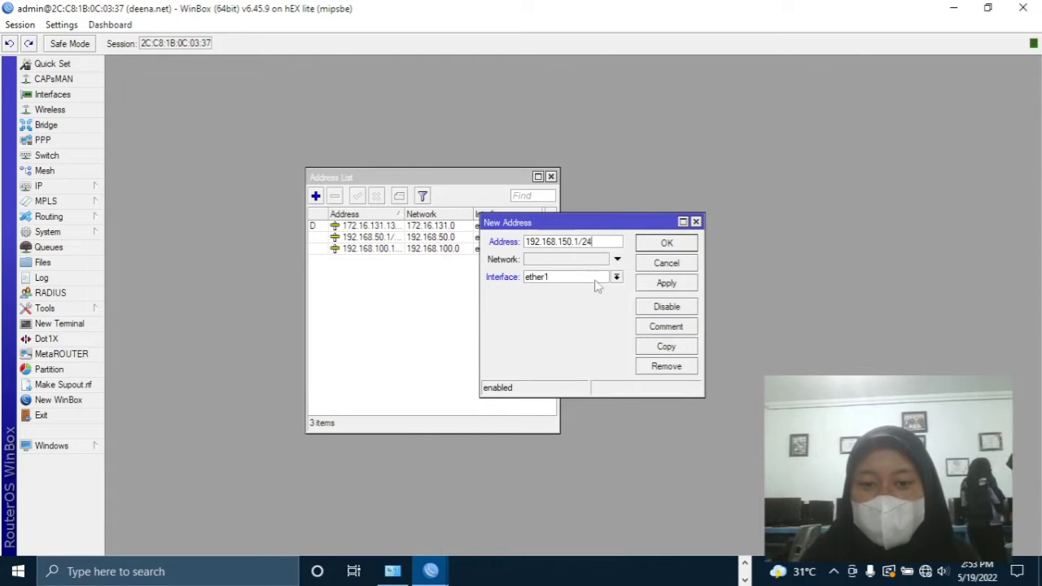
click(617, 278)
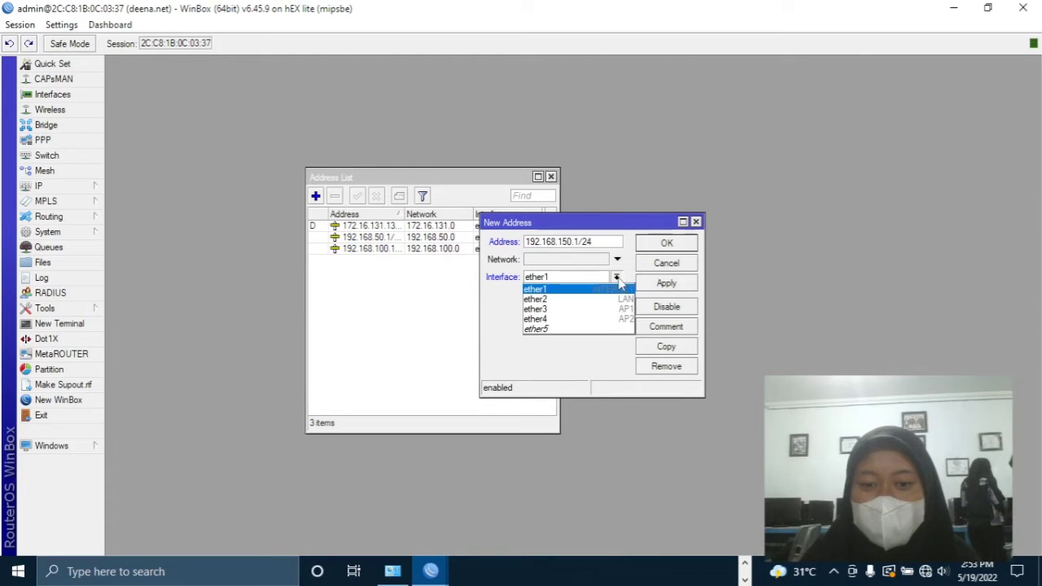
click(598, 320)
click(666, 284)
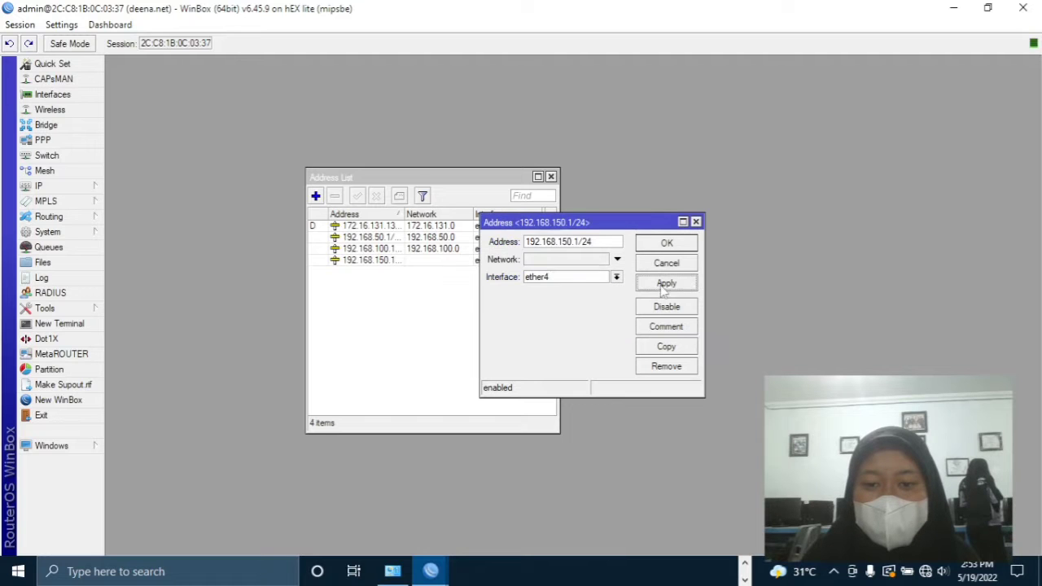
click(667, 244)
click(551, 177)
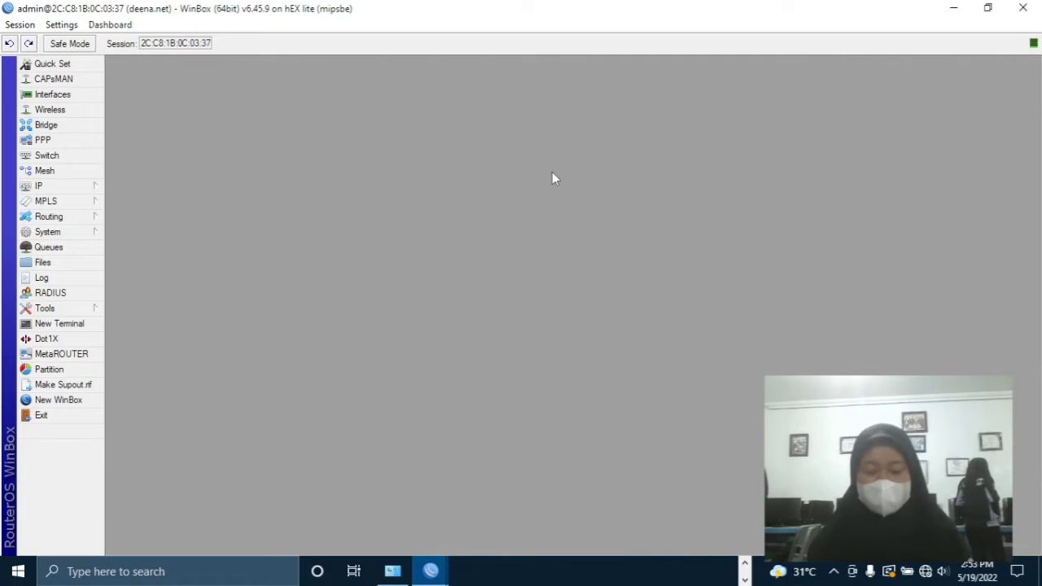
- Run DHCP Setup on ether2 with default settings to create dhcp1
click(49, 186)
click(150, 277)
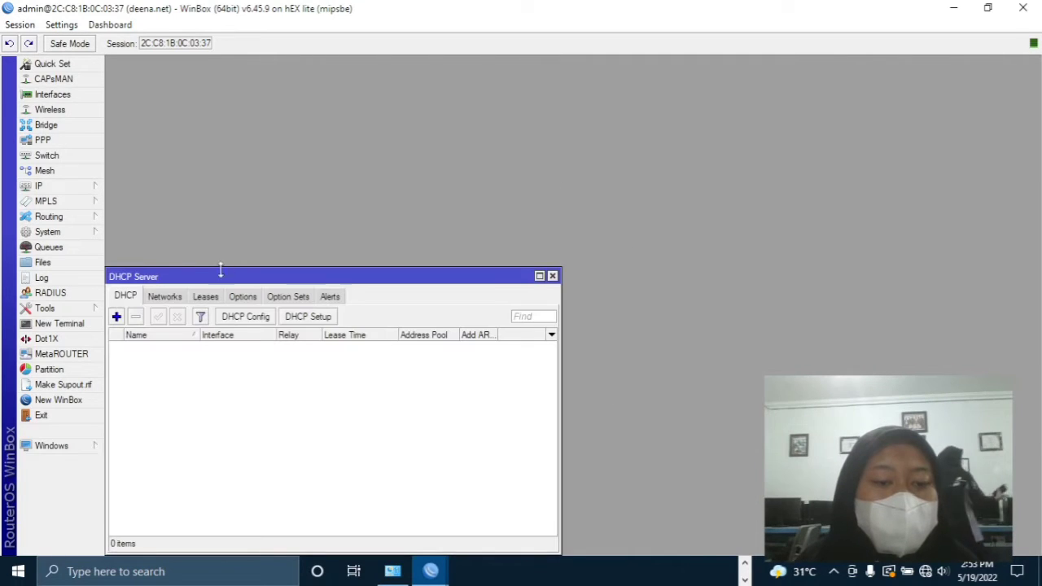
drag(333, 279, 478, 114)
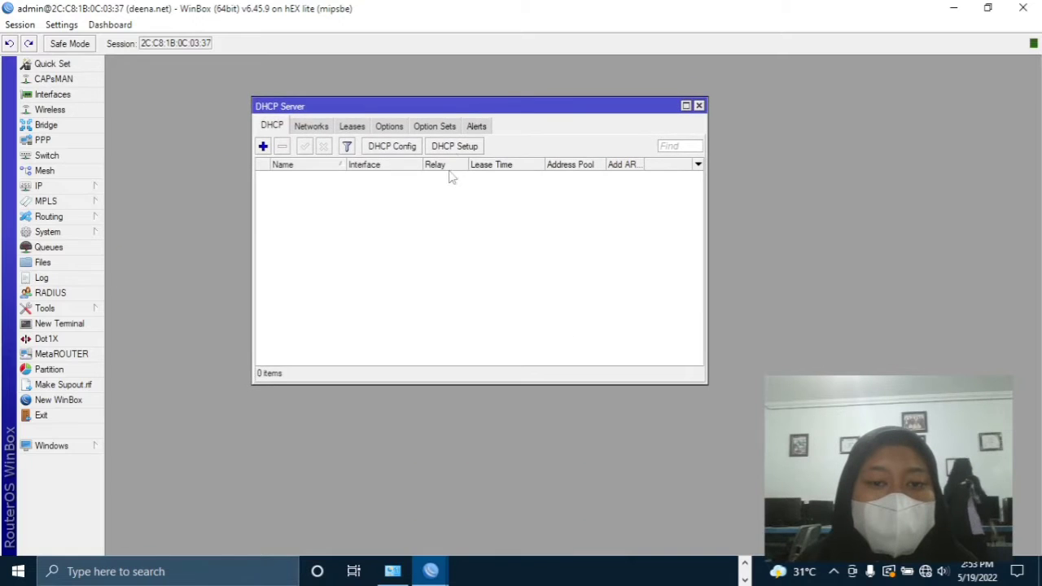
click(454, 146)
click(613, 314)
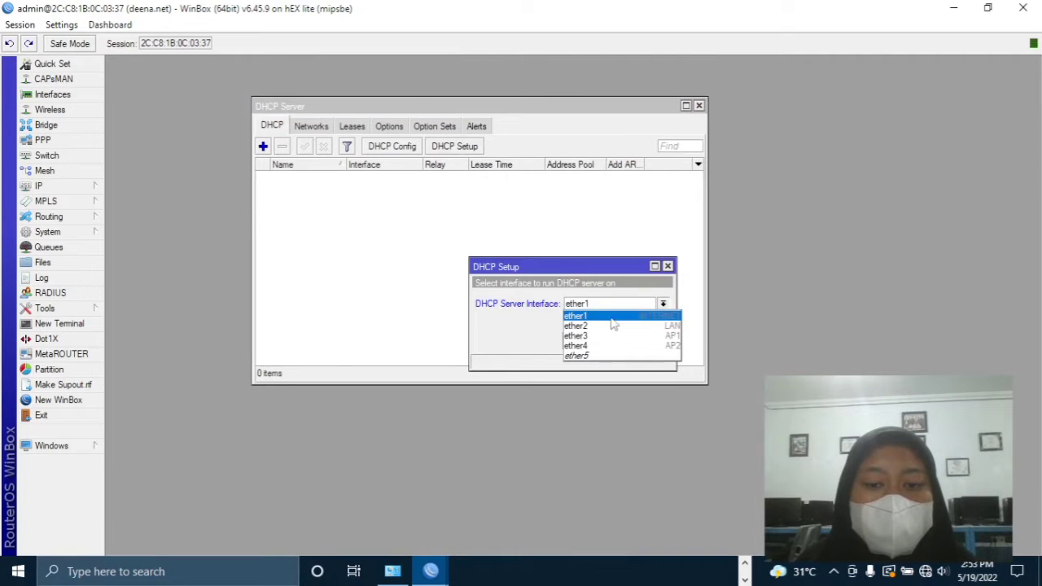
click(611, 326)
click(611, 341)
click(611, 342)
click(611, 341)
click(610, 341)
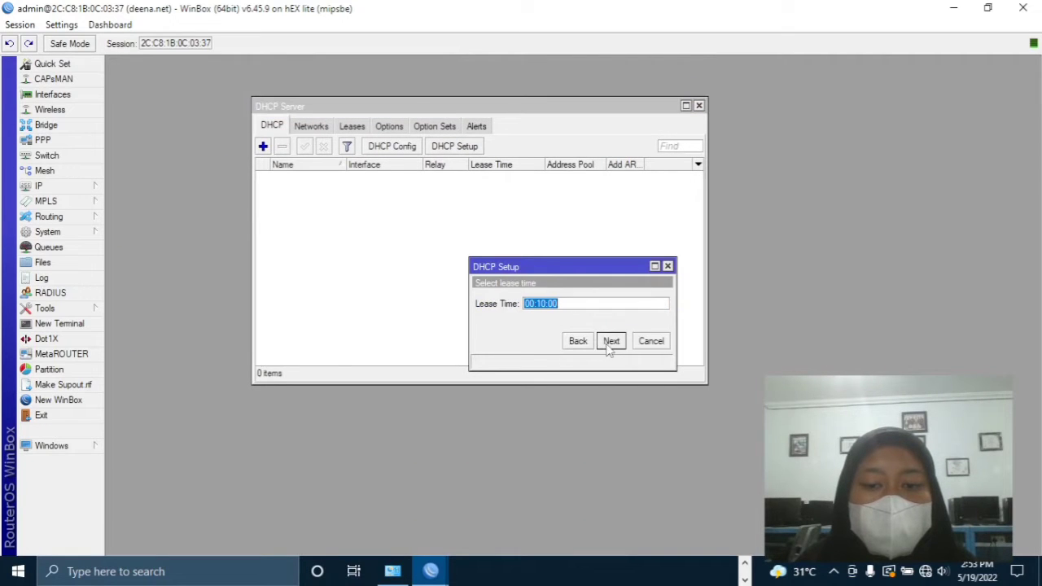
click(610, 341)
click(575, 301)
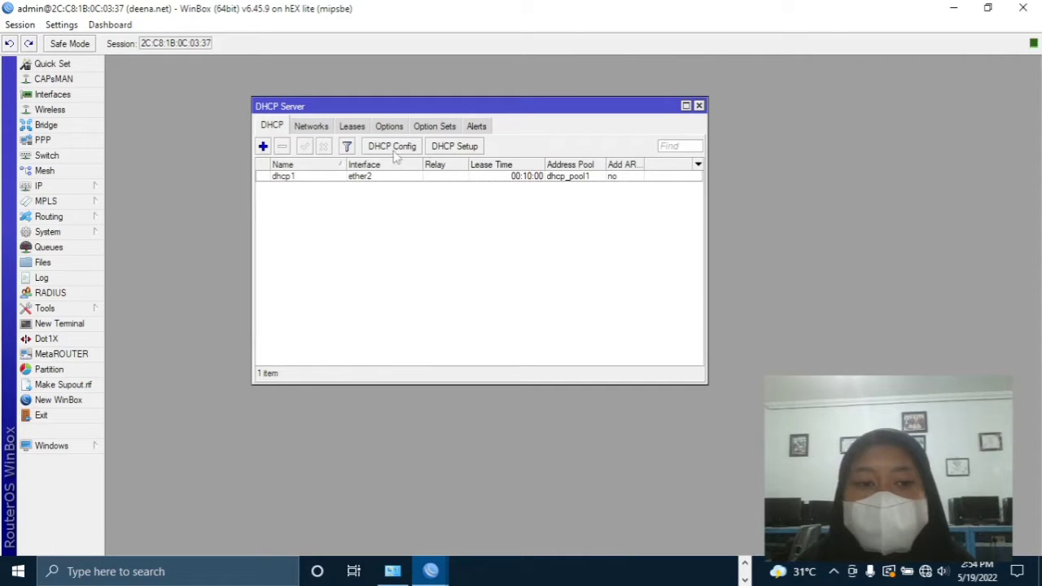
- Run DHCP Setup on ether3 with default settings to create dhcp2
click(263, 146)
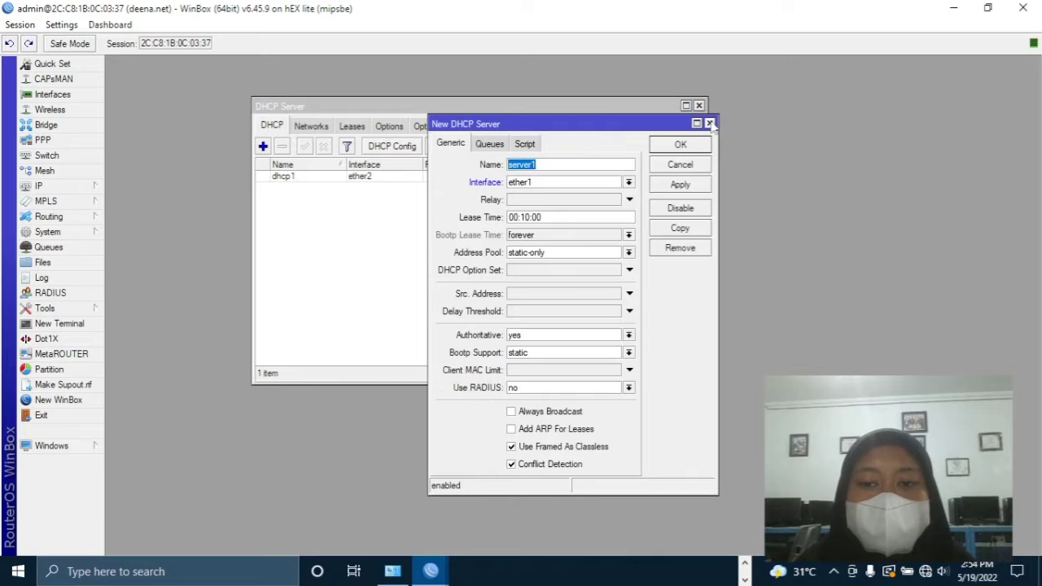
click(710, 123)
click(456, 146)
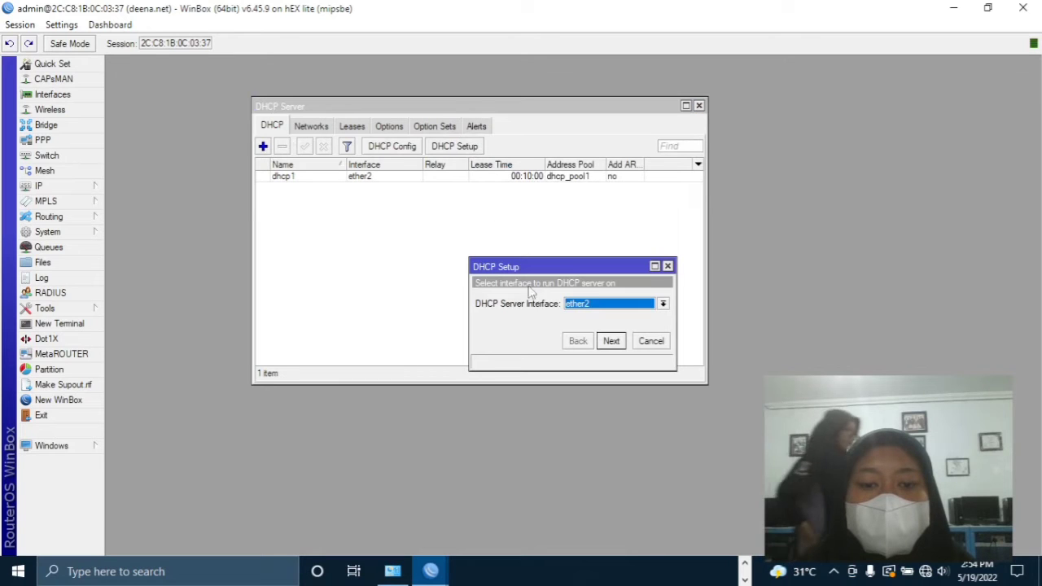
click(601, 302)
click(583, 341)
click(613, 343)
click(611, 342)
click(611, 341)
click(611, 341)
click(611, 341)
click(612, 341)
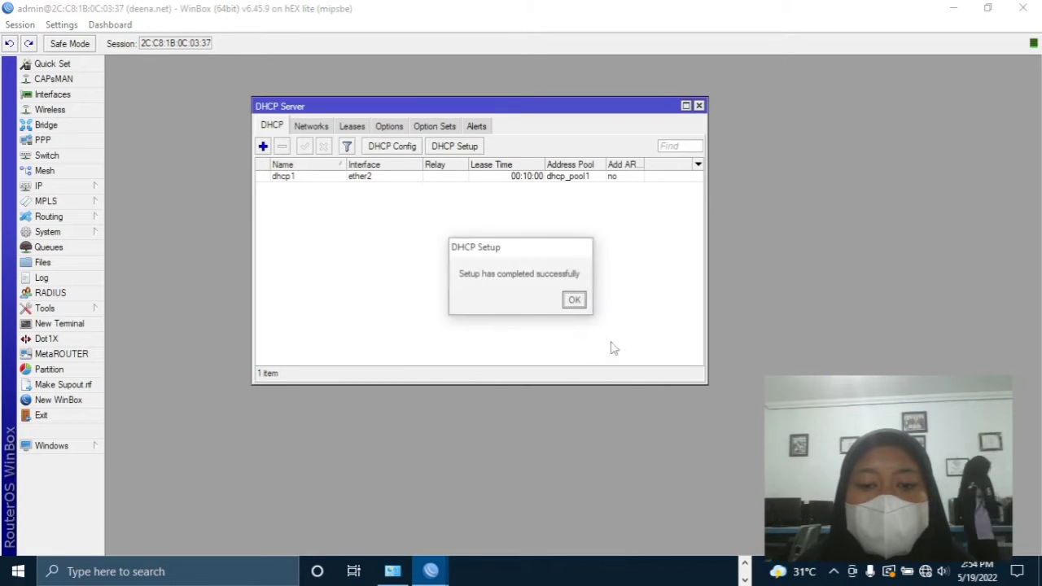
click(576, 302)
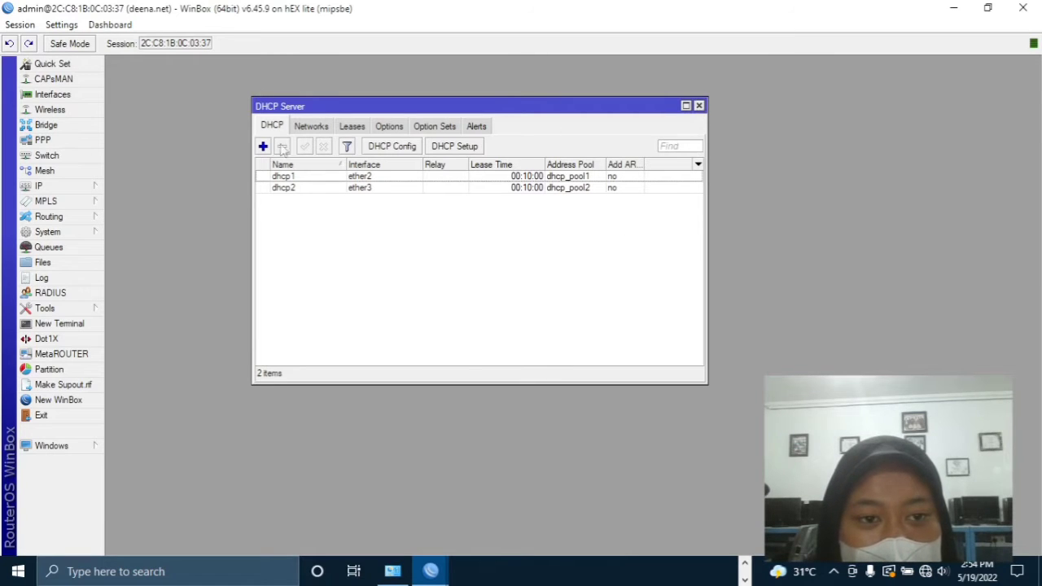
- Run DHCP Setup on ether4 to create dhcp3, then close the DHCP Server list
click(446, 151)
click(579, 306)
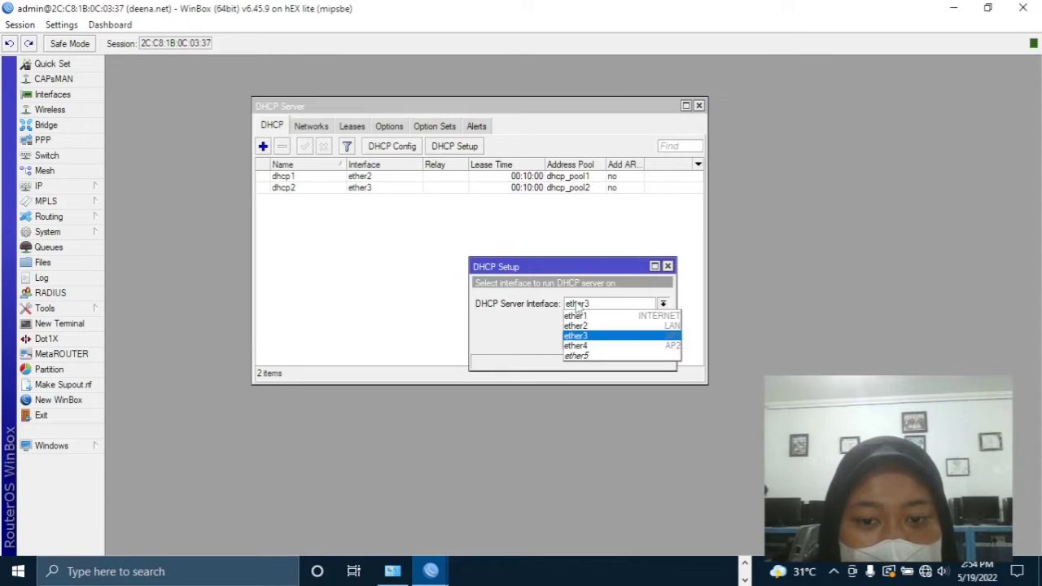
click(585, 348)
click(611, 342)
click(610, 342)
click(611, 342)
click(611, 342)
click(610, 342)
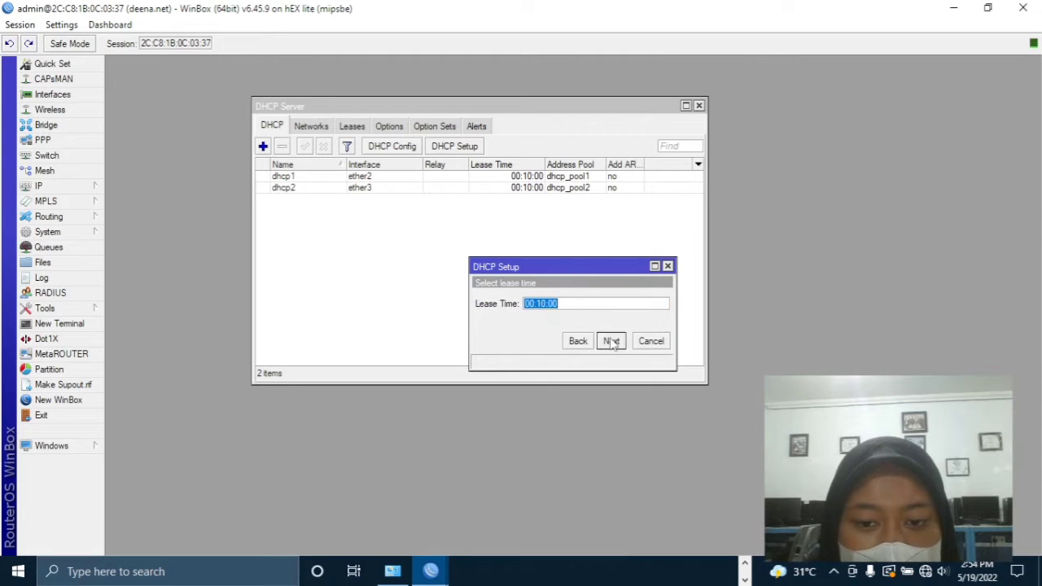
click(611, 342)
click(575, 300)
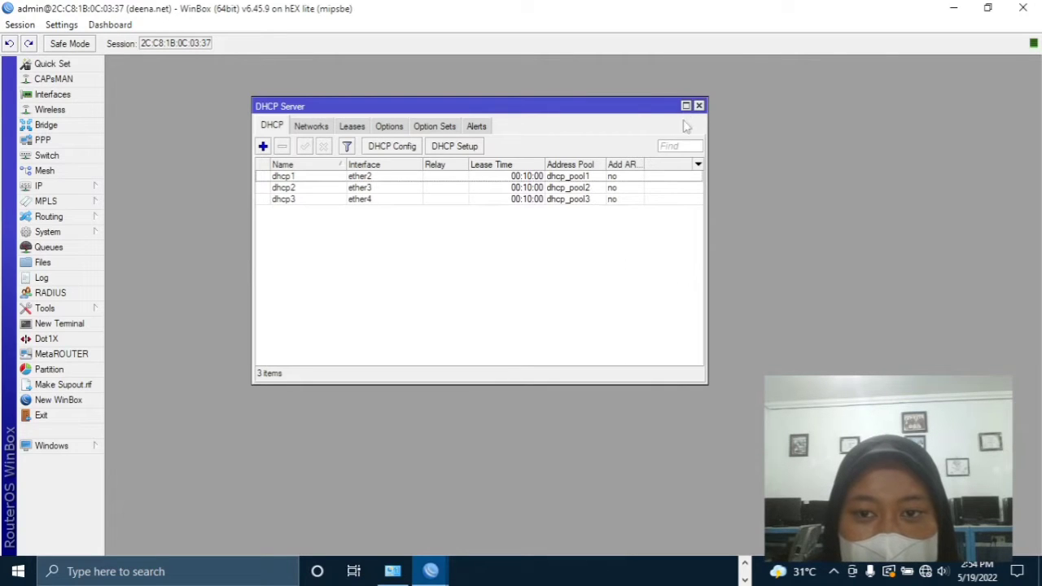
drag(636, 110, 677, 100)
click(739, 96)
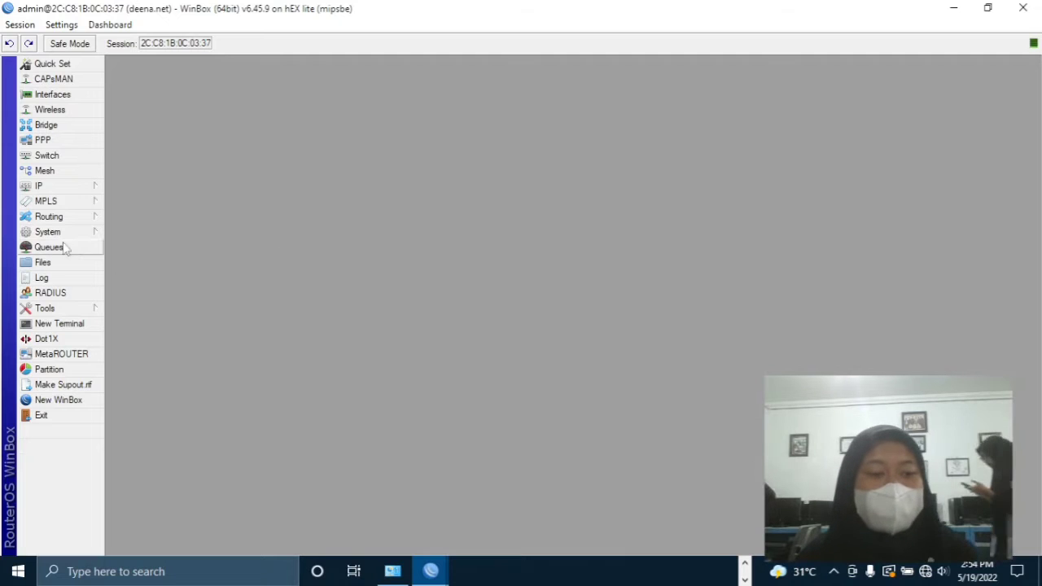
- Disable the Ethernet adapter in Network Connections, then enable it again
click(56, 187)
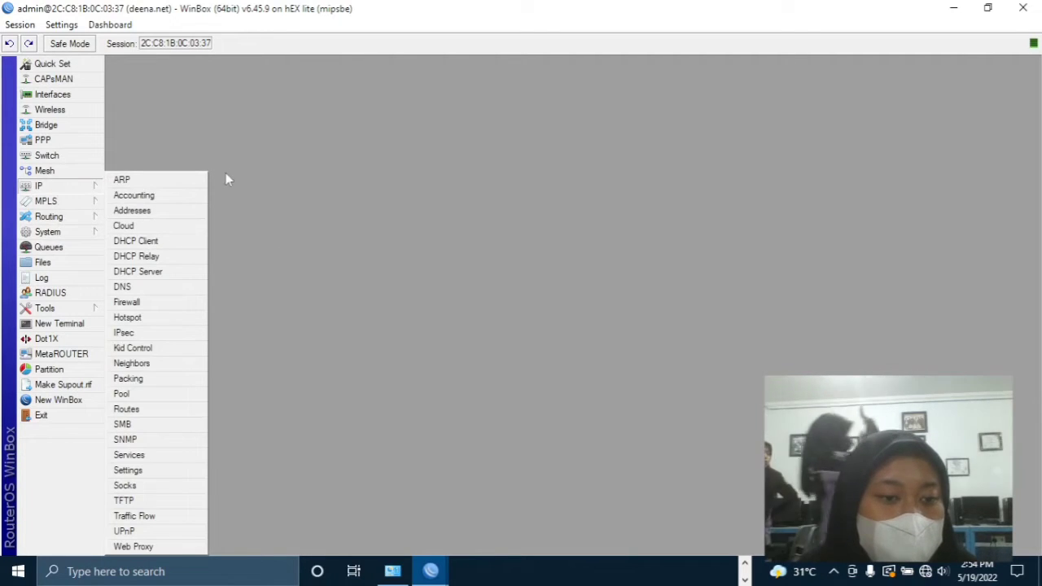
click(243, 144)
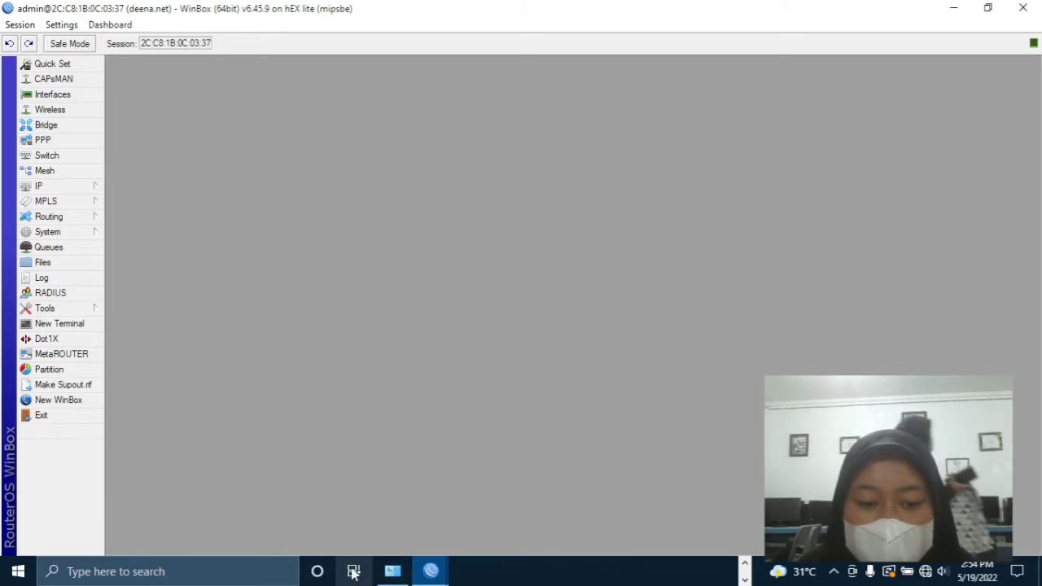
click(391, 572)
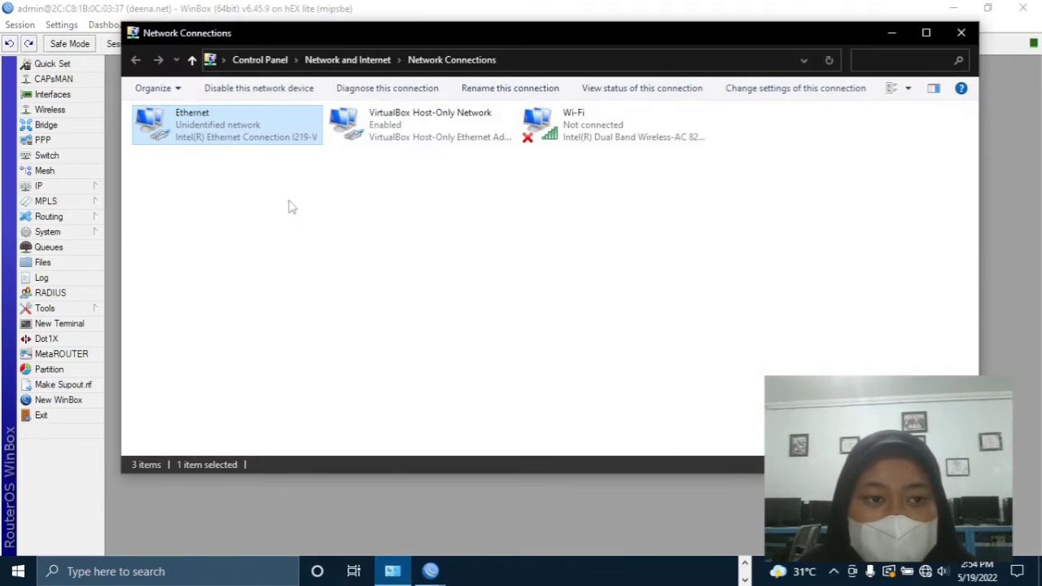
right_click(275, 137)
click(288, 147)
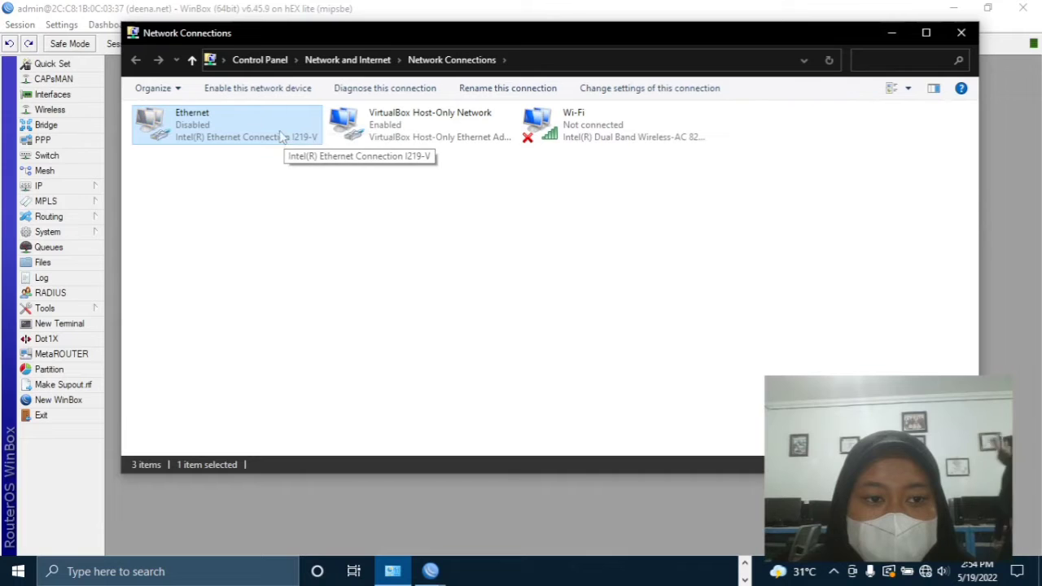
right_click(274, 122)
click(308, 134)
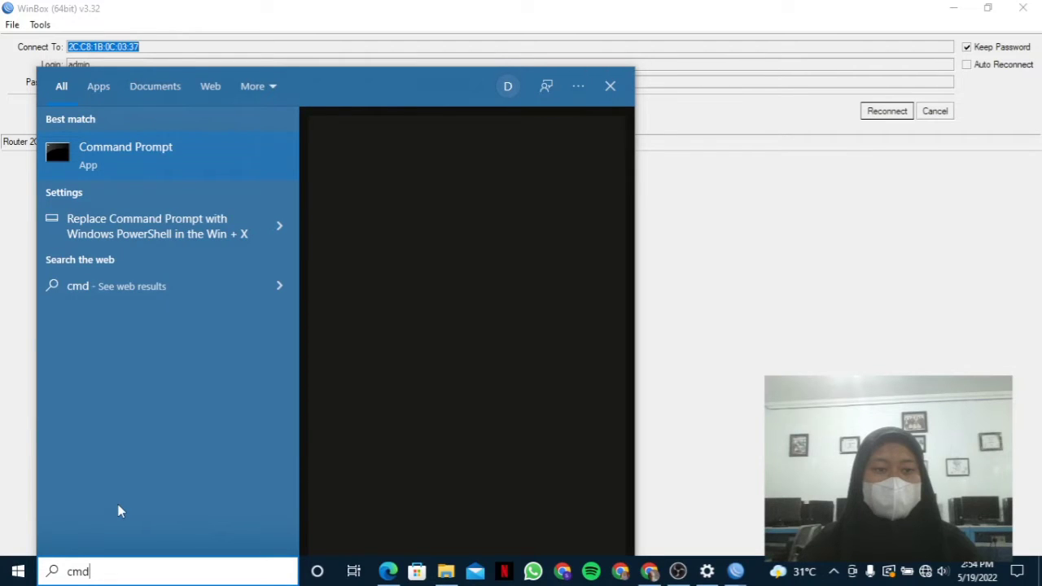
- Run ipconfig and check the Ethernet IPv4 address 192.168.50.254
key(Return)
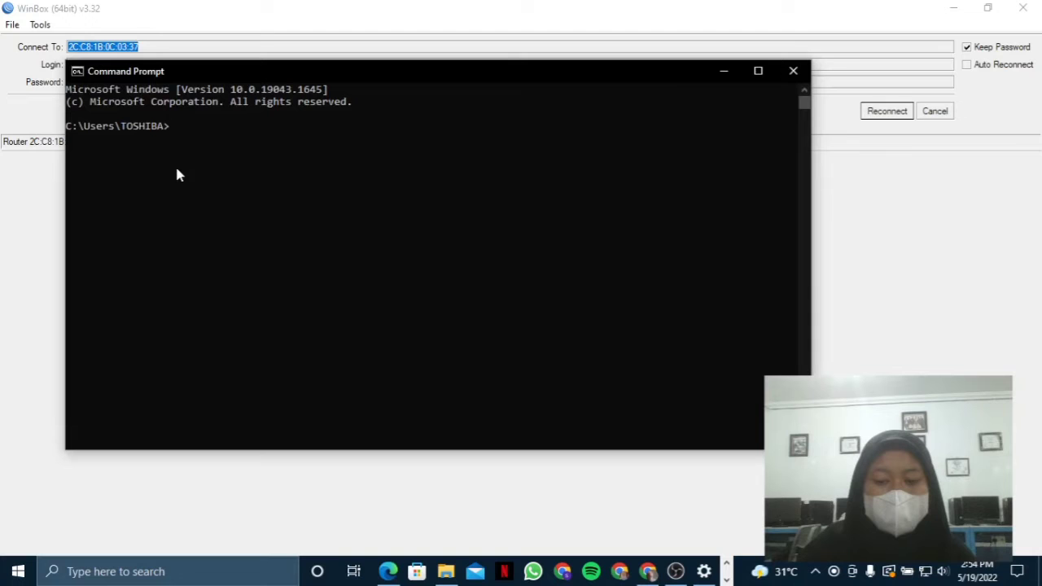
text(ipconfi)
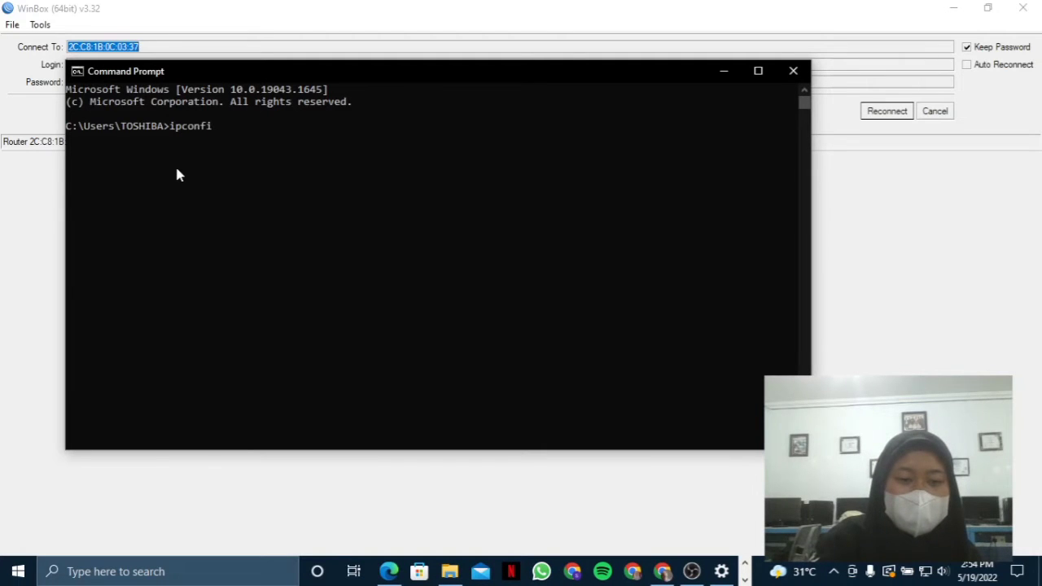
text(g)
key(Return)
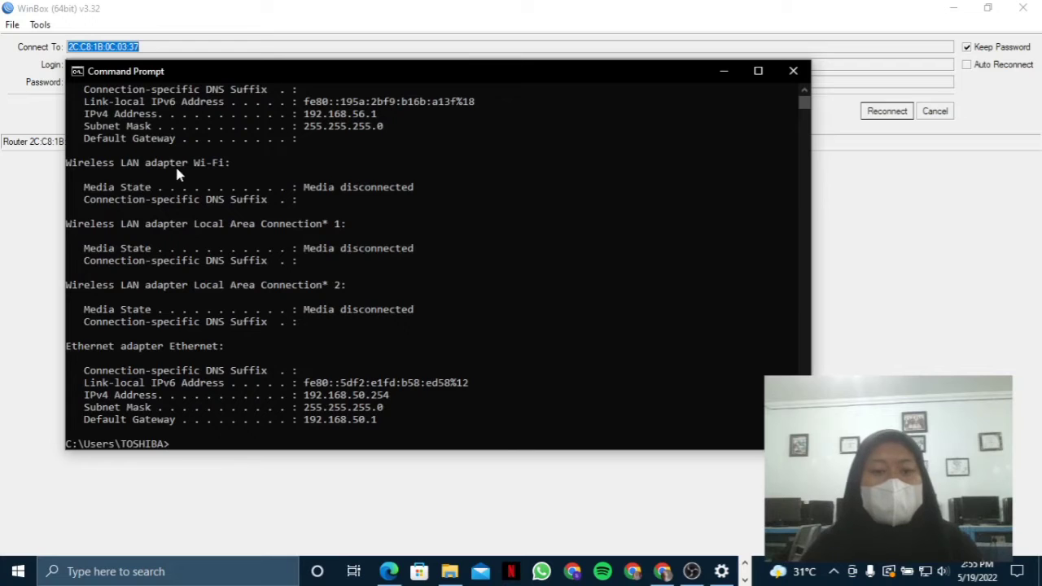
scroll(176, 171, up, 3)
scroll(176, 173, down, 1)
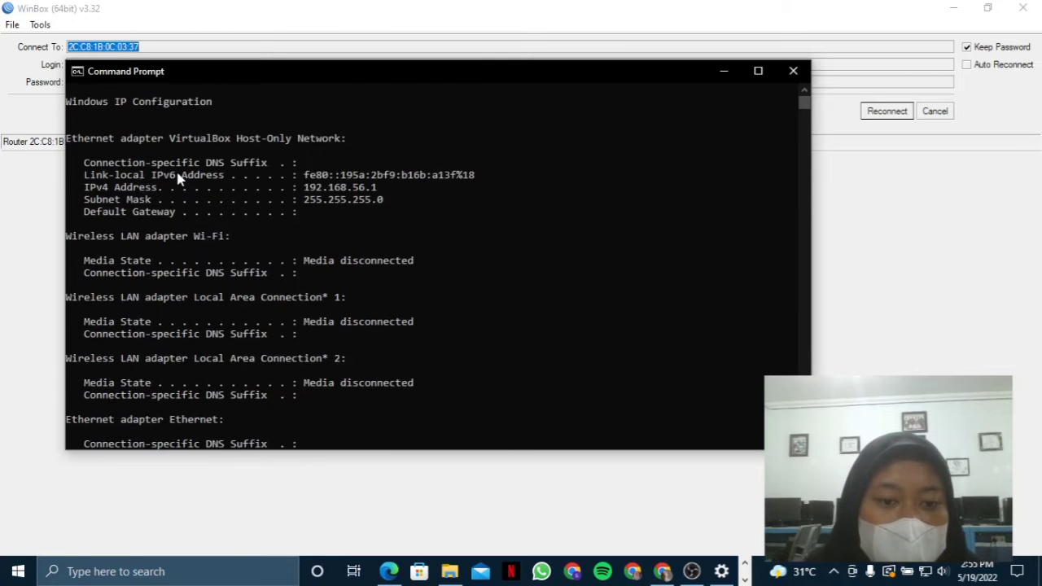
scroll(318, 218, up, 1)
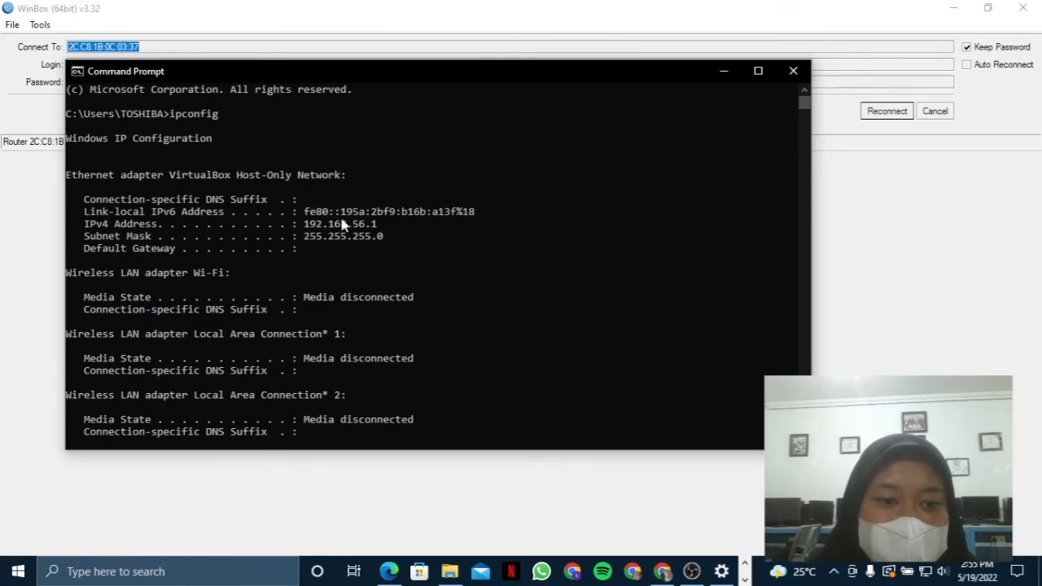
scroll(342, 224, down, 4)
drag(400, 359, 288, 368)
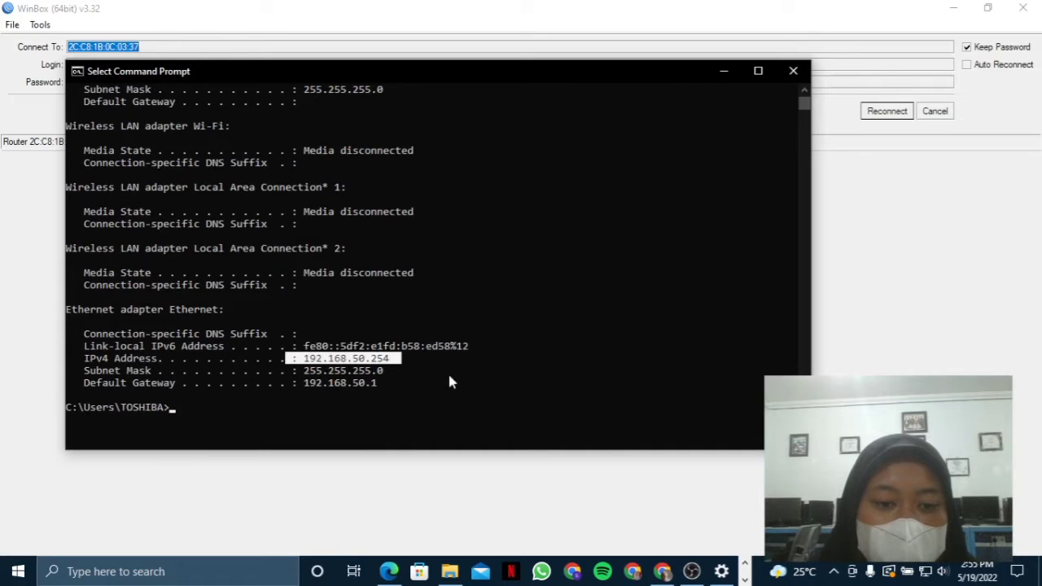
click(356, 408)
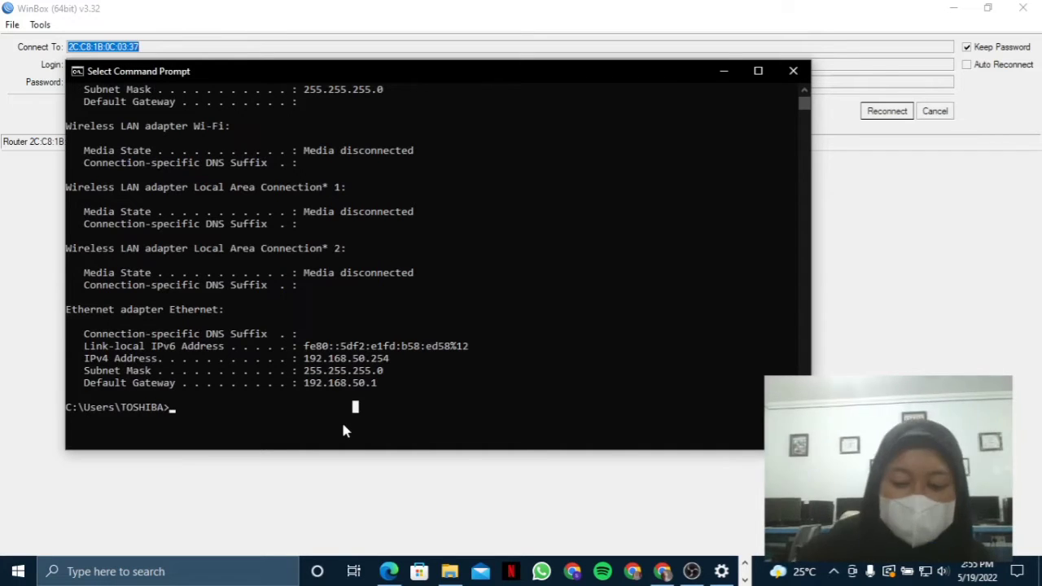
- Ping 8.8.8.8 to confirm internet access, then close the console
text(ping 8.8.8.8)
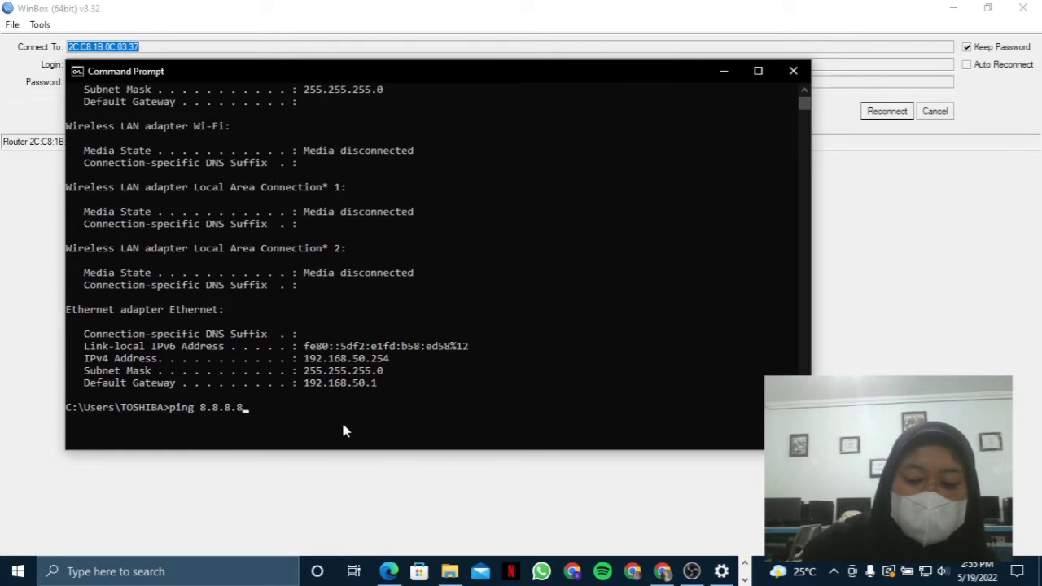
key(Return)
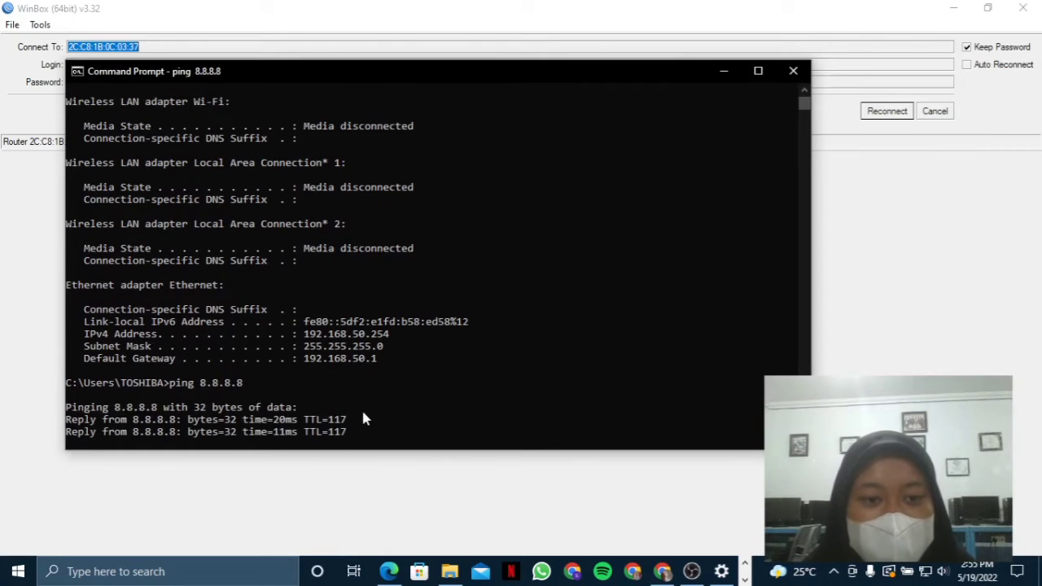
click(793, 70)
click(239, 572)
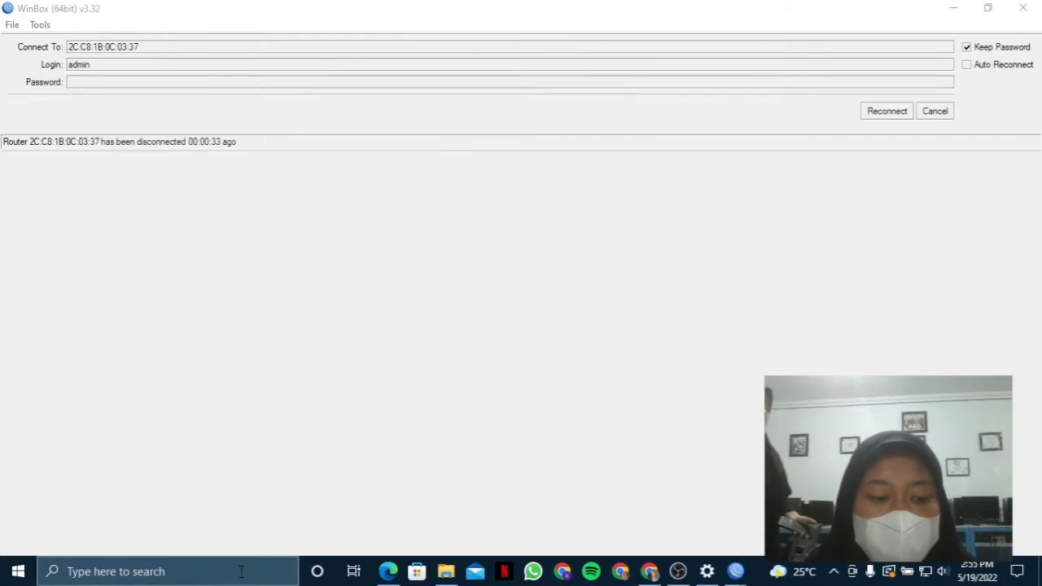
- Return to the disconnected WinBox session and search Windows for Command Prompt
click(654, 313)
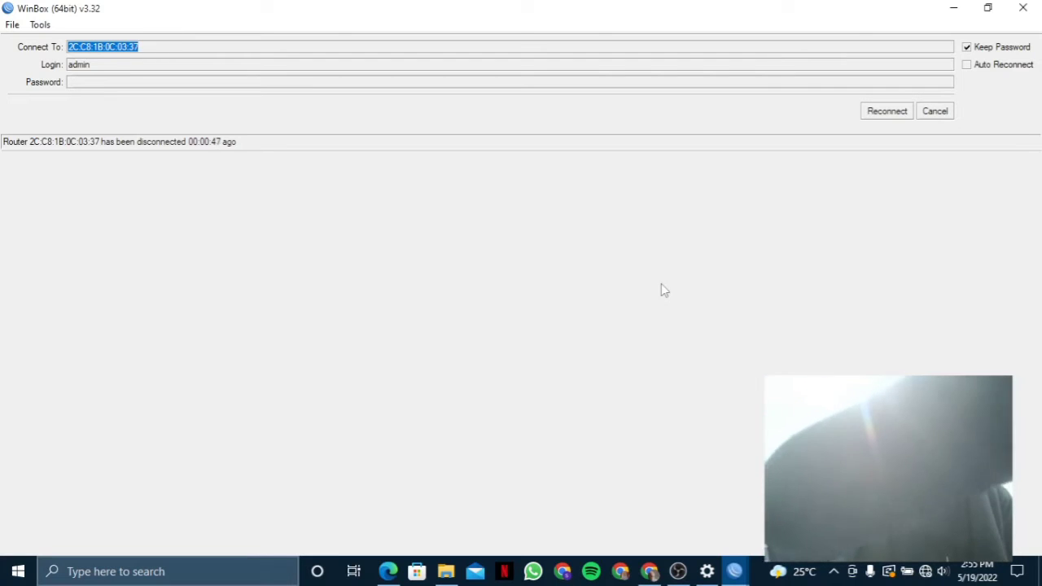
click(82, 574)
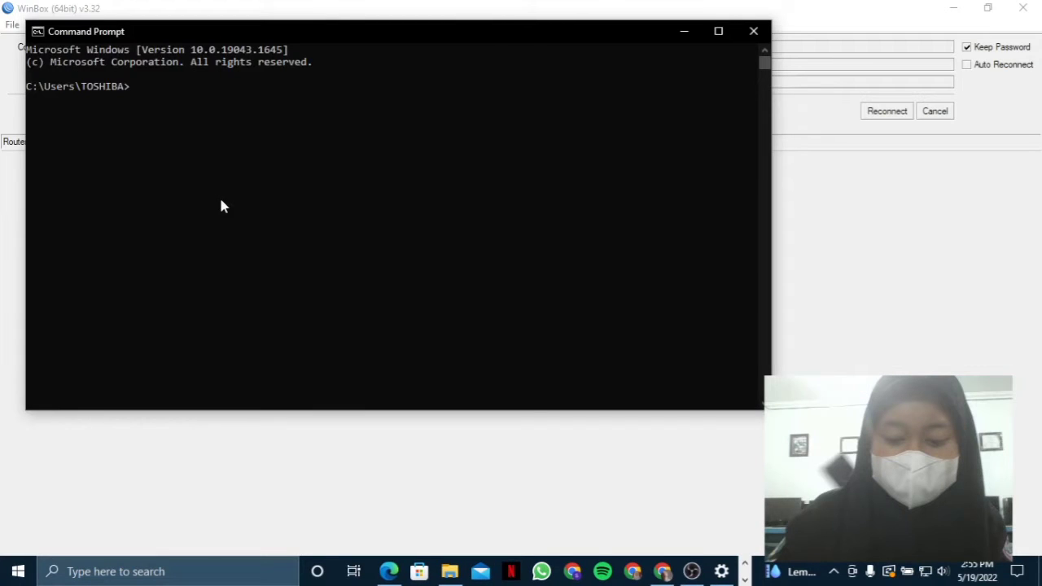
- Run ipconfig and confirm the Ethernet IPv4 address is now 192.168.100.253
text(ipconfig)
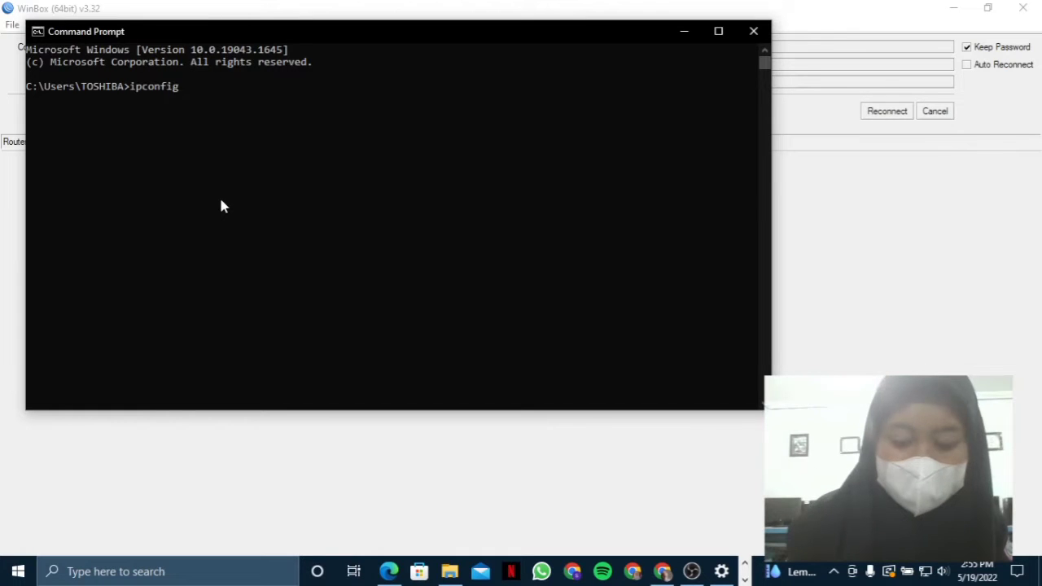
key(Return)
scroll(337, 157, down, 2)
scroll(351, 175, up, 2)
scroll(352, 174, up, 2)
scroll(351, 174, down, 3)
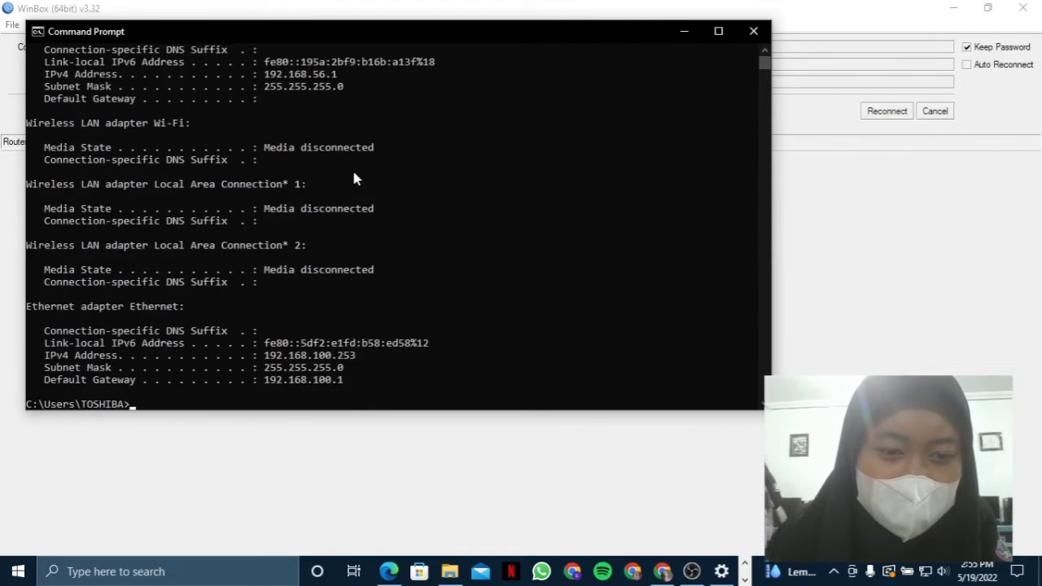
drag(367, 319, 258, 320)
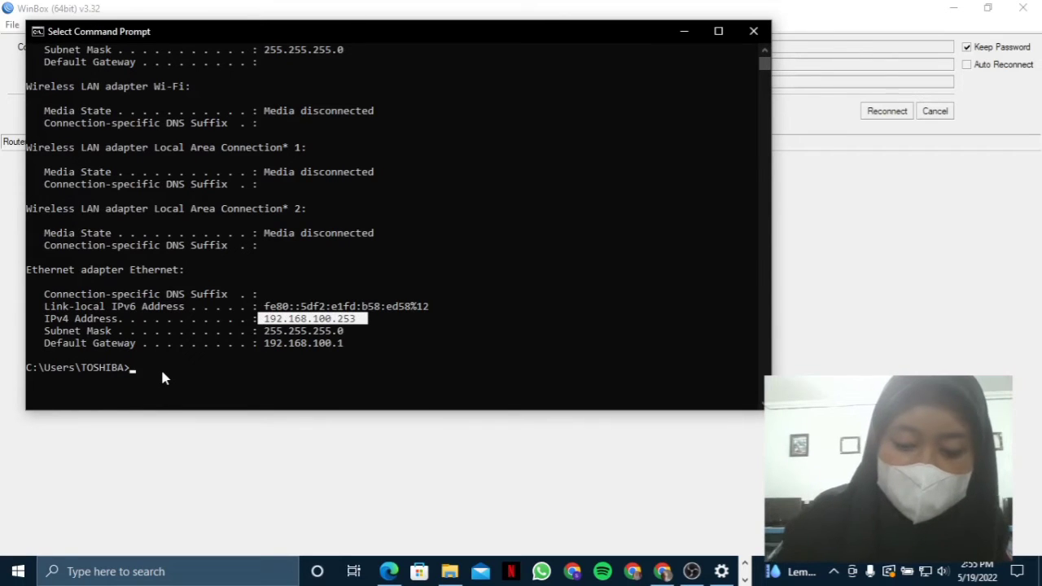
- Ping 8.8.8.8 to confirm replies, then minimize the Command Prompt
key(ctrl+c)
text(pinping)
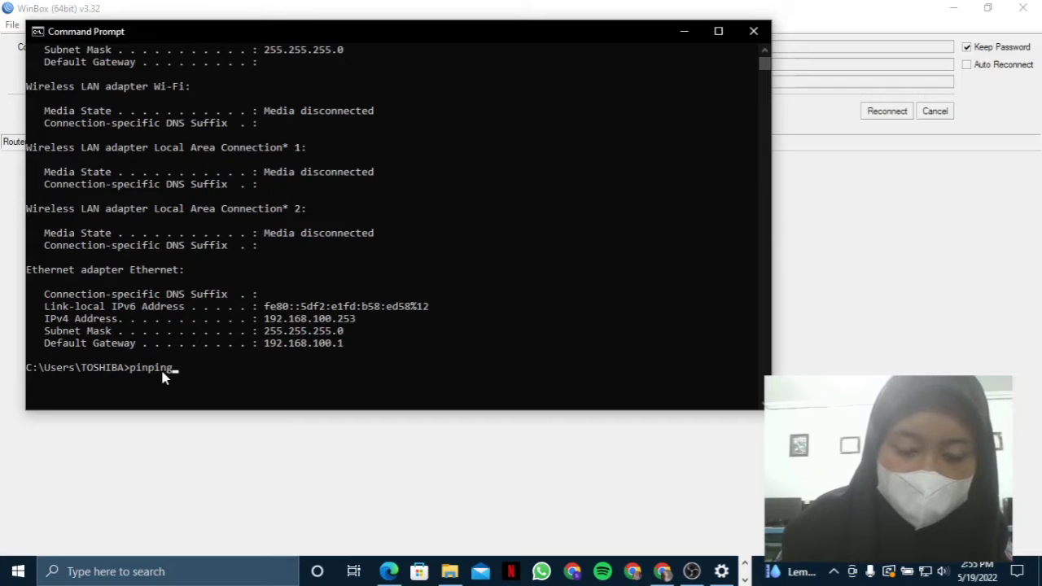
key(BackSpace)
key(BackSpace)
key(BackSpace)
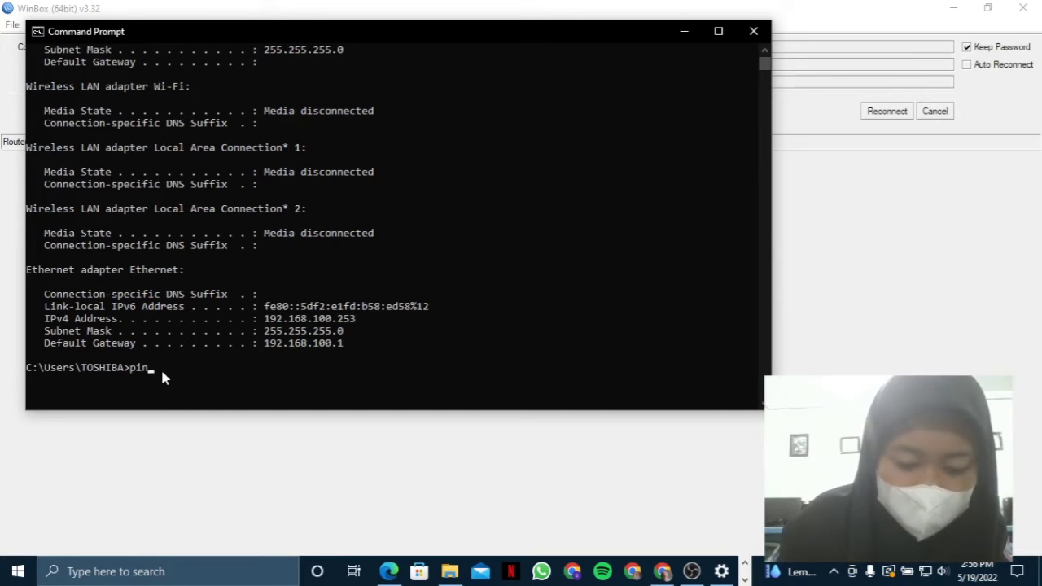
text(8.8.8.8)
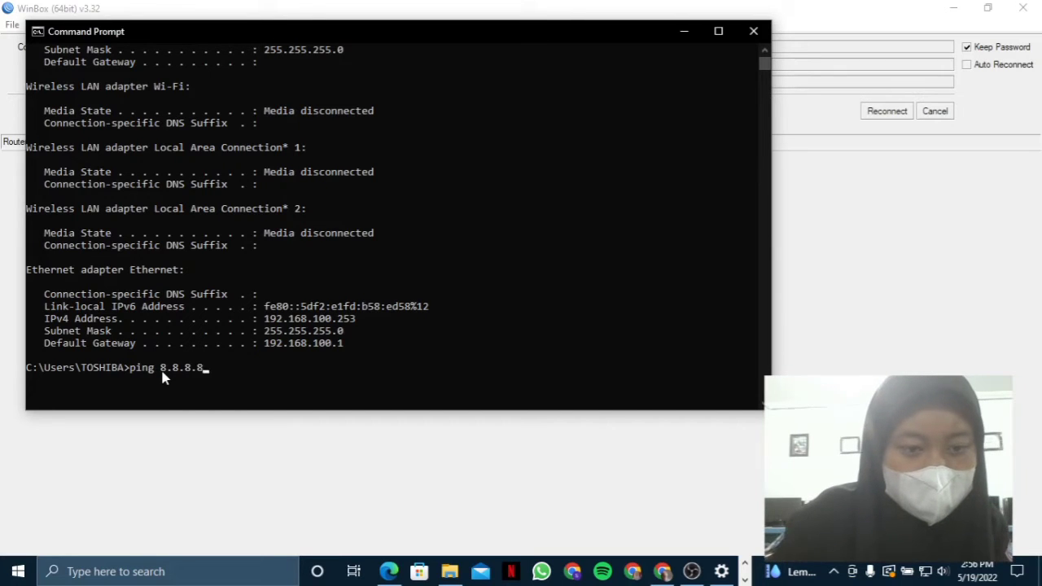
key(Return)
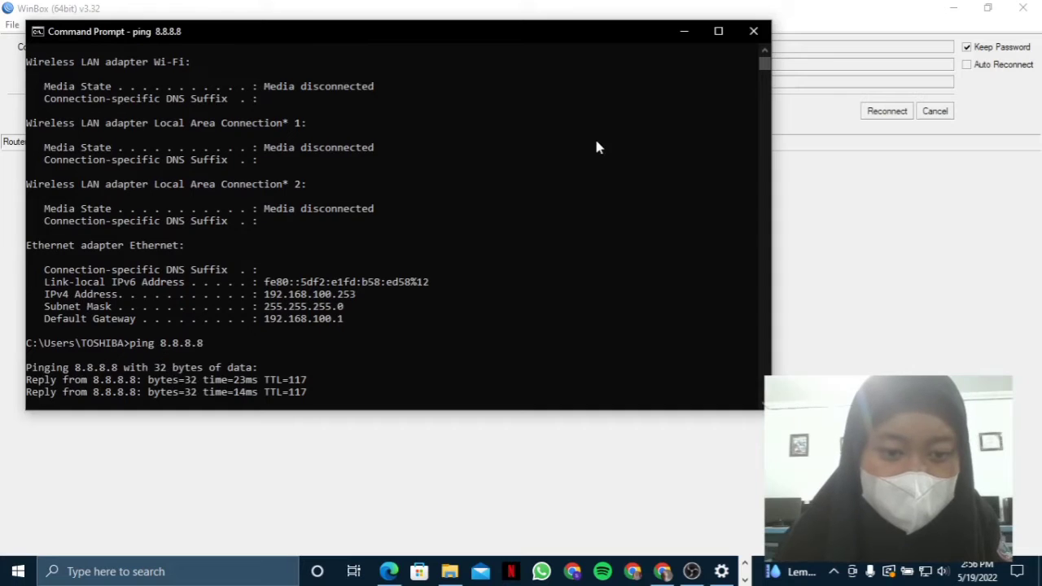
click(387, 343)
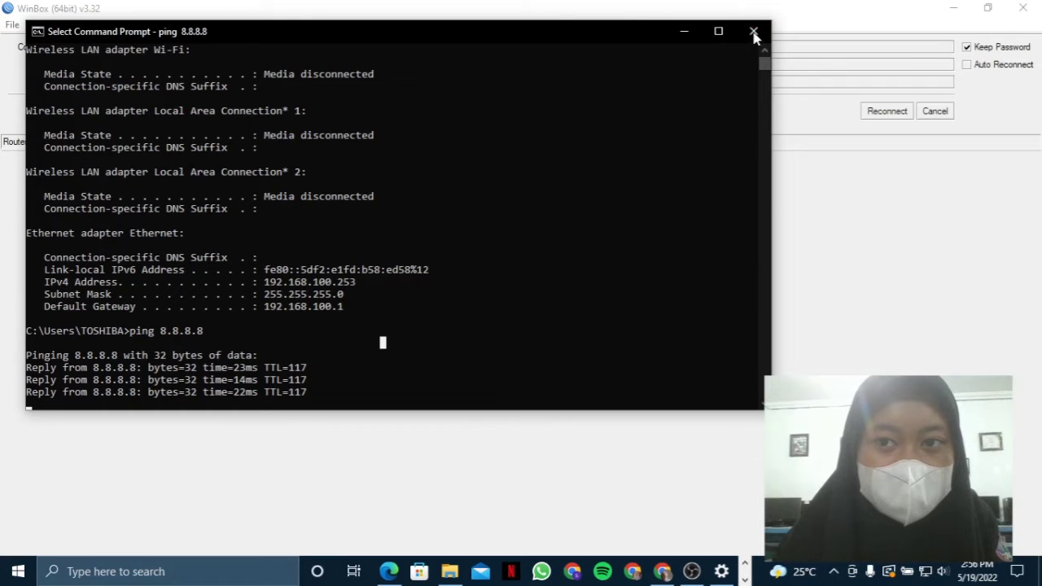
click(684, 32)
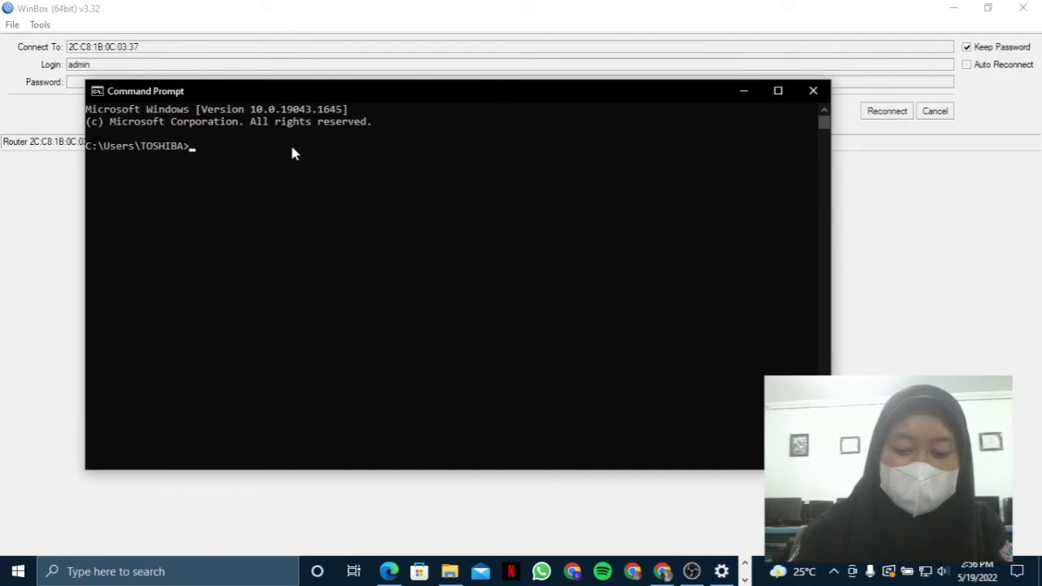
- Run ipconfig and review the Ethernet address 192.168.150.253 with gateway 192.168.150.1
text(ipc)
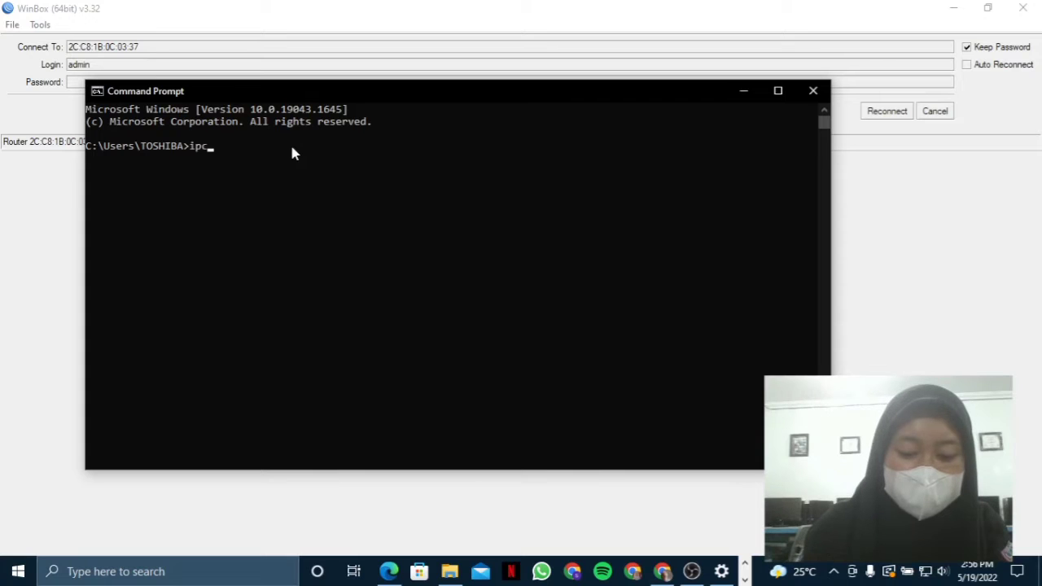
text(onfig)
key(Return)
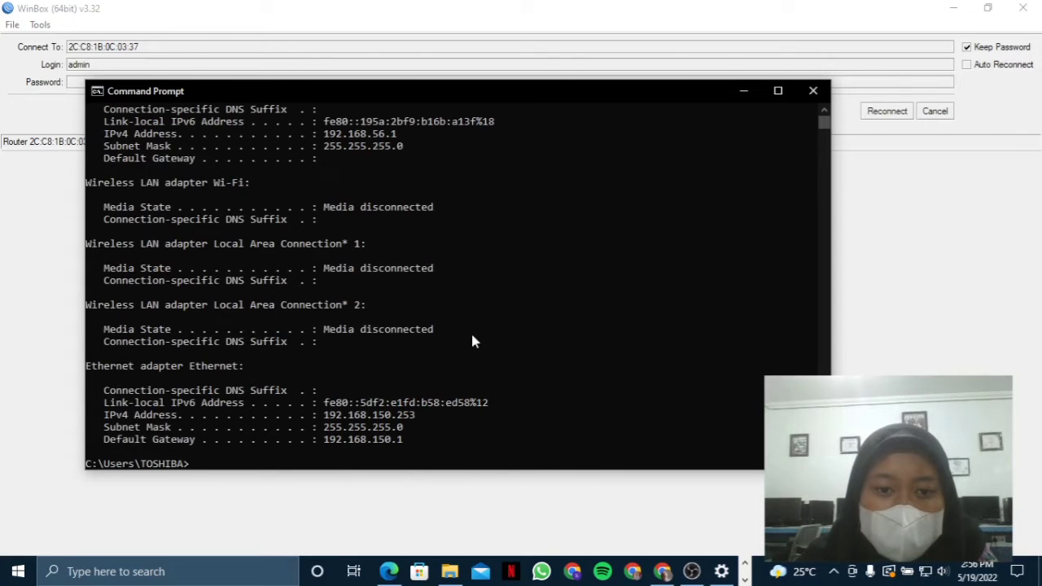
scroll(476, 310, up, 3)
scroll(481, 301, up, 1)
scroll(481, 306, down, 6)
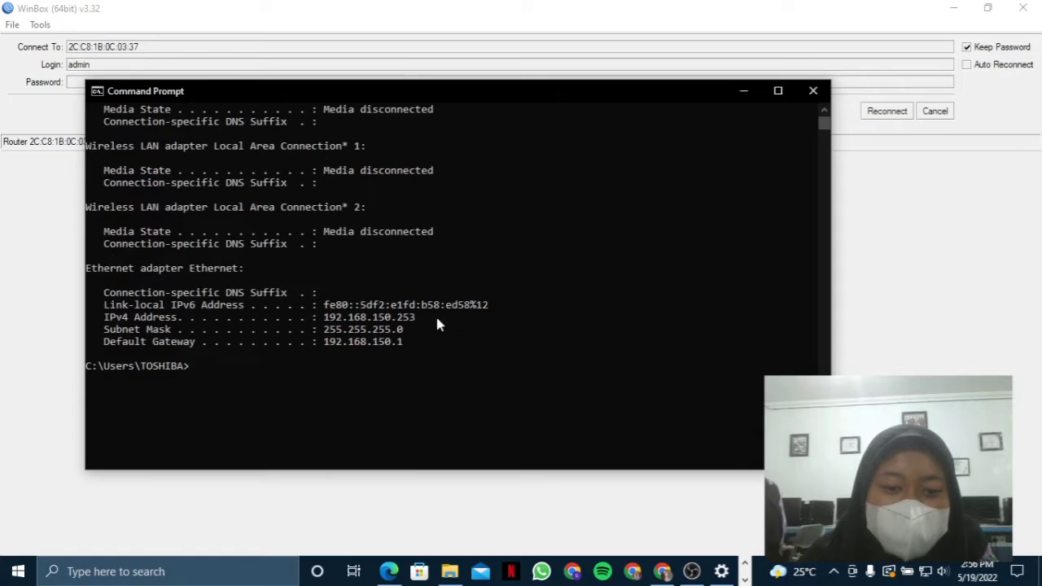
drag(435, 317, 304, 330)
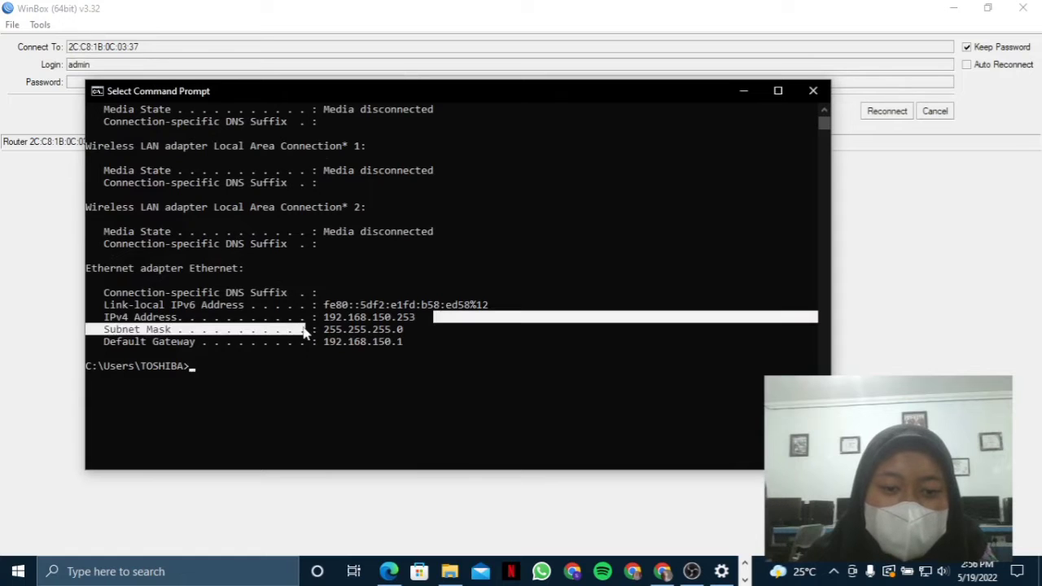
click(573, 245)
scroll(570, 254, down, 3)
drag(420, 243, 430, 195)
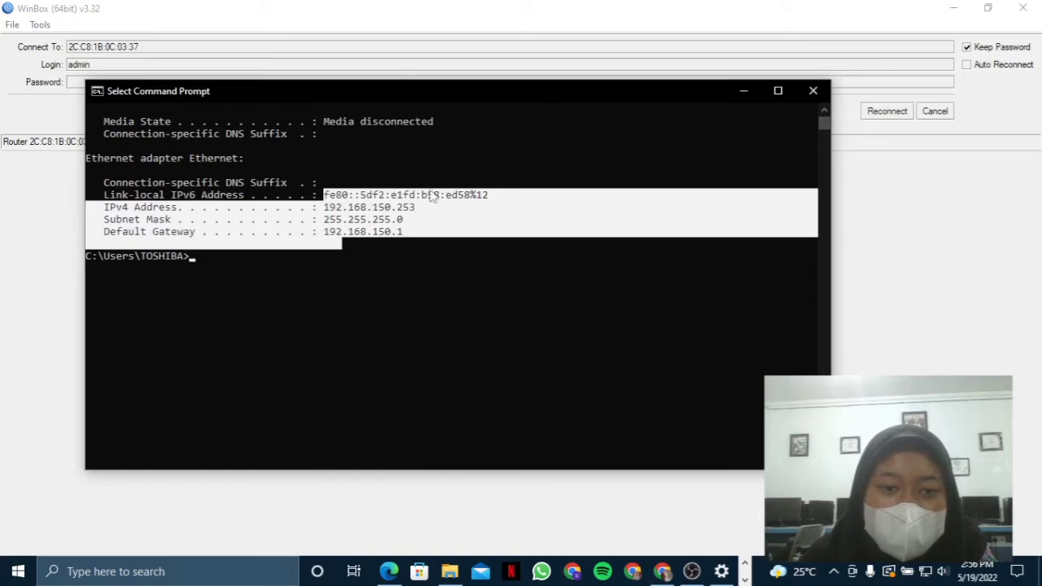
click(443, 184)
- Ping 8.8.8.8, check the replies, and close the Command Prompt
text(ping)
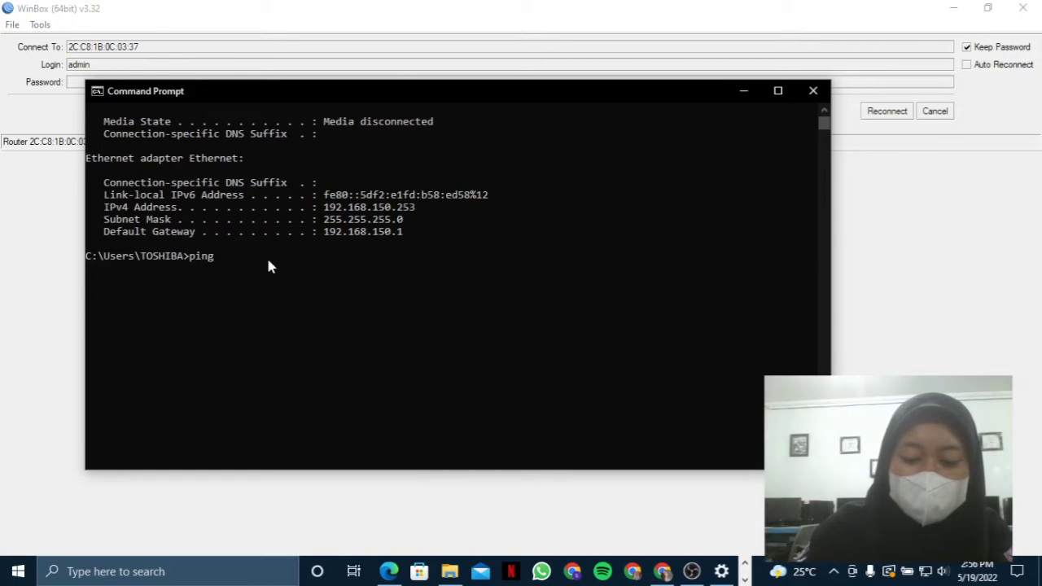
text( 8.8.8.8)
key(Return)
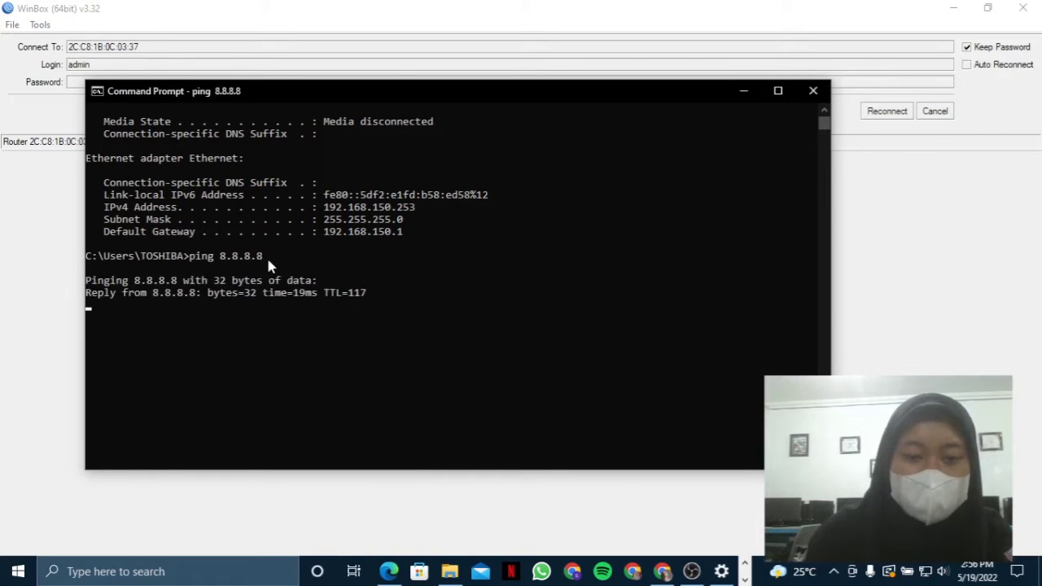
click(813, 90)
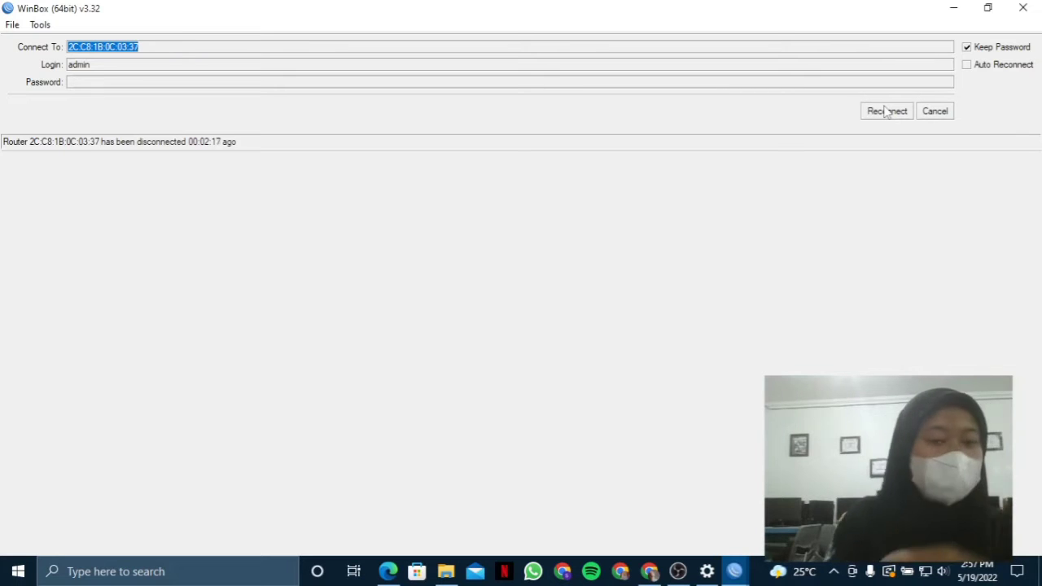
- Reconnect to the router and bring up the IP > Hotspot server list
click(888, 111)
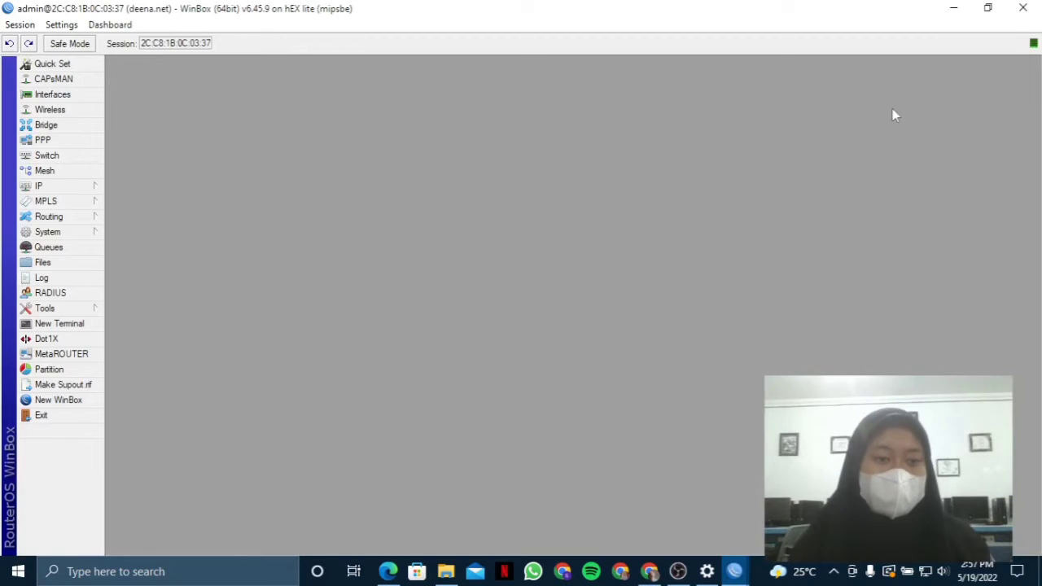
click(86, 185)
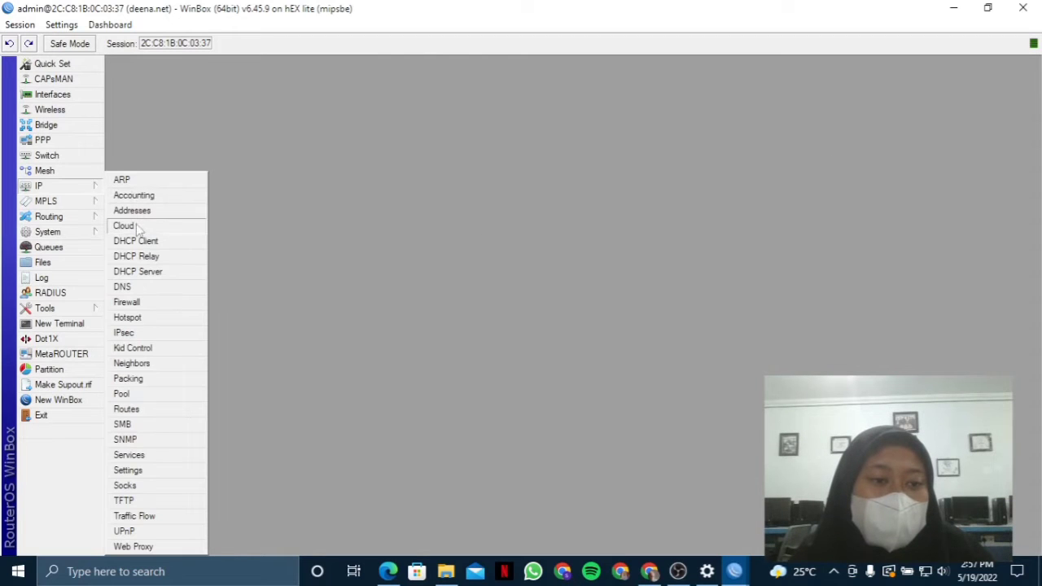
click(136, 318)
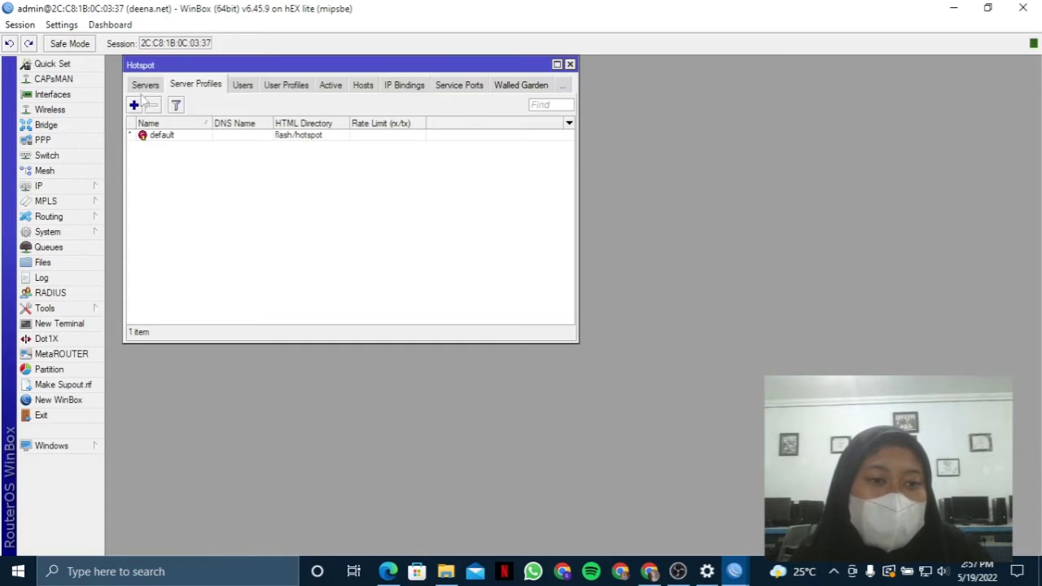
click(145, 85)
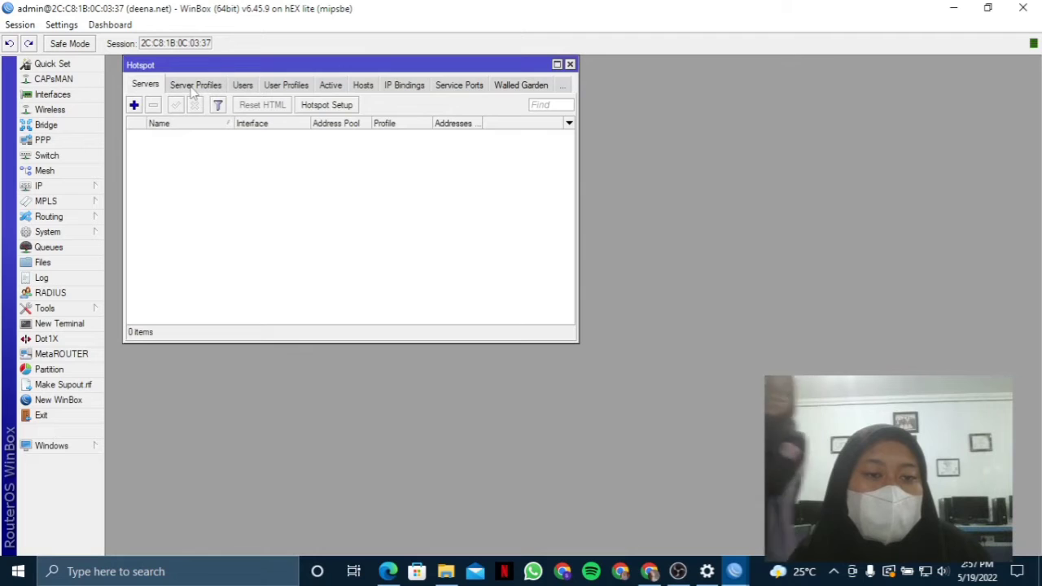
- Run Hotspot Setup on ether3, accepting the default address, pool, certificate, SMTP and DNS servers
click(326, 109)
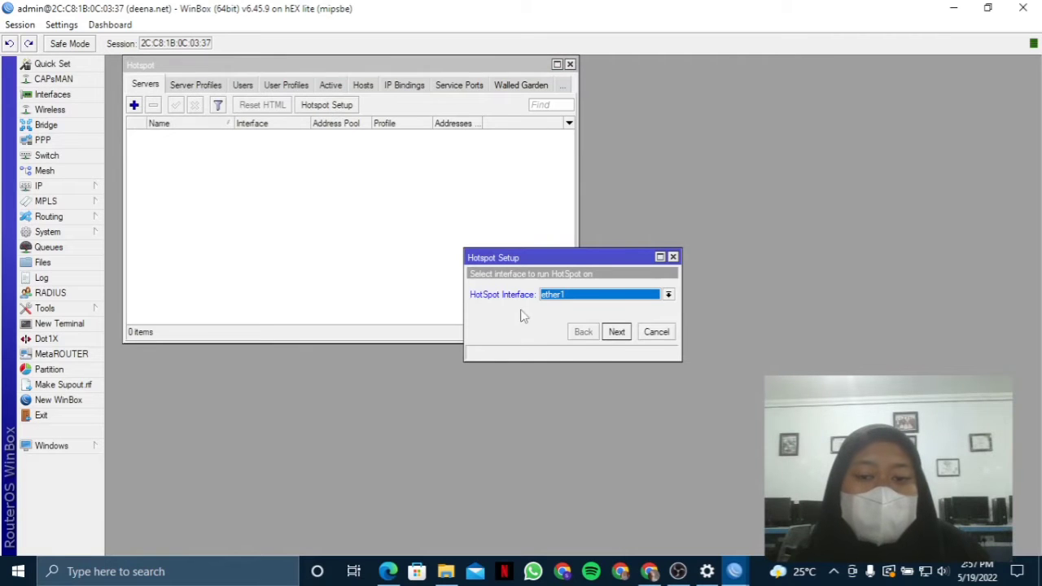
click(558, 298)
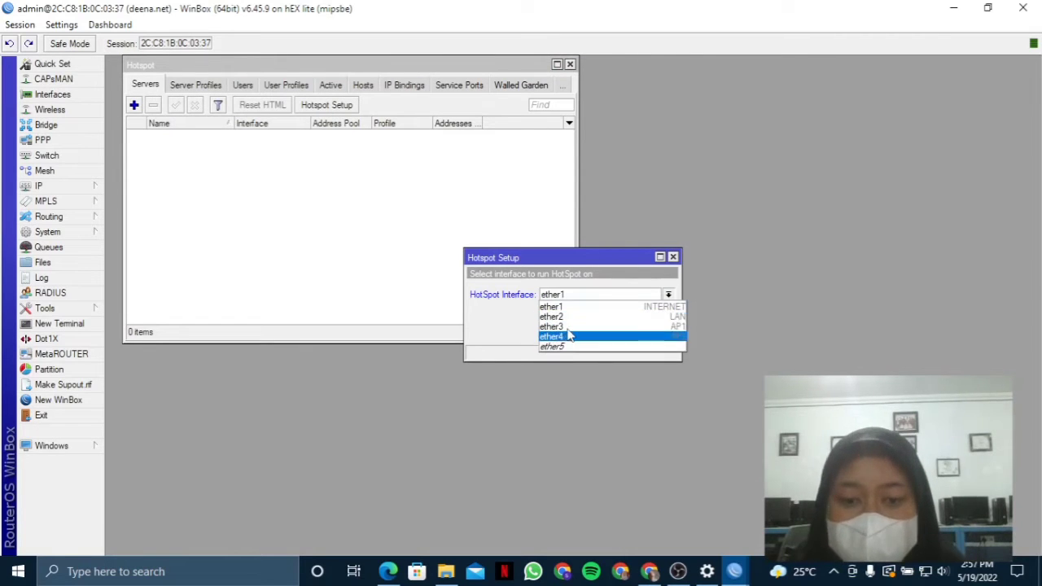
click(554, 327)
click(616, 333)
click(617, 332)
click(618, 332)
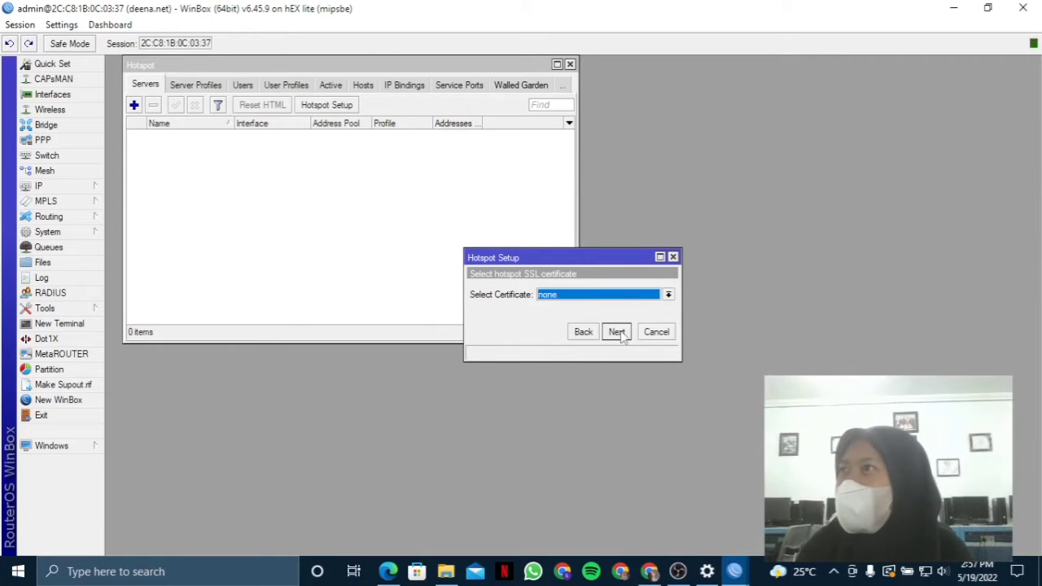
click(618, 332)
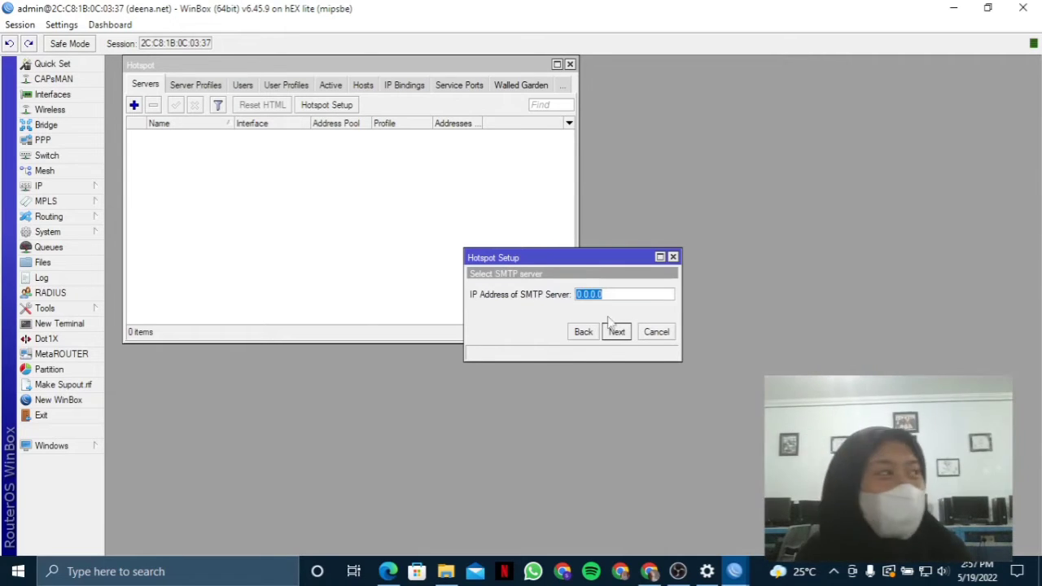
click(616, 332)
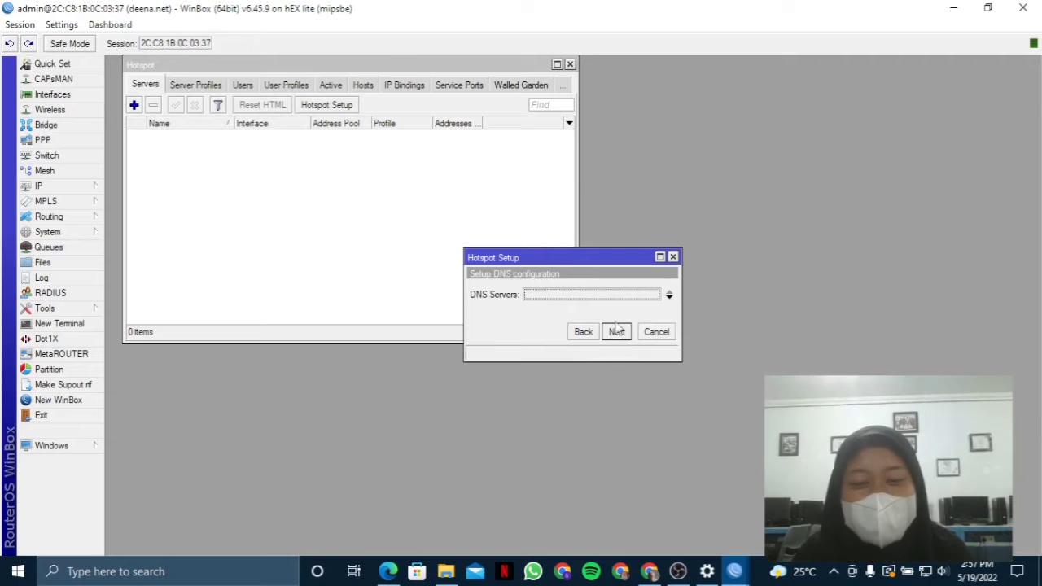
click(616, 337)
- Set the DNS name to deensAP1.net and finish creating hotspot1
text(deena.net)
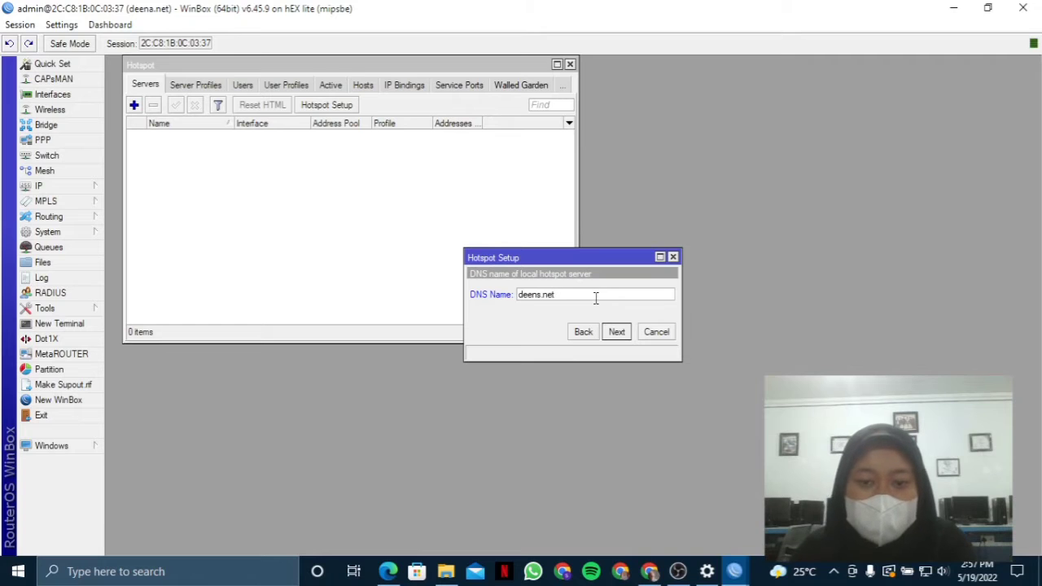
click(617, 333)
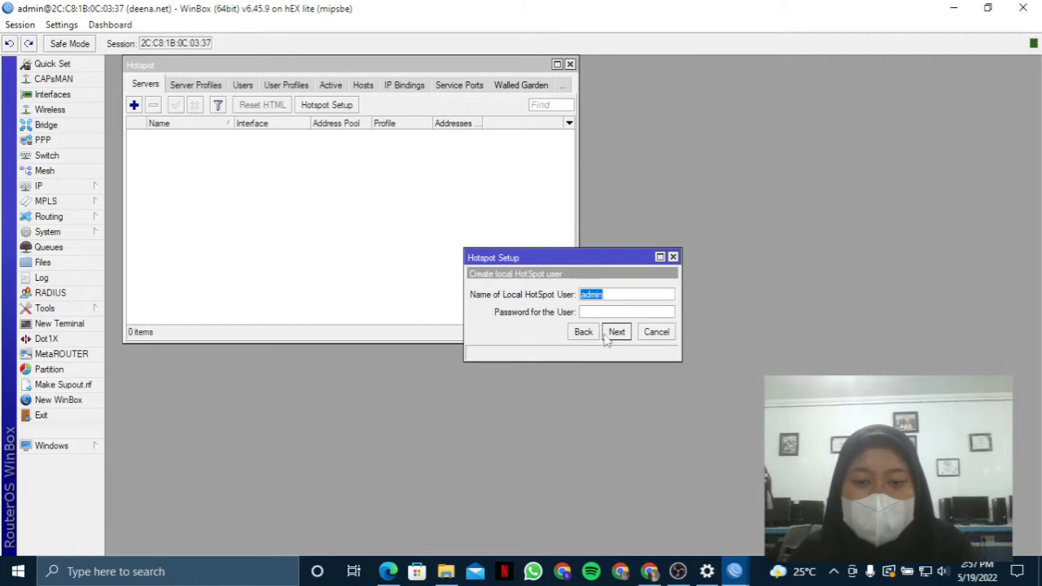
click(583, 333)
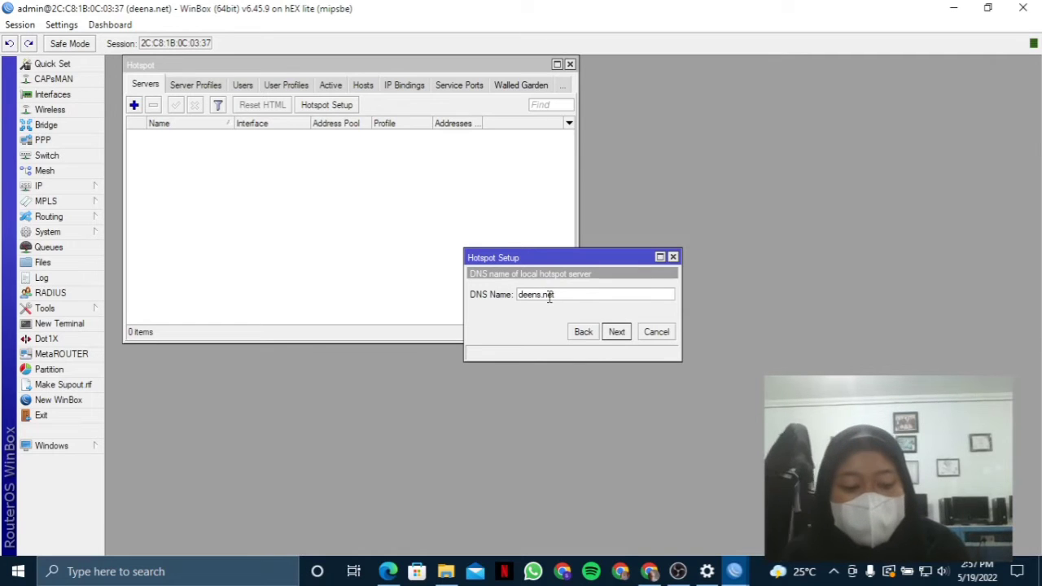
text(P1)
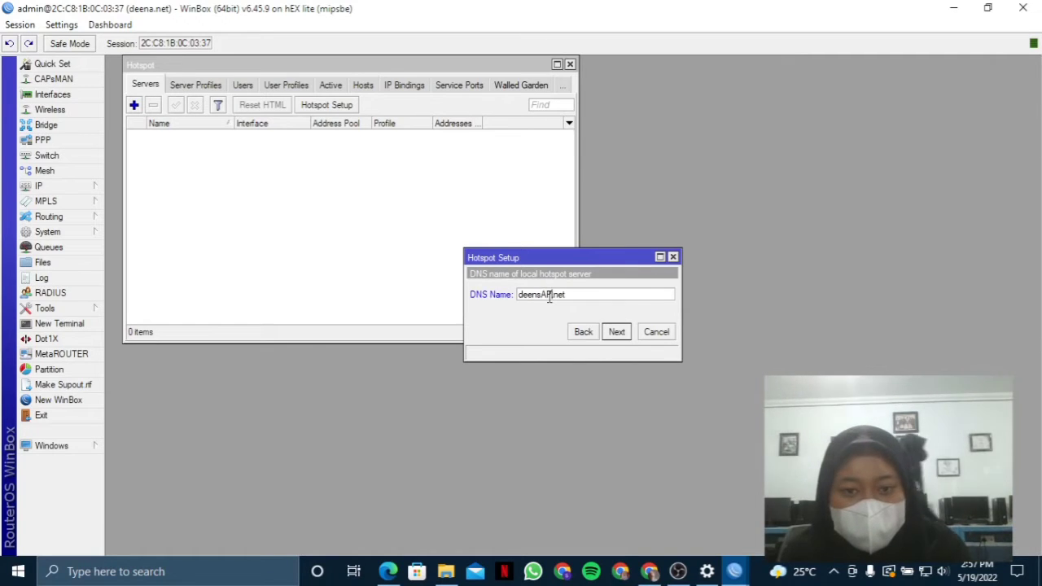
click(616, 332)
click(616, 333)
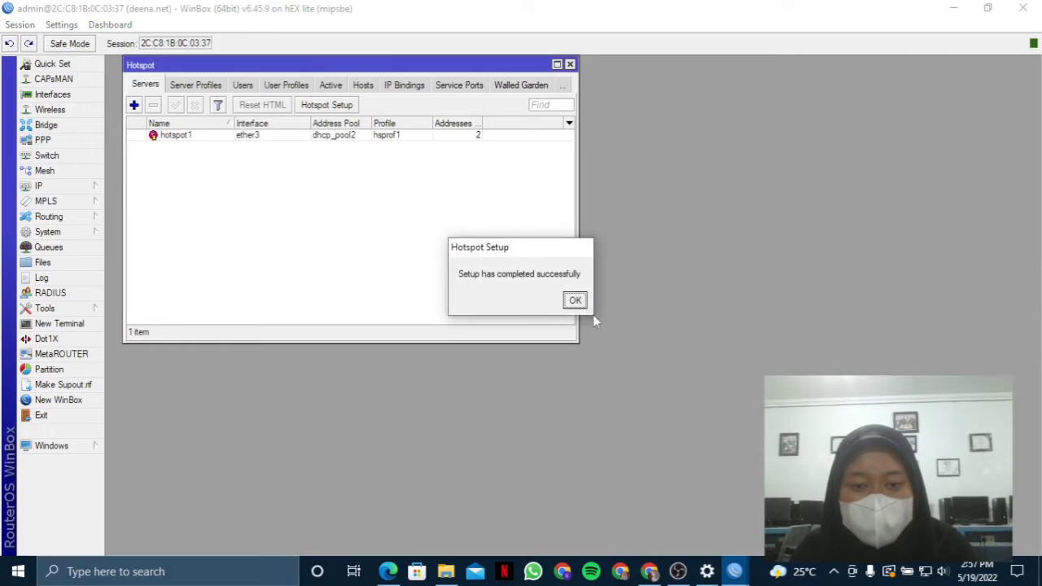
click(573, 300)
- Start Hotspot Setup on ether4 and dismiss the certificate error it raises
click(321, 107)
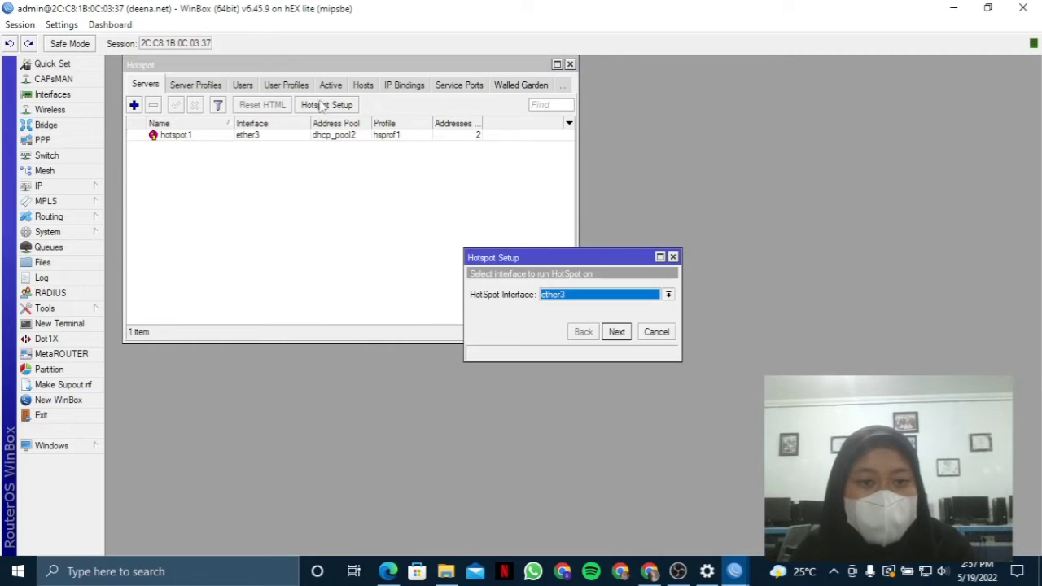
click(560, 297)
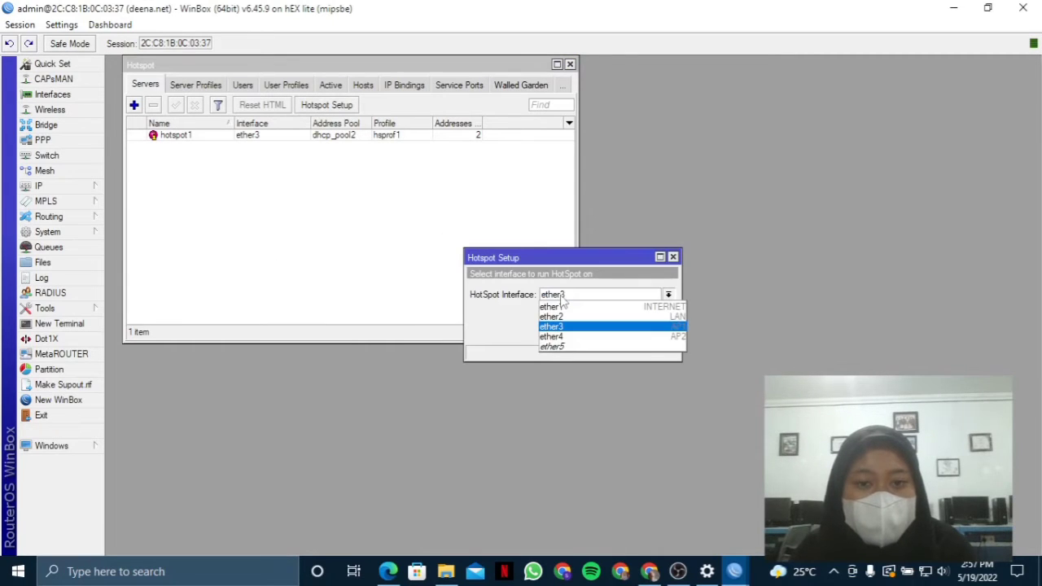
click(562, 336)
click(618, 333)
click(618, 333)
click(618, 332)
click(619, 332)
click(618, 332)
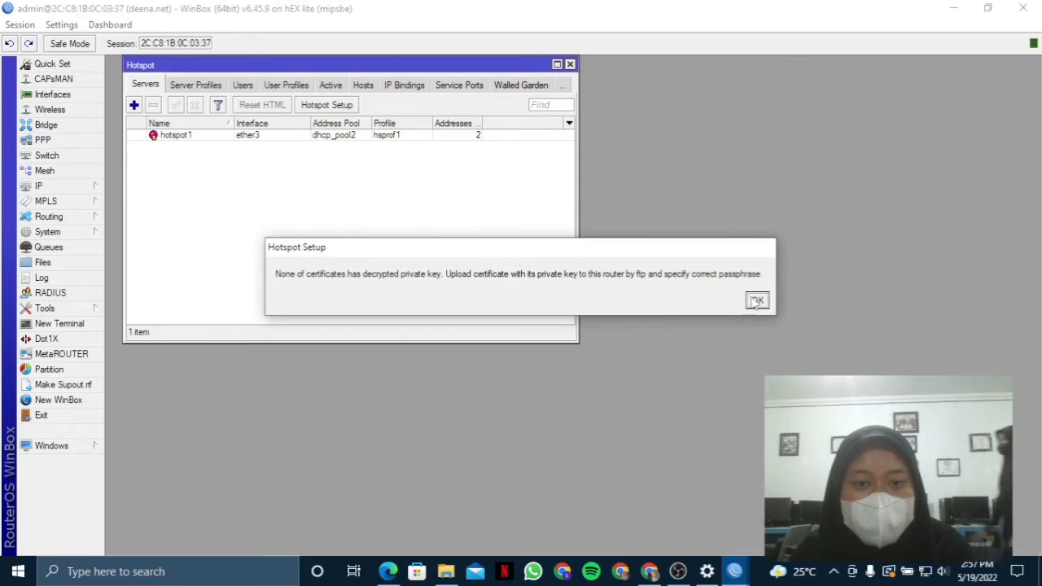
click(757, 302)
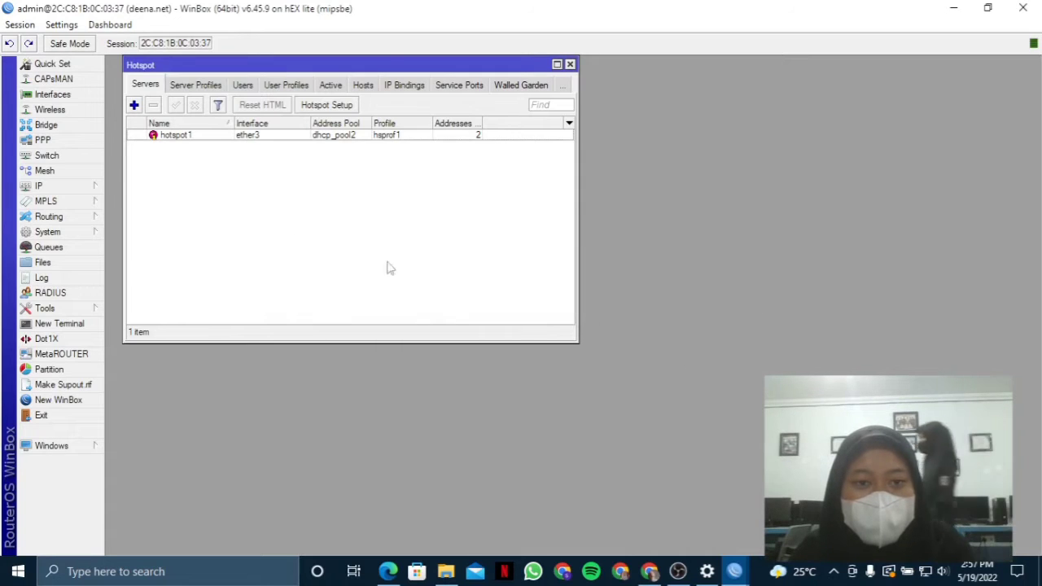
- Rerun Hotspot Setup on ether4 with defaults to create hs-ether4, then close the server list
click(327, 104)
click(594, 296)
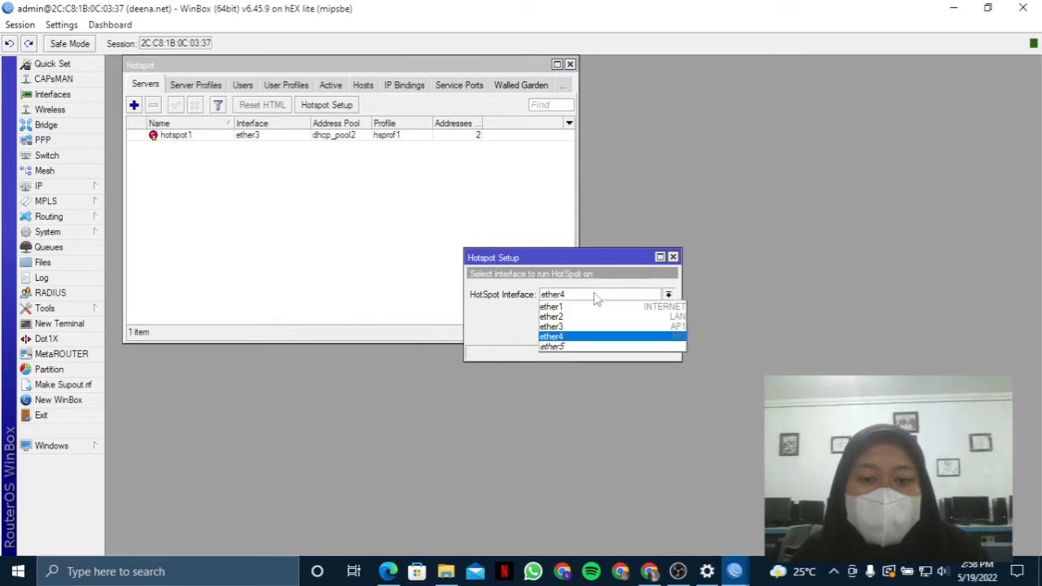
click(585, 339)
click(623, 334)
click(619, 334)
click(619, 334)
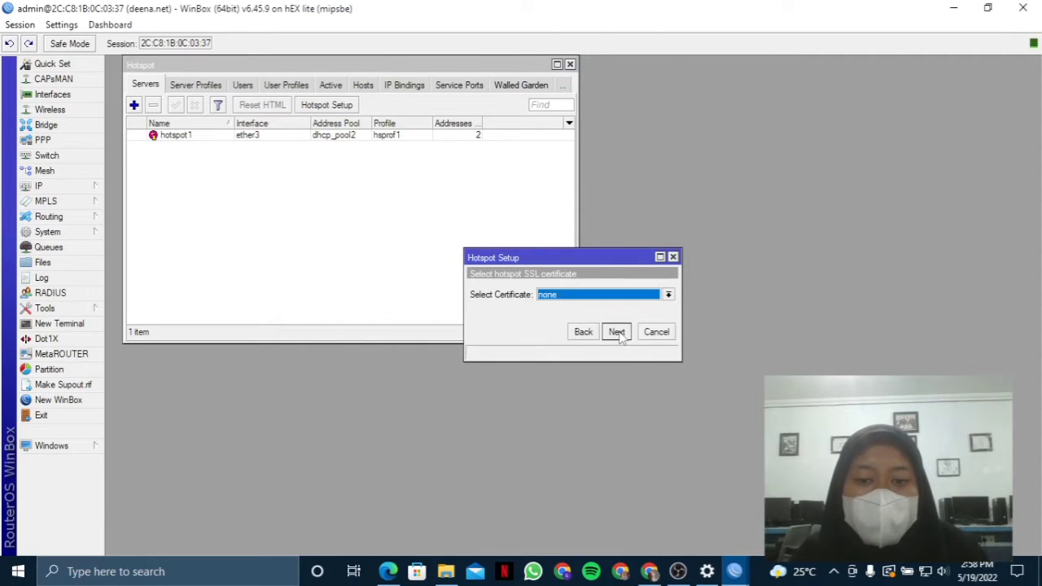
click(619, 334)
click(616, 332)
click(617, 333)
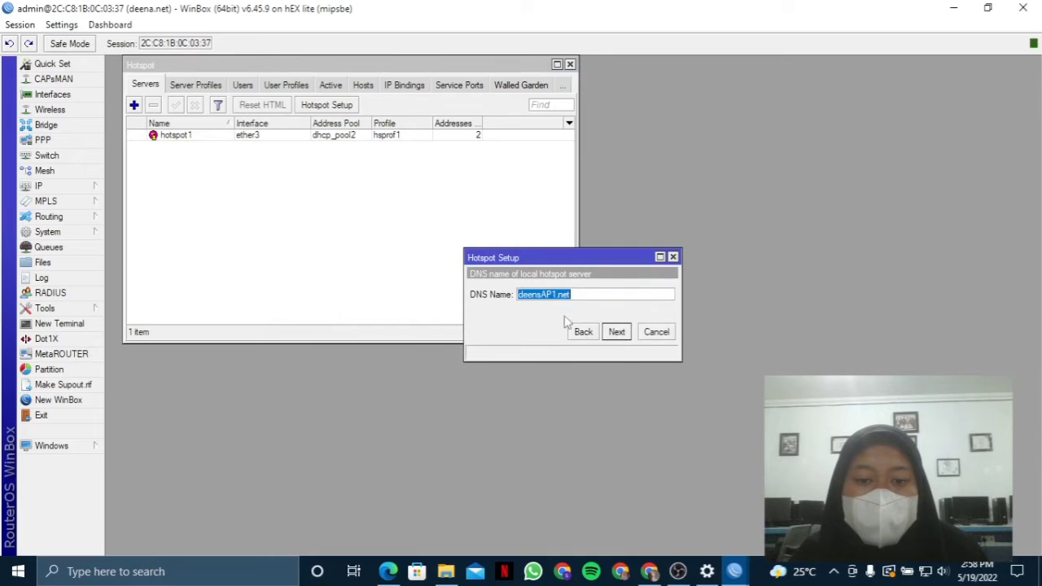
click(573, 294)
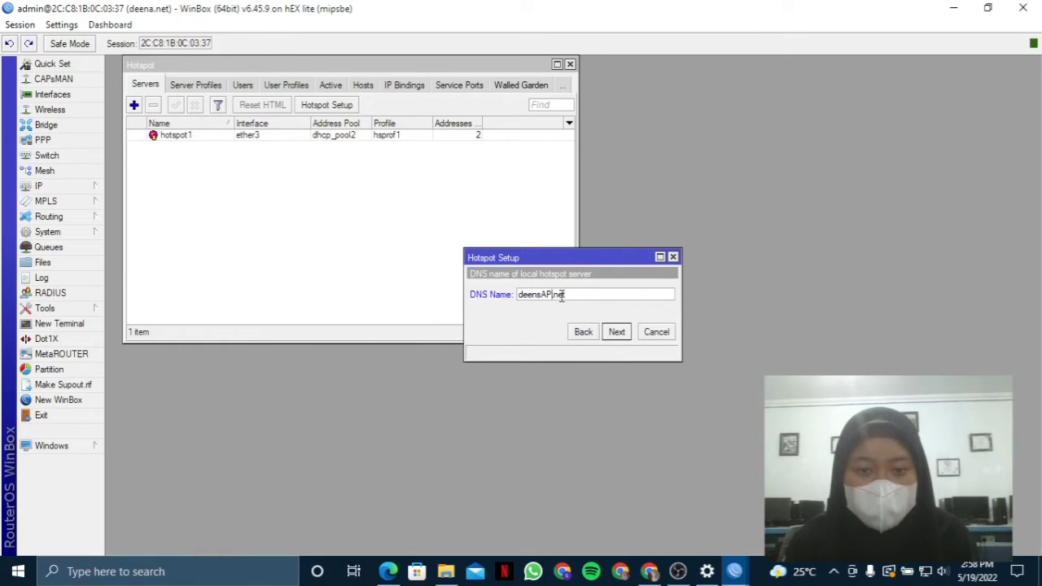
click(616, 330)
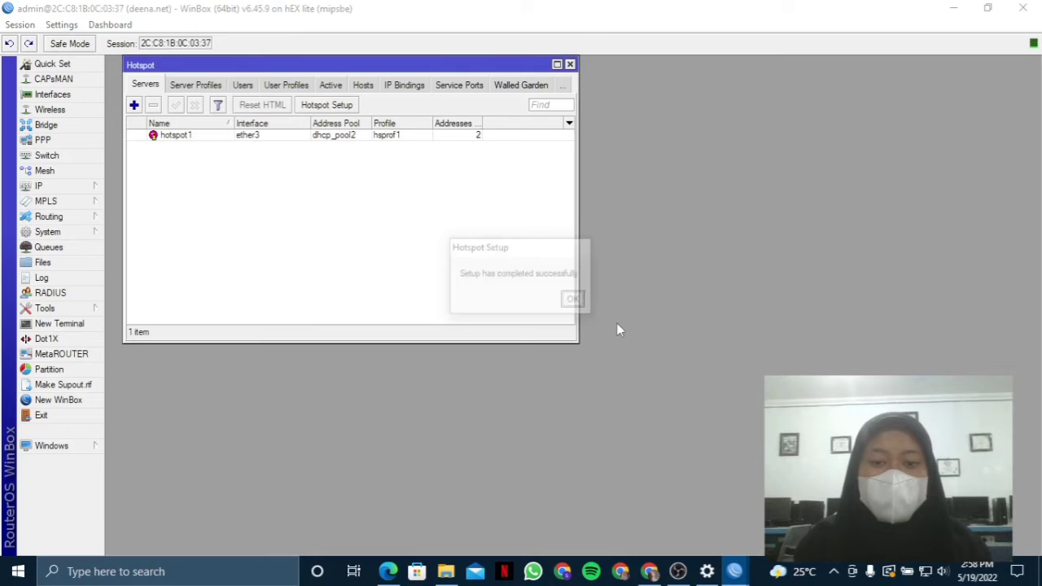
click(580, 302)
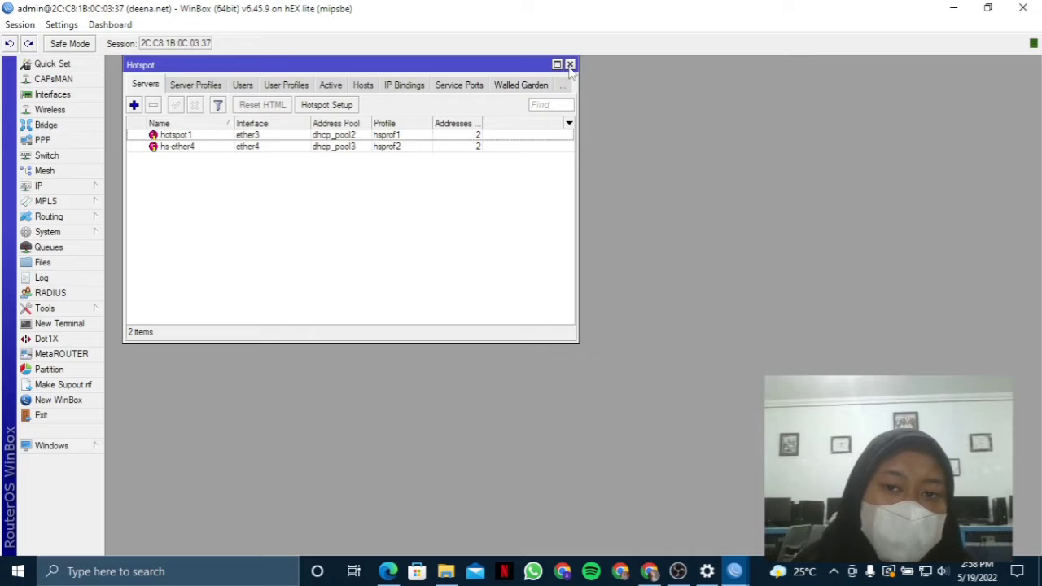
click(570, 65)
click(447, 571)
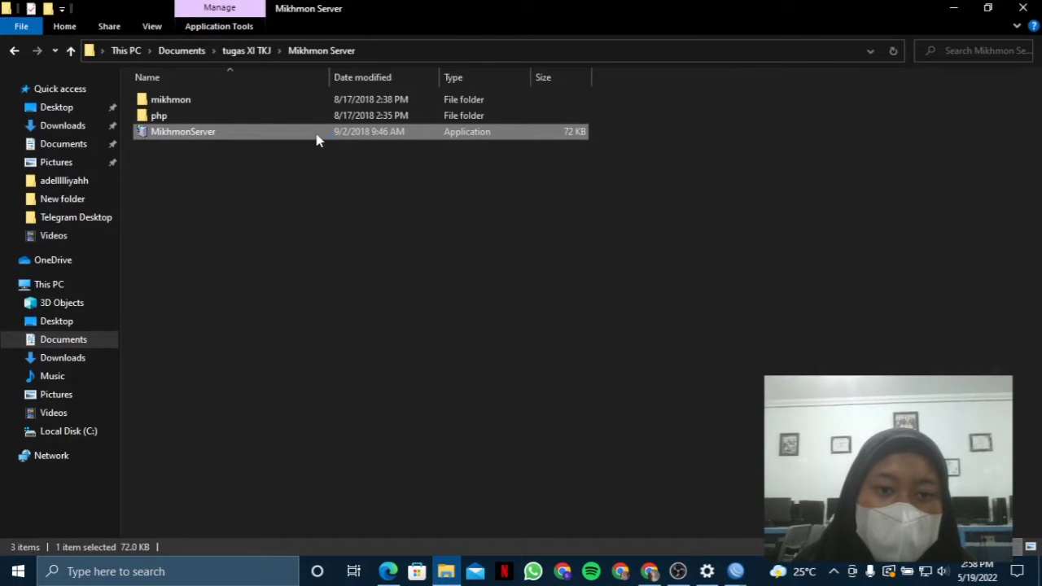
double_click(318, 134)
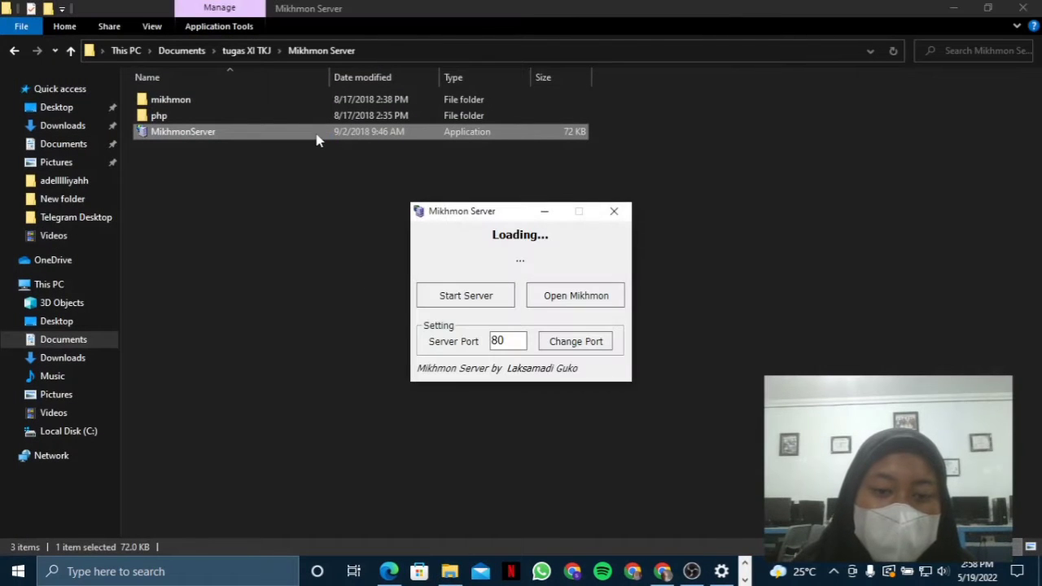
click(491, 296)
click(491, 295)
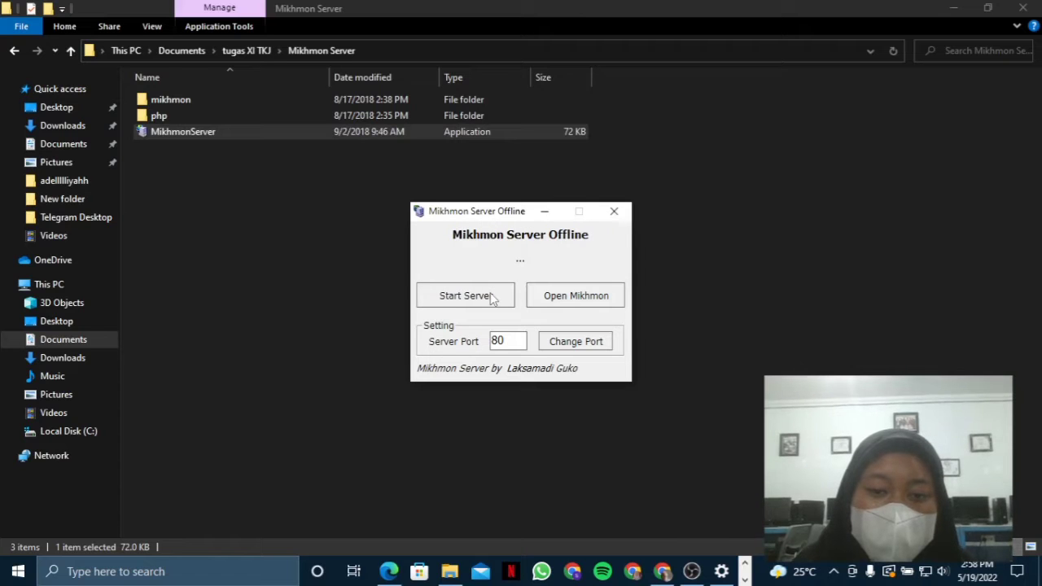
click(575, 300)
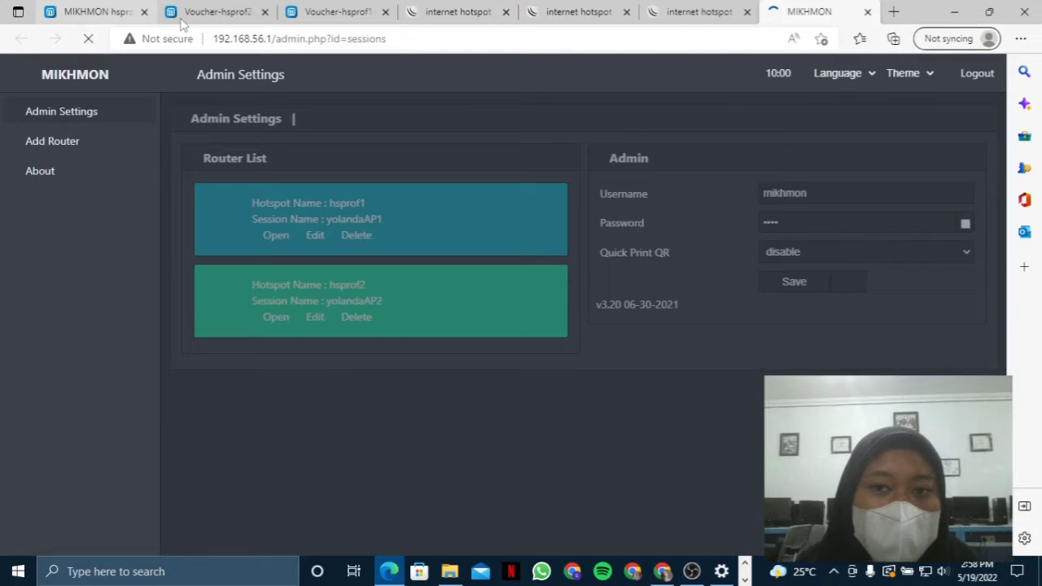
- Close the six leftover hotspot and voucher browser tabs, leaving the Mikhmon admin page
click(747, 11)
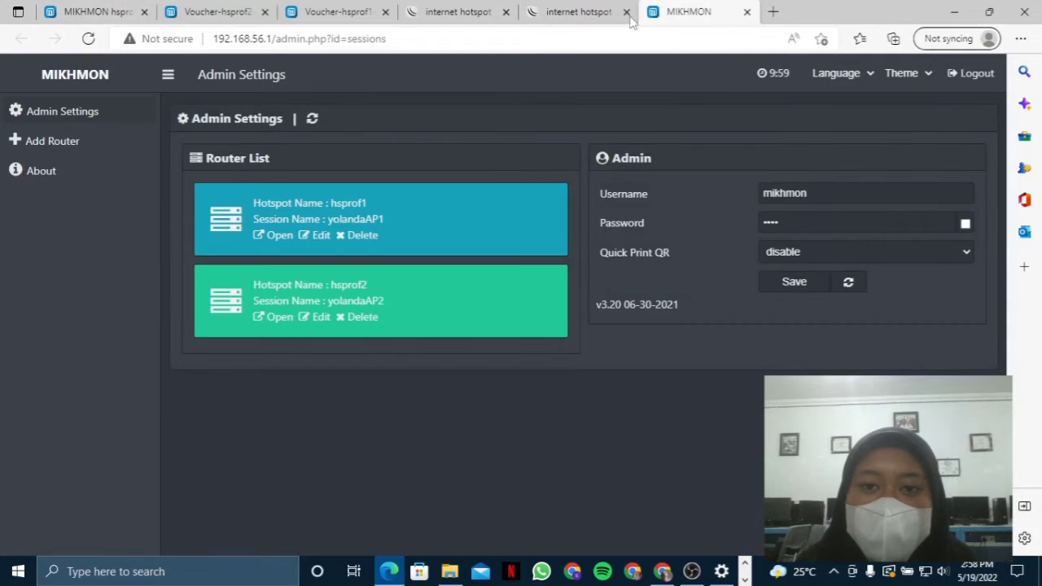
click(626, 12)
click(506, 11)
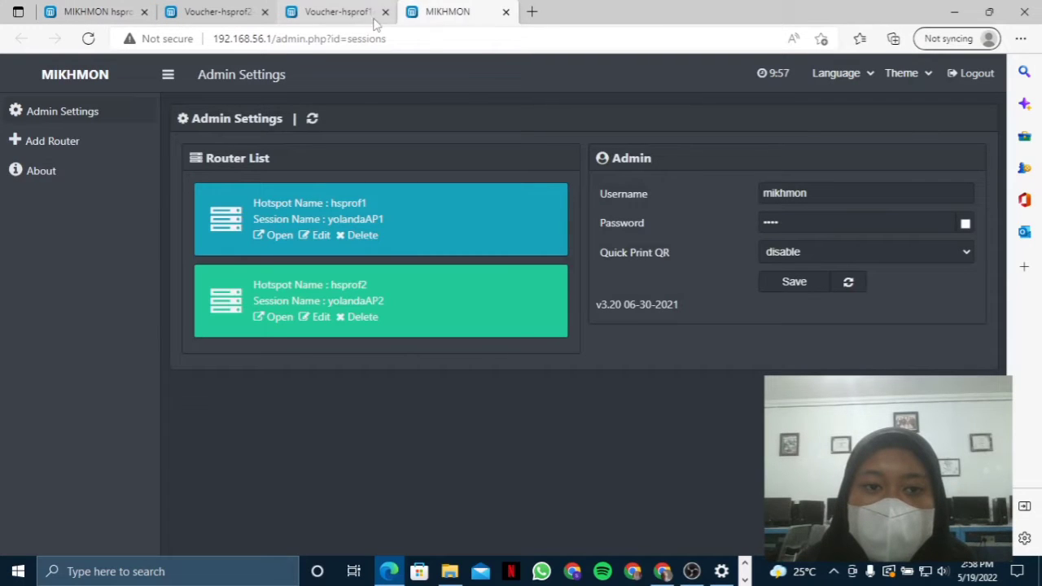
click(386, 11)
click(265, 12)
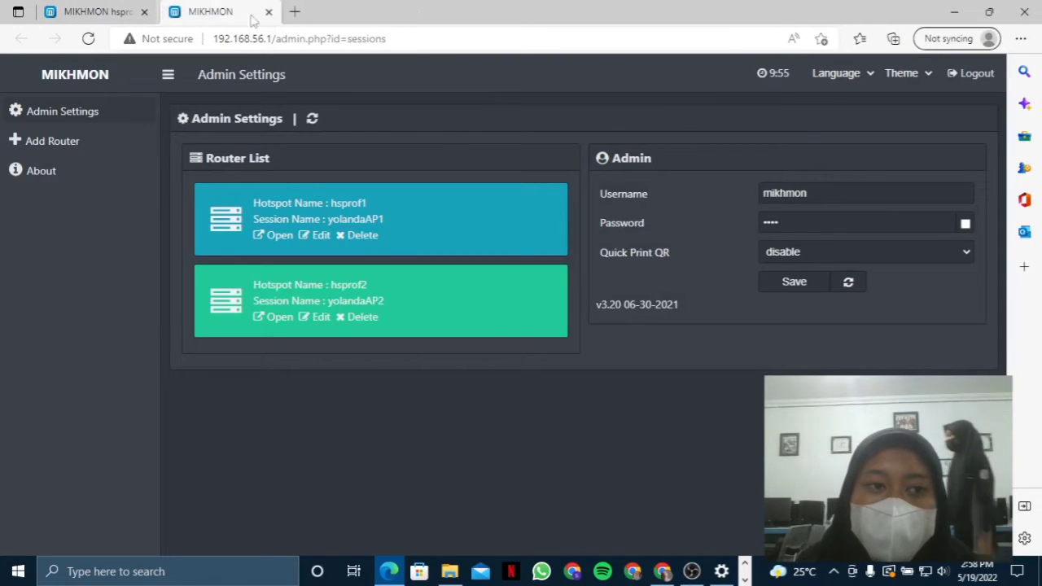
click(144, 11)
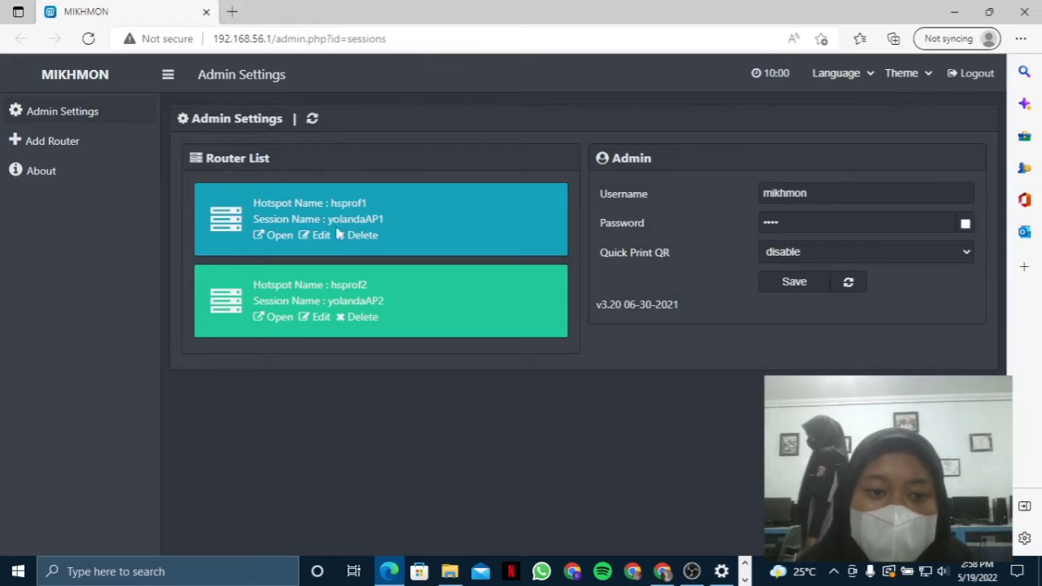
click(834, 192)
click(812, 343)
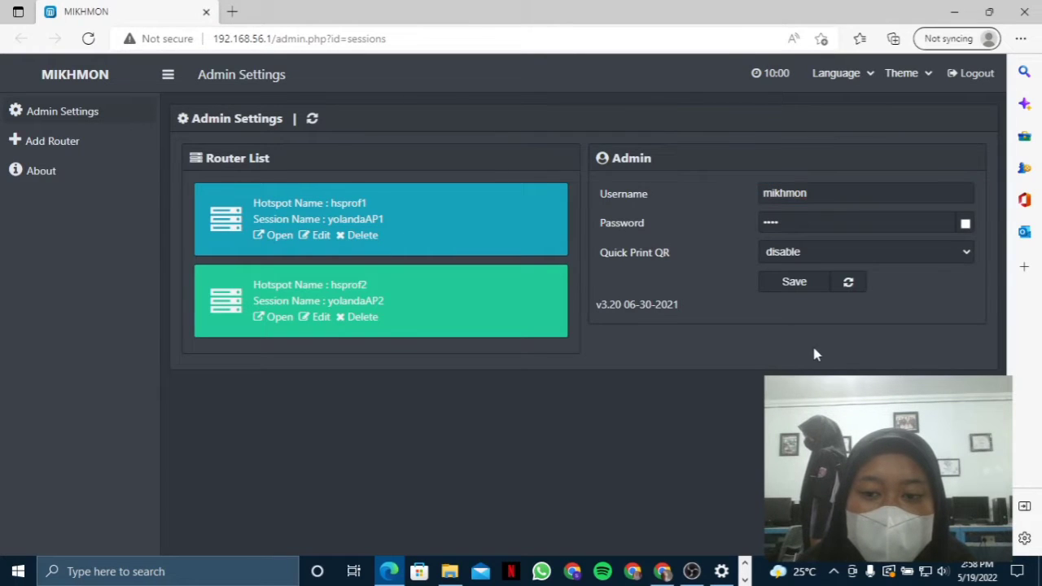
- Delete the new-4656, hsprof1 and hsprof2 router sessions, confirming each with OK
click(51, 143)
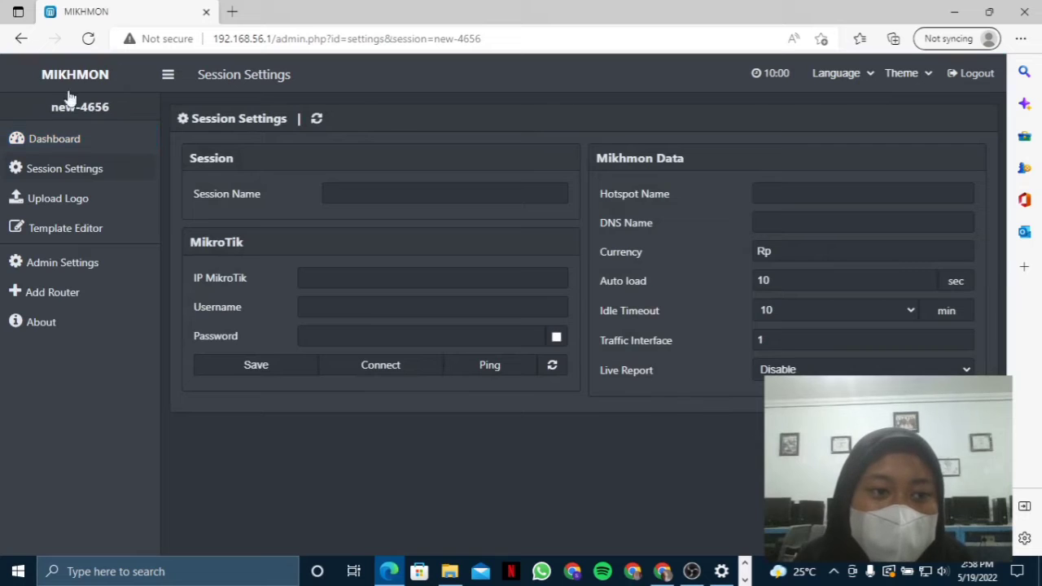
click(21, 39)
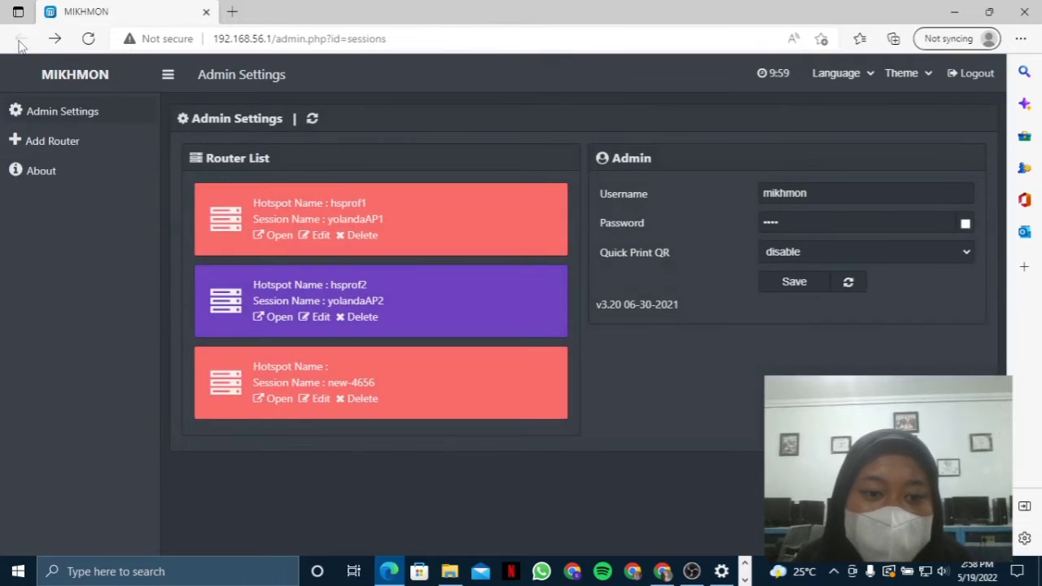
click(366, 402)
click(576, 121)
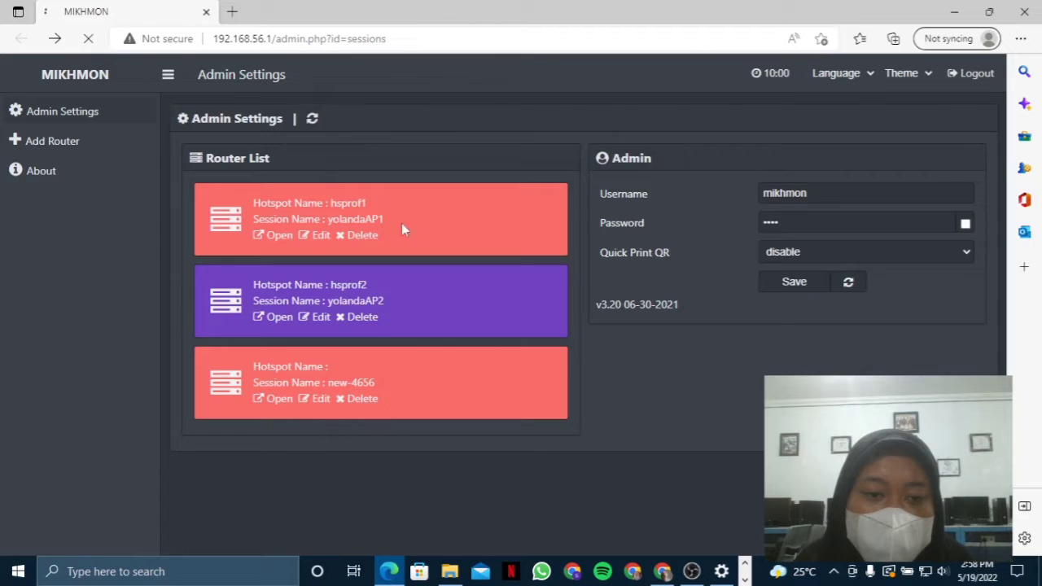
click(360, 236)
click(567, 128)
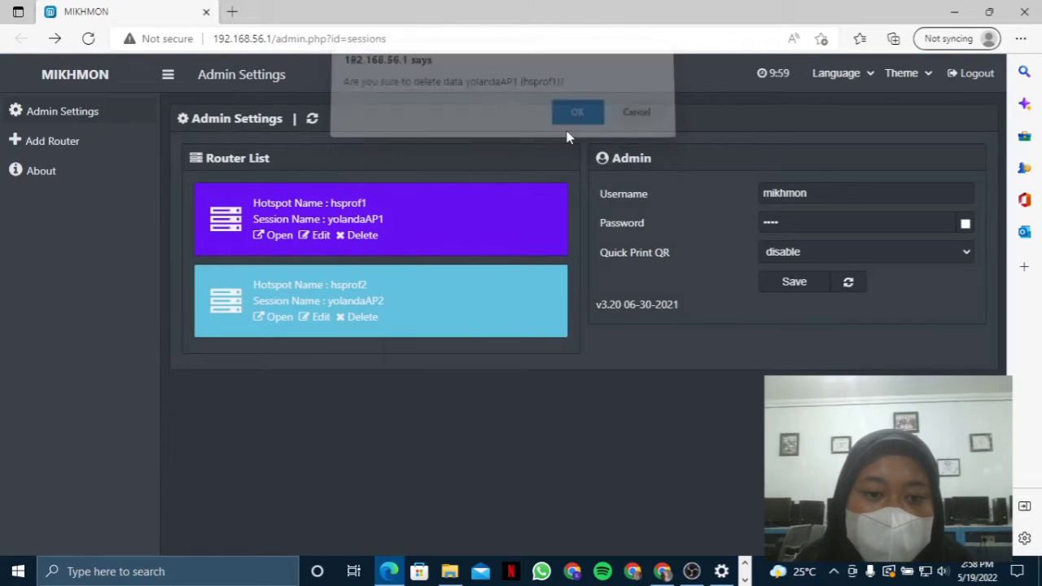
click(362, 236)
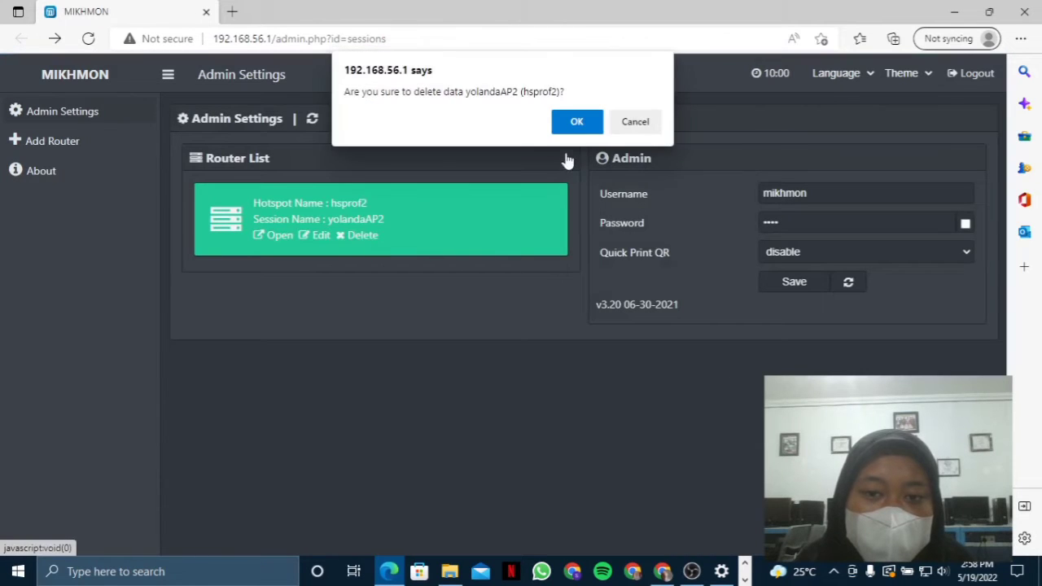
click(574, 121)
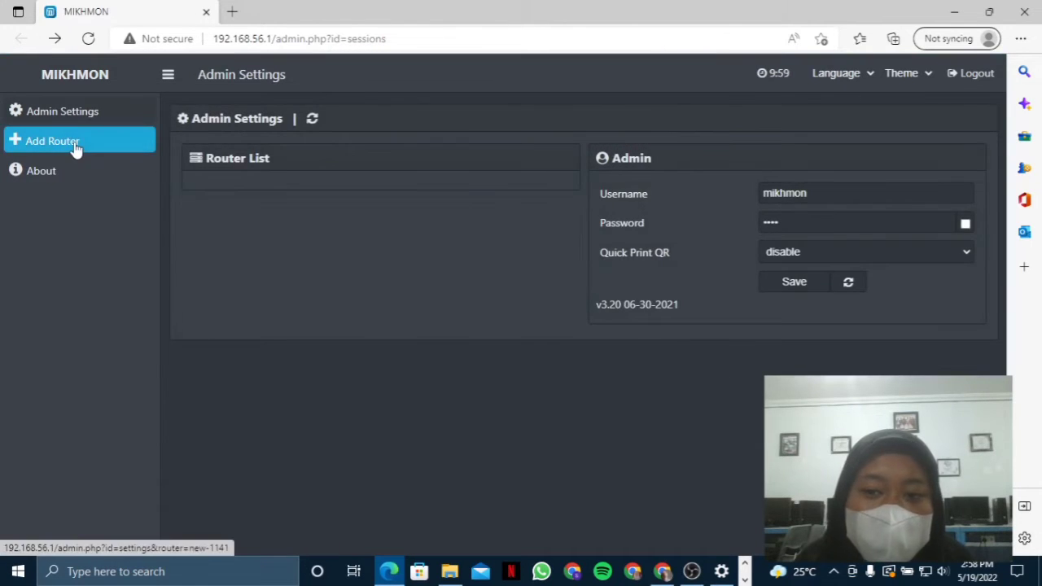
- Create a fresh Mikhmon router session with deensAP1 entered as its Session Name
click(75, 148)
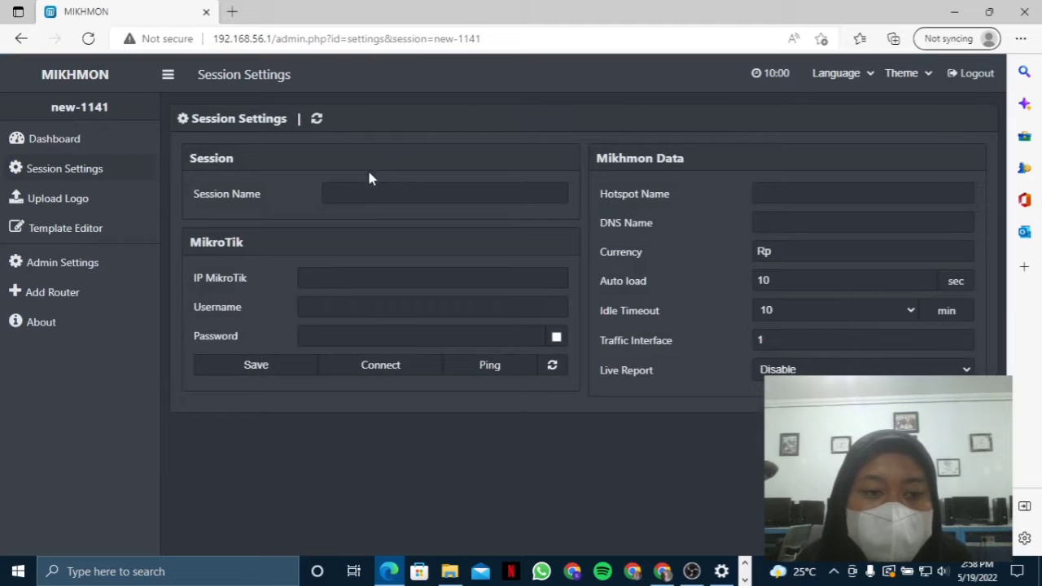
click(383, 191)
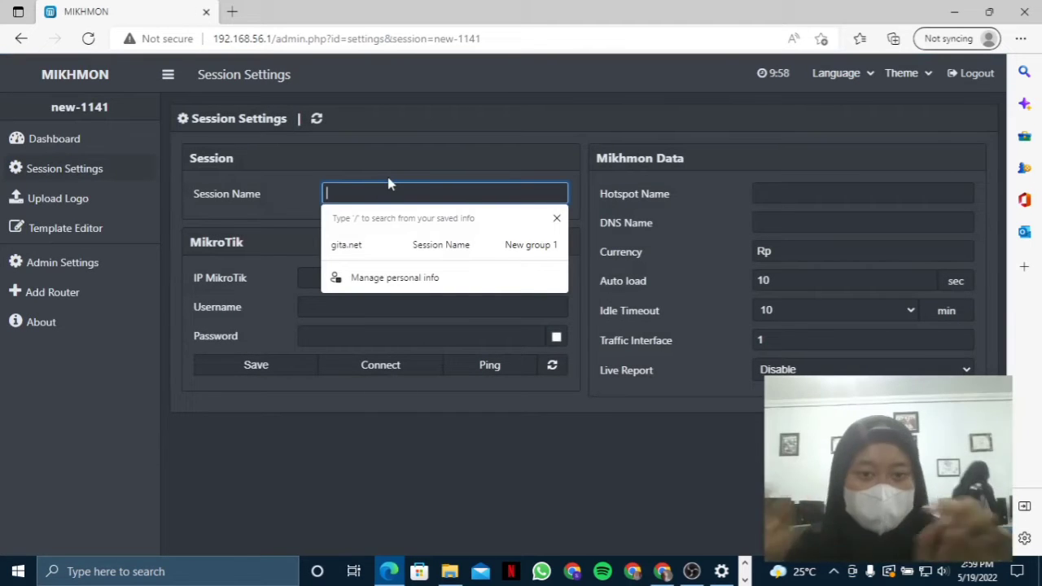
text(DEE)
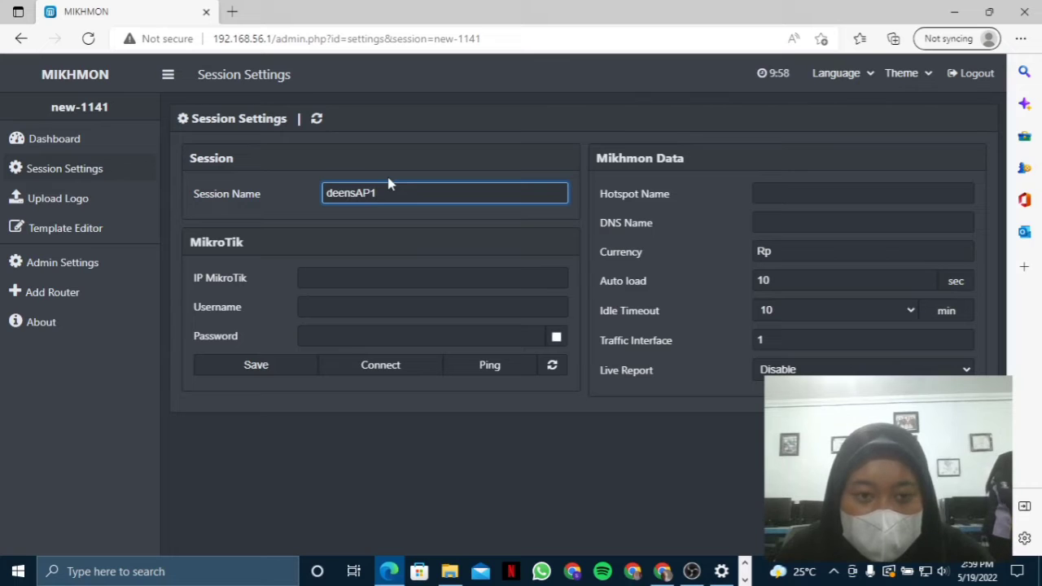
click(416, 279)
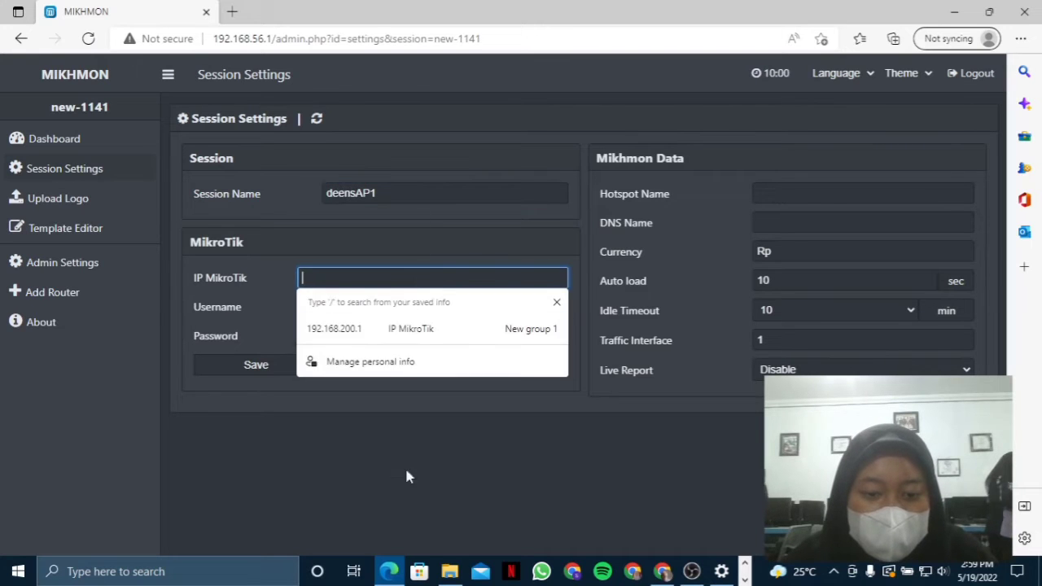
click(744, 578)
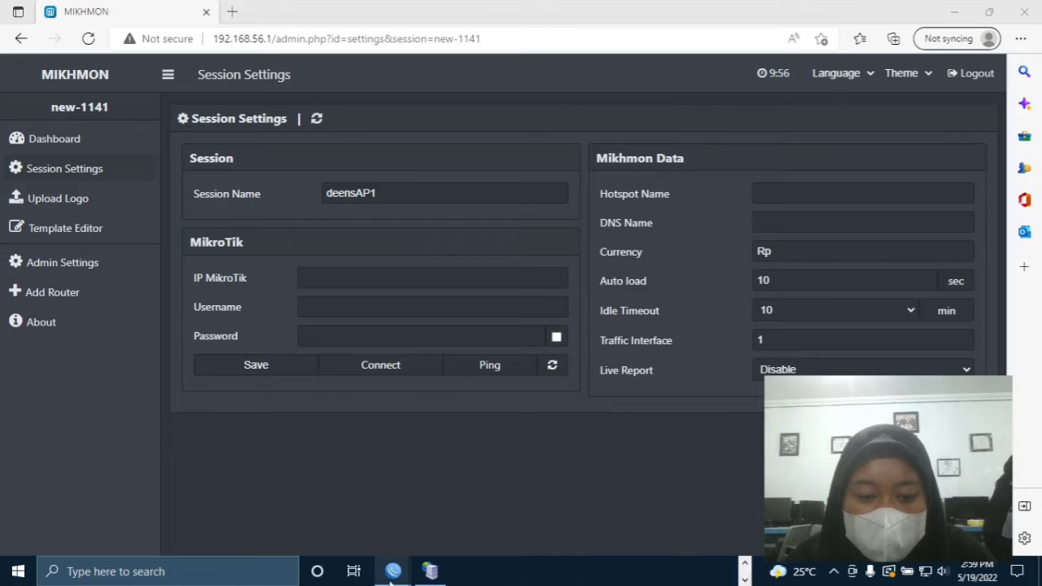
- In WinBox, open server profile hsprof1 and copy its hotspot address 192.168.100.1
mouse_move(393, 571)
mouse_move(322, 525)
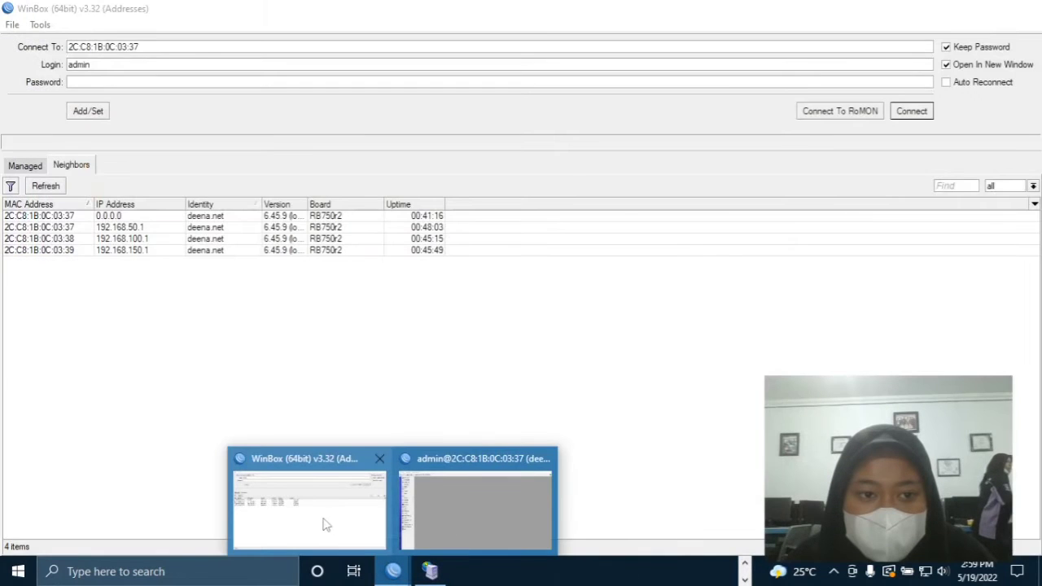
click(452, 509)
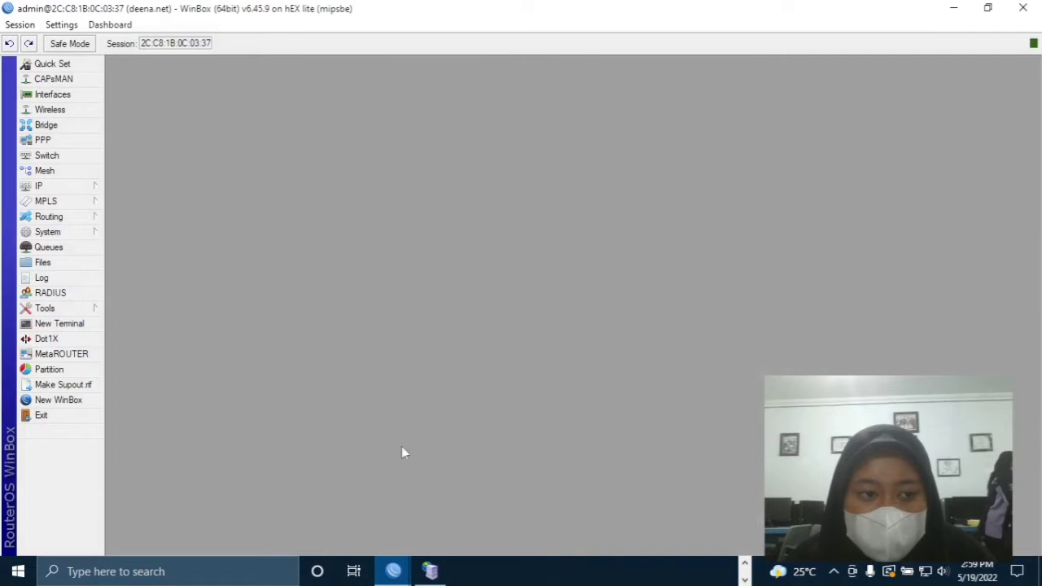
click(75, 187)
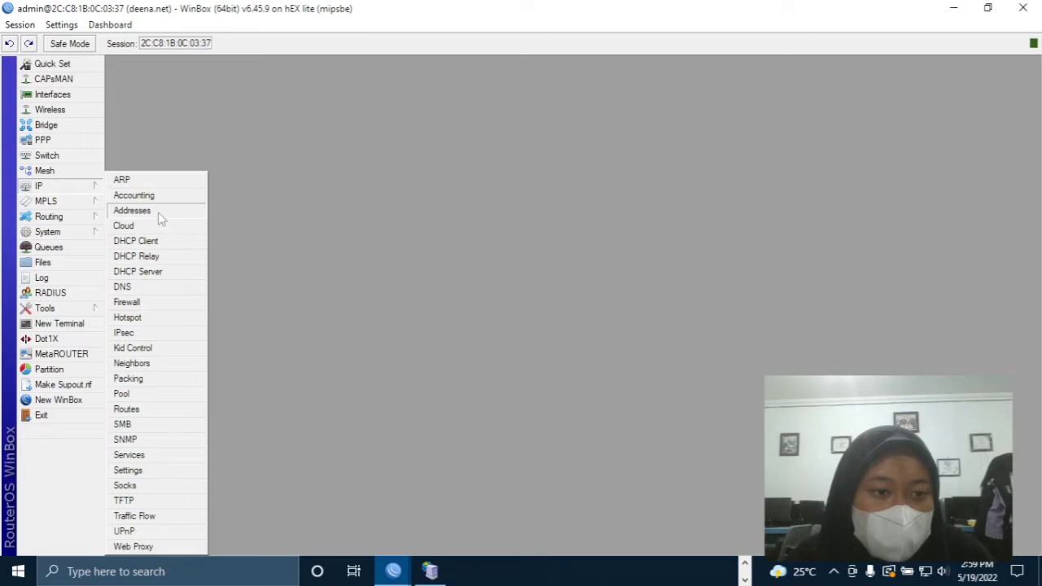
click(147, 320)
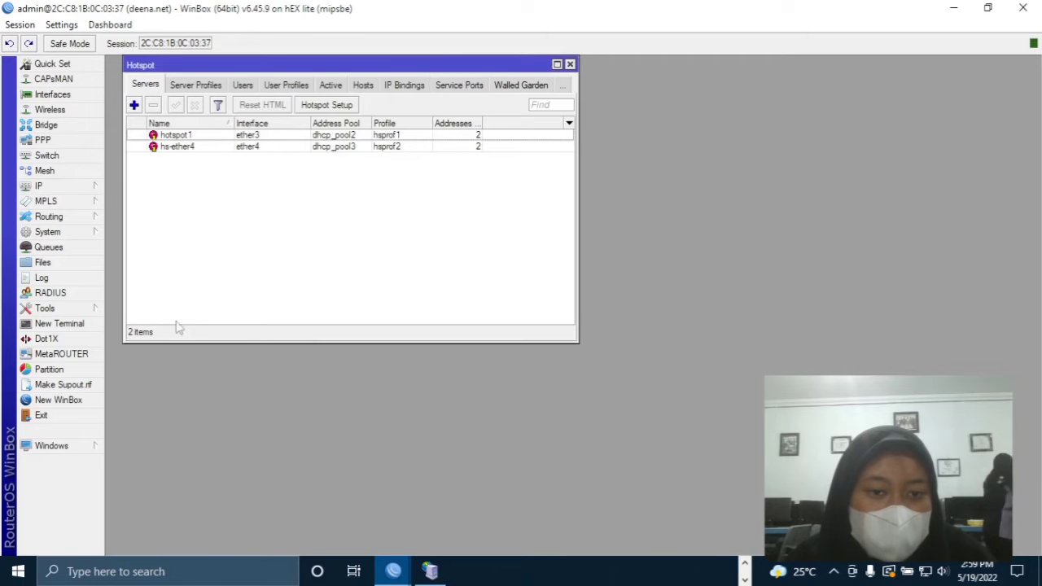
click(215, 87)
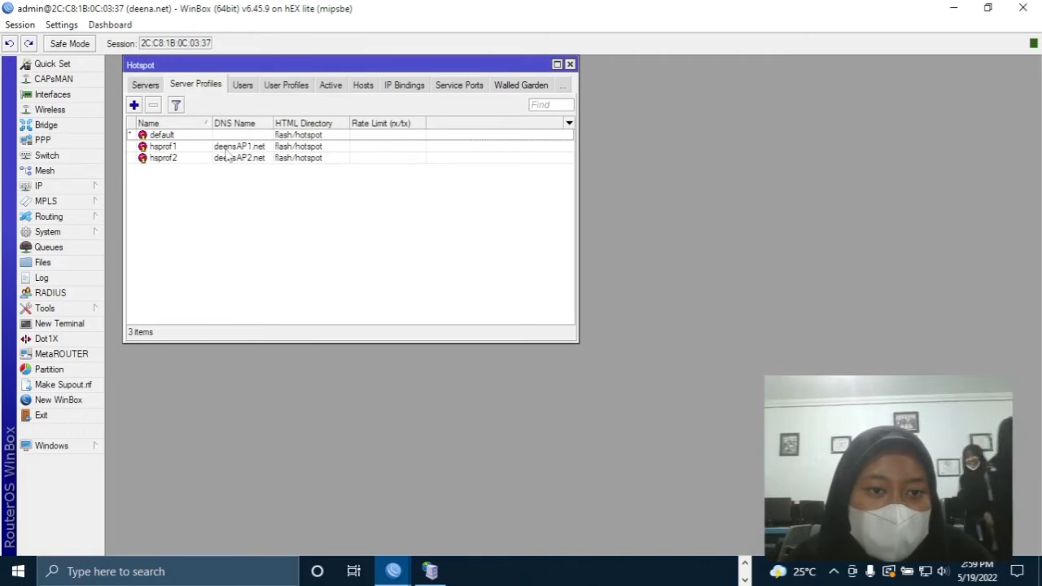
double_click(228, 149)
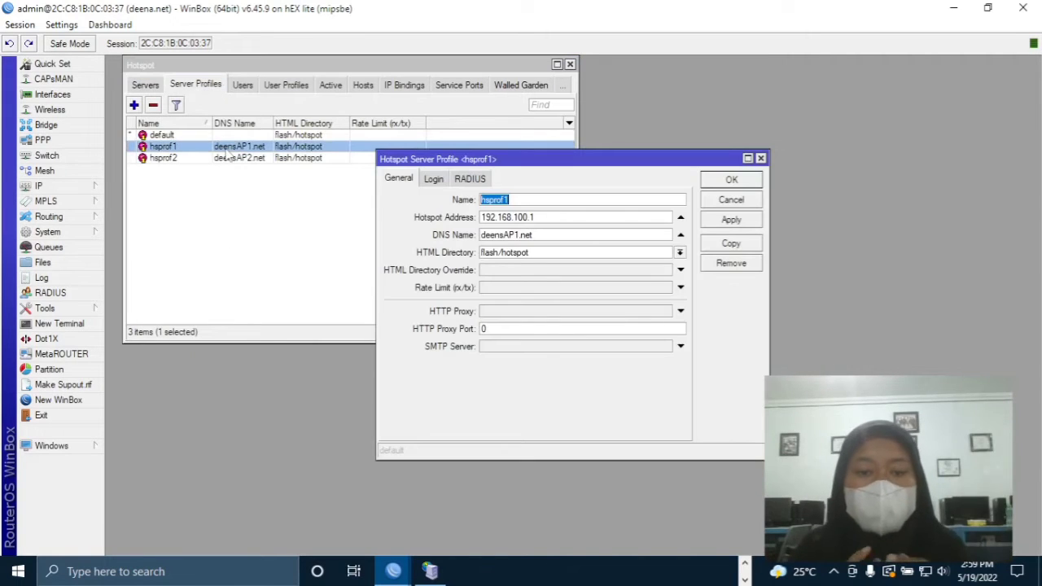
double_click(493, 218)
right_click(497, 221)
click(526, 249)
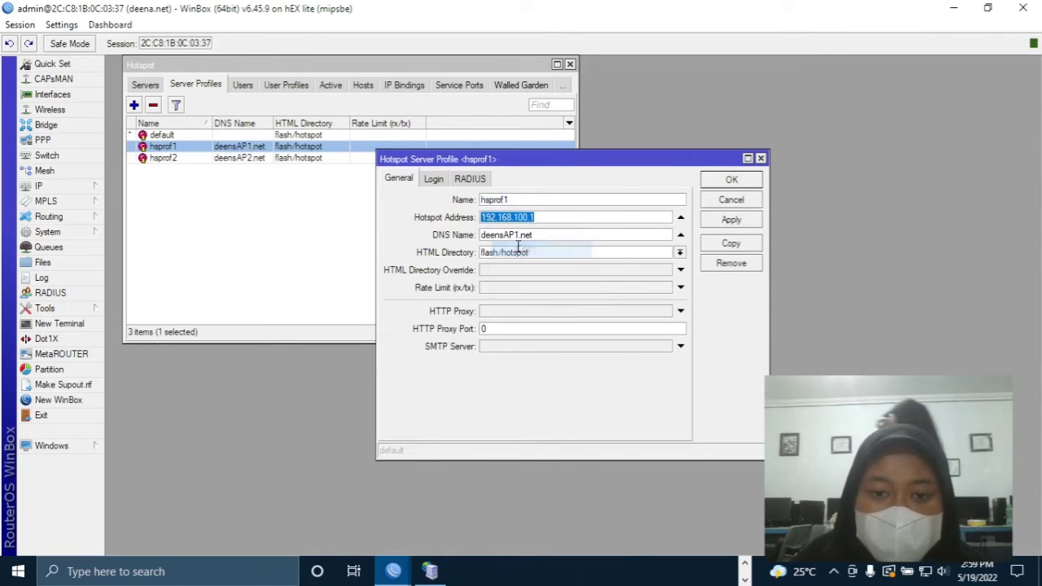
- Return to the Mikhmon session settings in Edge, closing an accidentally opened Microsoft Store
click(405, 573)
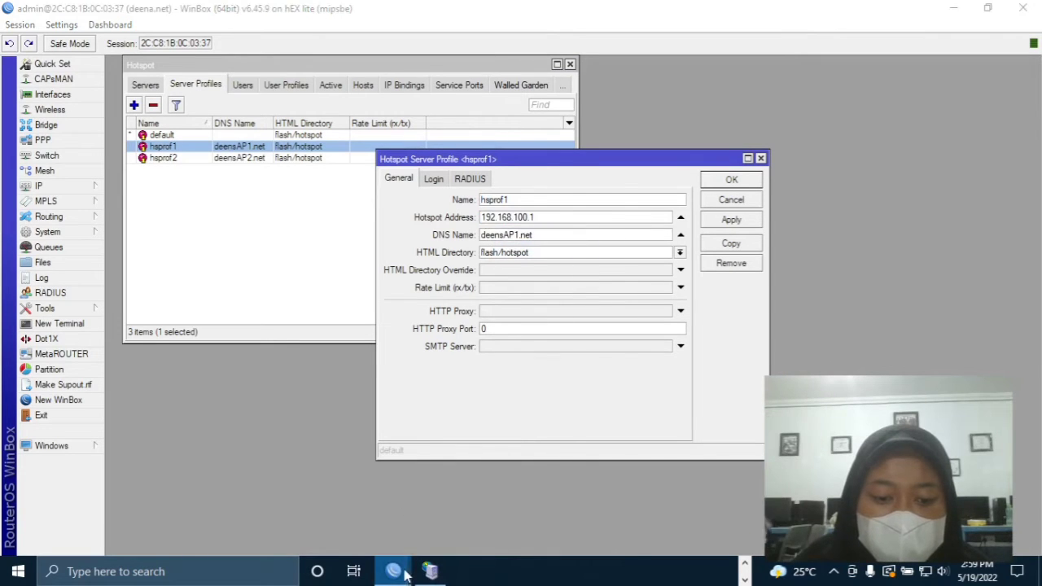
click(744, 563)
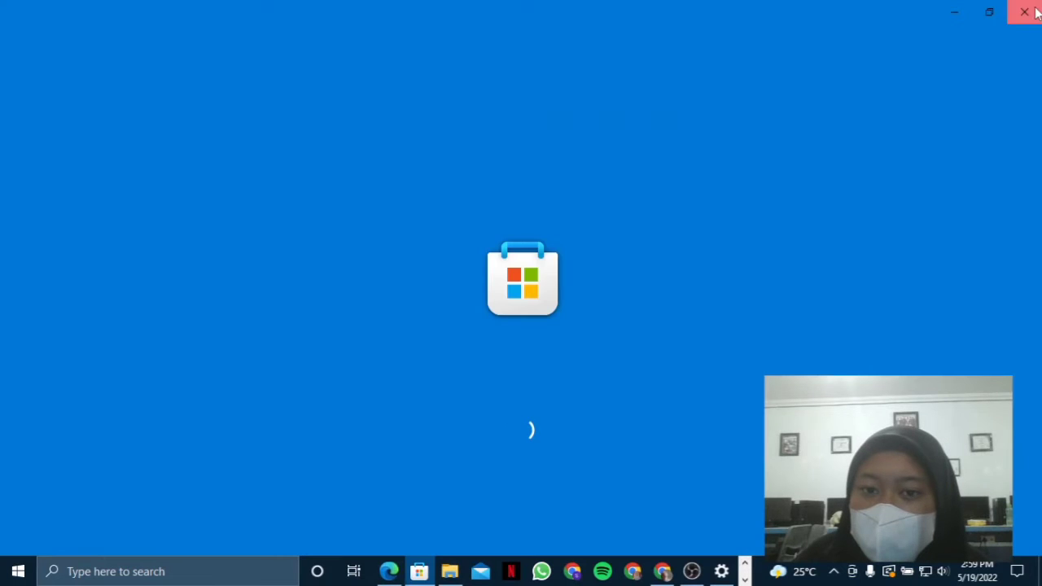
click(1027, 8)
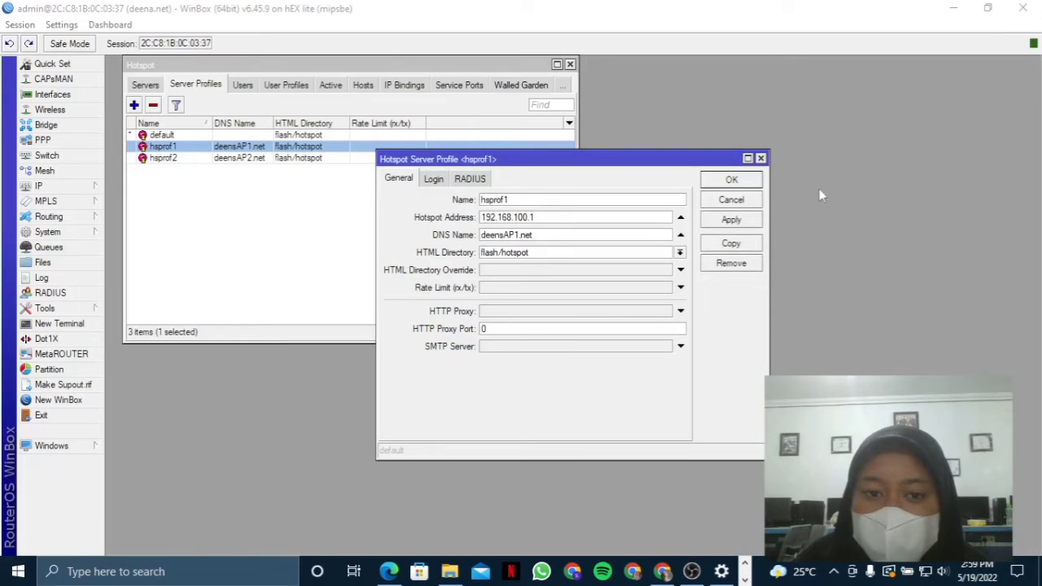
mouse_move(662, 567)
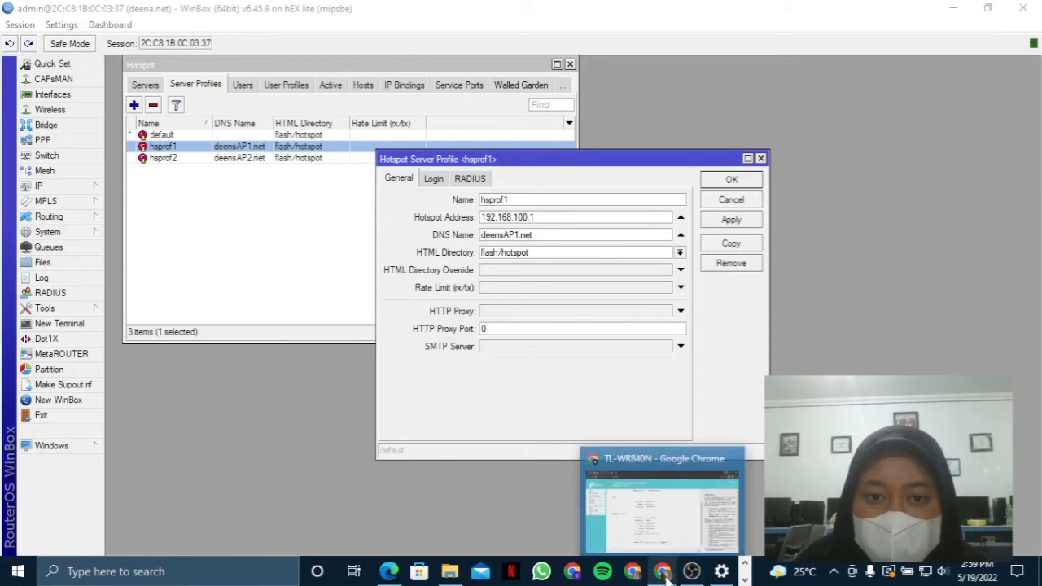
mouse_move(670, 534)
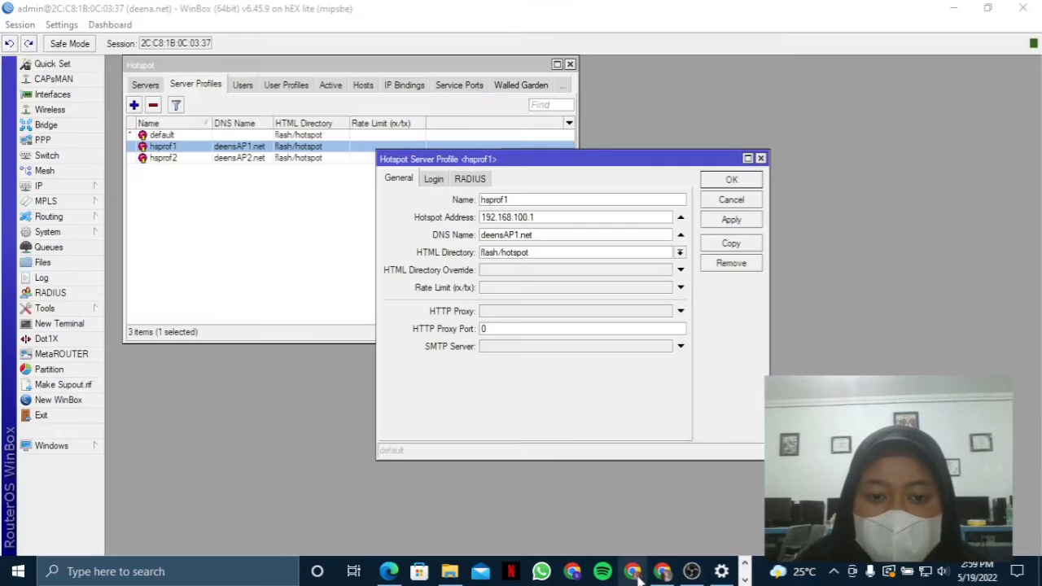
click(388, 572)
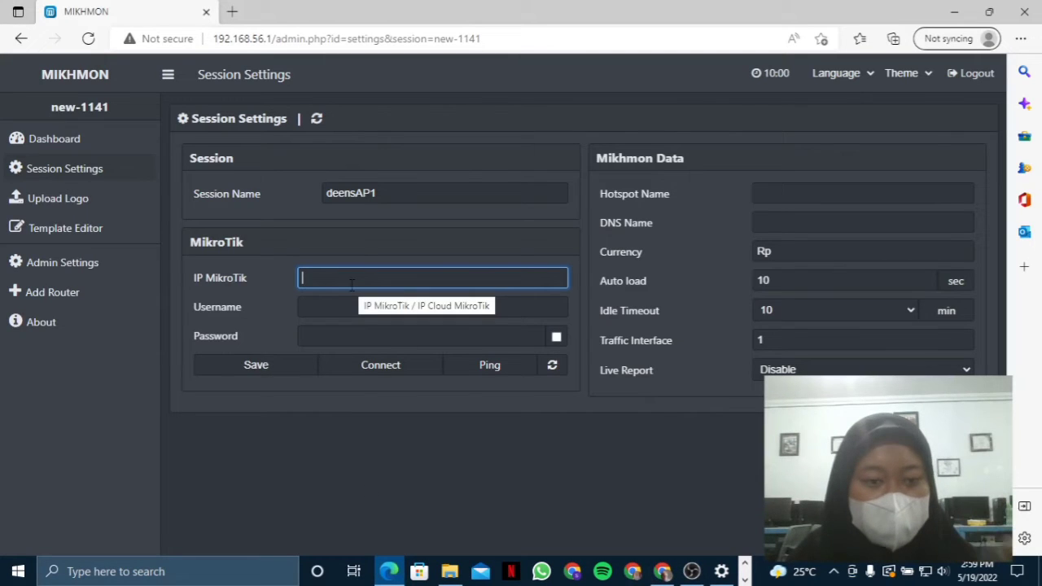
- Enter IP MikroTik 192.168.100.1 and hotspot name hsprof1, copied from WinBox
text(192.168.100.1)
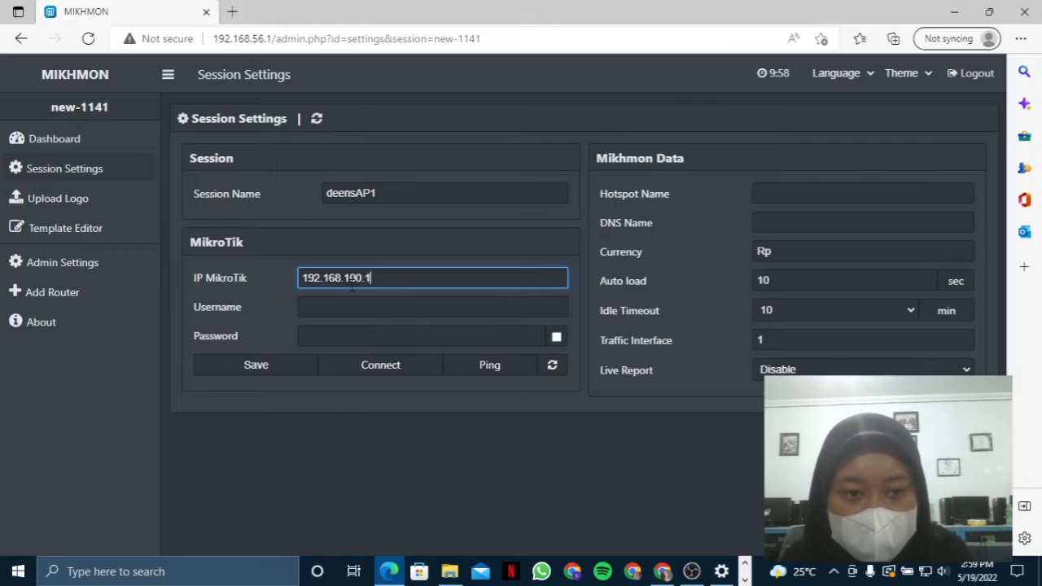
click(364, 307)
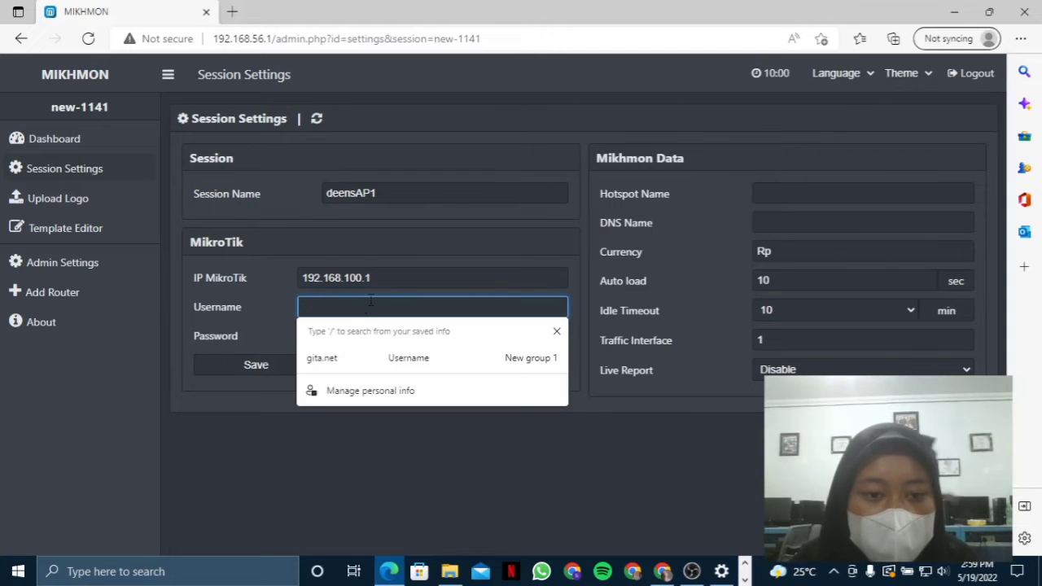
click(391, 278)
click(789, 193)
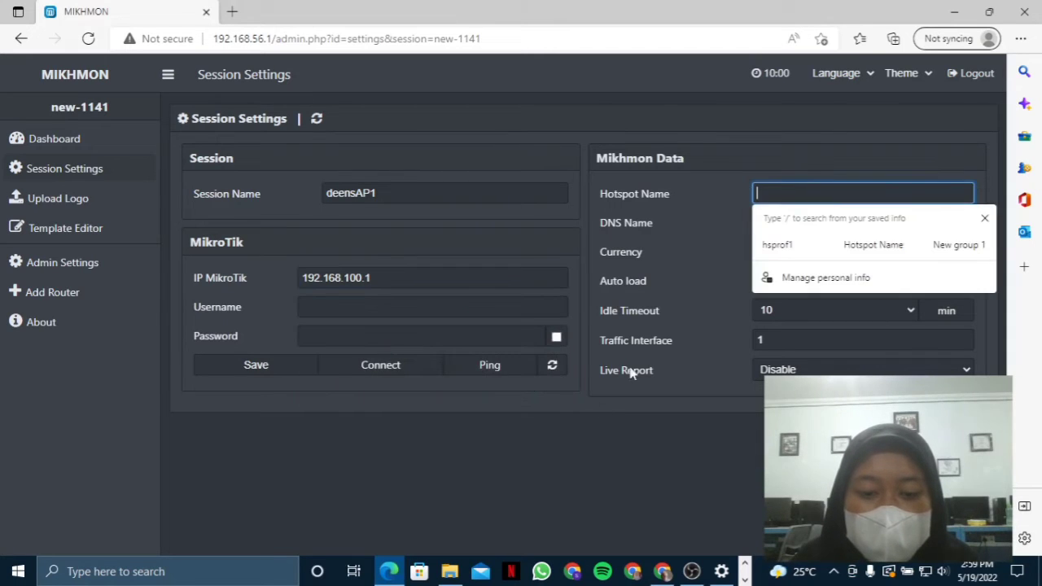
click(746, 579)
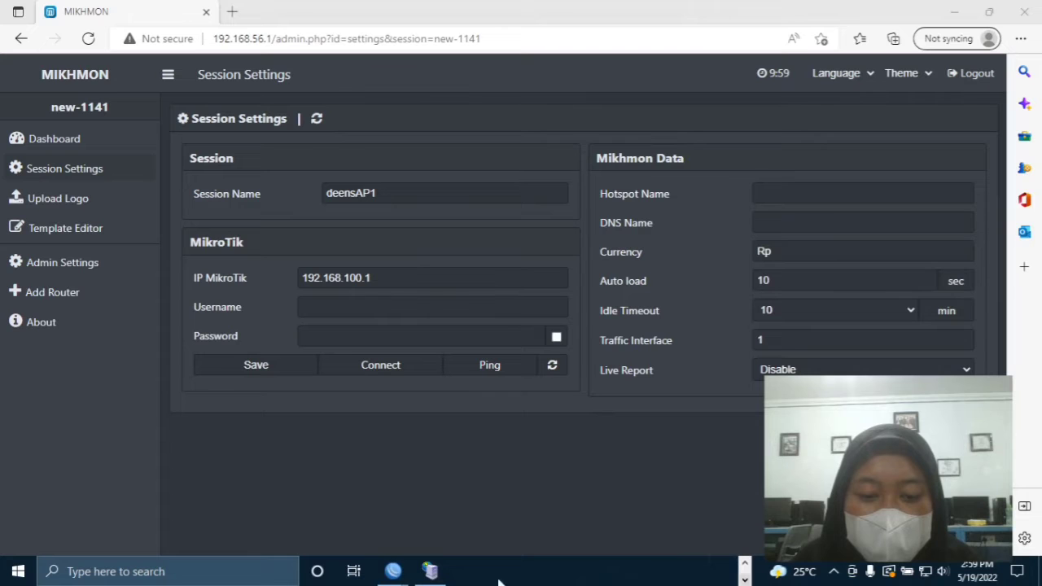
mouse_move(430, 572)
click(444, 533)
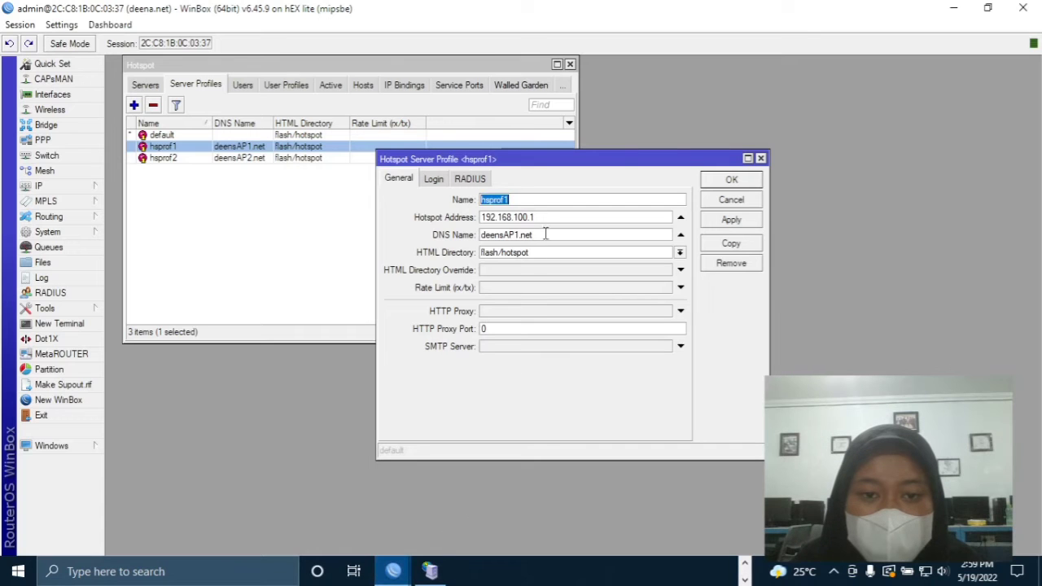
right_click(495, 196)
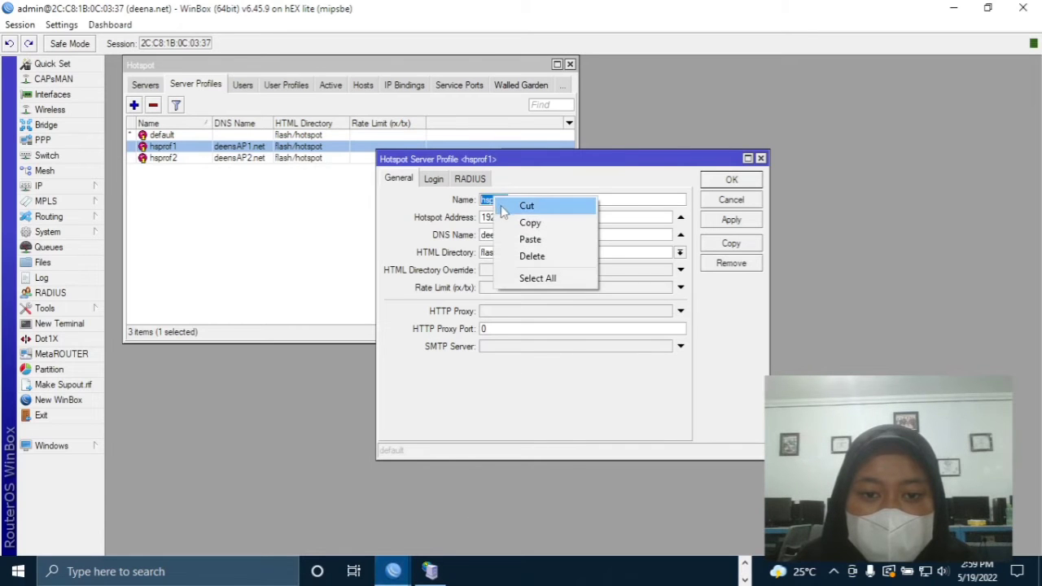
click(510, 221)
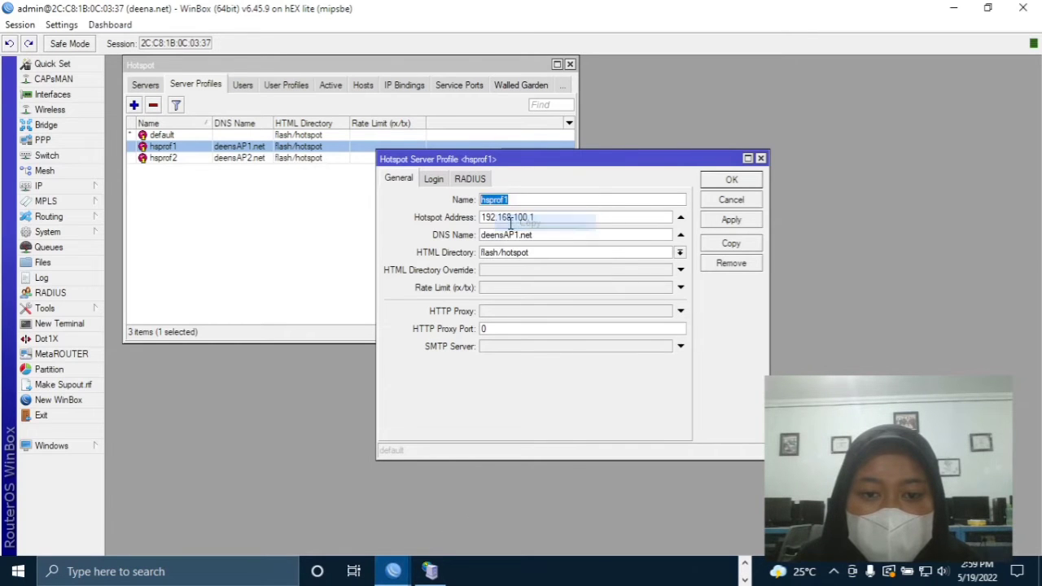
click(745, 562)
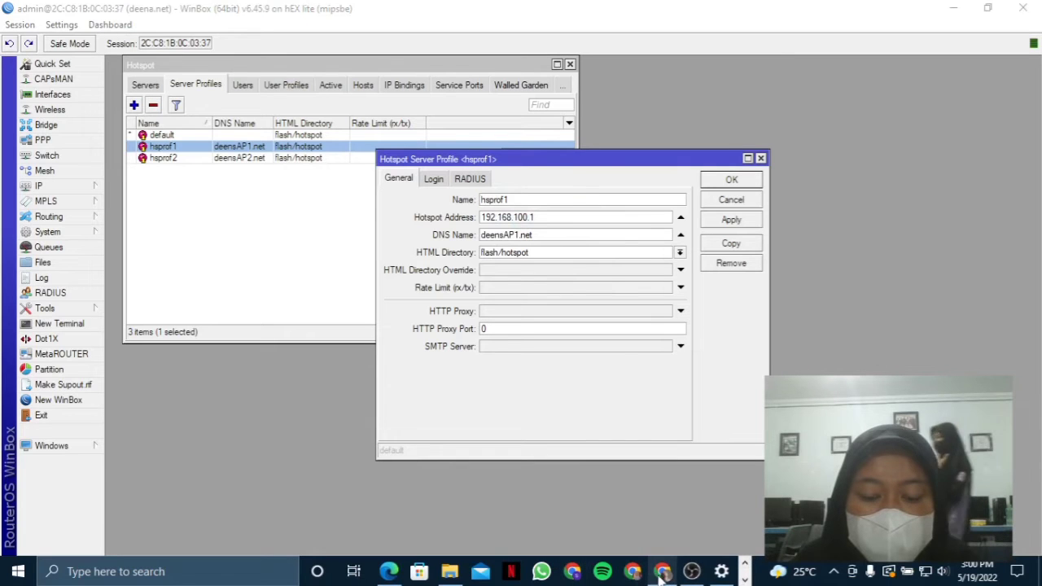
click(390, 571)
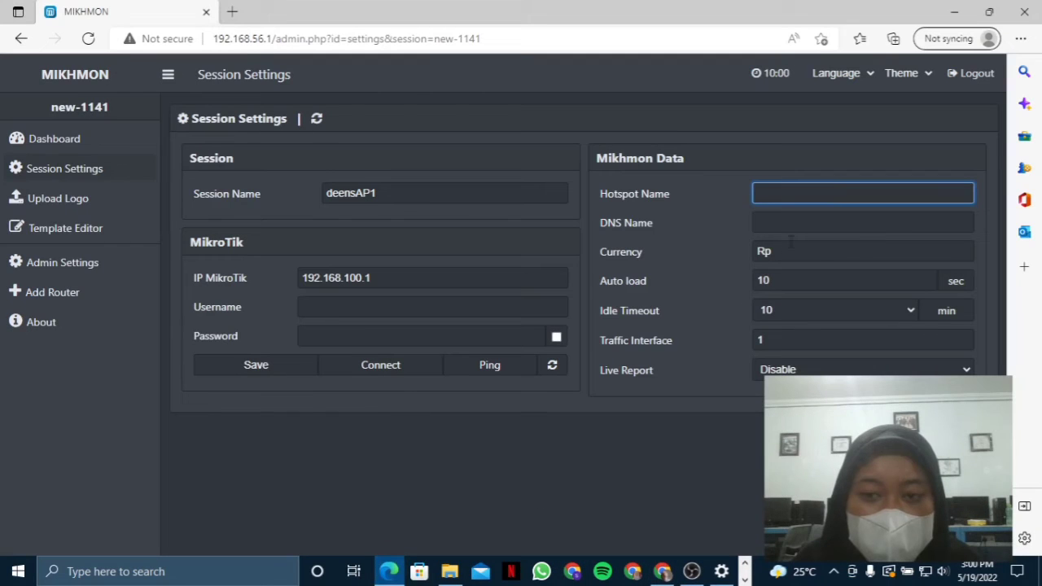
text(hsprof1)
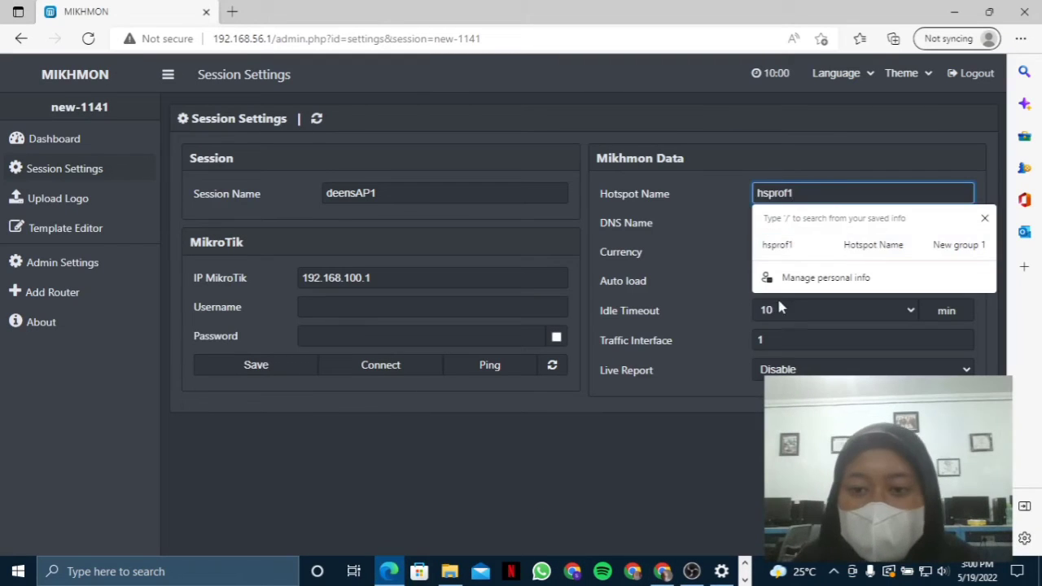
click(788, 305)
- Set the DNS name to deensAP1.net by pasting the session name and adding .net
click(799, 215)
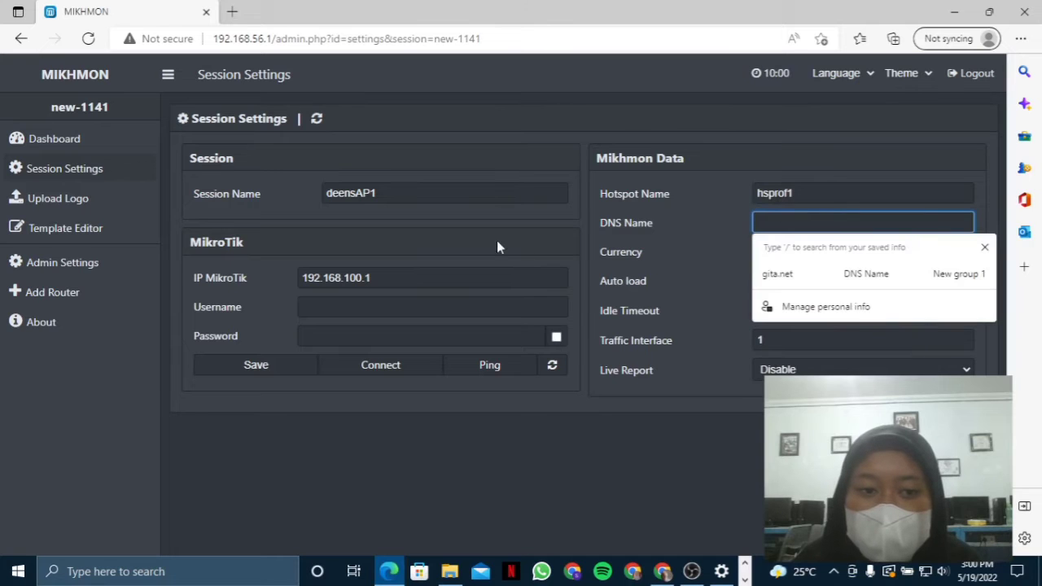
click(418, 195)
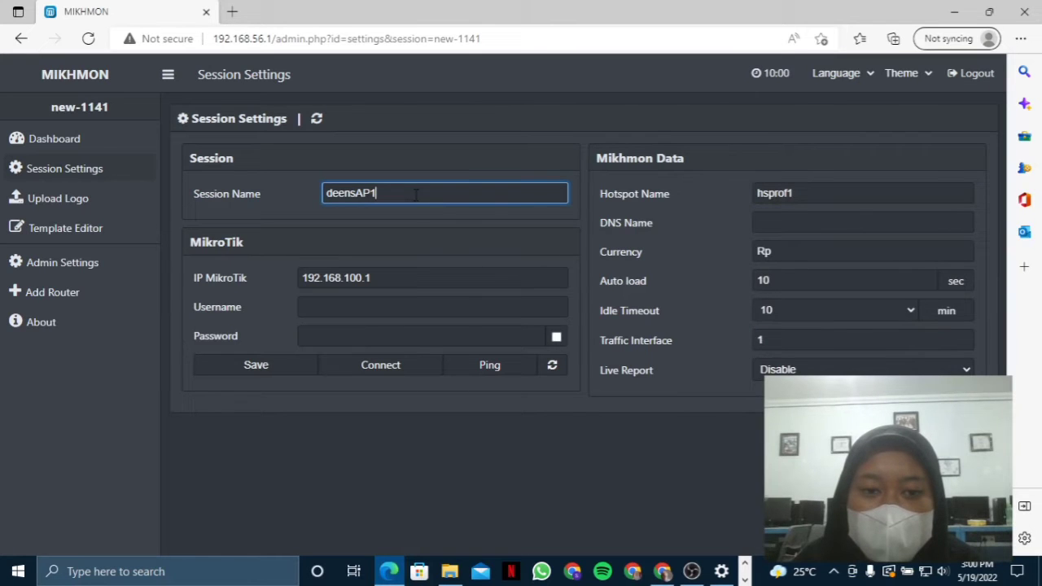
drag(416, 196, 314, 203)
right_click(352, 196)
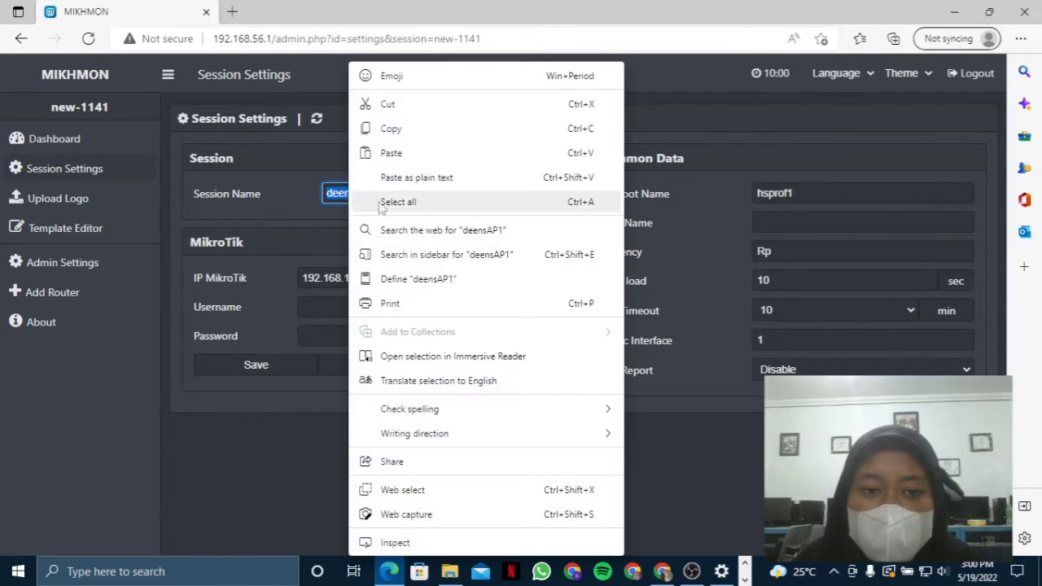
click(401, 130)
click(757, 222)
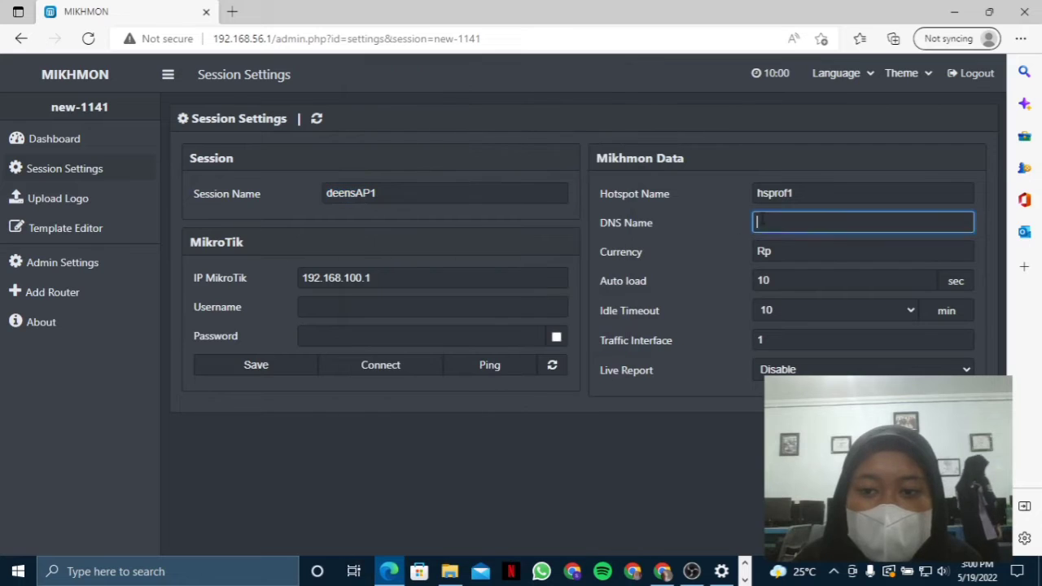
key(ctrl+v)
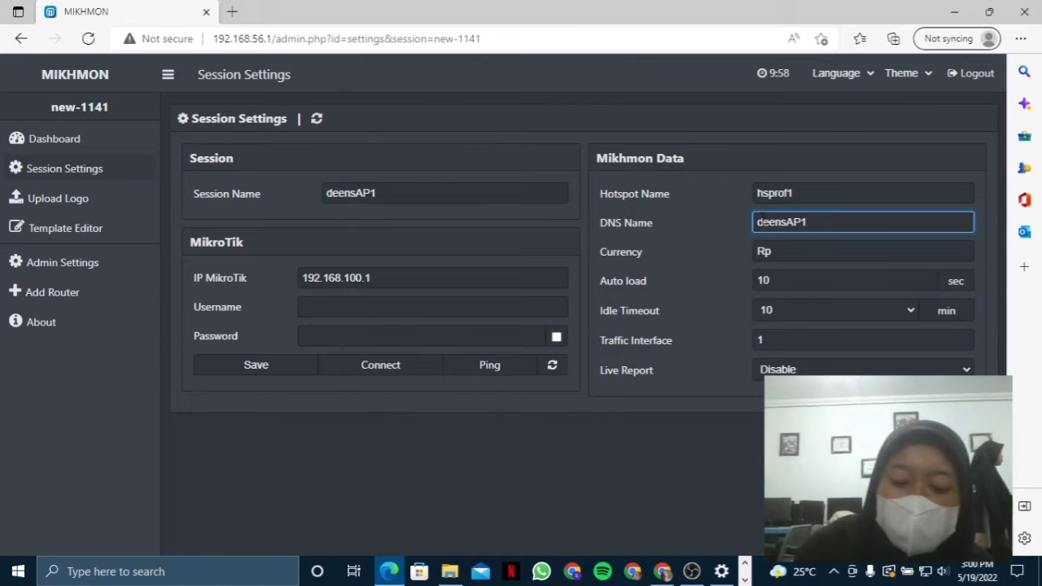
text(.net)
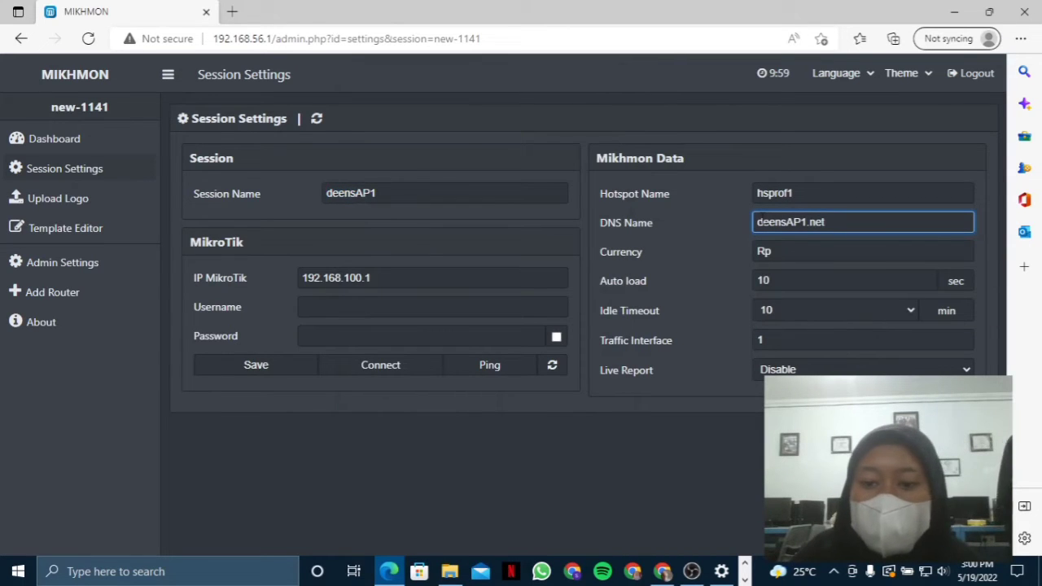
click(366, 306)
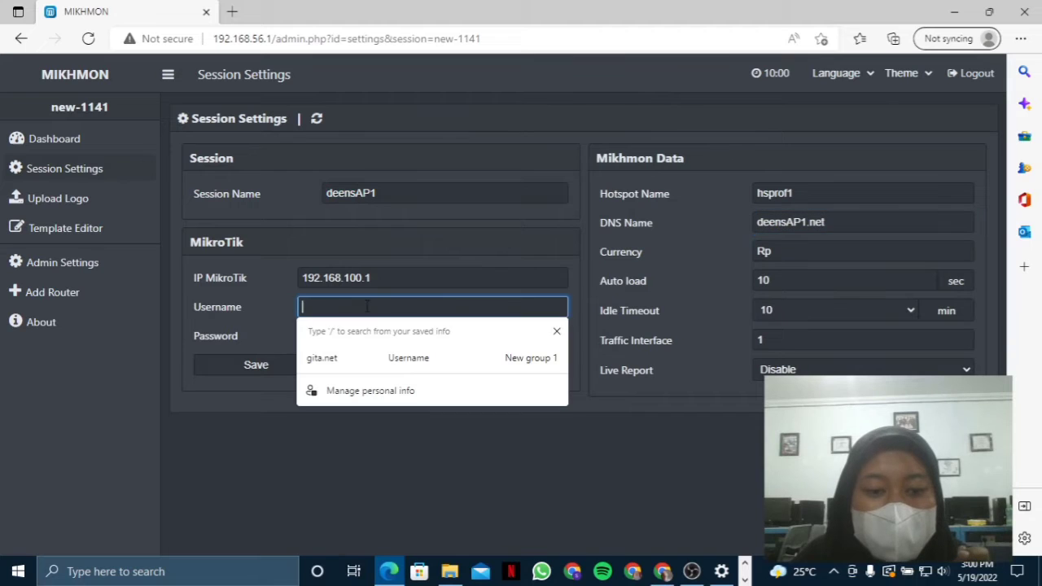
click(748, 579)
- In System > Users, add a new router user named mikhmon in the full group, with a password
mouse_move(393, 575)
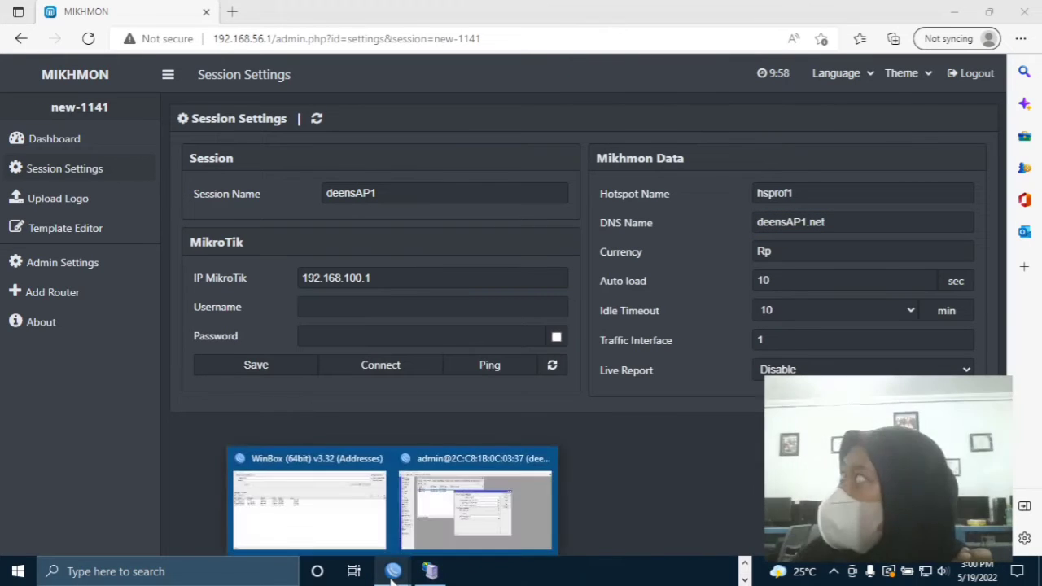
click(456, 529)
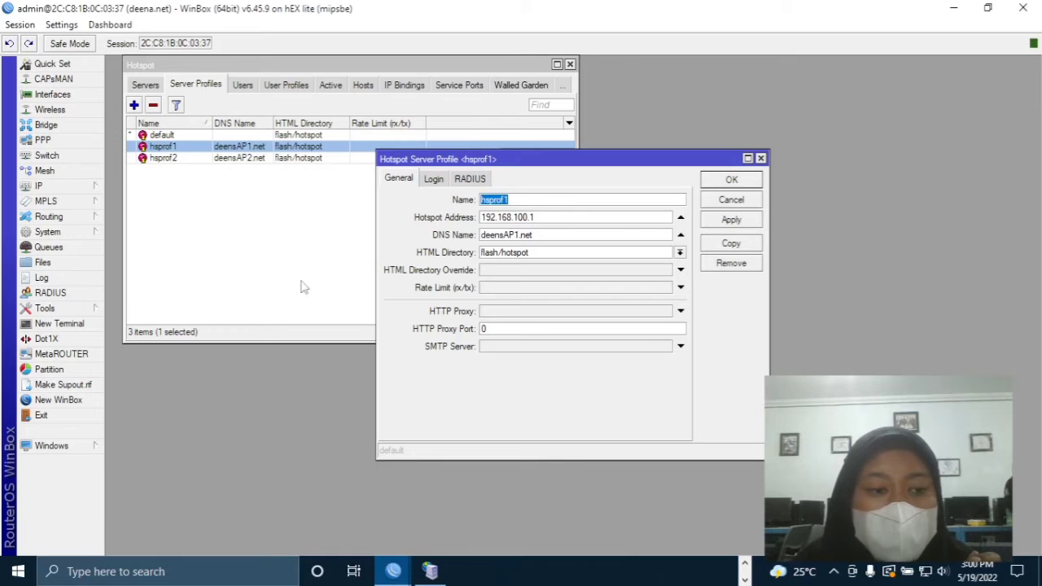
click(74, 232)
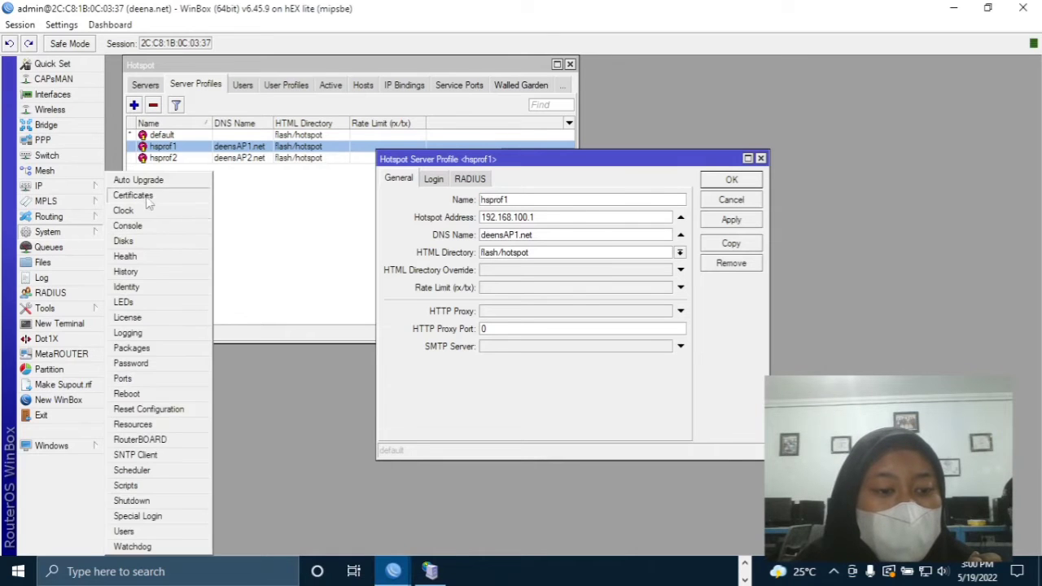
click(171, 531)
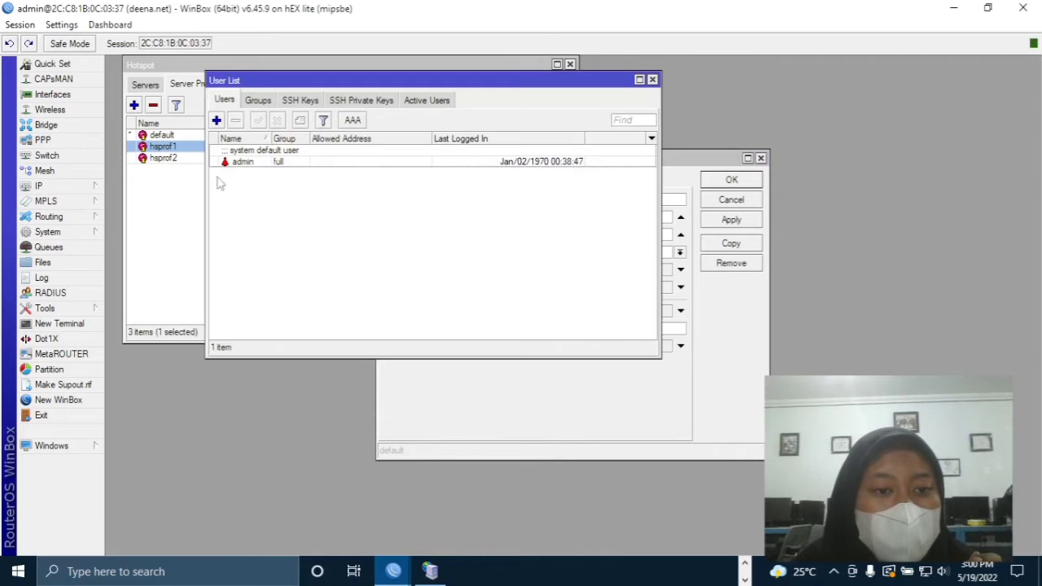
click(217, 121)
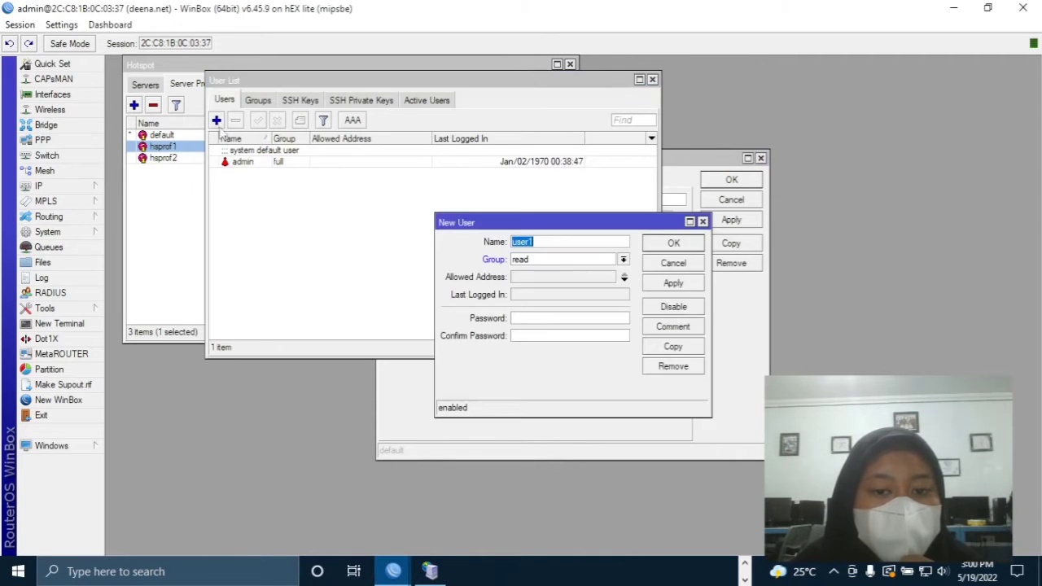
click(548, 260)
click(550, 272)
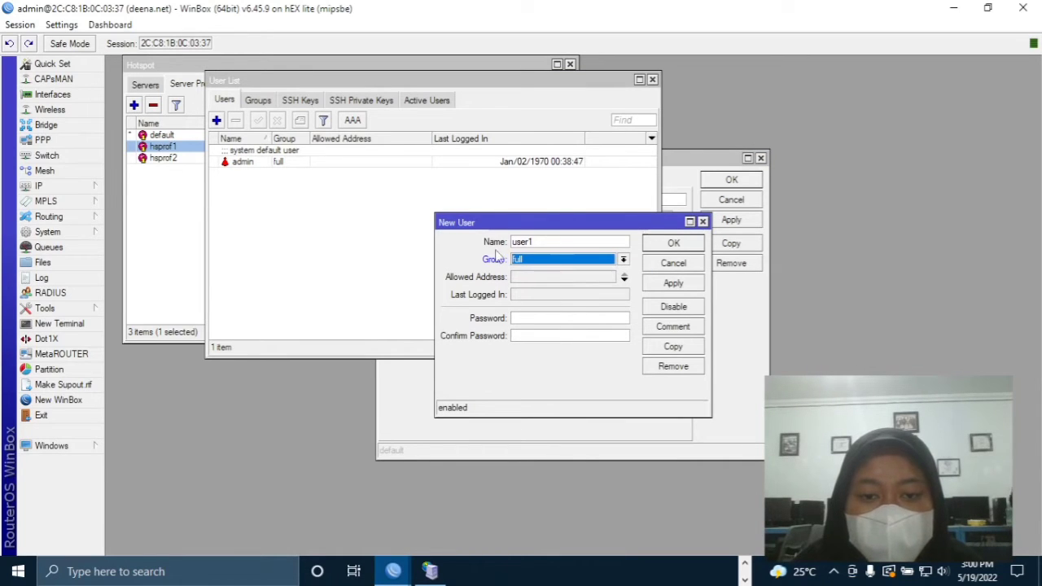
double_click(546, 242)
key(BackSpace)
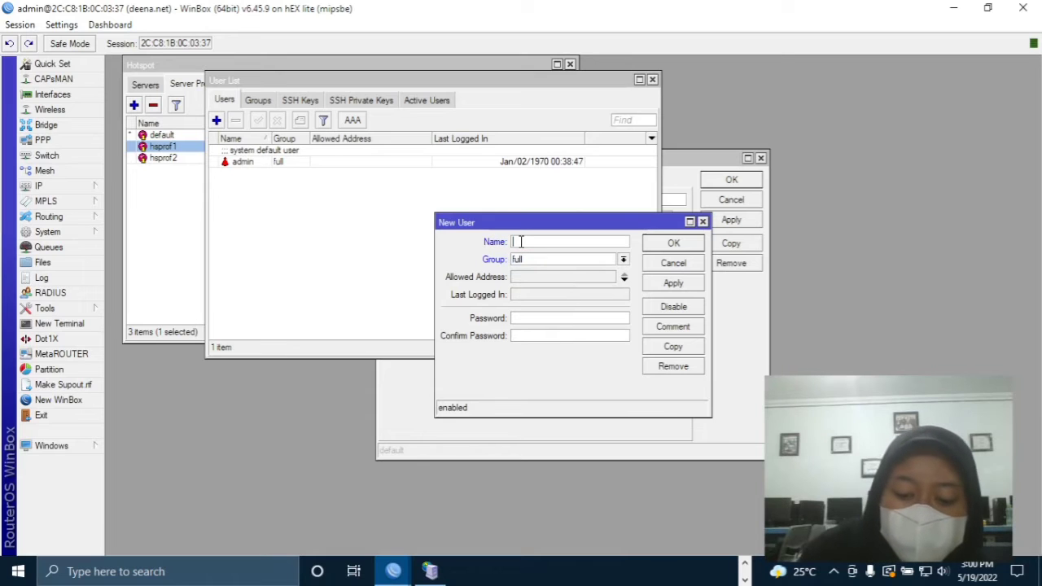
text(mikhmon)
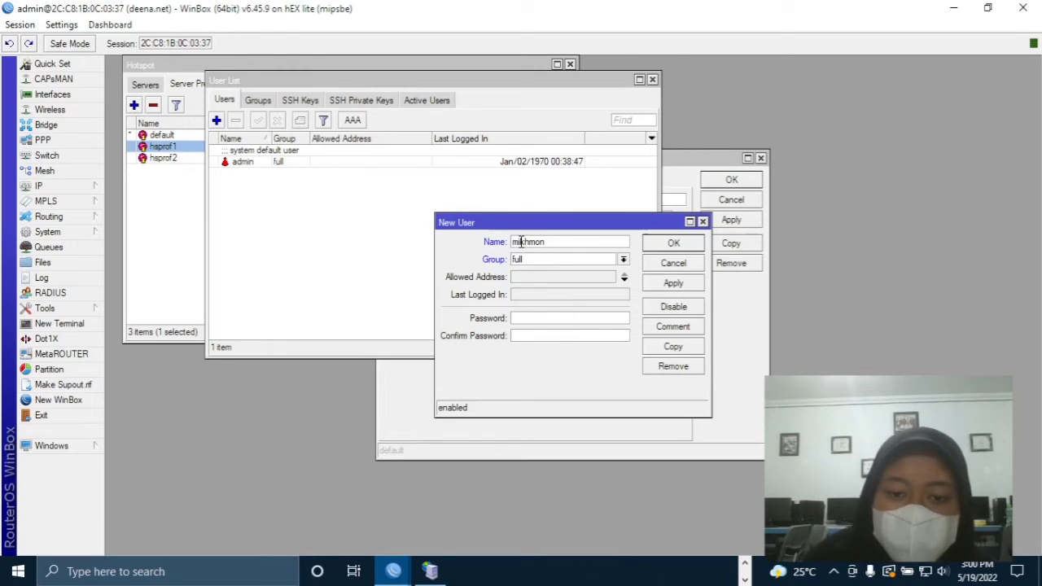
text(12)
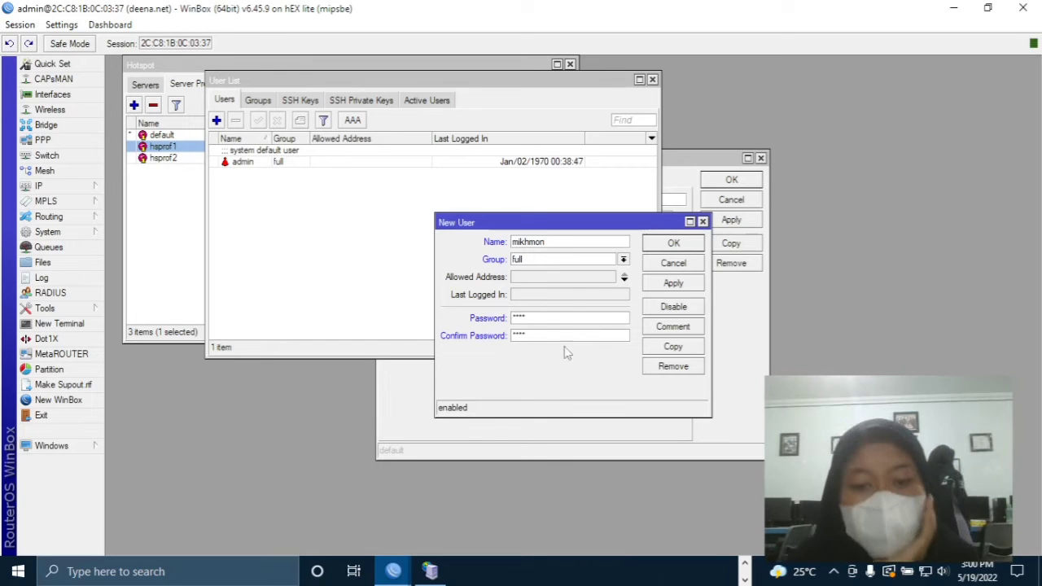
- Give the mikhmon user the comment 'users mikhmon' and save it
click(659, 329)
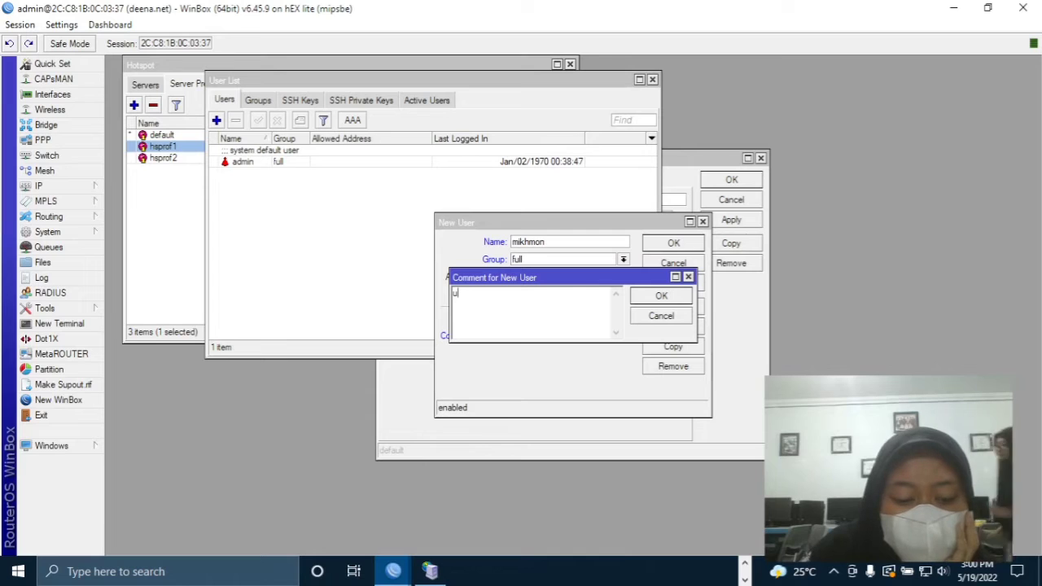
text(user mikhm)
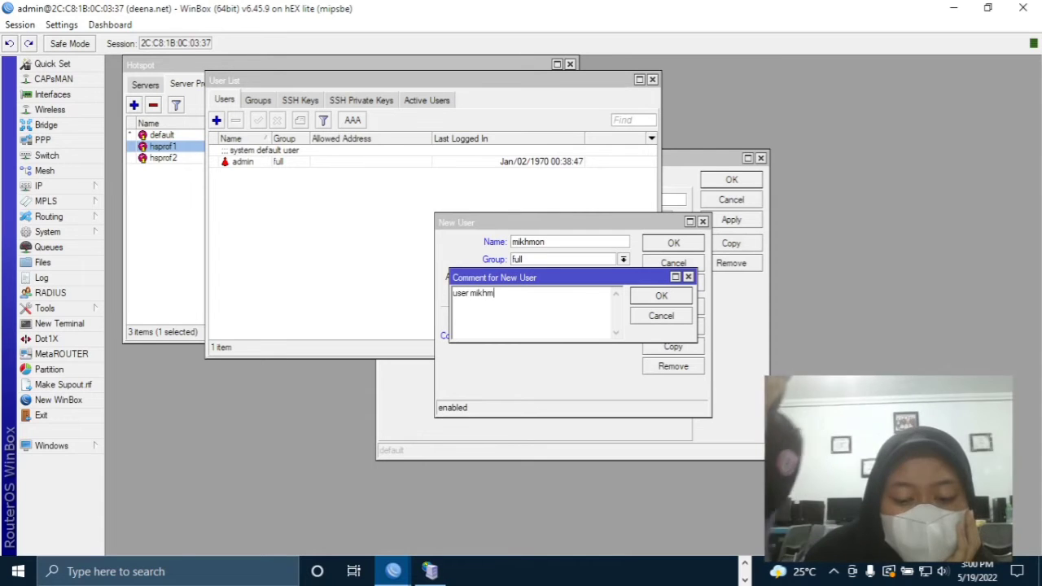
key(BackSpace)
key(BackSpace)
key(BackSpace)
key(BackSpace)
key(BackSpace)
key(BackSpace)
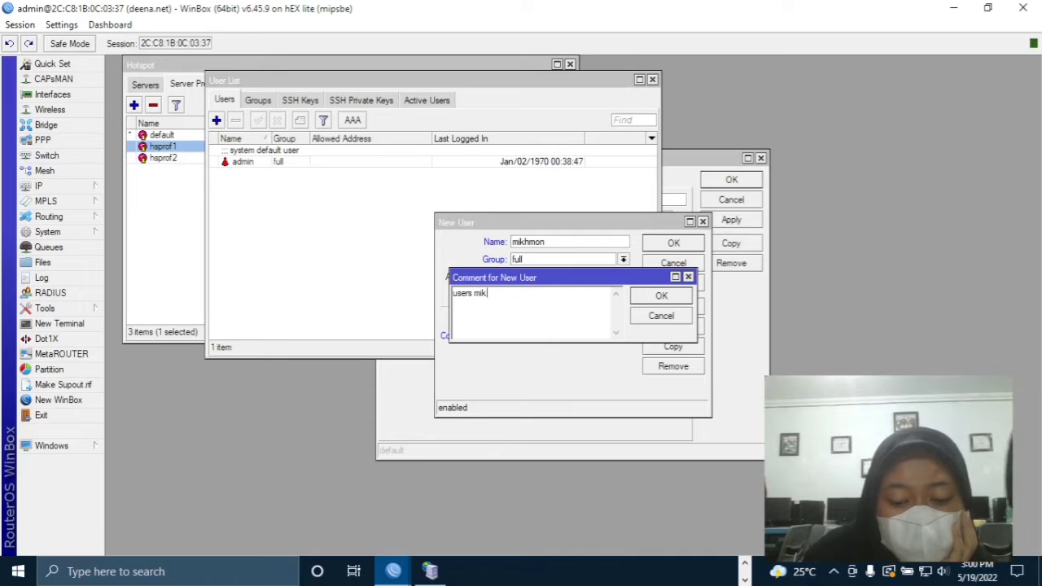
text(s mikhmon)
click(661, 295)
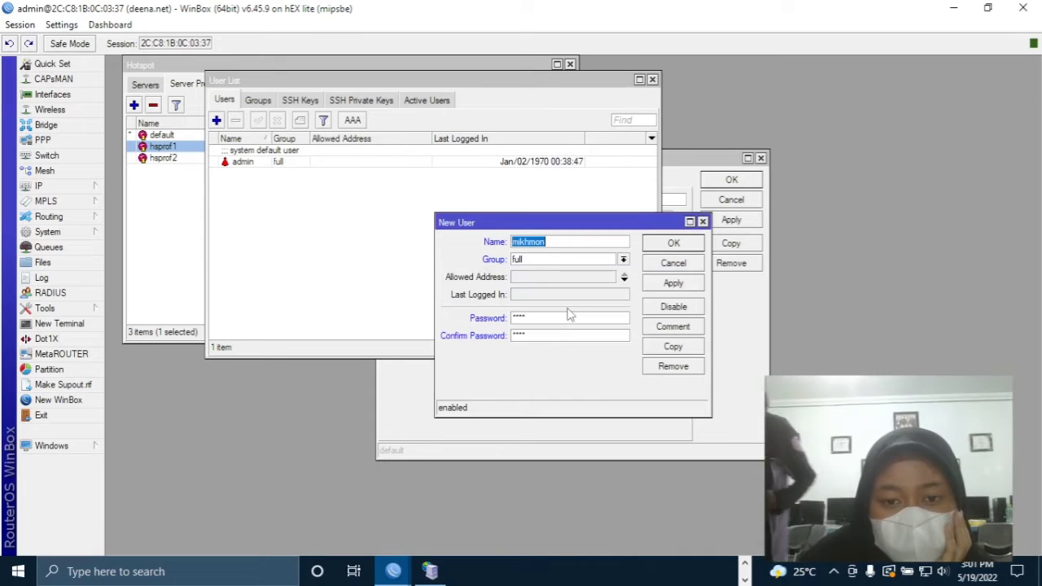
click(674, 242)
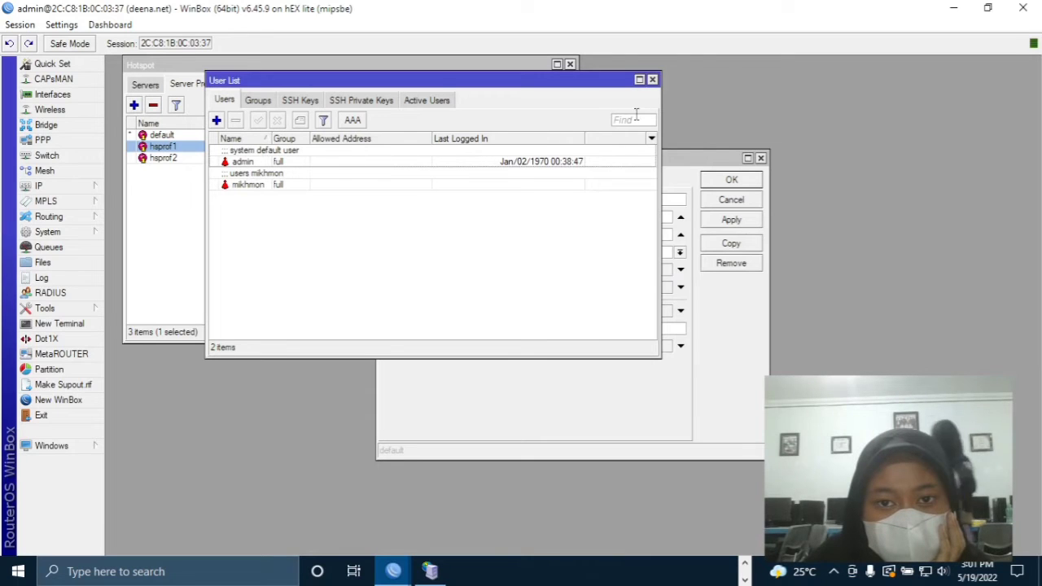
click(745, 564)
- Save the session's login as user mikhmon with its password, ping the router, then connect
click(390, 572)
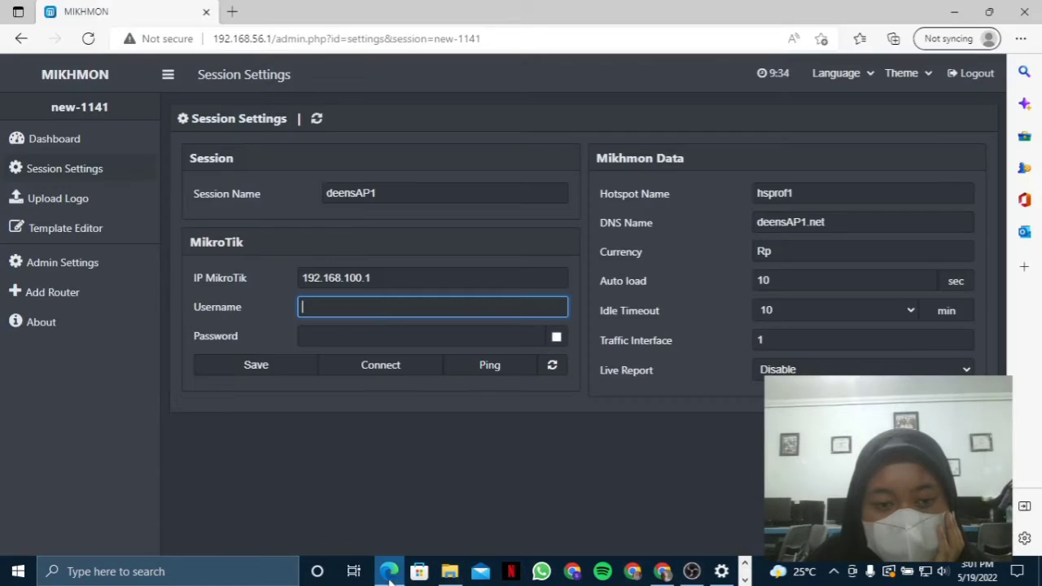
click(351, 308)
text(mikhmon)
click(353, 334)
text(mikh)
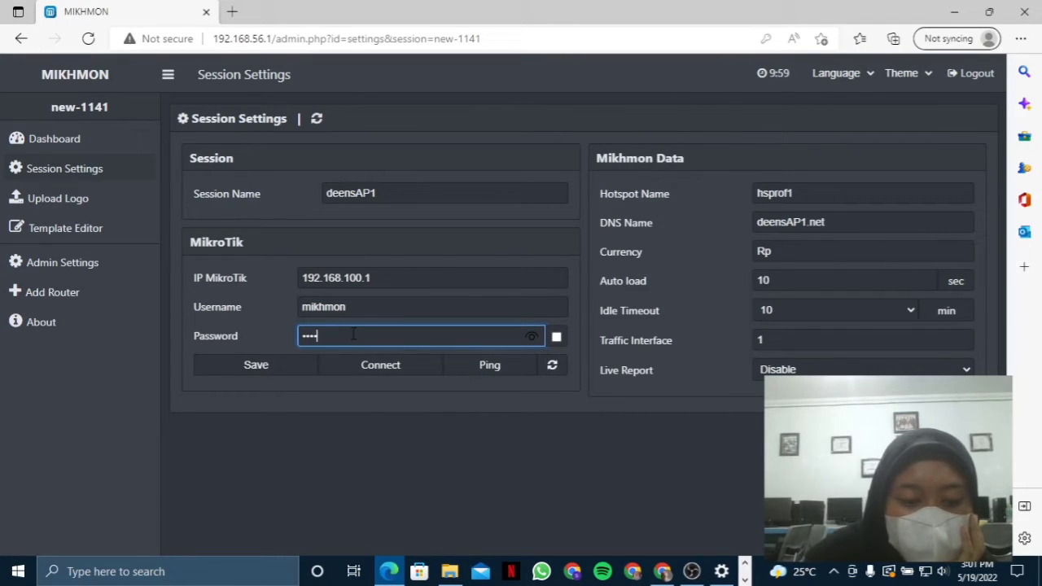
click(275, 373)
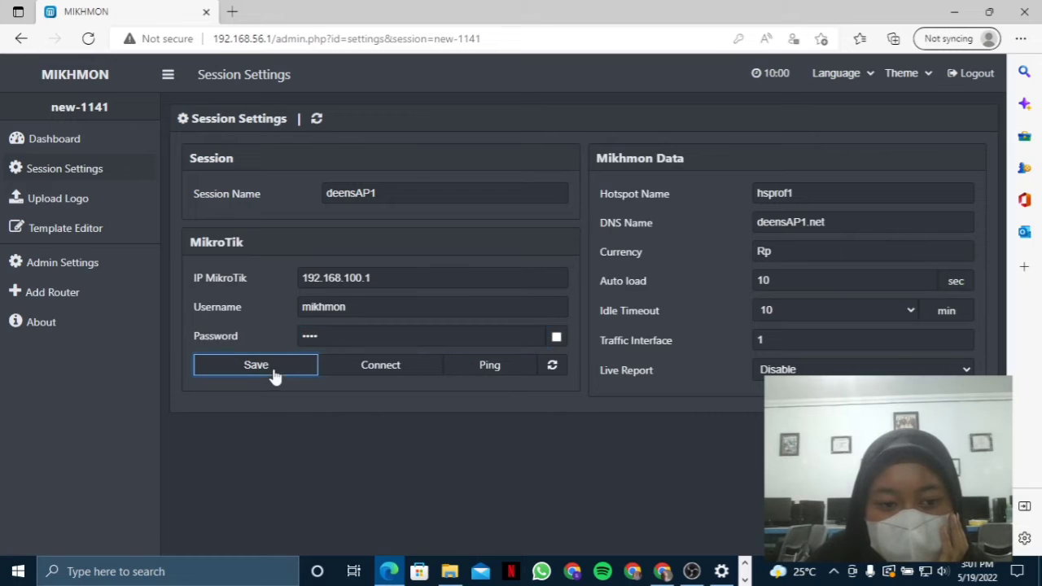
click(489, 368)
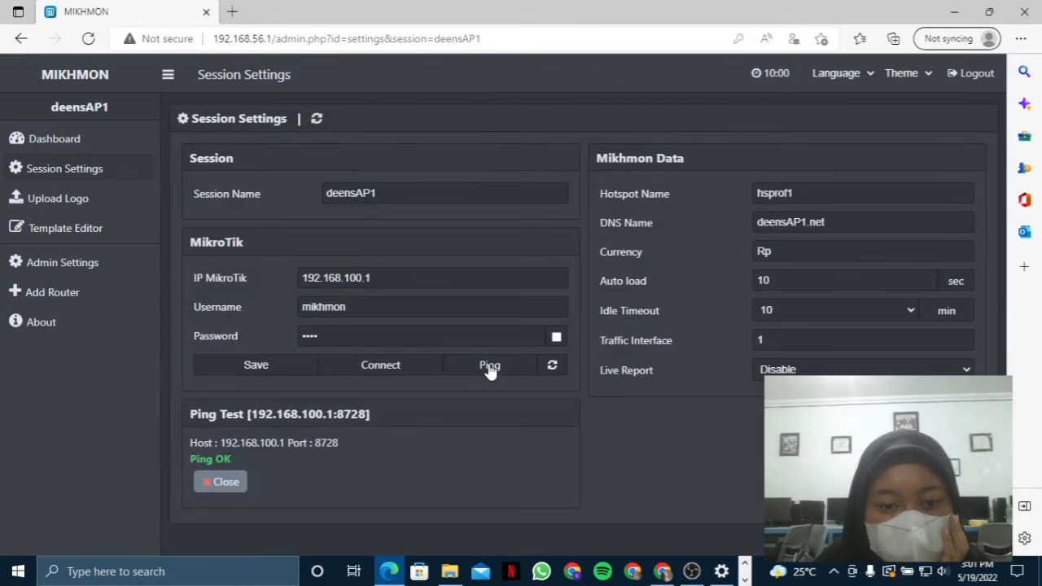
click(393, 368)
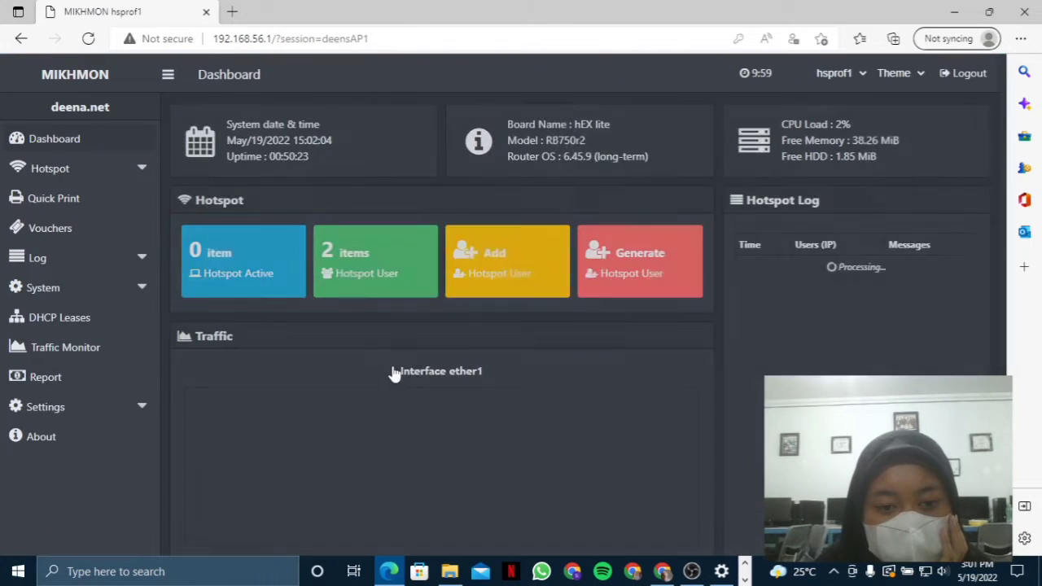
- Go to Hotspot > User Profile > Add Profile in the Mikhmon sidebar
scroll(393, 373, down, 1)
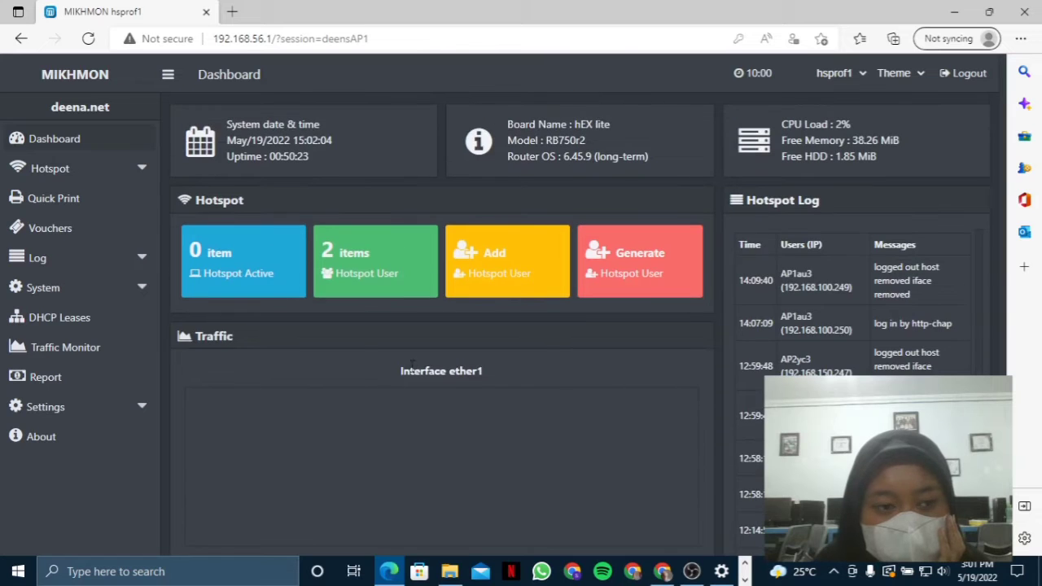
click(63, 167)
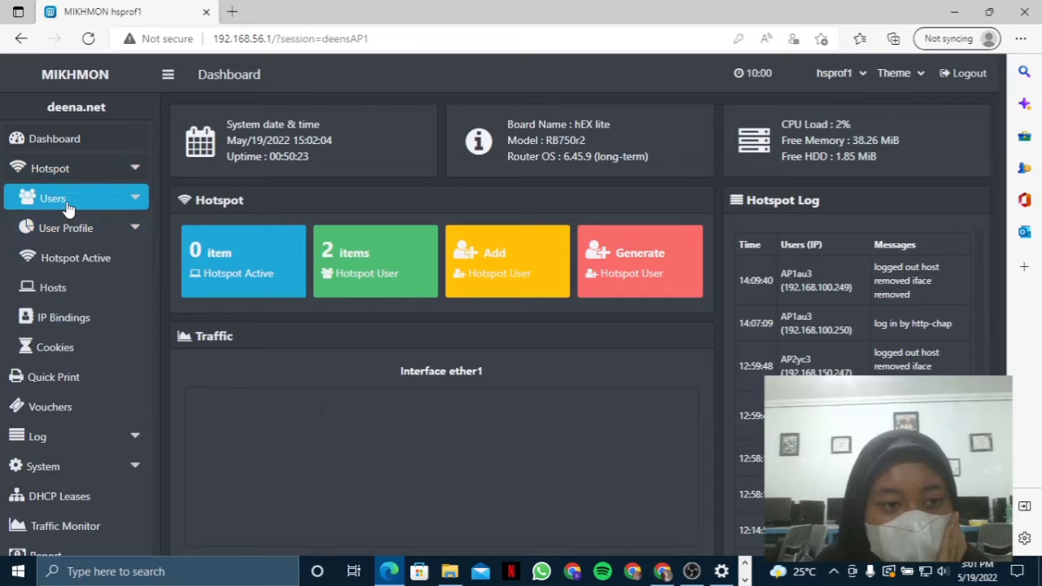
click(68, 202)
click(50, 198)
click(77, 230)
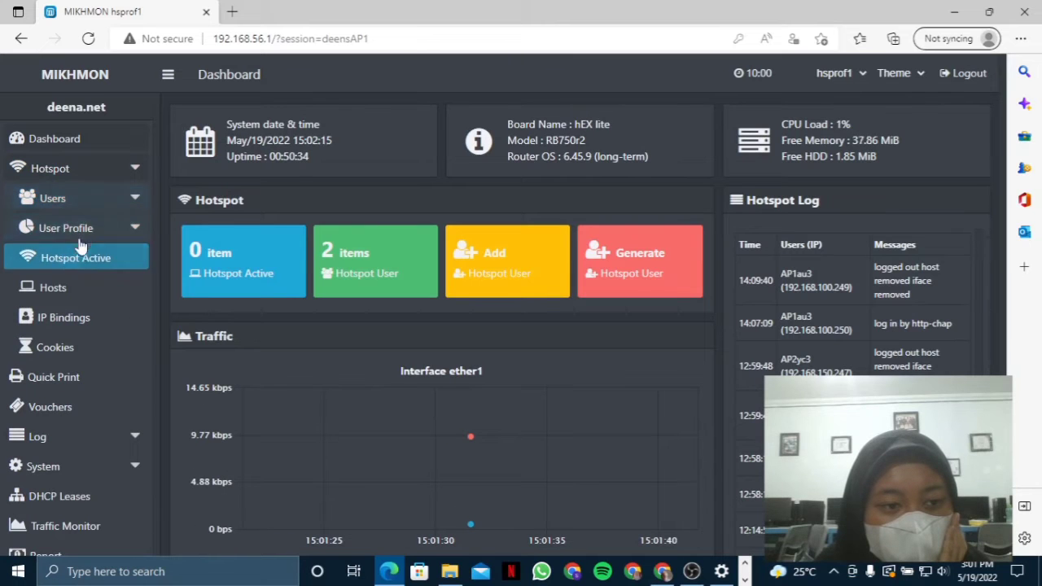
click(73, 286)
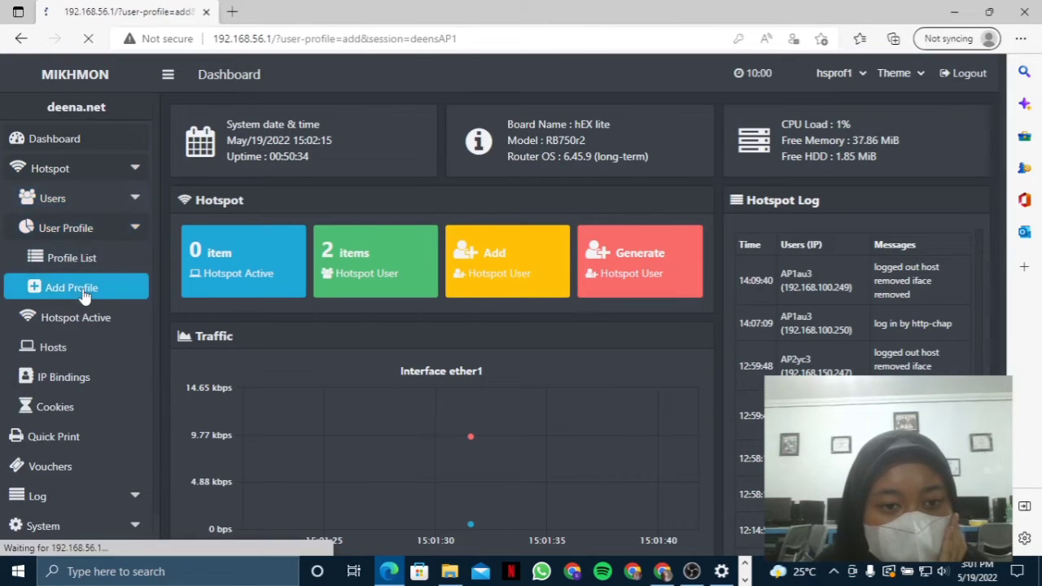
- Name the new profile 1jam2kAP1 using the saved name suggestions
click(427, 183)
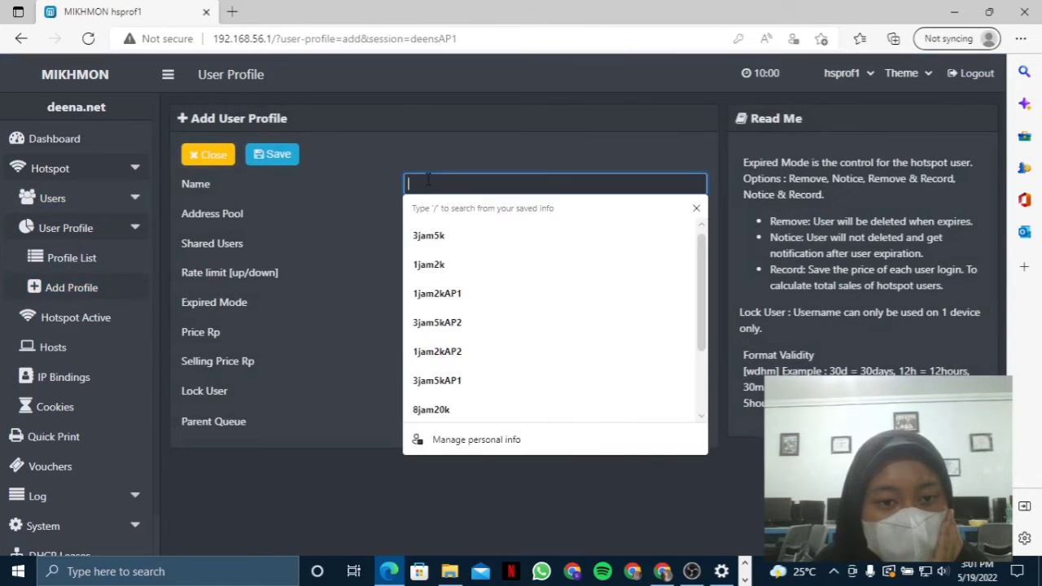
click(441, 264)
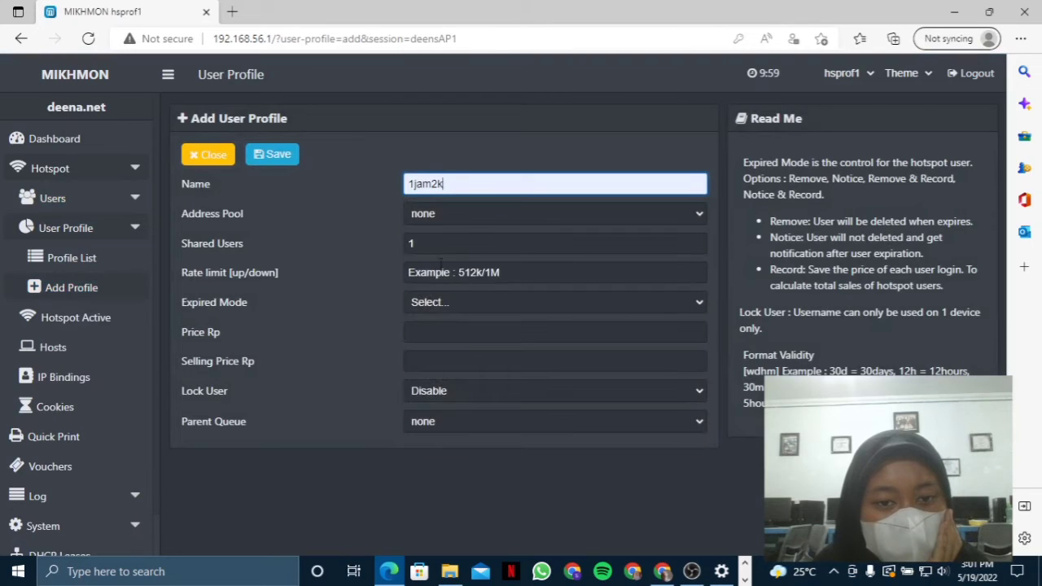
click(465, 182)
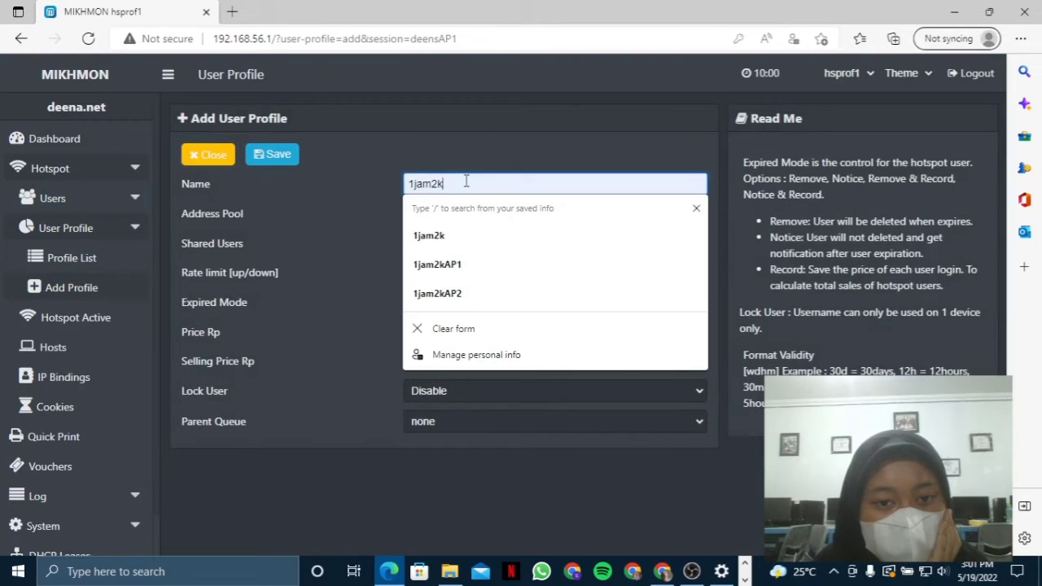
drag(466, 182, 375, 182)
key(Down)
key(Down)
key(Return)
click(475, 182)
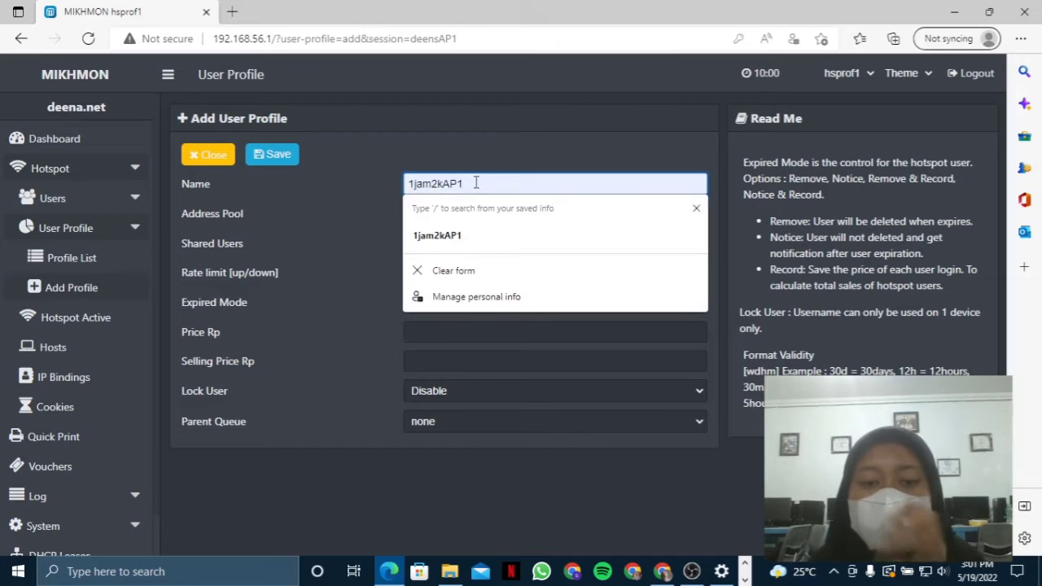
click(483, 154)
- Leave the address pool unset and enter a rate limit of 1M/1M
click(481, 213)
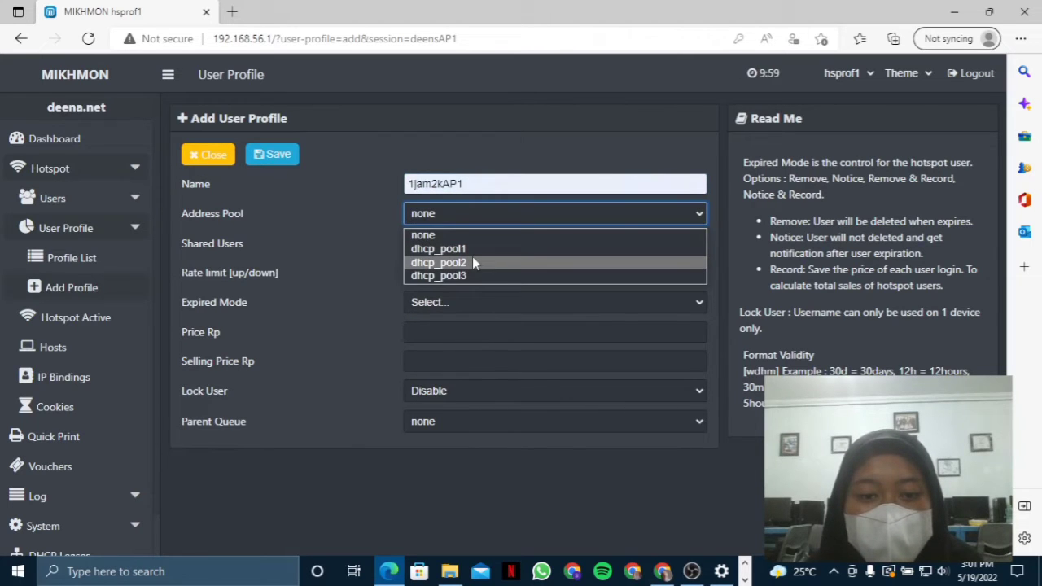
click(479, 235)
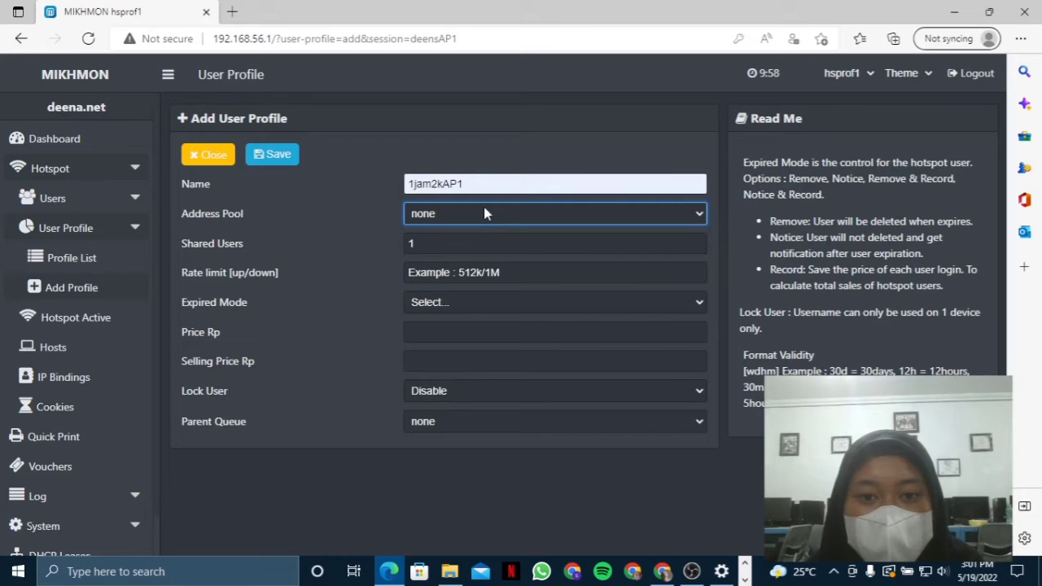
click(478, 239)
click(479, 273)
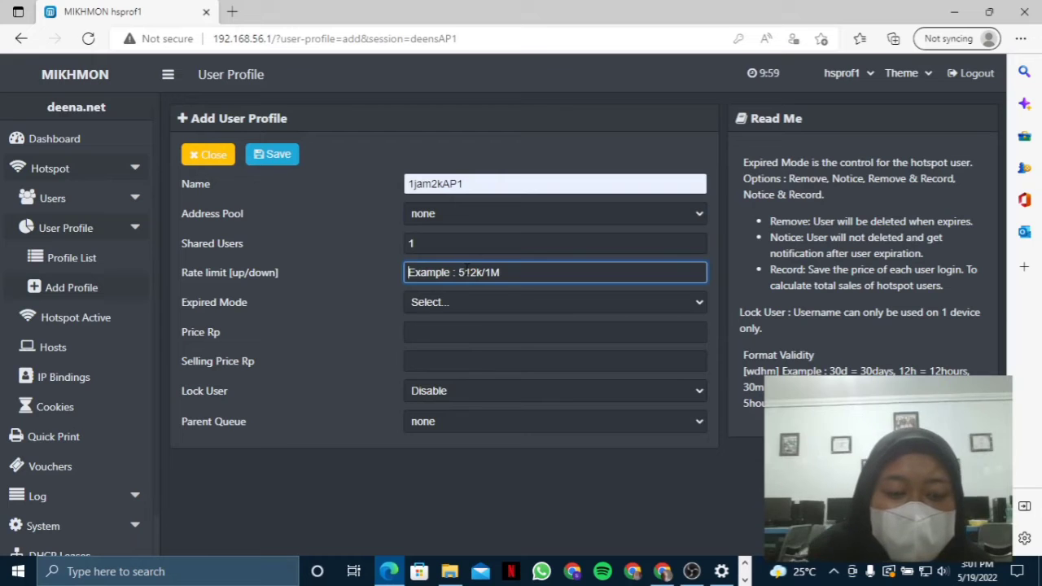
text(1M/1)
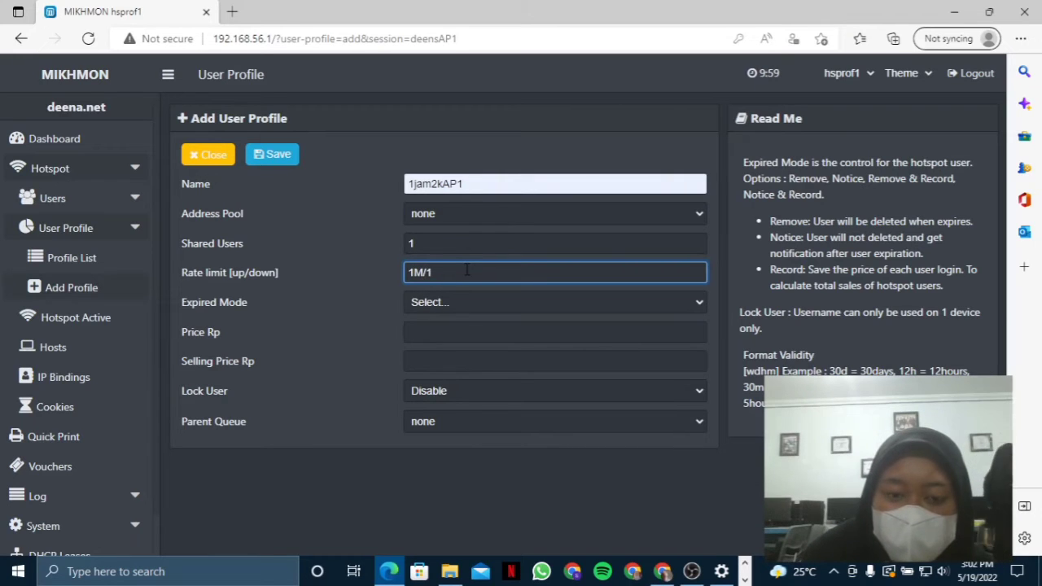
text(M)
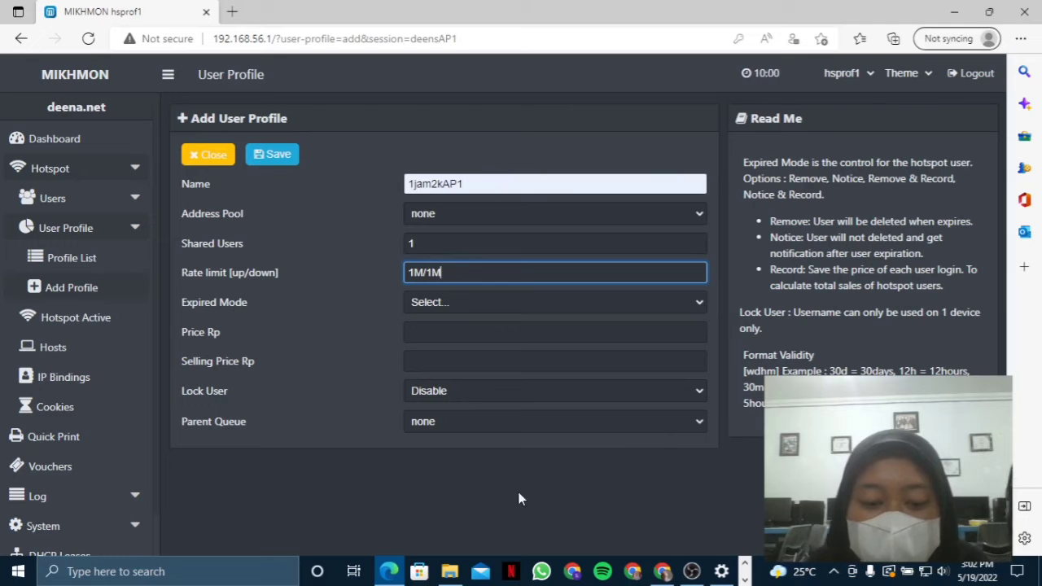
click(745, 580)
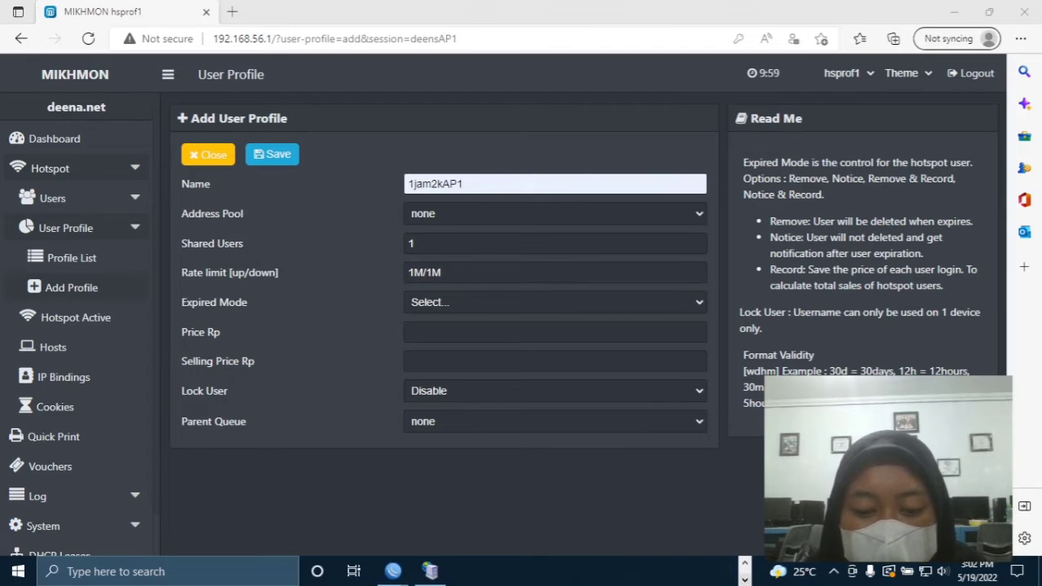
- Check WinBox's IP > Pool list: dhcp_pool2 covers 192.168.100.2–192.168.100.254
mouse_move(430, 571)
click(461, 521)
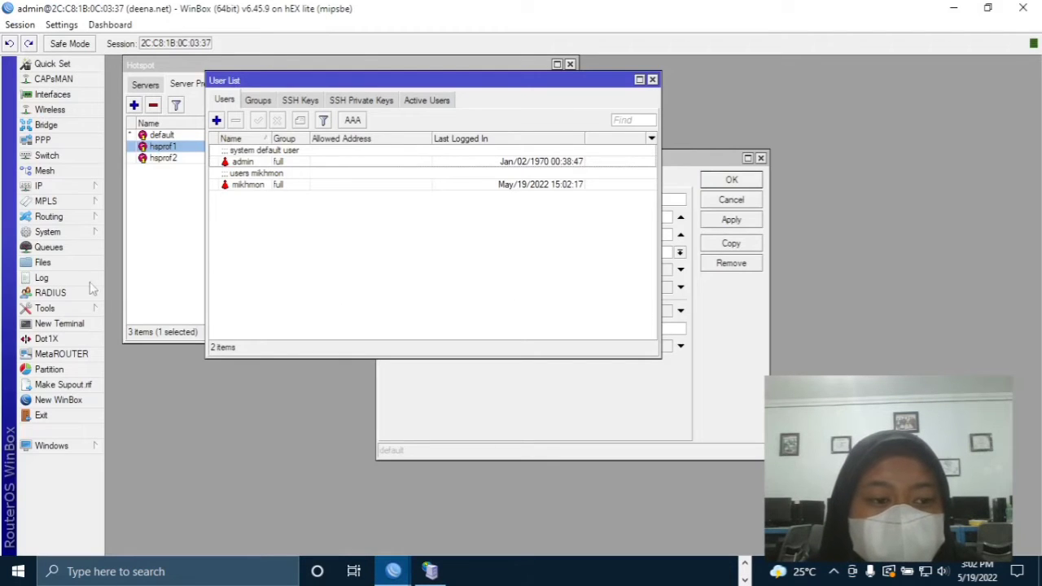
click(73, 184)
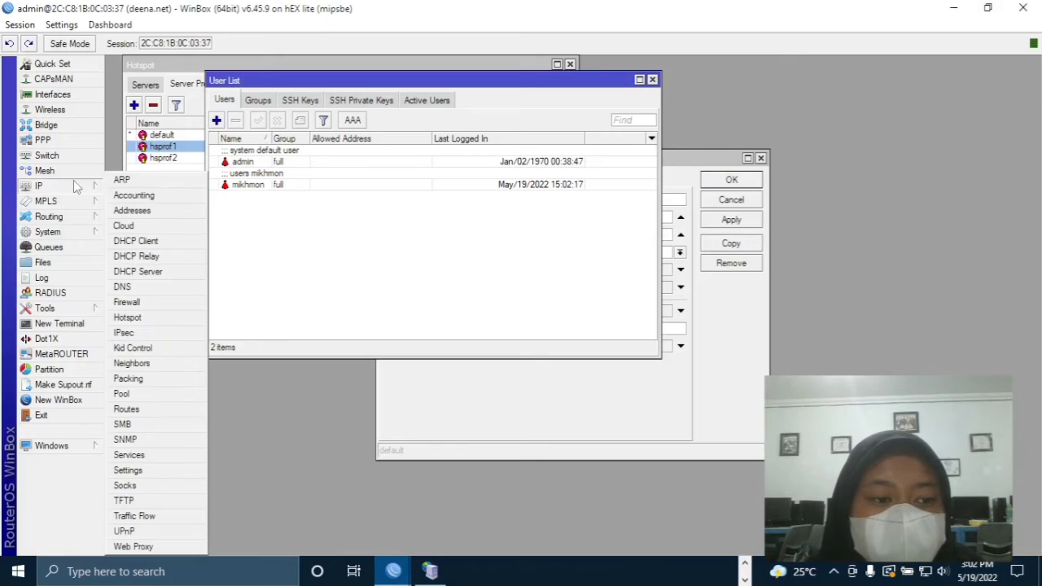
click(151, 394)
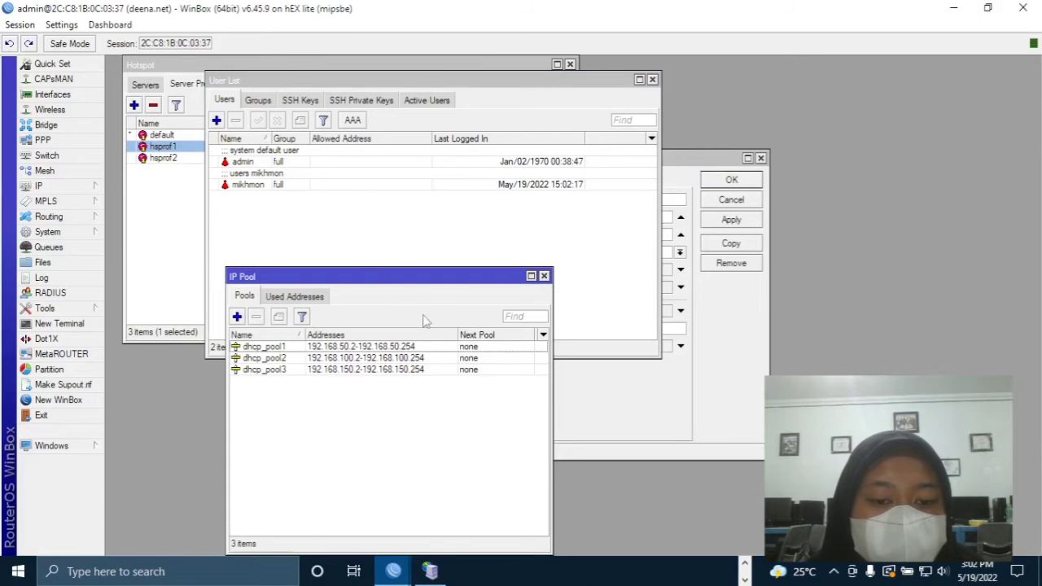
drag(429, 279, 534, 145)
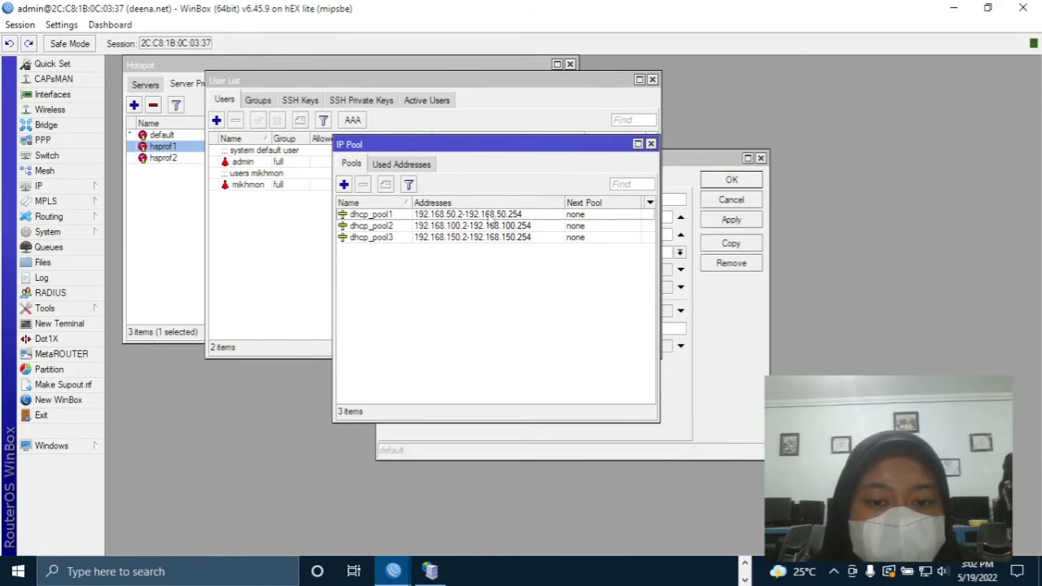
click(368, 227)
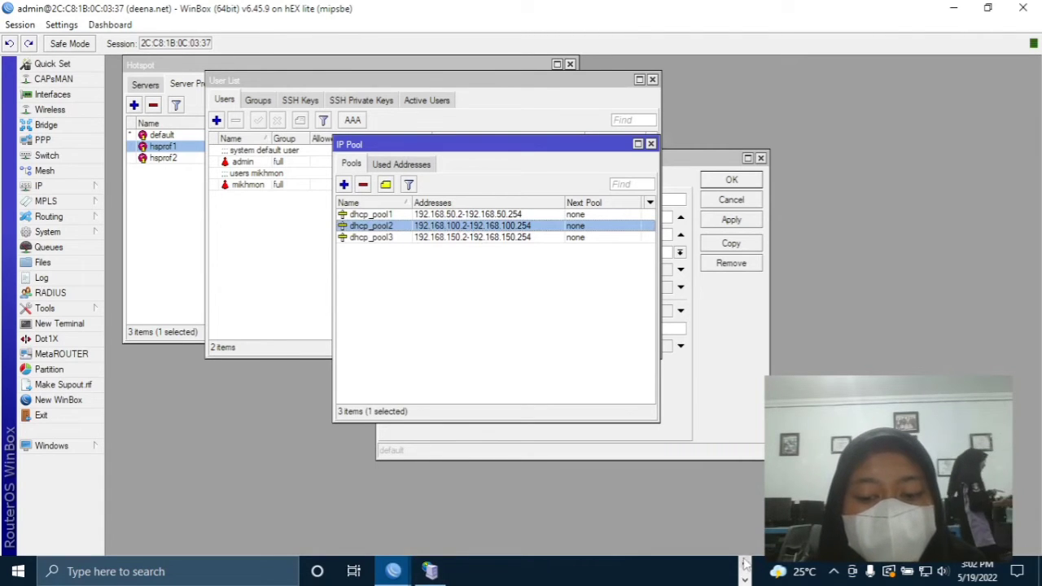
click(389, 572)
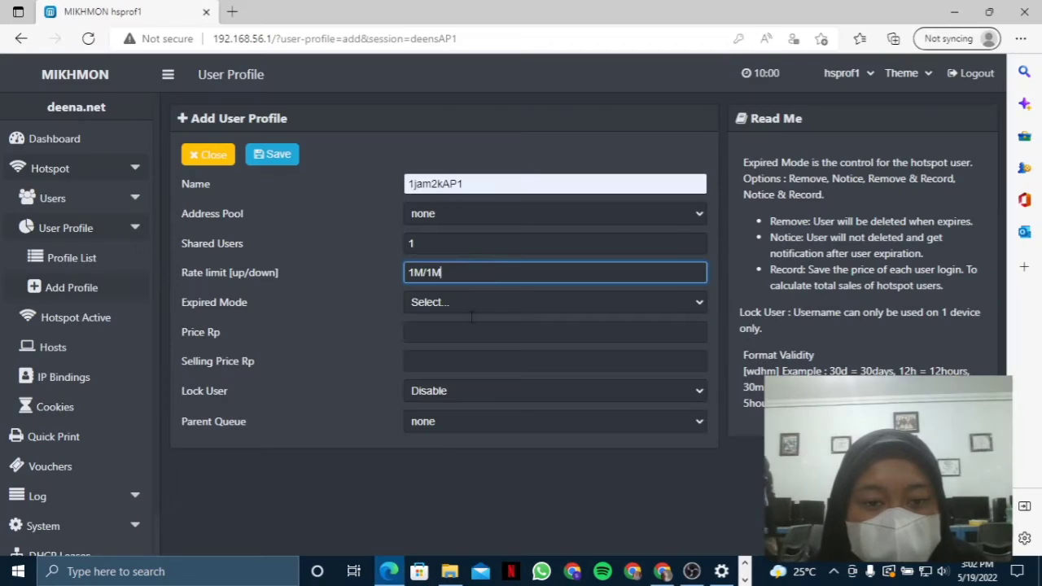
- Set the profile's address pool to dhcp_pool2, expired mode to Remove, and validity to 1d
click(501, 209)
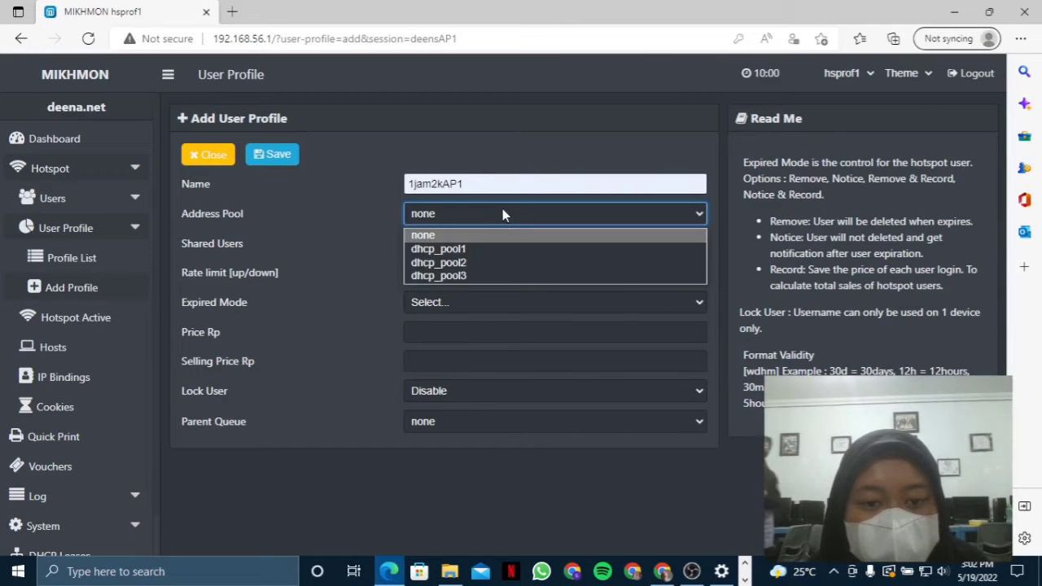
click(502, 260)
click(484, 300)
click(487, 350)
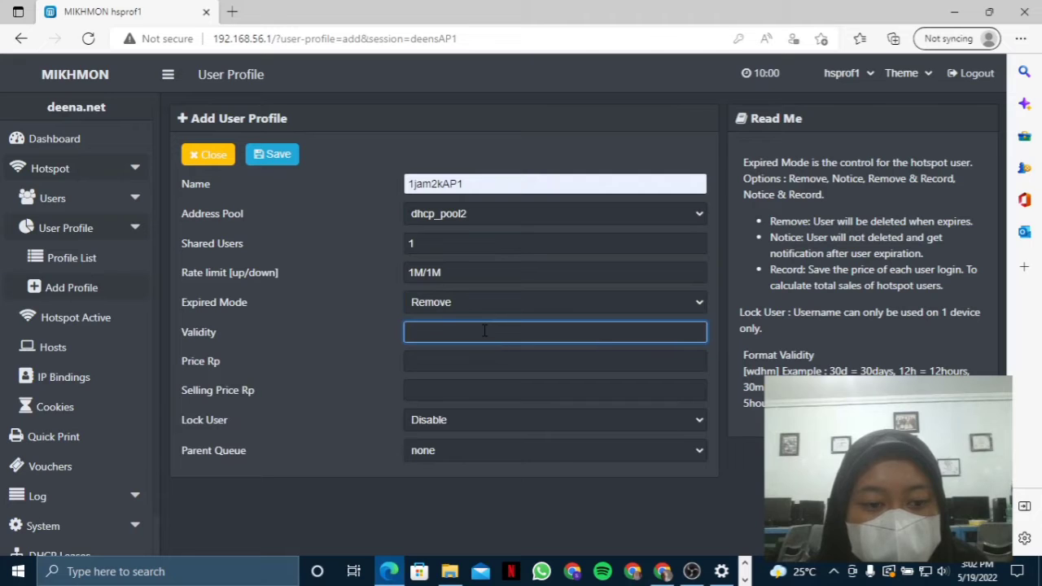
text(1d)
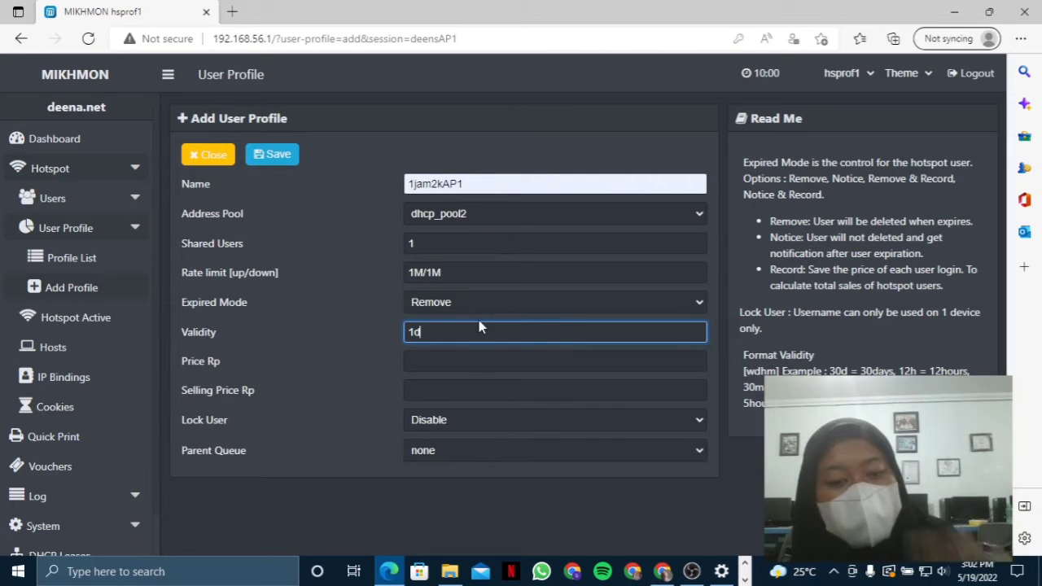
click(479, 361)
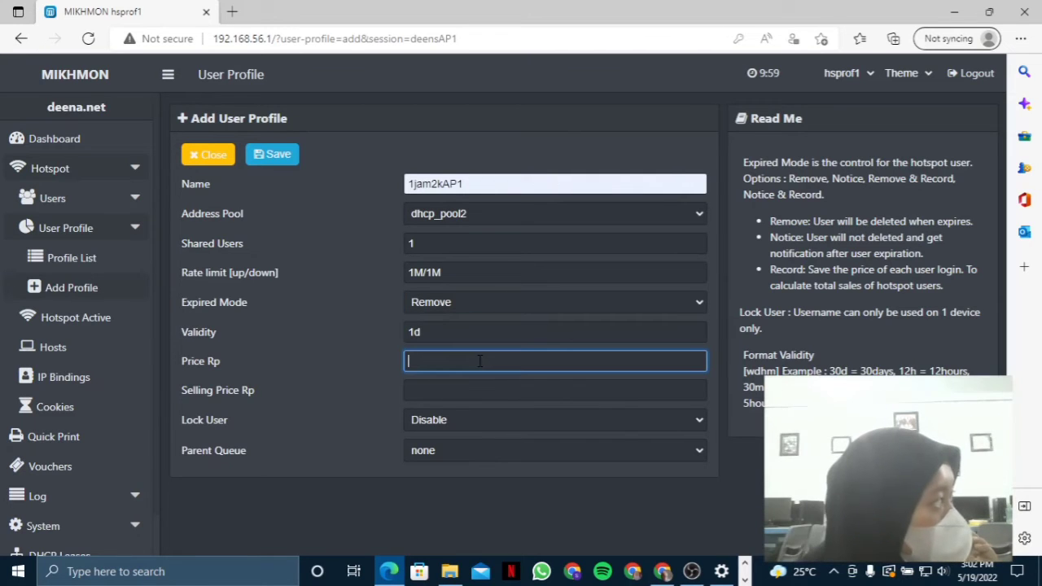
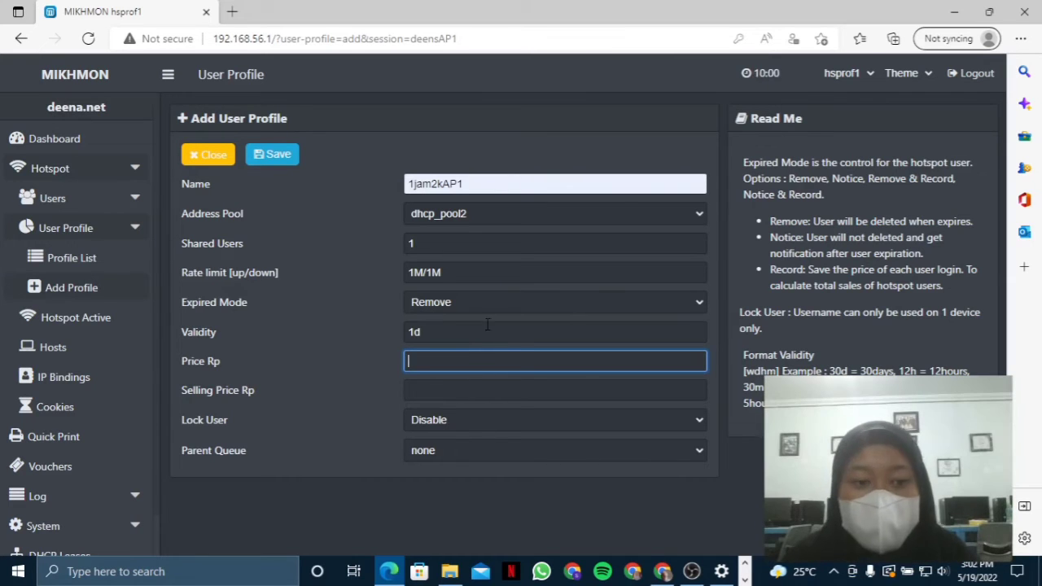
- Give 1jam2kAP1 a price and selling price of 2000, enable Lock User, and save it
text(2000)
click(488, 391)
text(20)
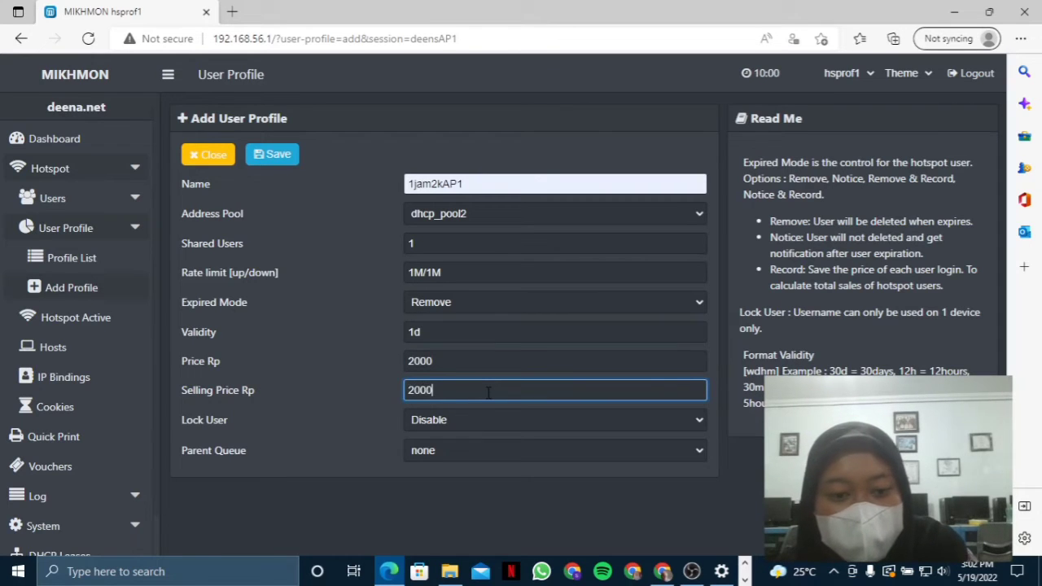
click(492, 420)
click(491, 451)
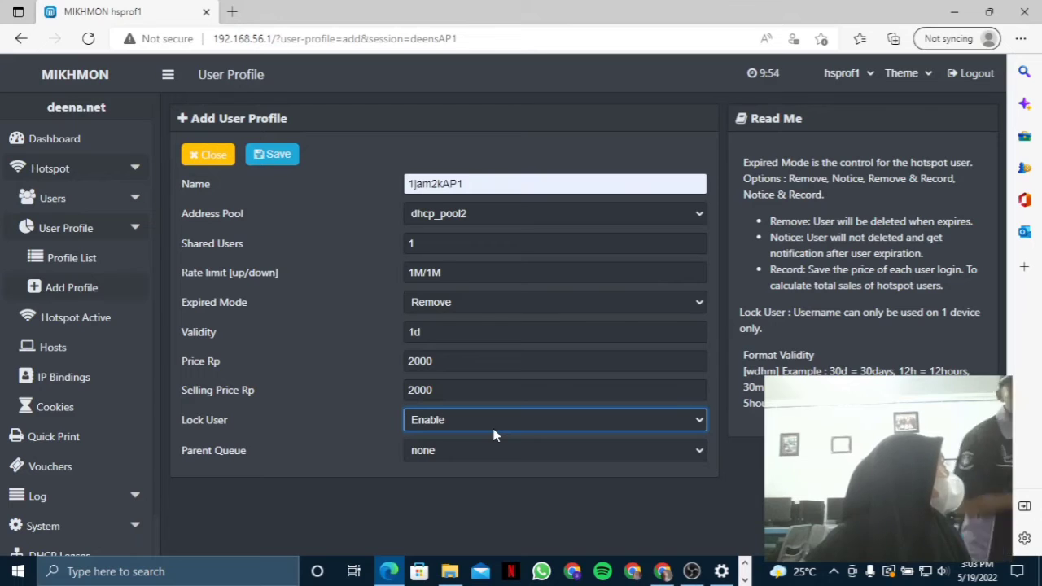
click(277, 158)
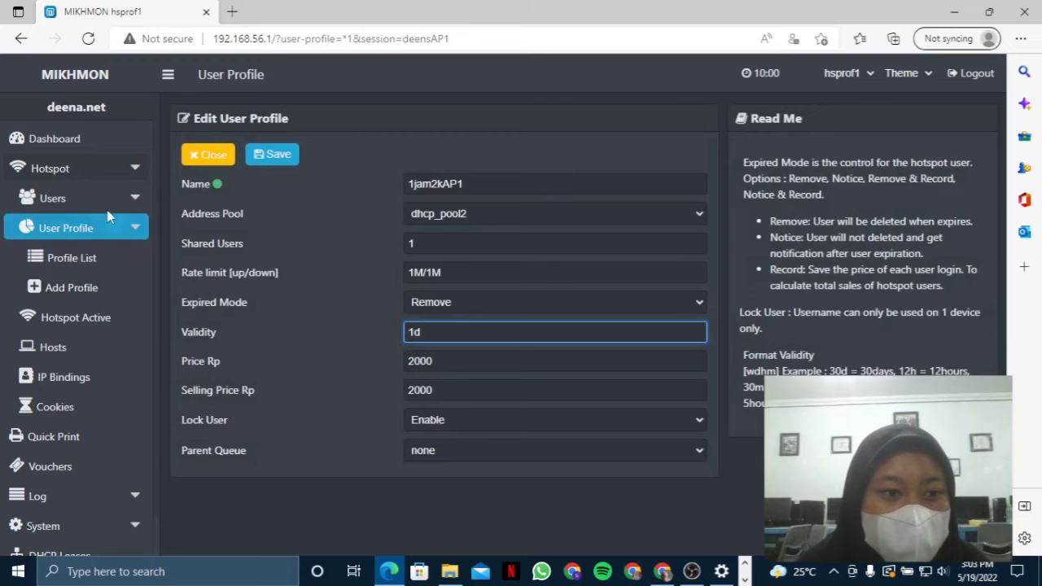
- Start a new profile named 3jam5kAP1 using address pool dhcp_pool2
click(98, 289)
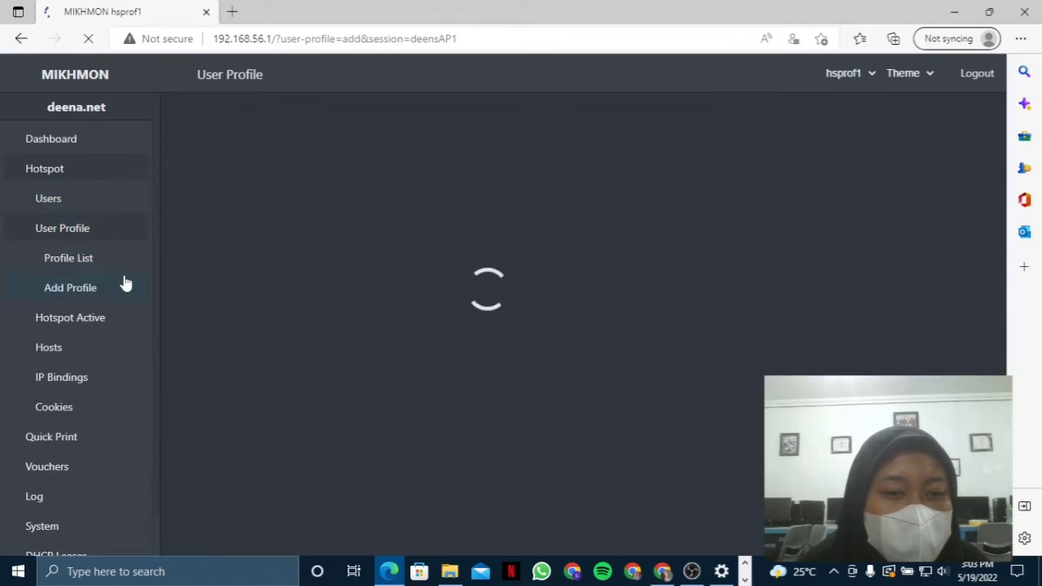
click(439, 188)
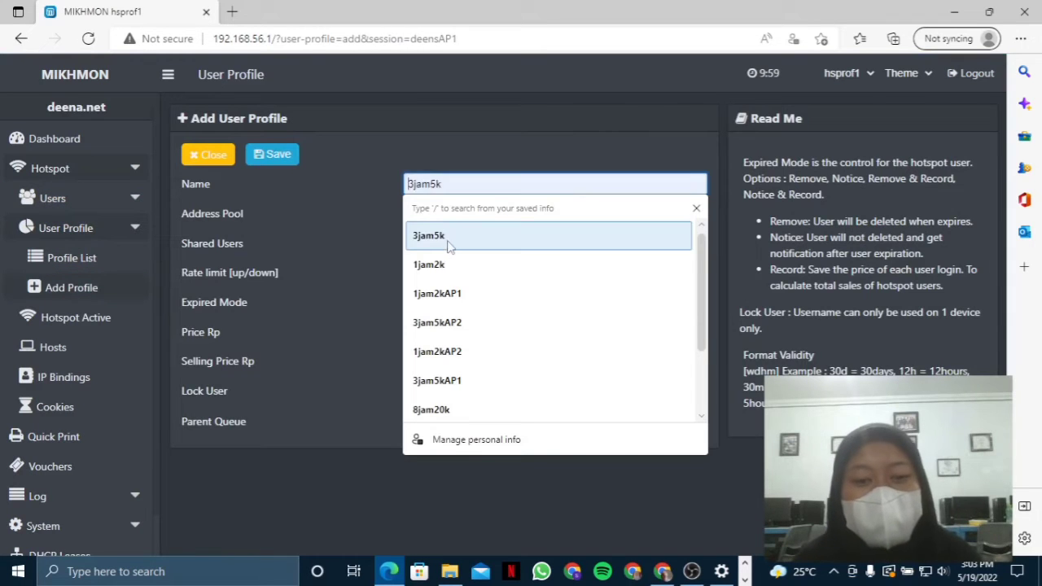
click(454, 324)
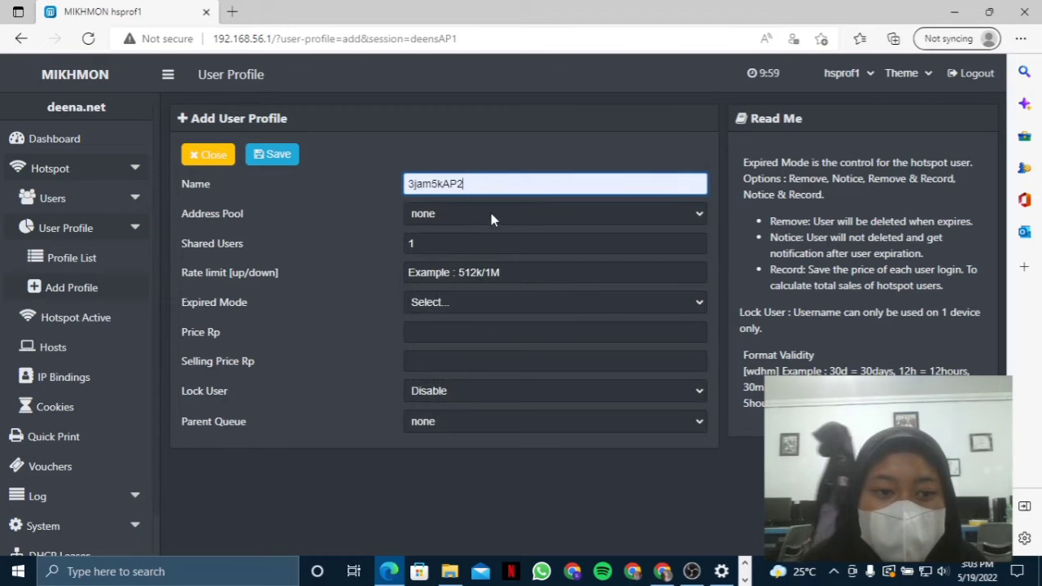
click(491, 215)
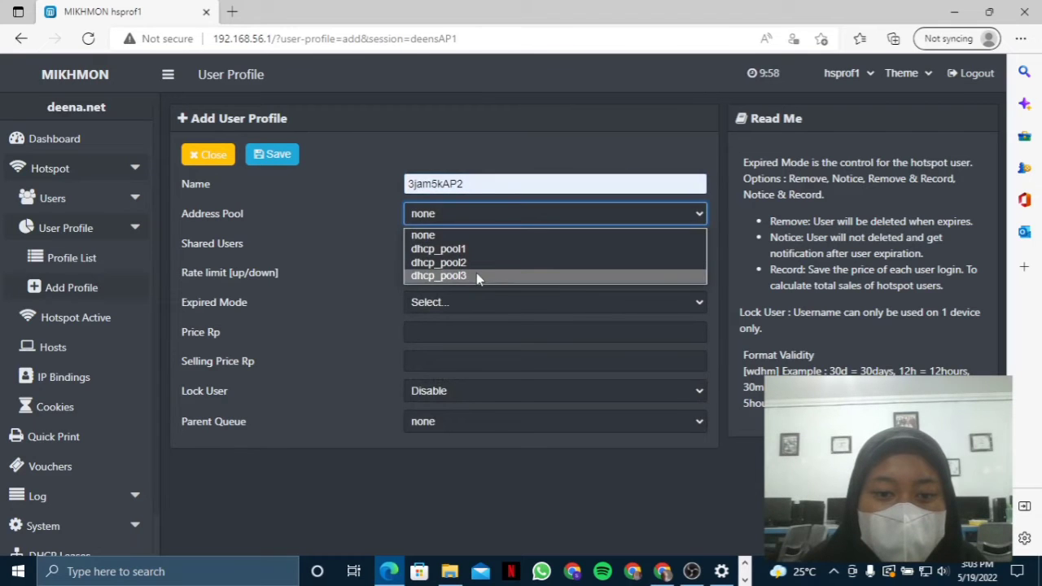
click(476, 276)
click(497, 181)
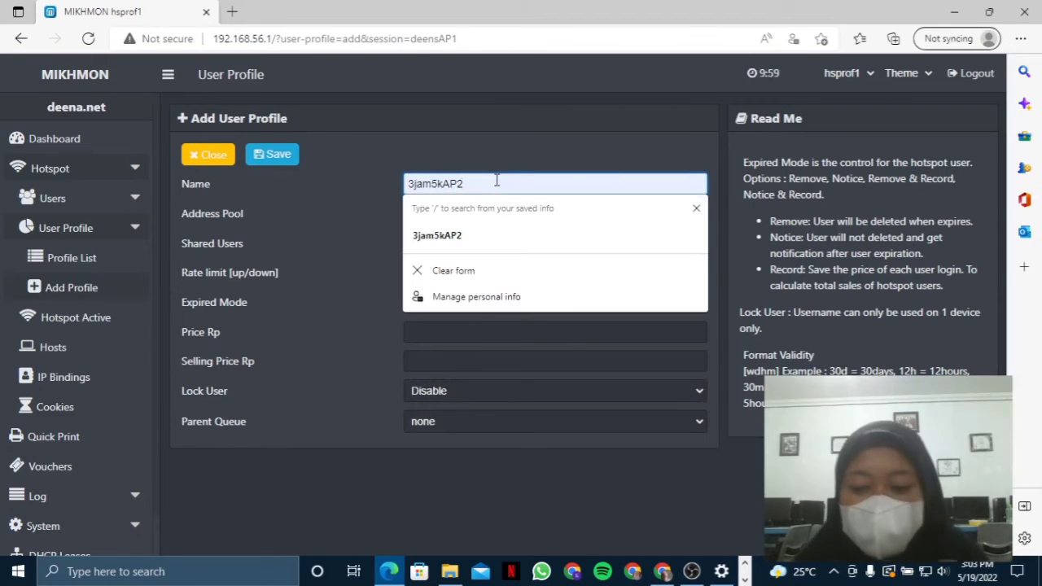
key(BackSpace)
text(1)
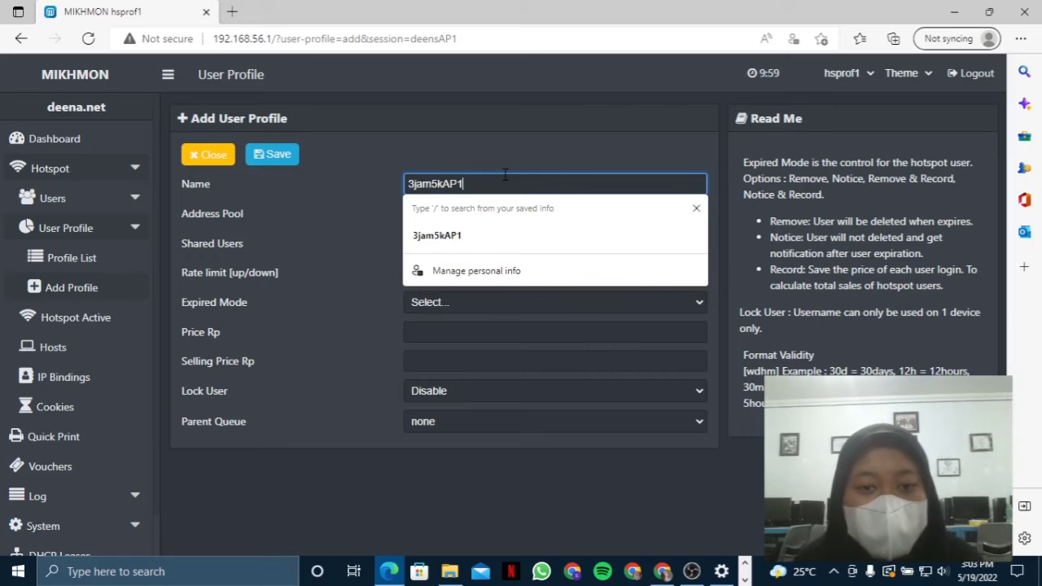
key(Escape)
click(504, 213)
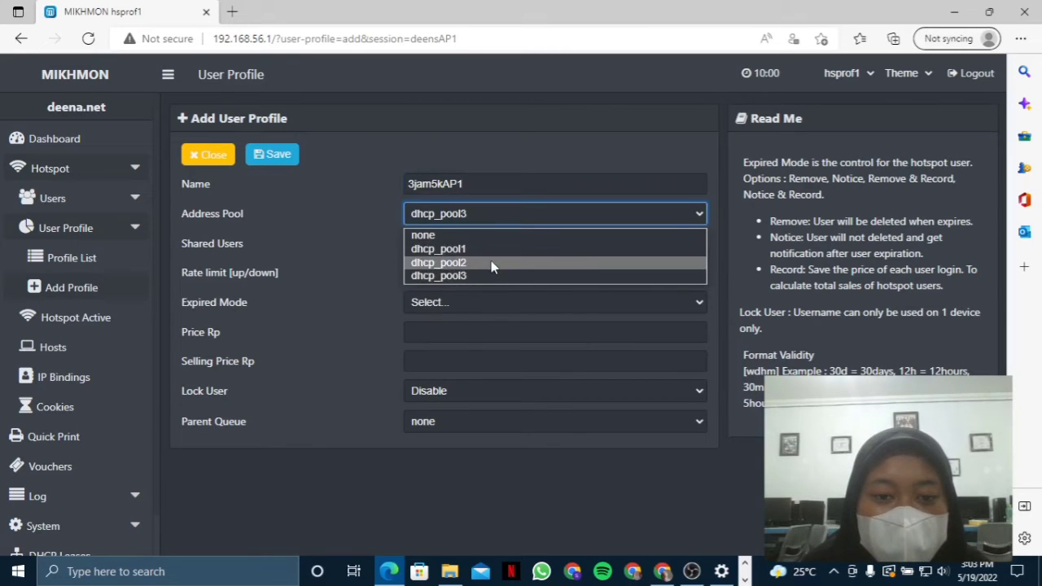
click(491, 261)
- Set rate limit 1M/1M, expired mode Remove, validity 1d, and price and selling price 5000
click(491, 243)
click(484, 274)
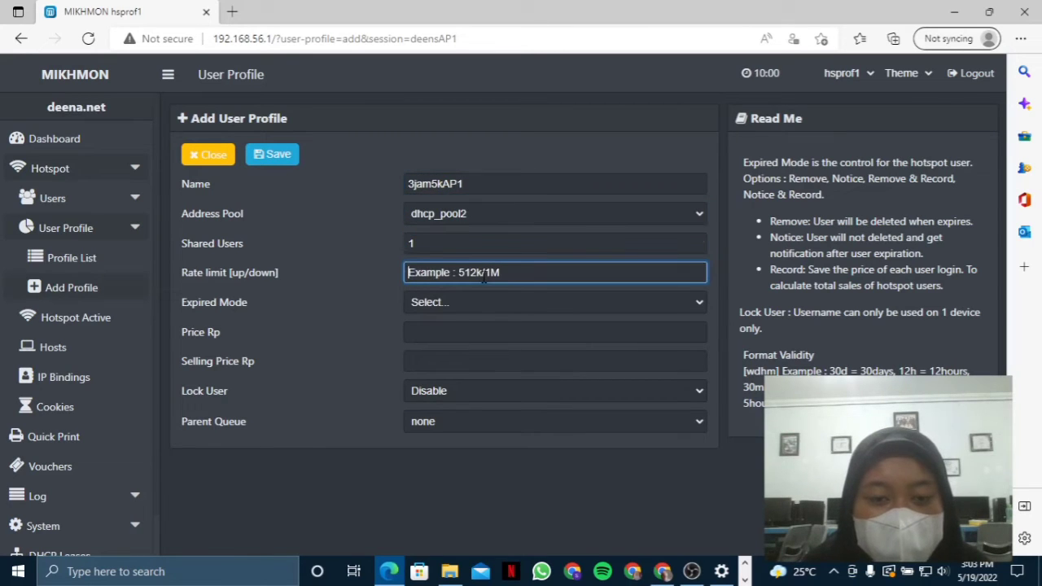
text(1)
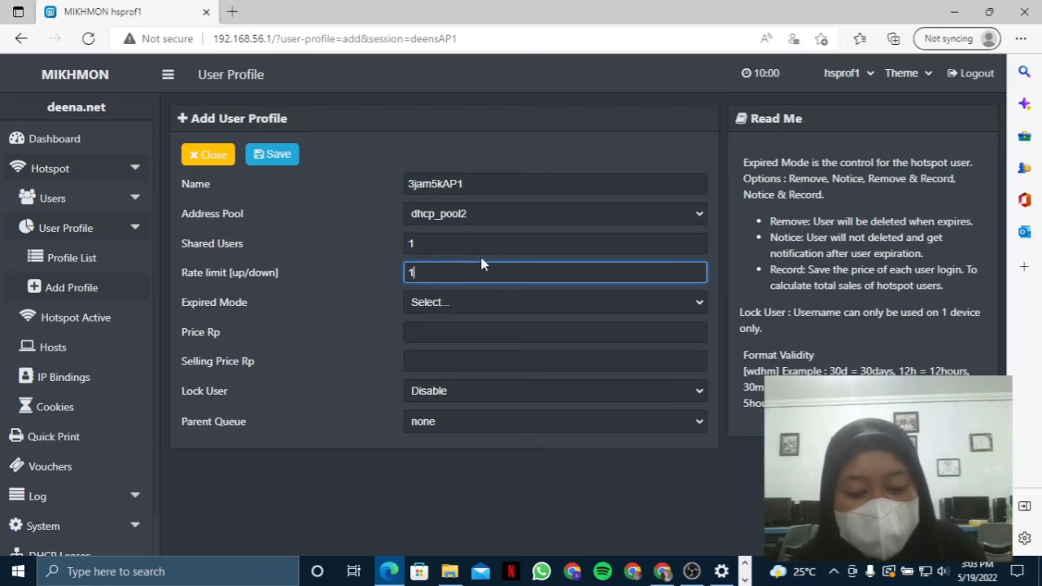
text(M/1)
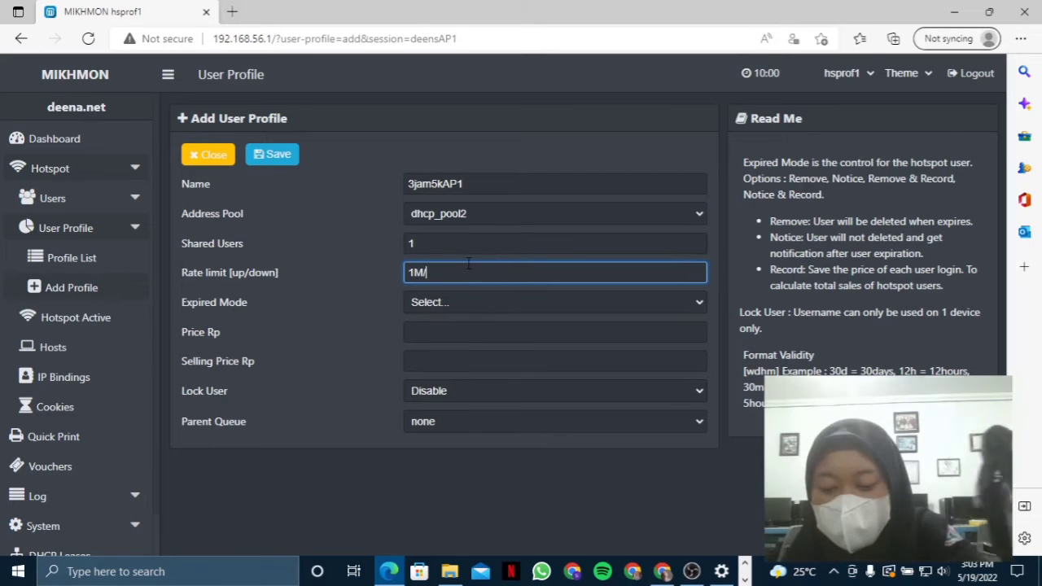
click(450, 302)
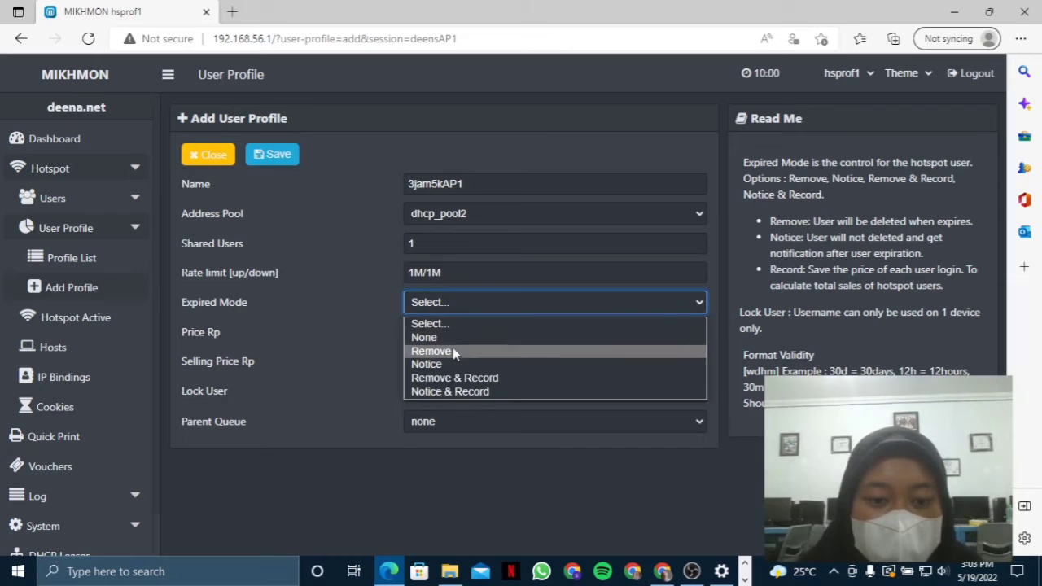
click(453, 348)
text(1d)
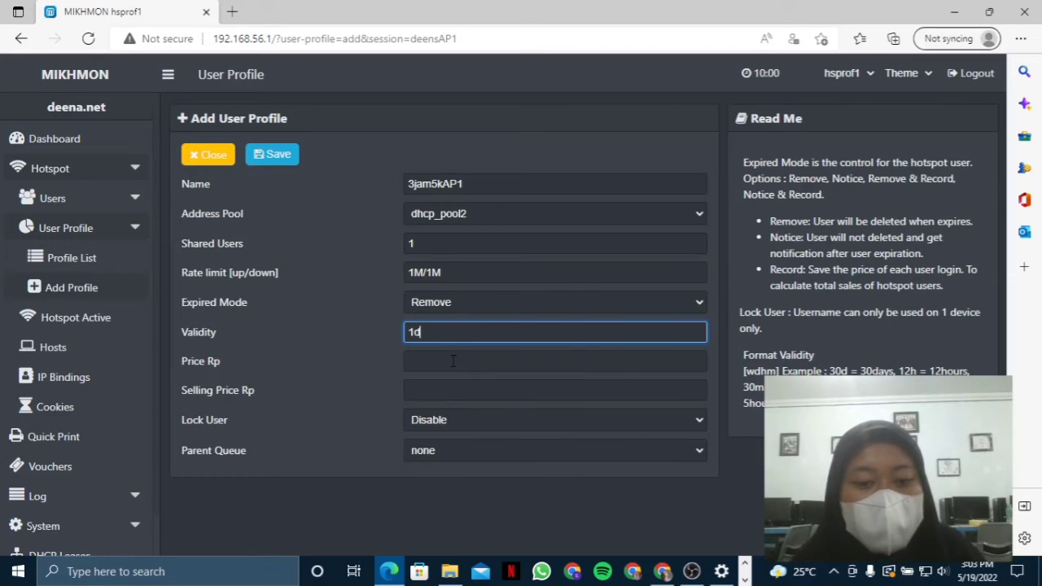
click(452, 360)
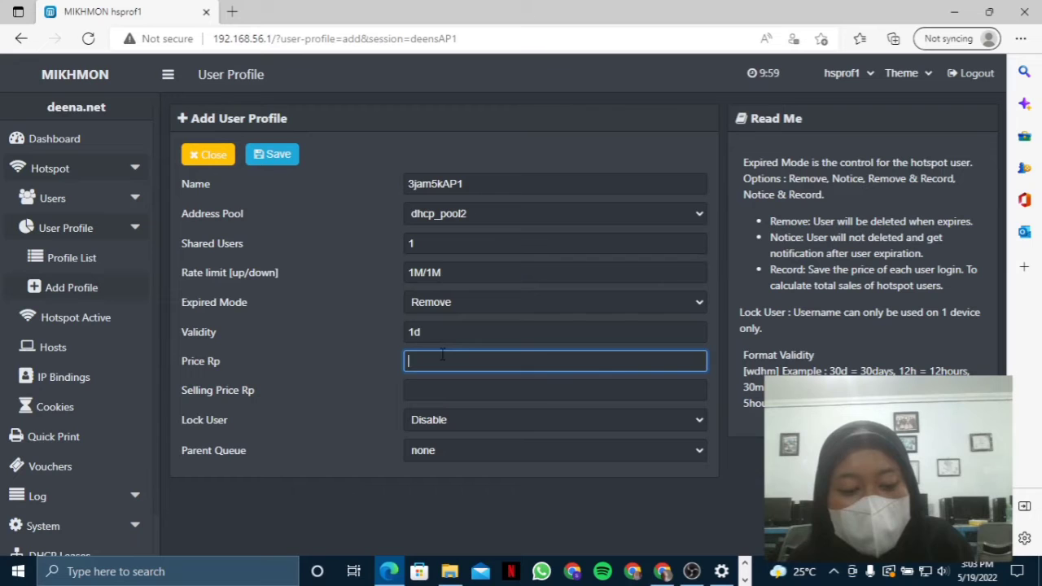
text(5000)
click(422, 393)
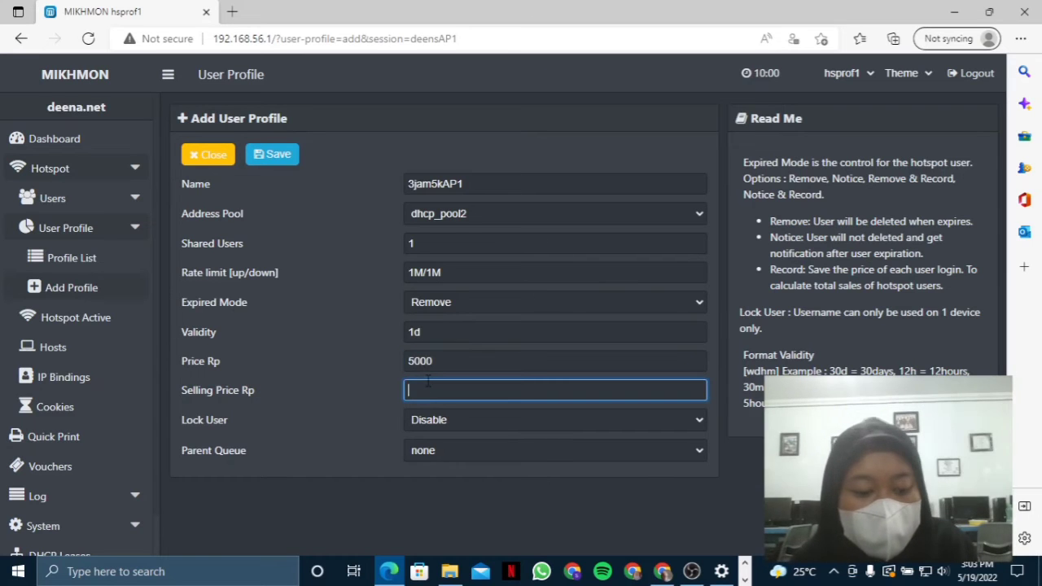
text(5000)
click(428, 421)
- Save the 3jam5kAP1 profile and view it in the profile list
click(281, 157)
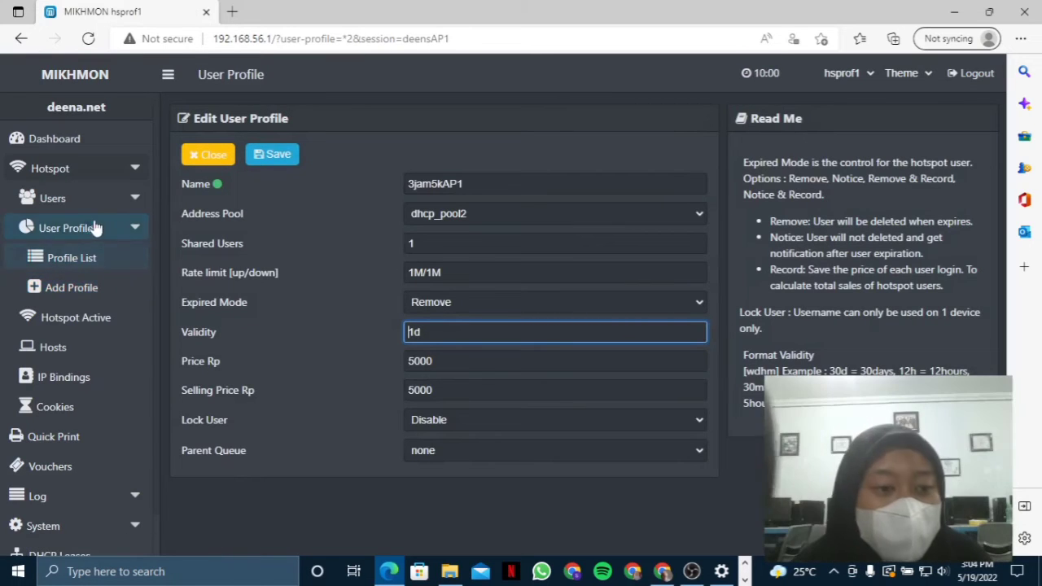
click(103, 261)
drag(297, 310, 638, 302)
click(557, 385)
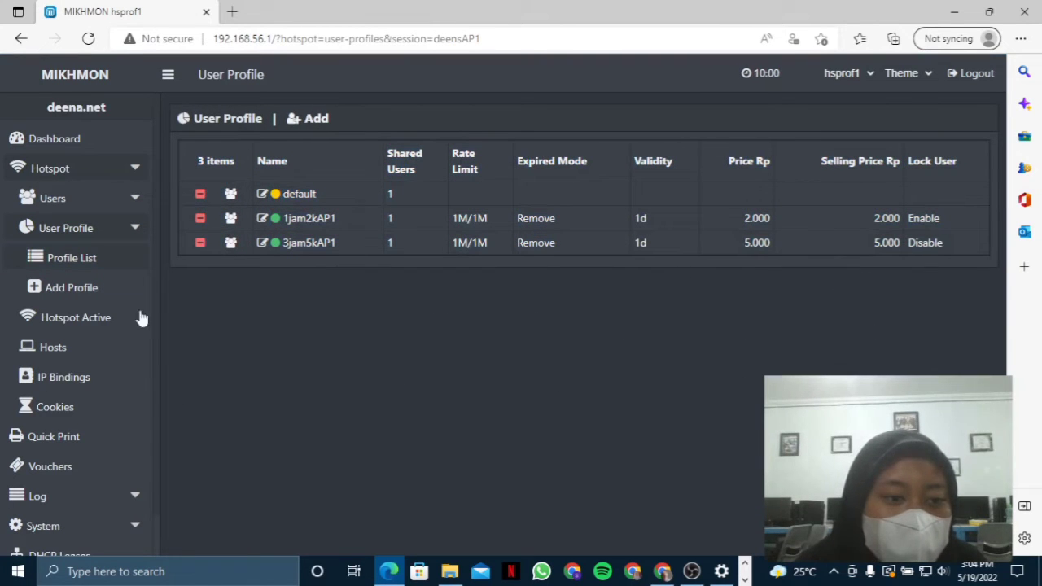
- In the voucher generator, set quantity 5, Username = Password, and name length 3
click(99, 199)
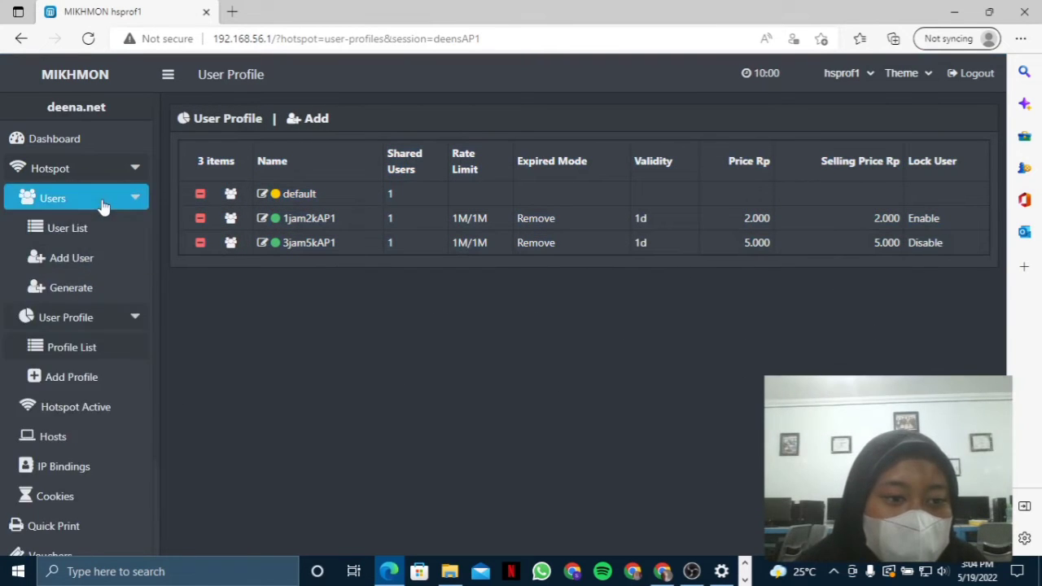
click(100, 289)
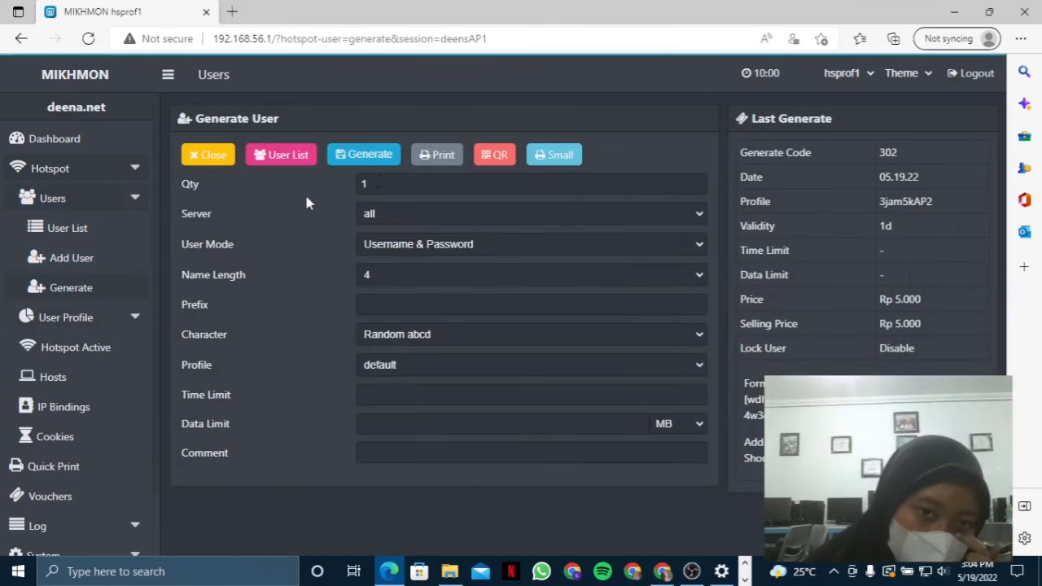
click(408, 184)
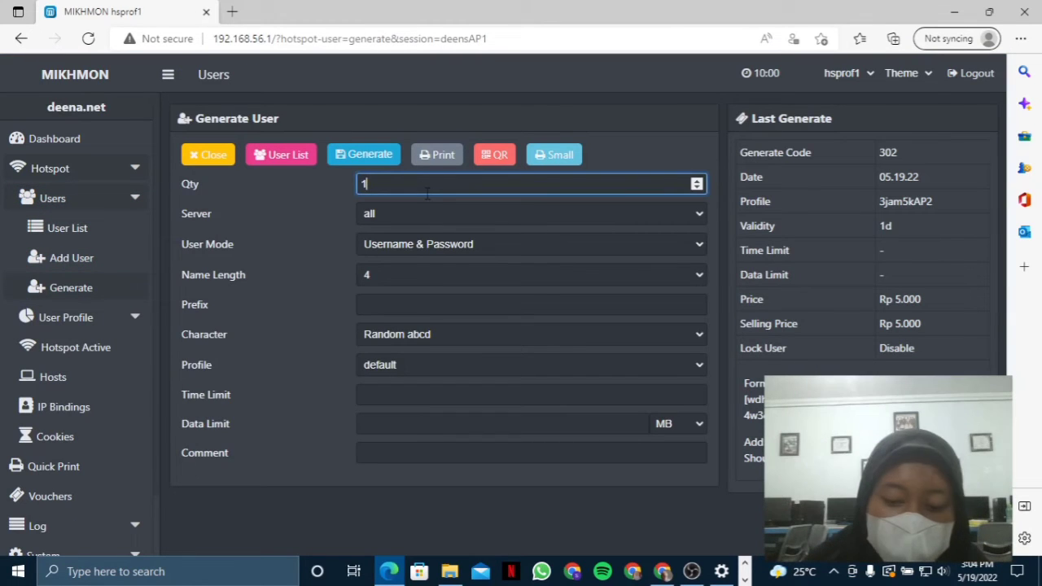
key(BackSpace)
text(5)
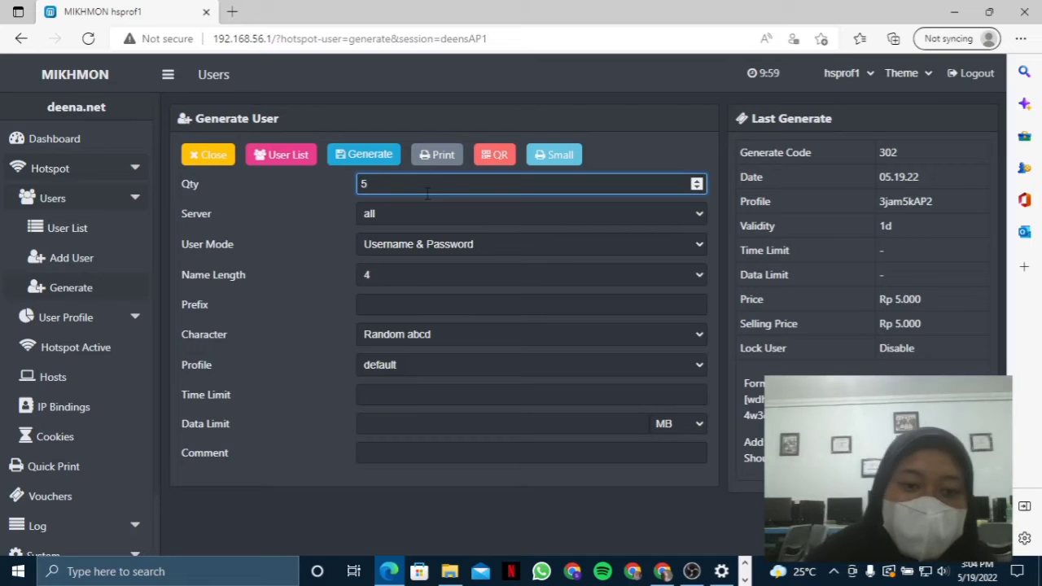
click(449, 241)
click(450, 279)
click(432, 277)
click(421, 310)
- Choose Random 1234 characters, profile 1jam2kAP1 and prefix AP1, then generate the vouchers
click(425, 307)
click(421, 336)
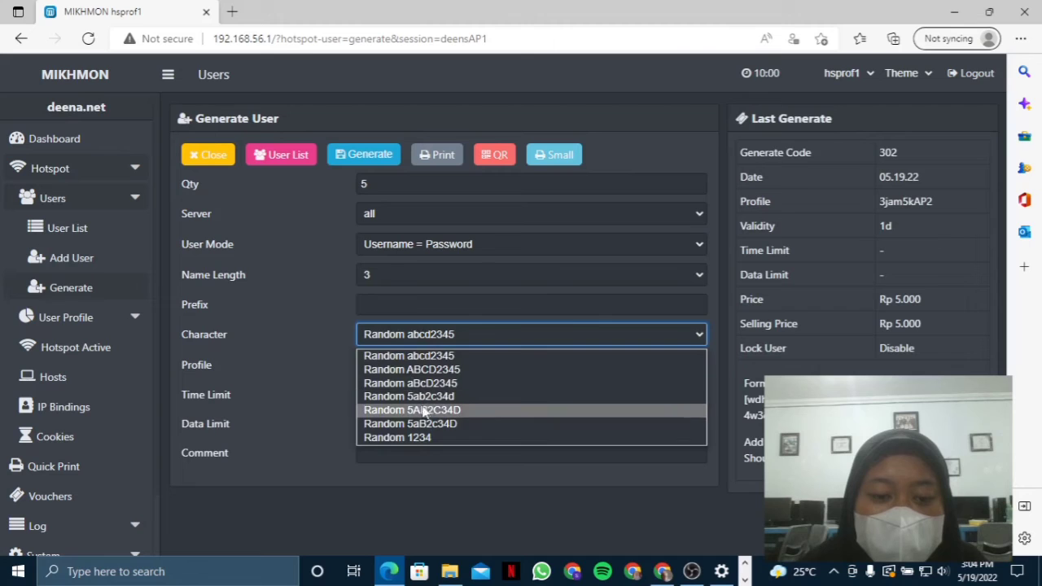
click(430, 303)
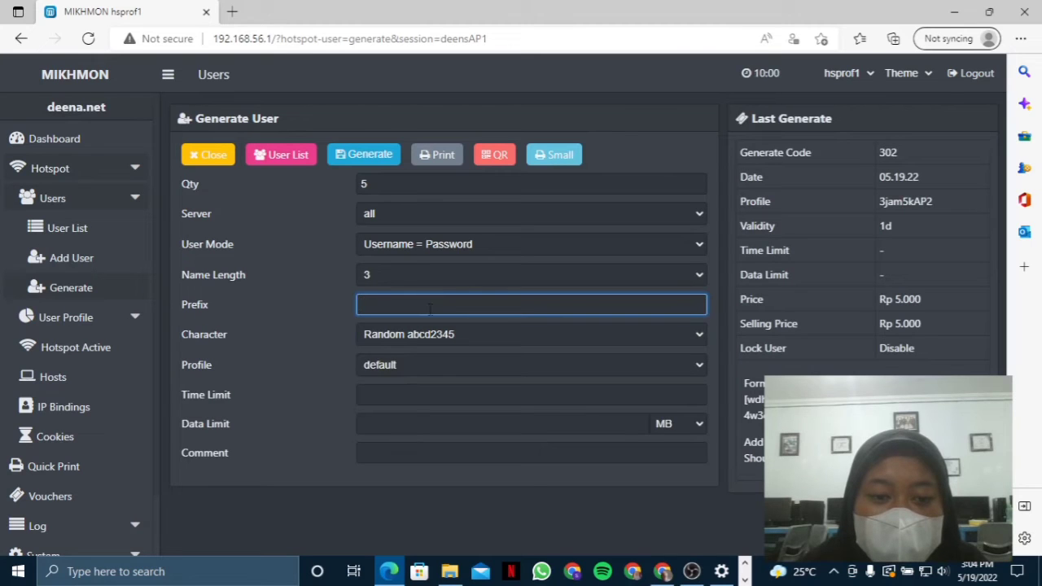
click(426, 337)
click(444, 305)
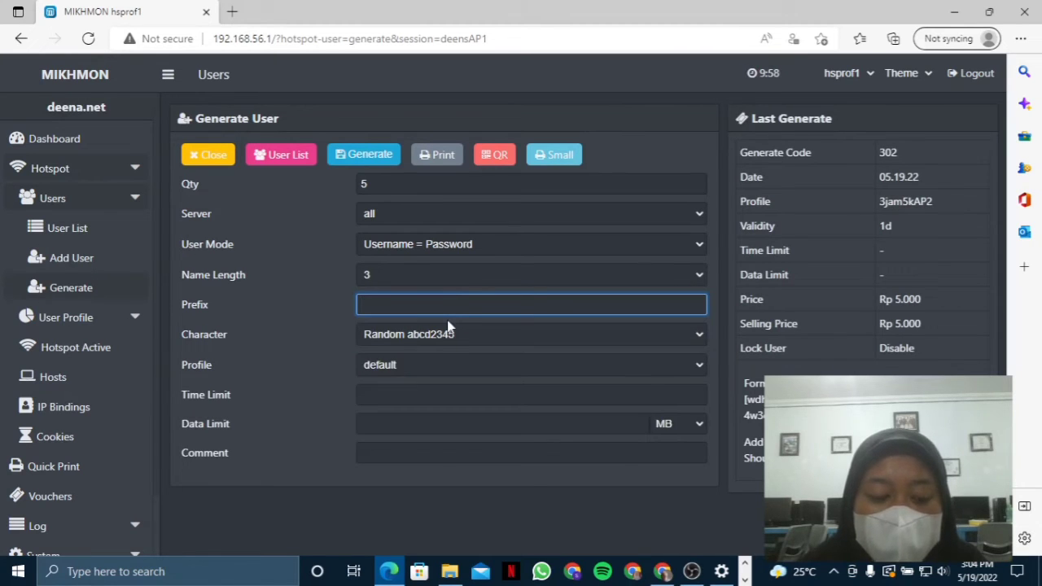
click(447, 334)
click(434, 431)
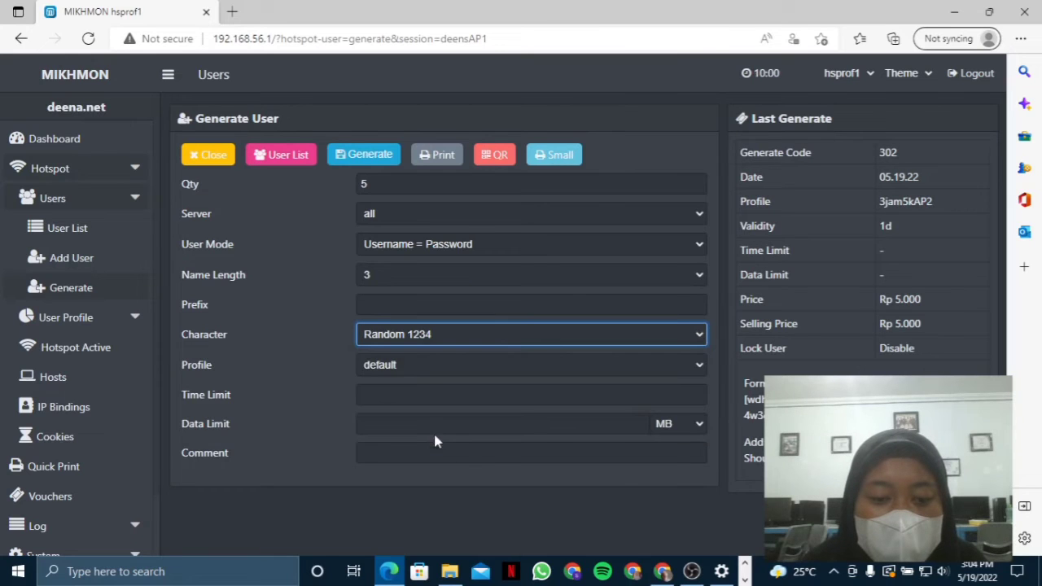
click(447, 364)
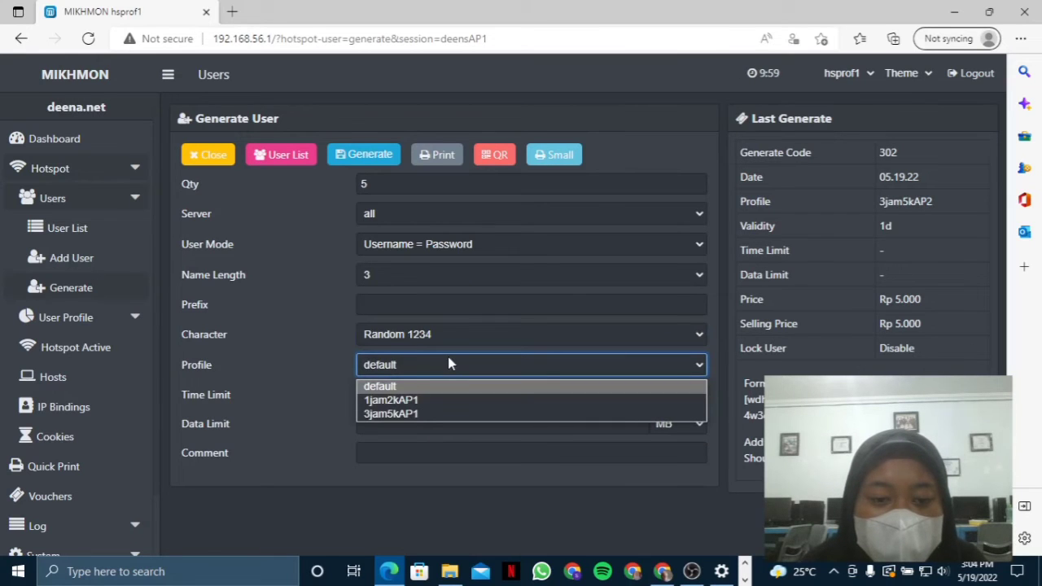
click(444, 400)
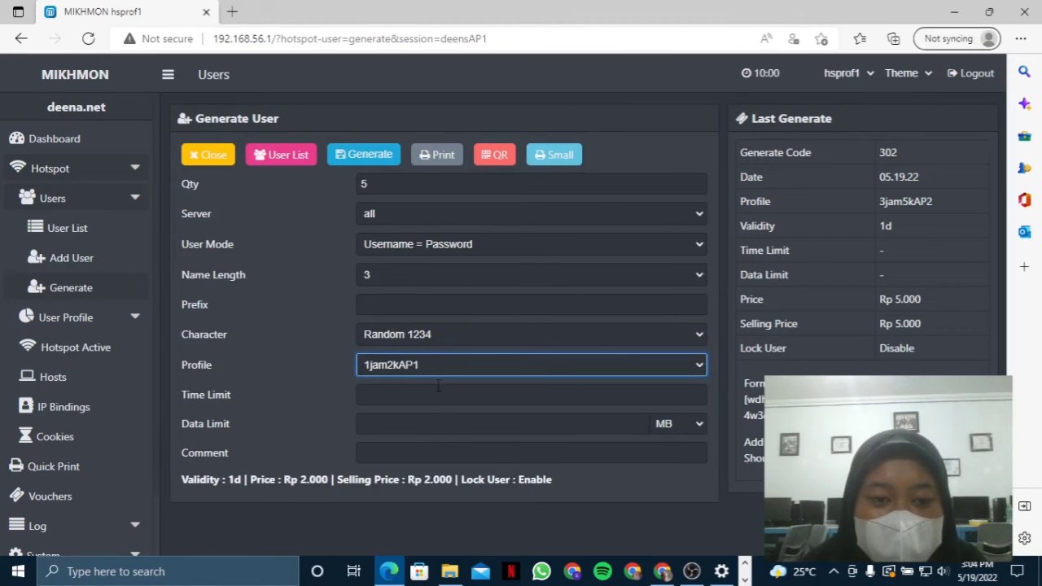
click(500, 307)
text(AP)
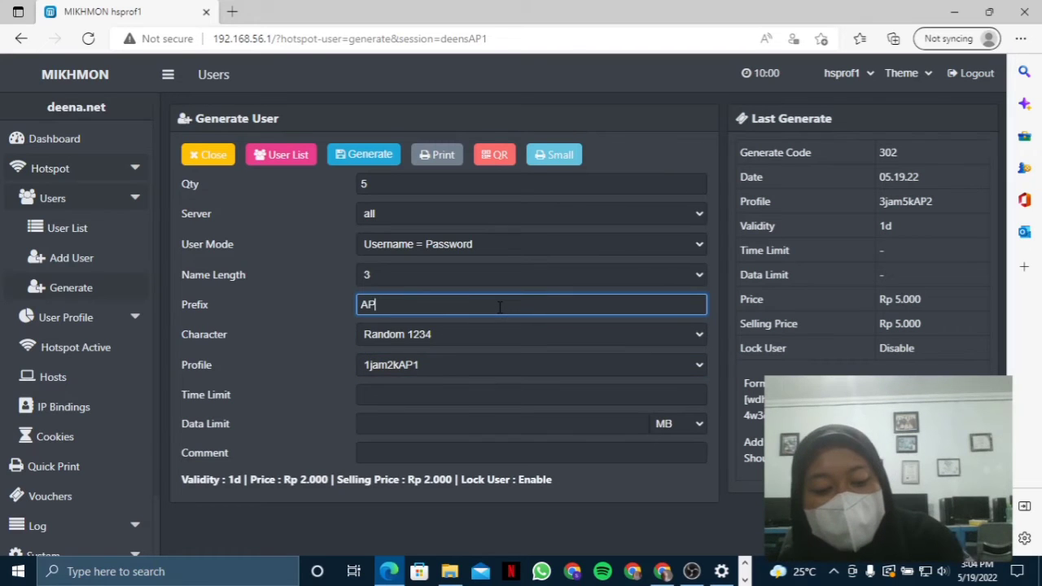
text(1)
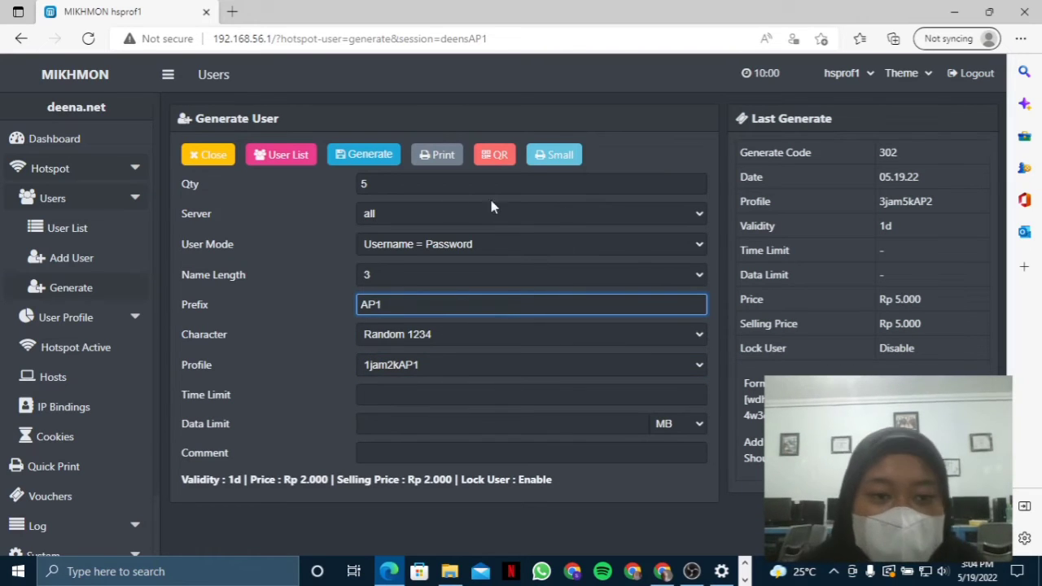
click(367, 156)
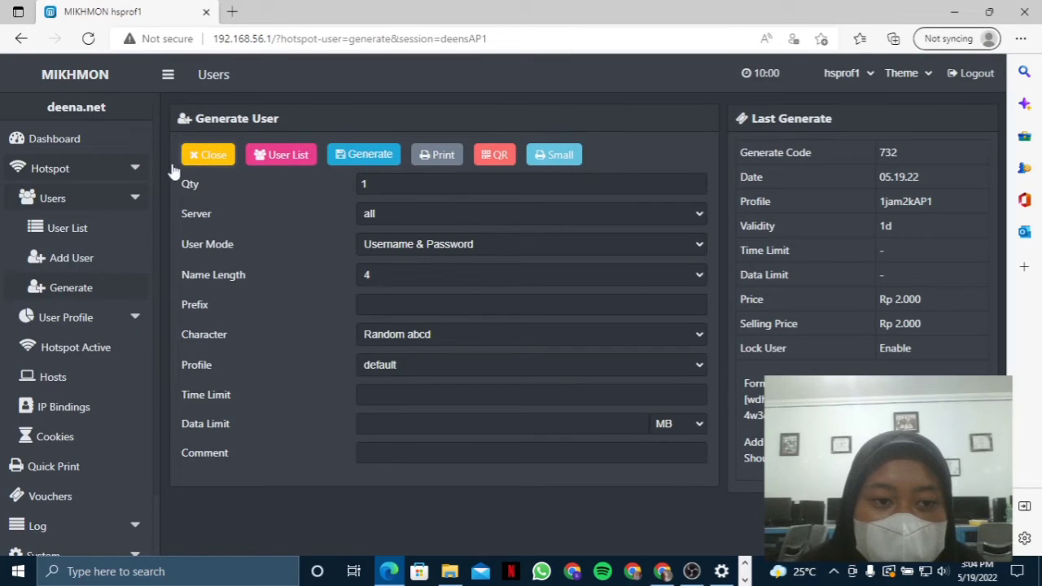
- On a fresh generate form, set quantity 5, Username = Password, length 3, Random 1234
click(71, 287)
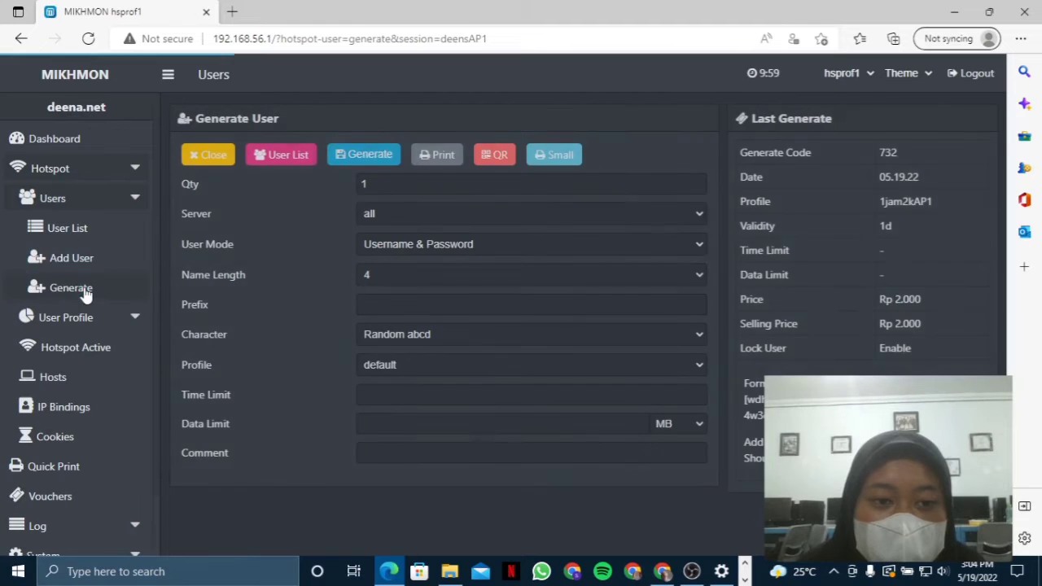
click(459, 183)
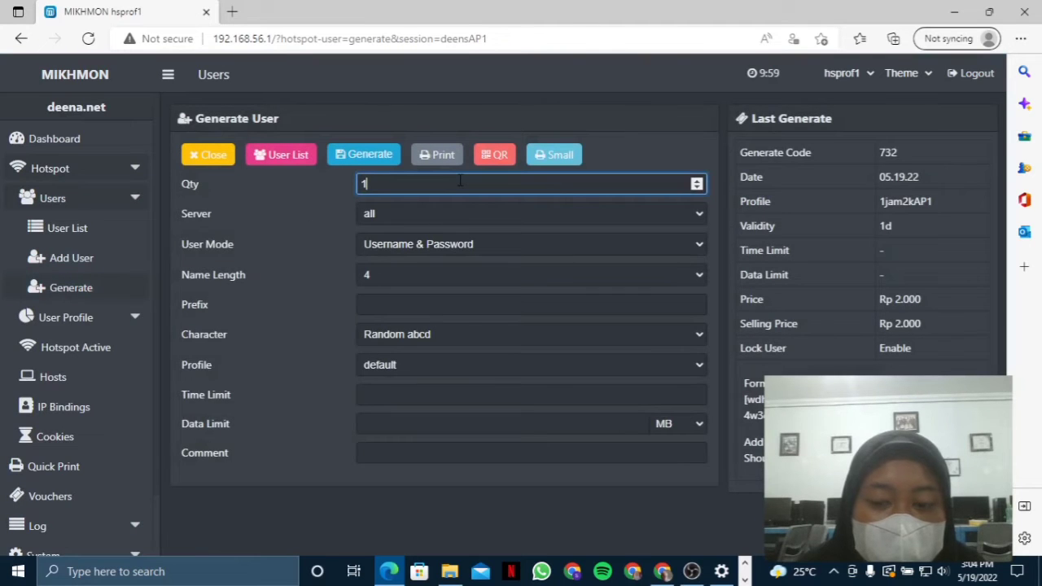
key(BackSpace)
text(5)
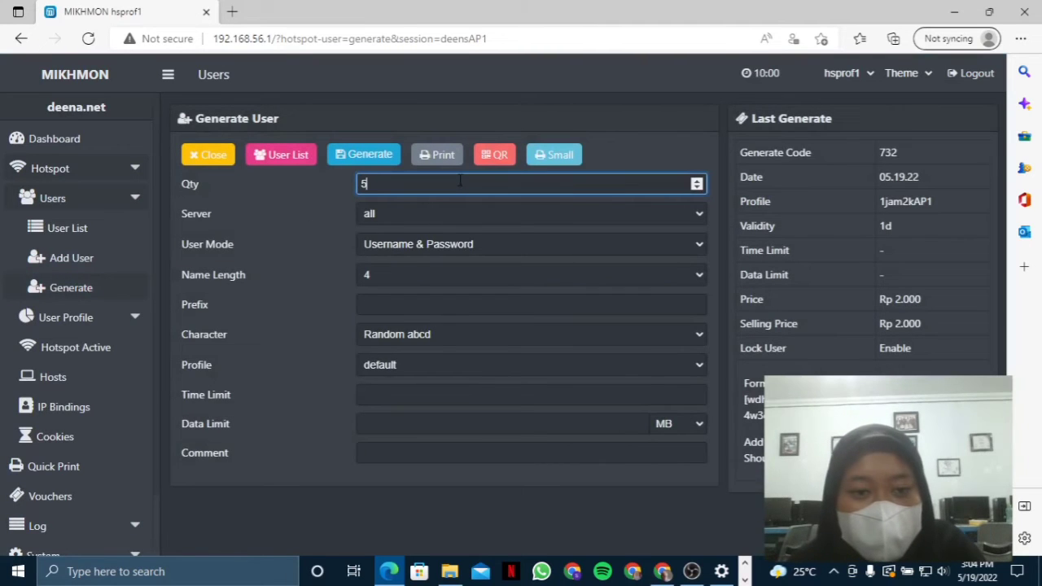
click(459, 245)
click(464, 279)
click(466, 283)
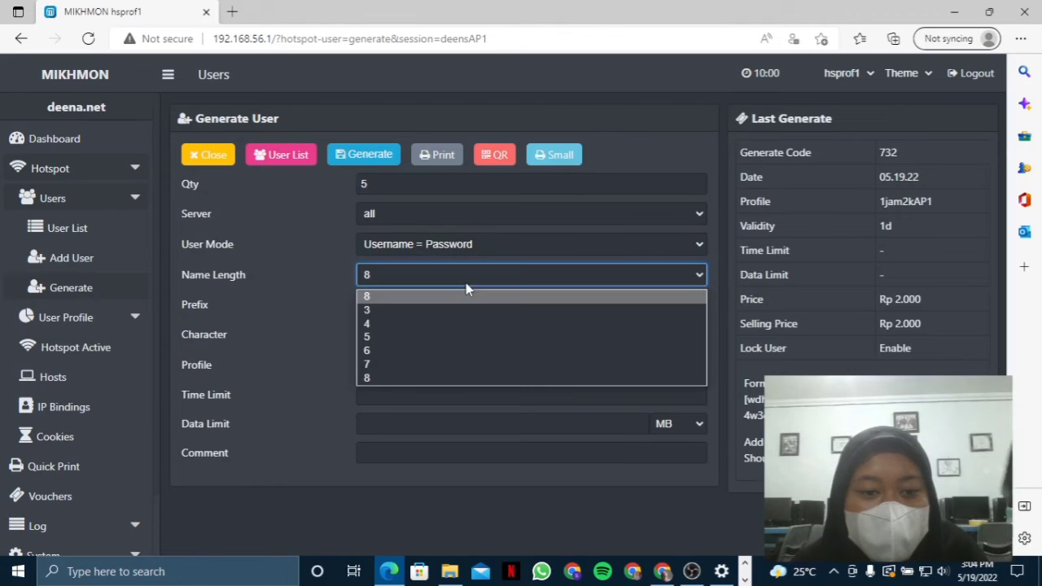
click(472, 310)
click(474, 329)
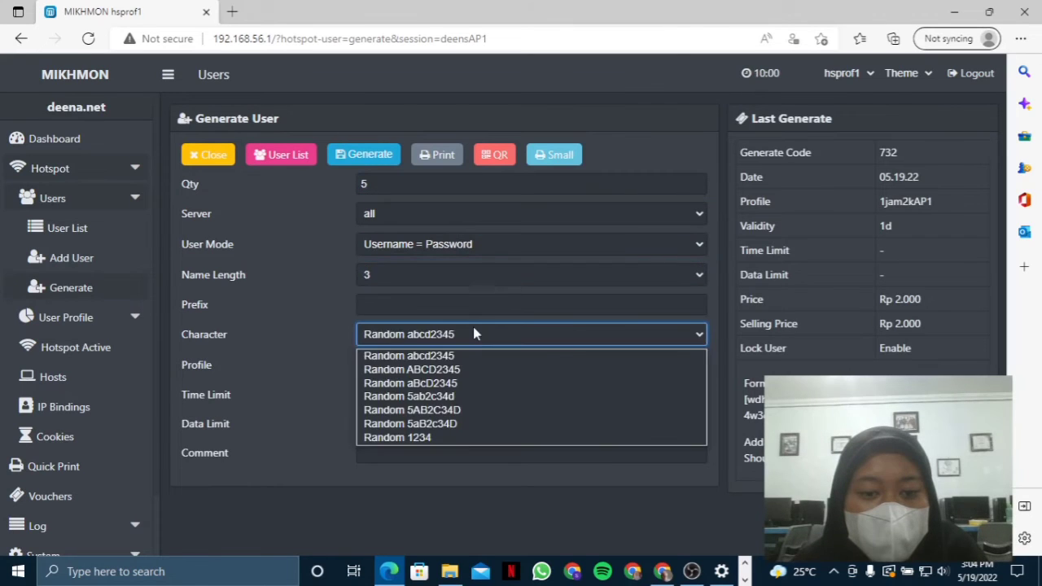
click(461, 438)
- Assign profile 3jam5kAP1 with prefix AP1, generate the vouchers, and open the user list
click(458, 368)
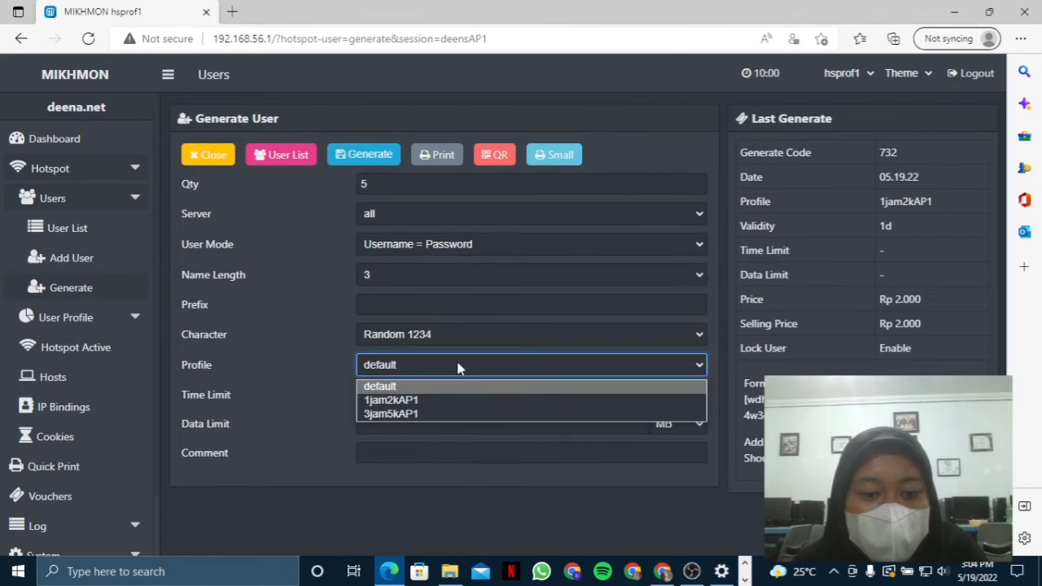
click(458, 415)
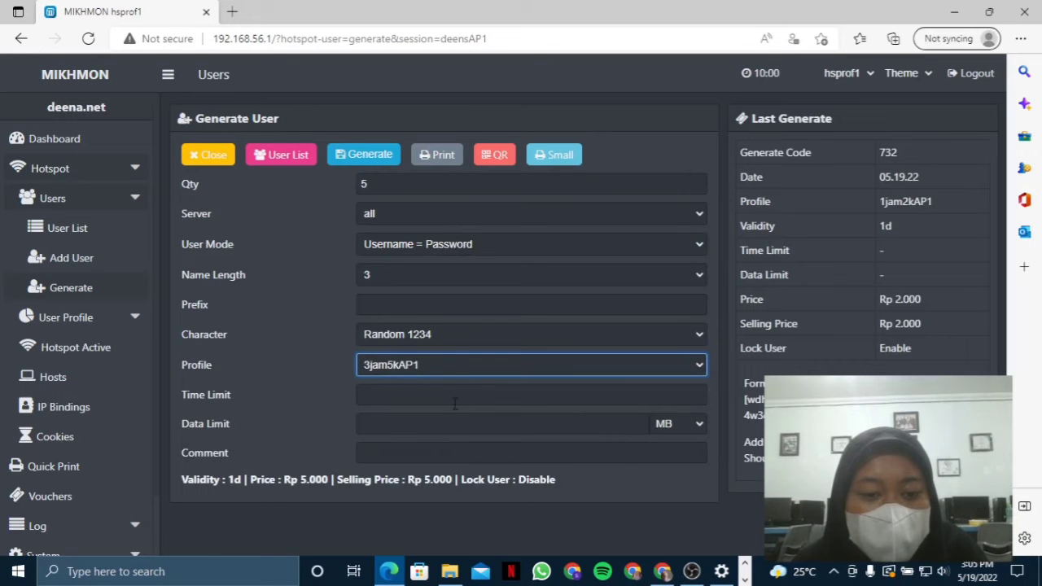
click(457, 312)
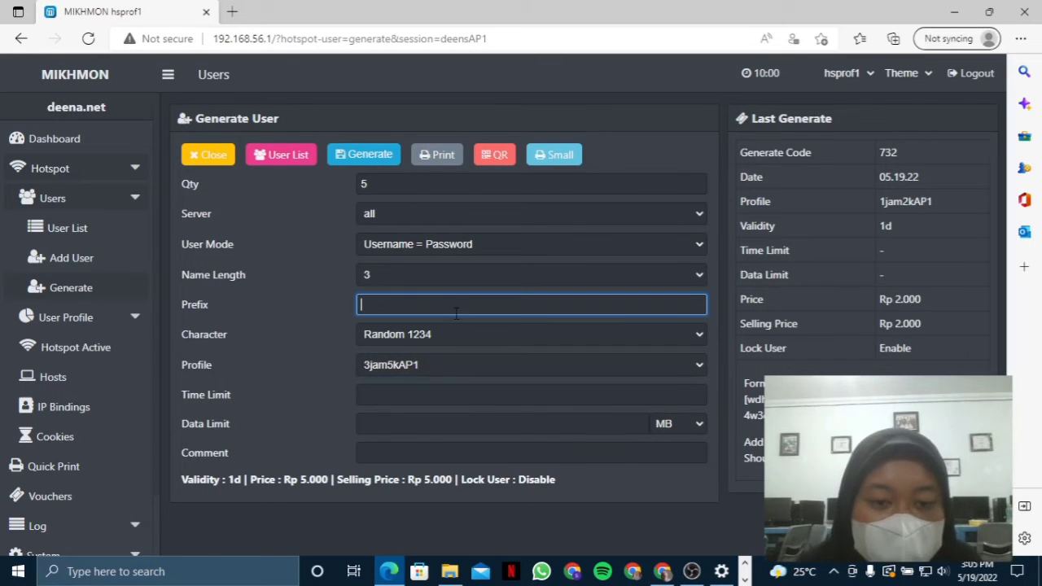
text(a)
key(BackSpace)
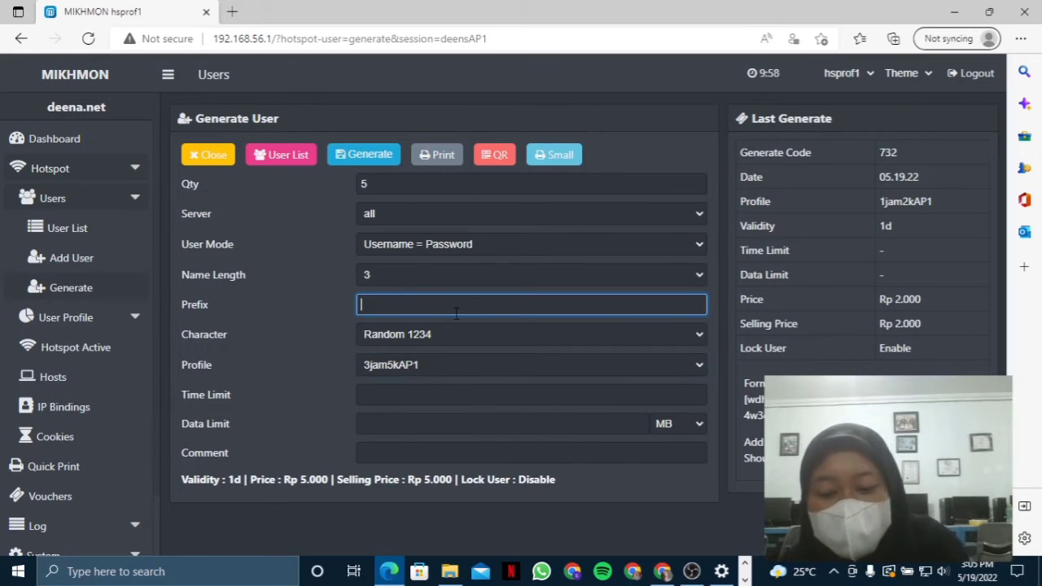
text(AP1)
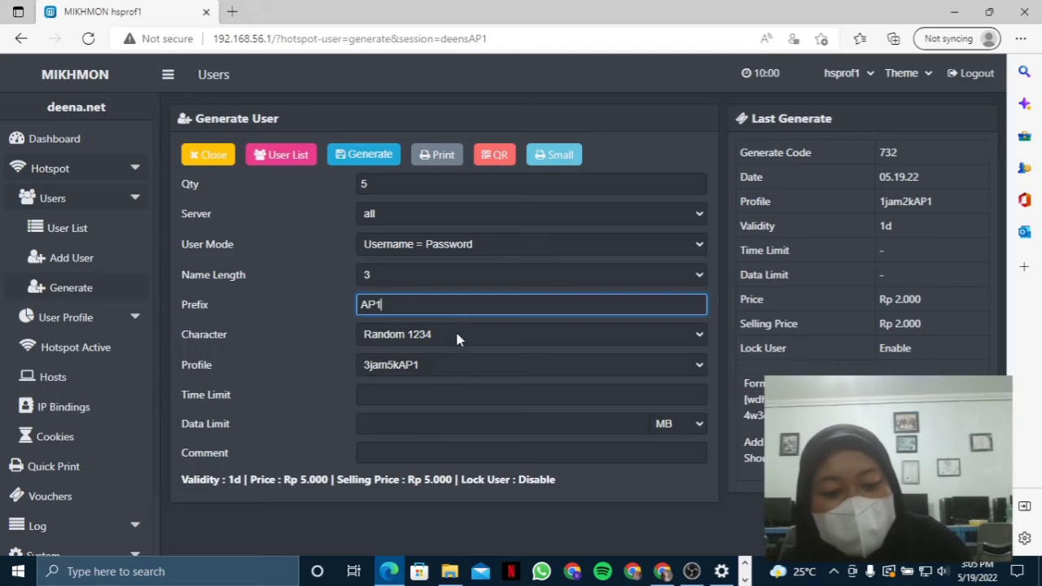
click(483, 369)
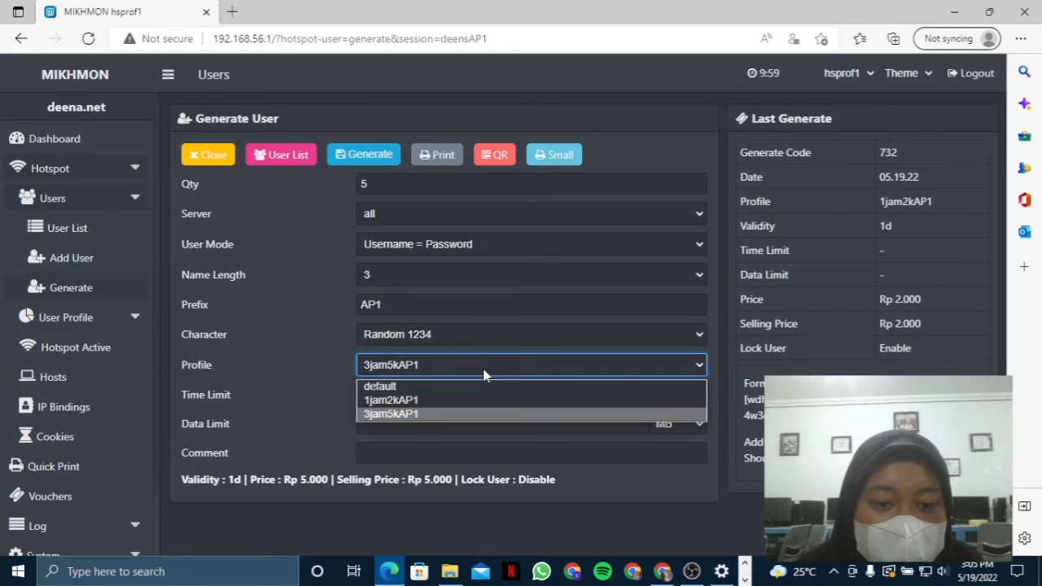
click(382, 159)
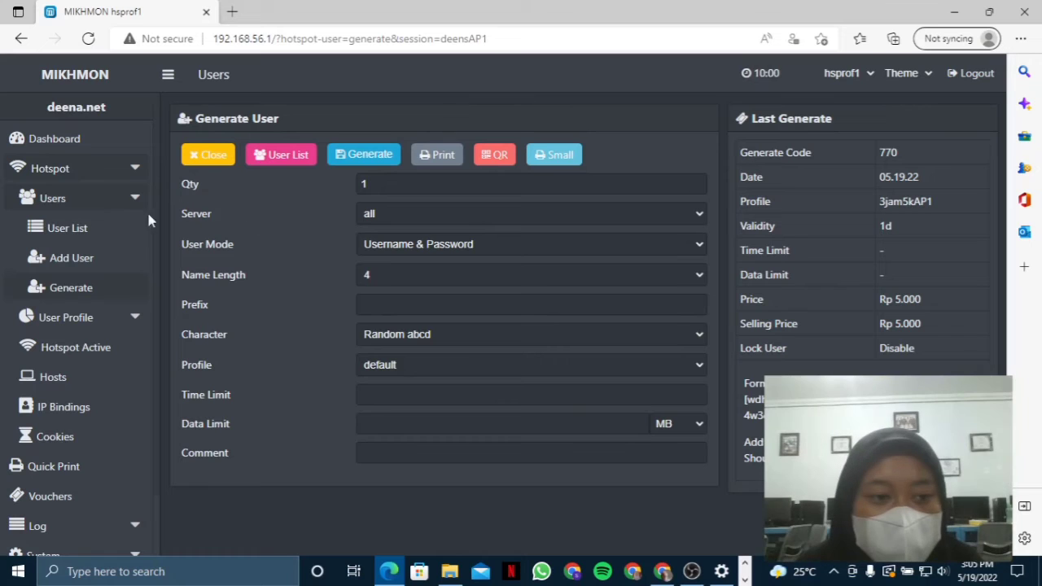
click(107, 226)
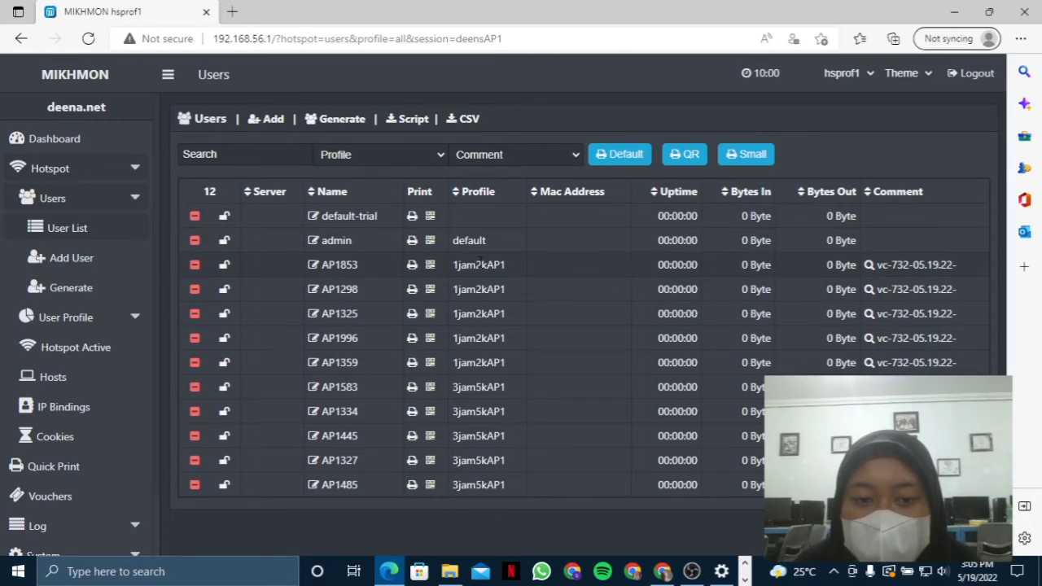
- Filter users to batch vc-732, open it as a Small printable sheet, then log out
click(931, 268)
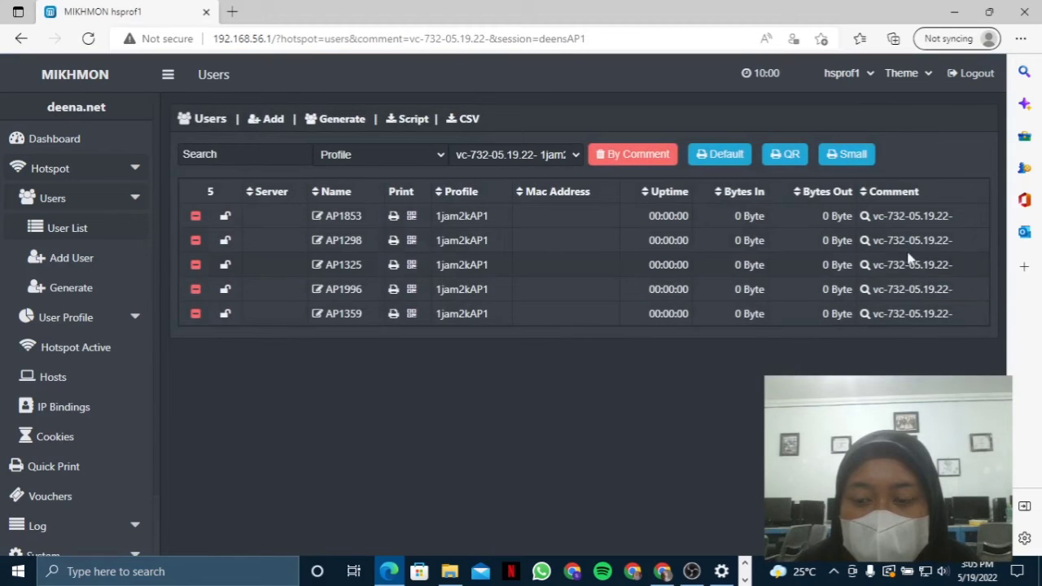
click(850, 155)
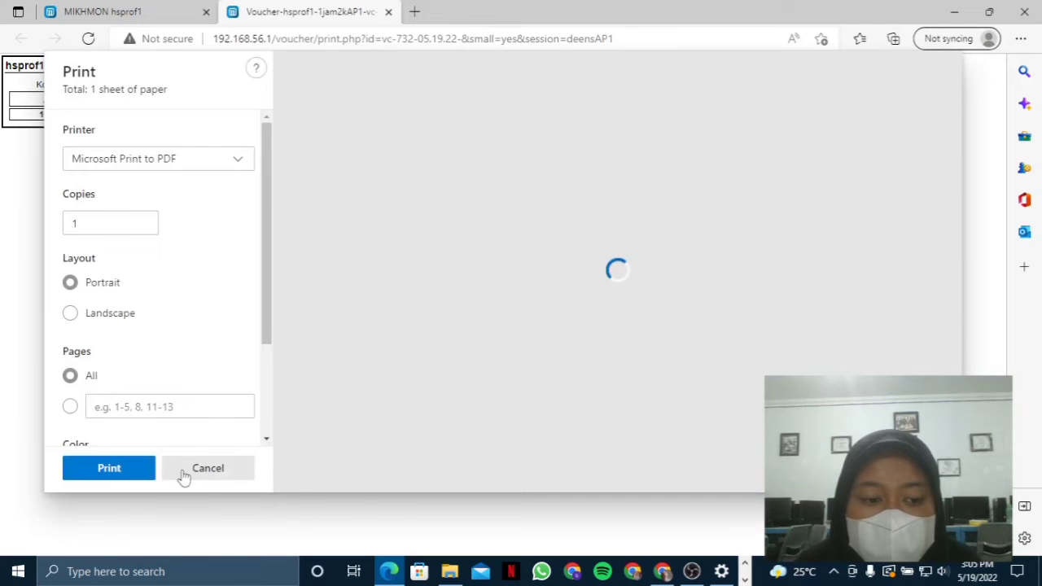
click(184, 472)
drag(631, 242, 35, 111)
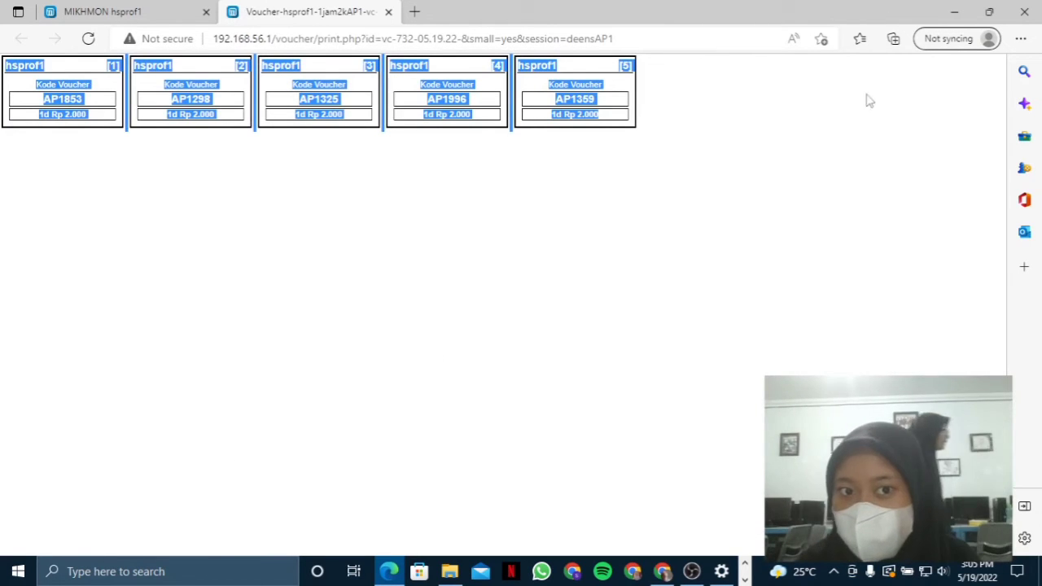
click(617, 460)
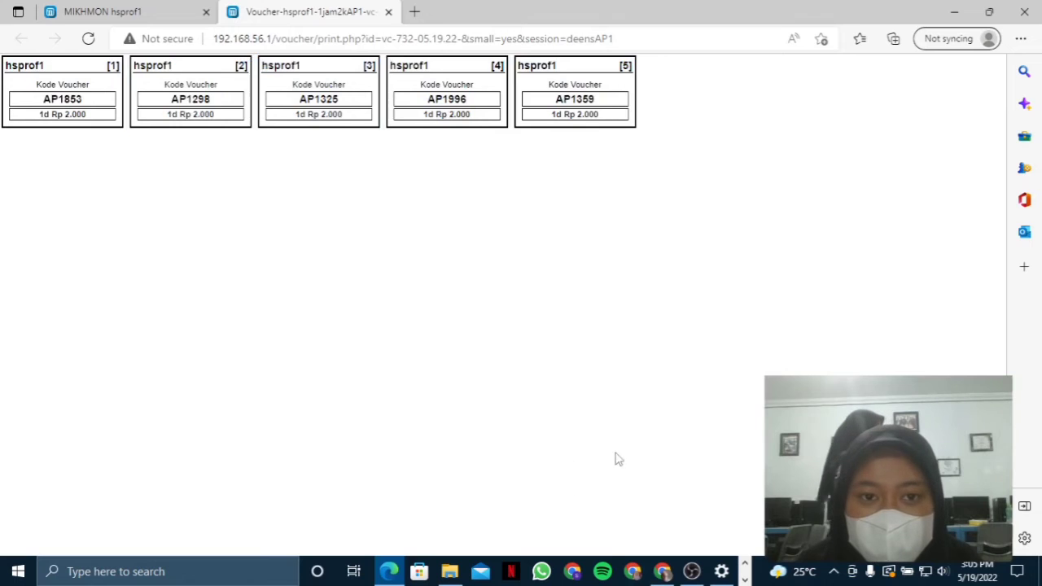
click(106, 11)
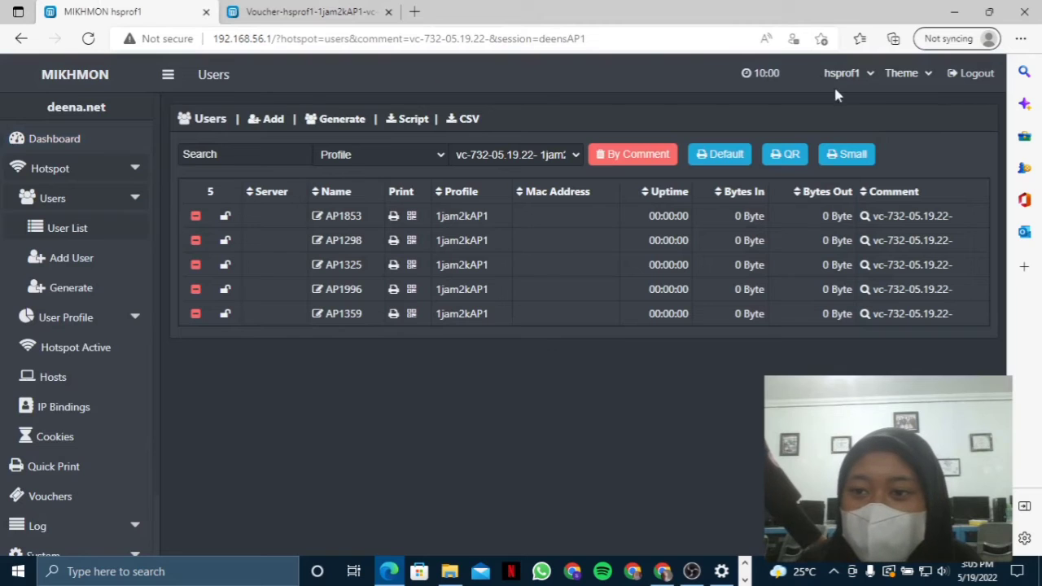
click(975, 77)
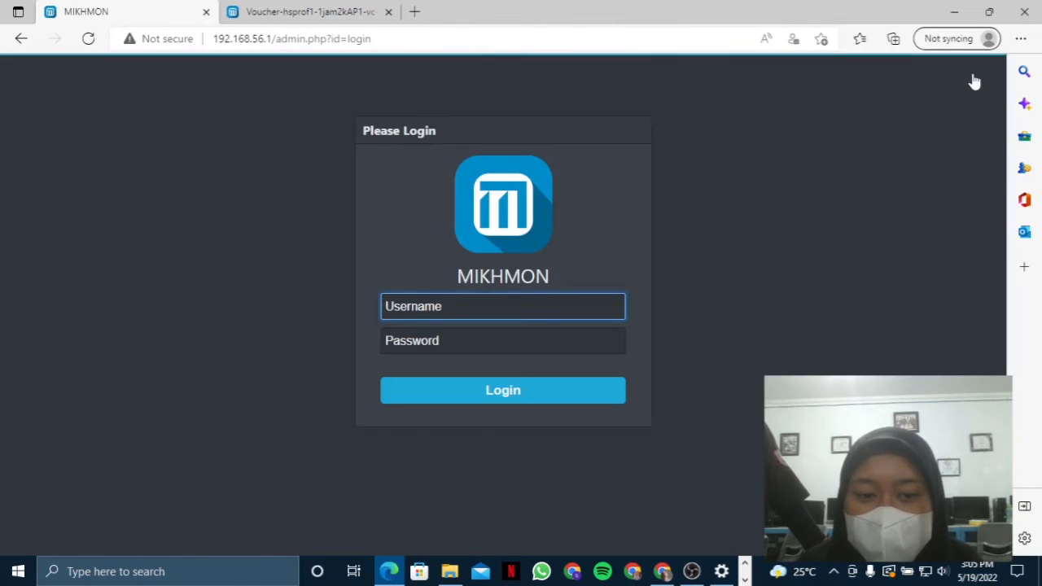
- Sign back in with the admin username and password and choose Add Router
click(537, 307)
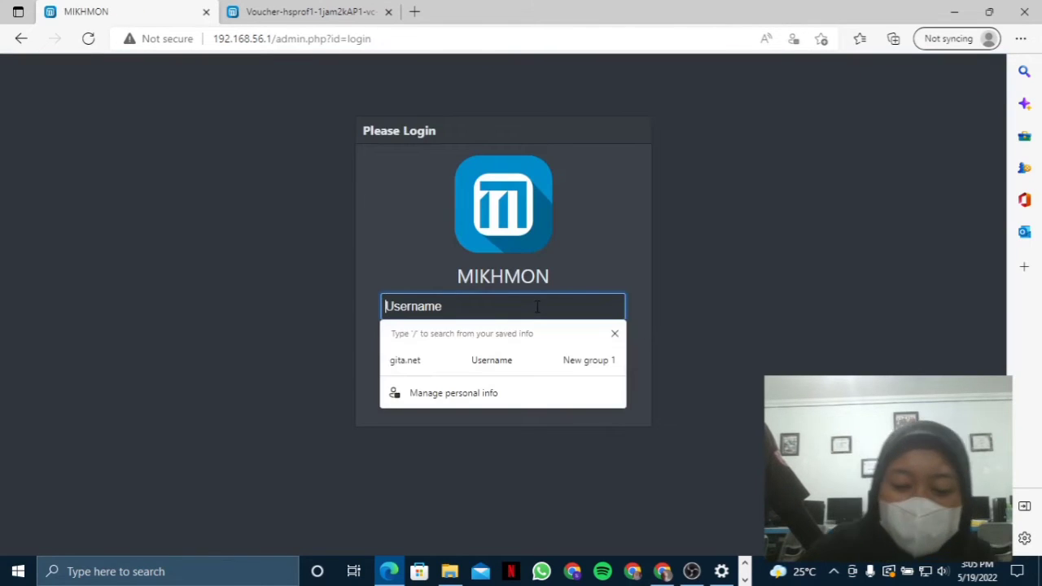
text(MIKHMON)
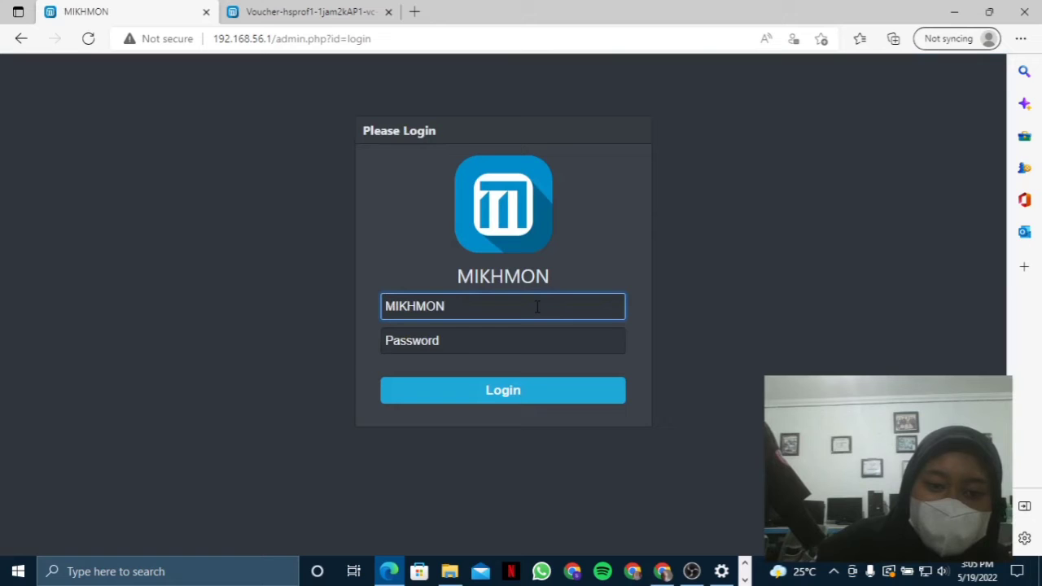
key(BackSpace)
key(BackSpace)
key(BackSpace)
key(BackSpace)
key(BackSpace)
key(BackSpace)
key(BackSpace)
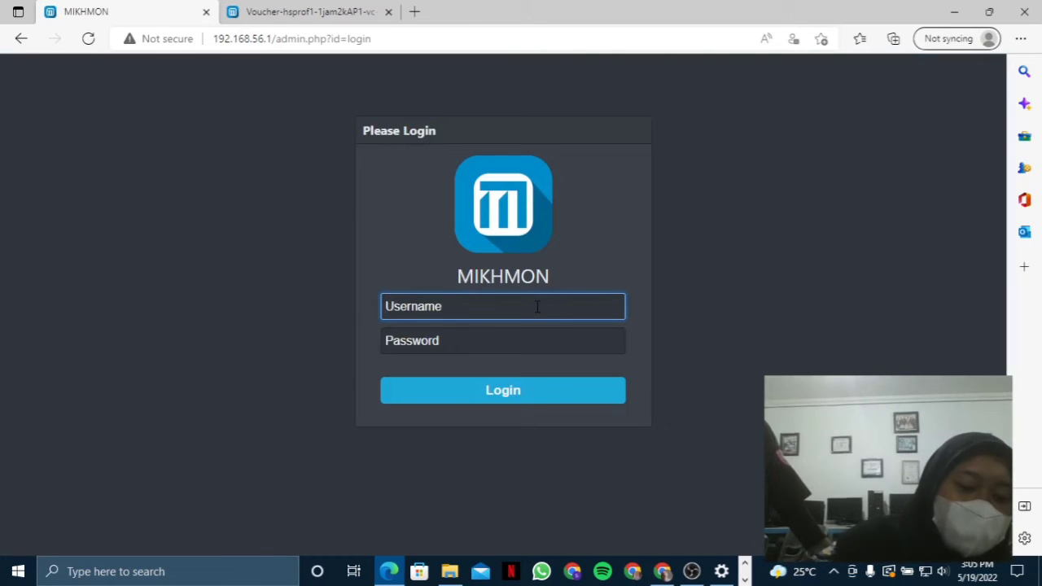
text(mikhmon)
click(505, 342)
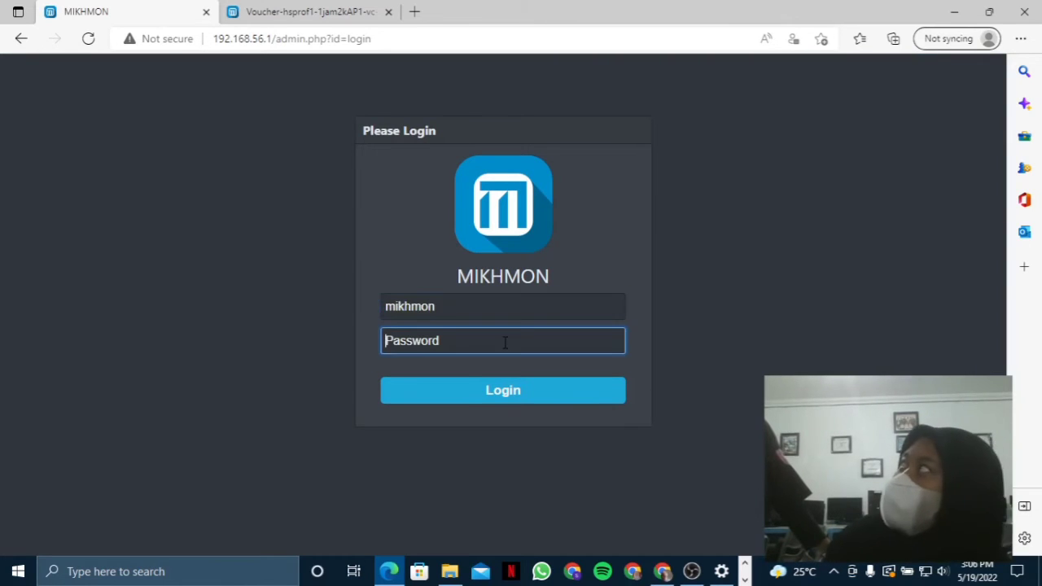
text(1234)
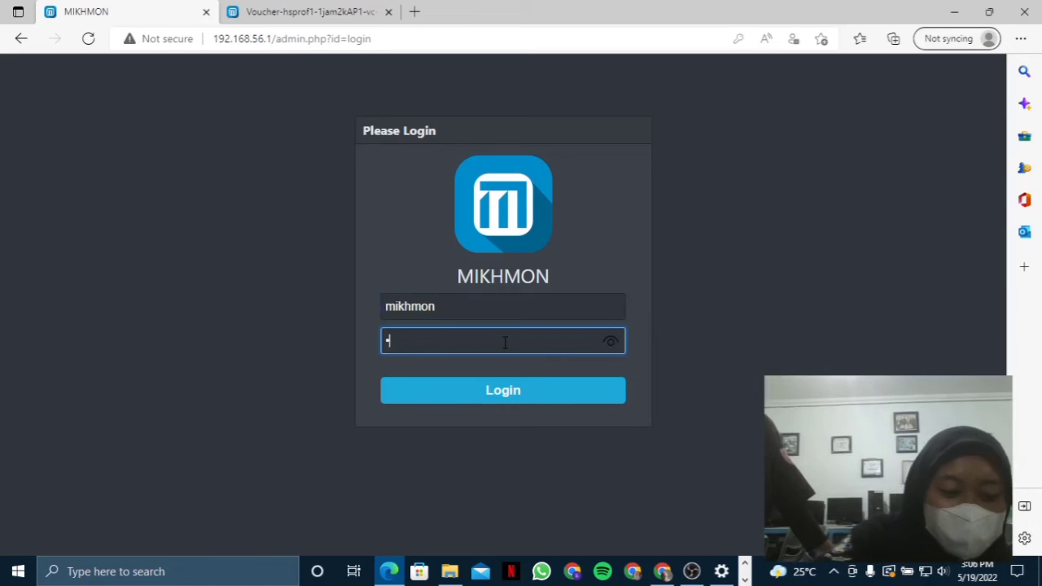
key(Return)
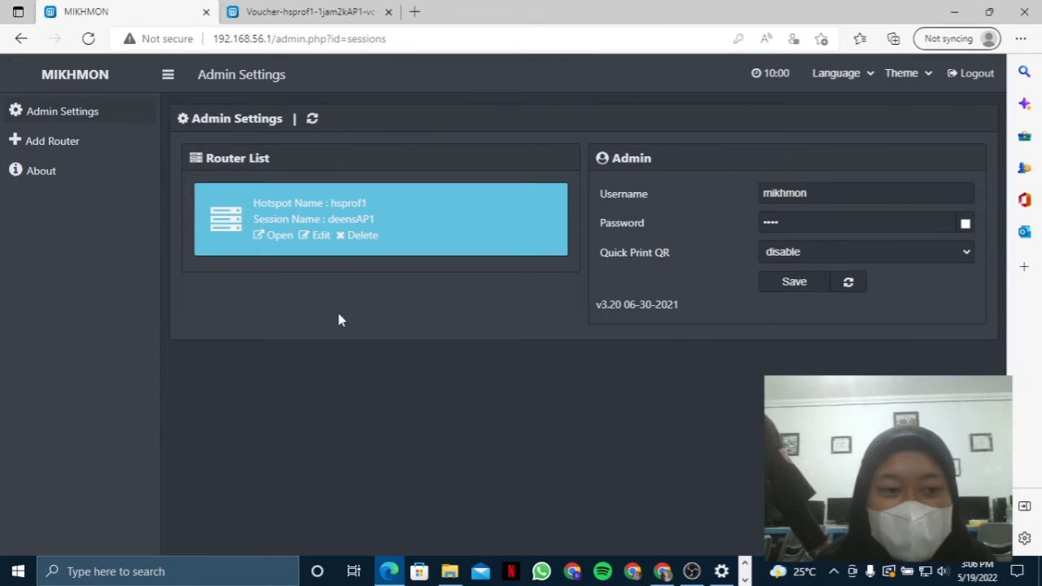
click(128, 151)
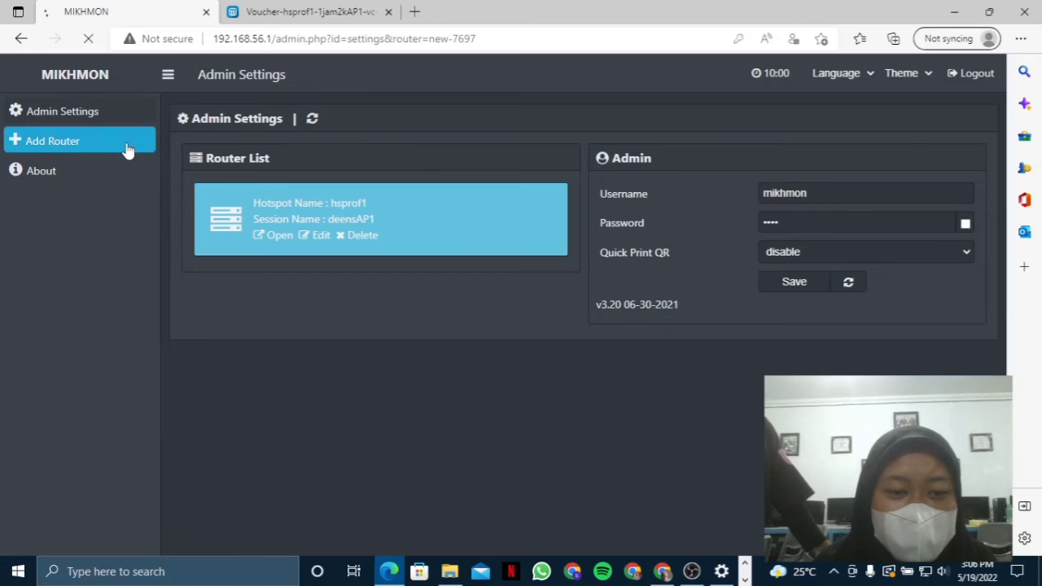
- Name the new router session deensAP2 and move to the IP MikroTik field
click(362, 200)
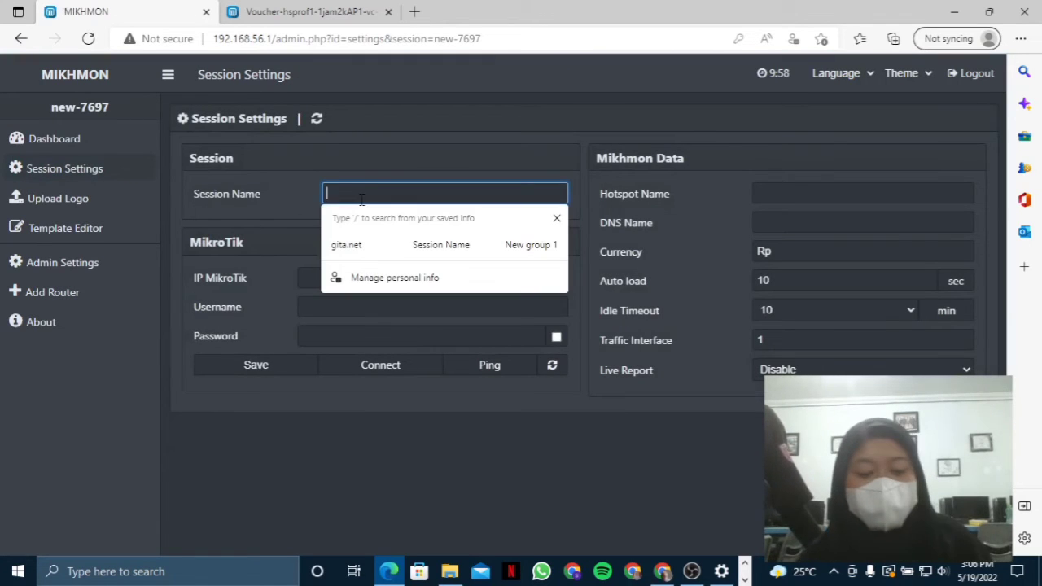
text(deens)
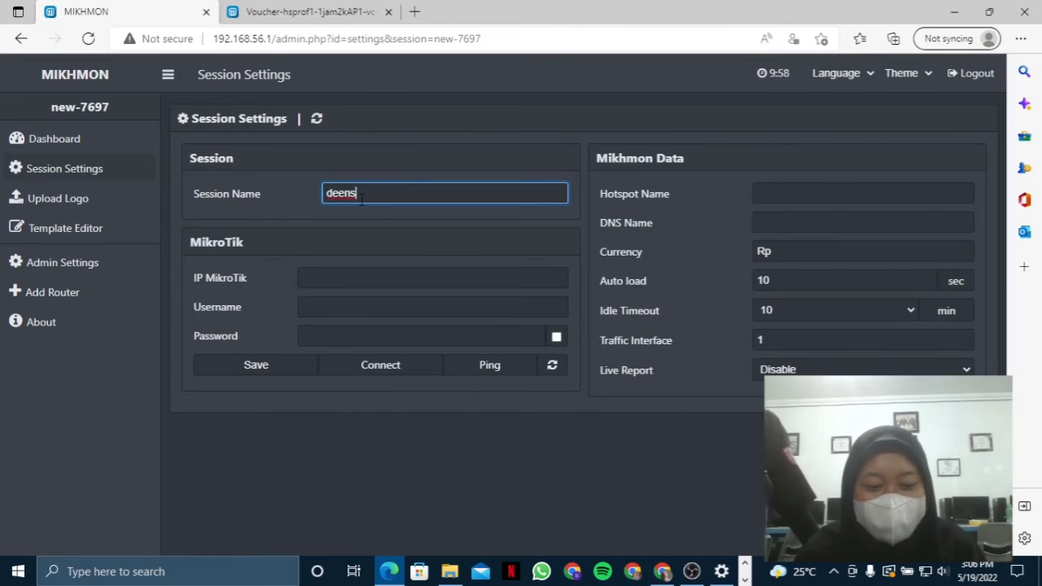
text(AP2)
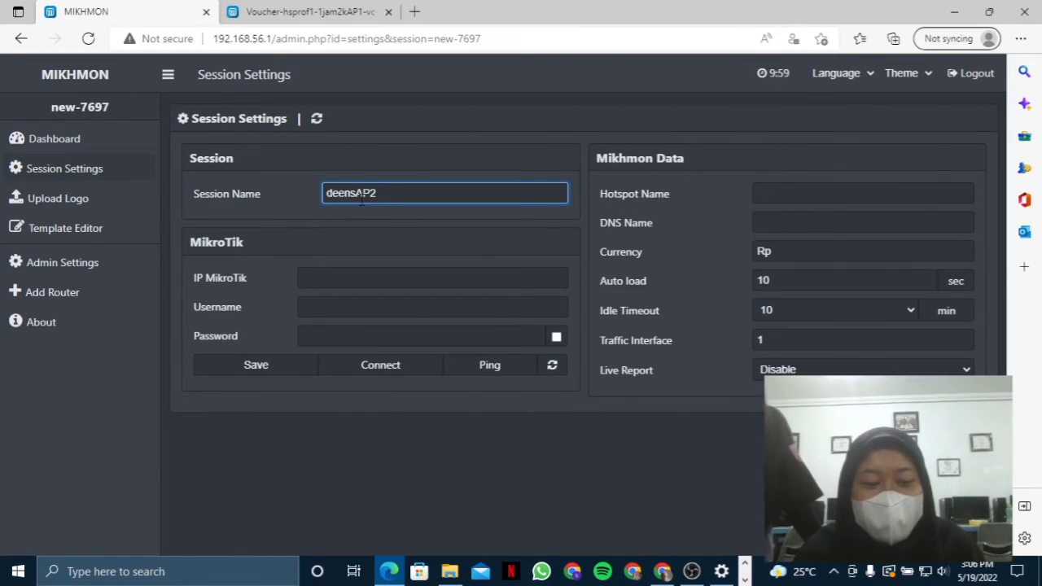
click(361, 277)
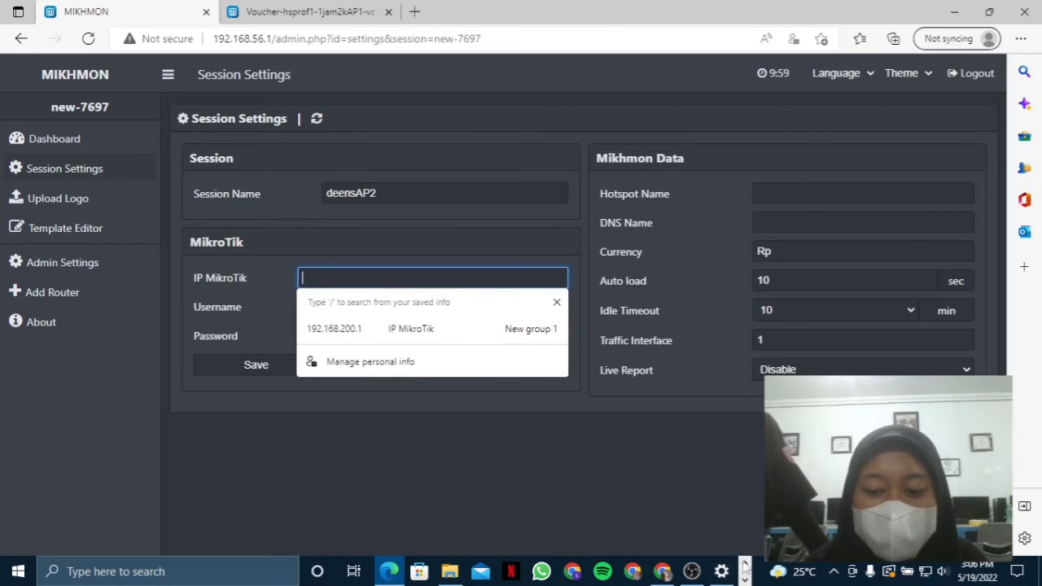
click(744, 573)
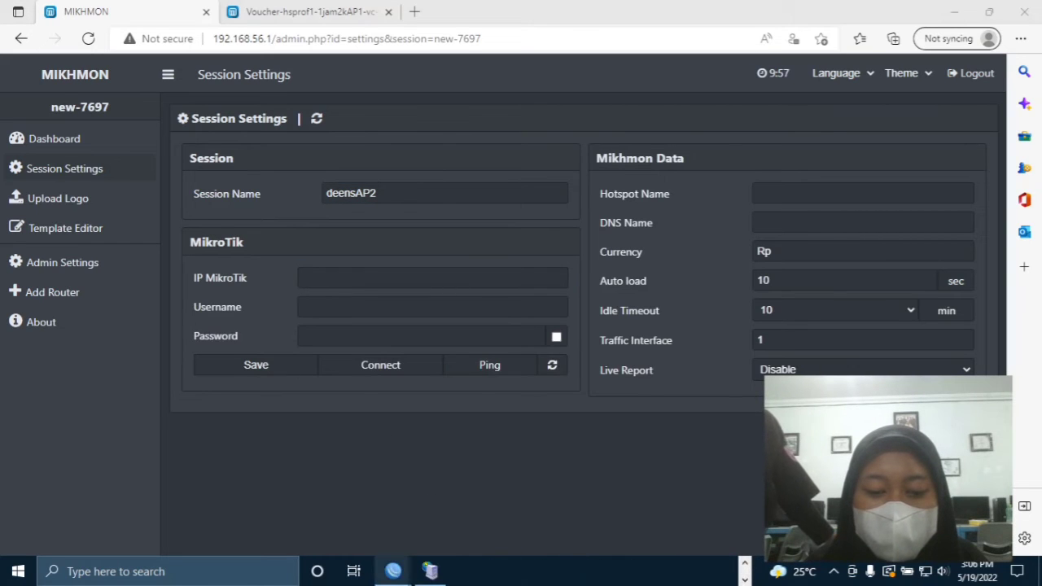
- In WinBox, check the dhcp_pool3 address range in the IP Pool list
mouse_move(393, 572)
mouse_move(364, 514)
click(479, 509)
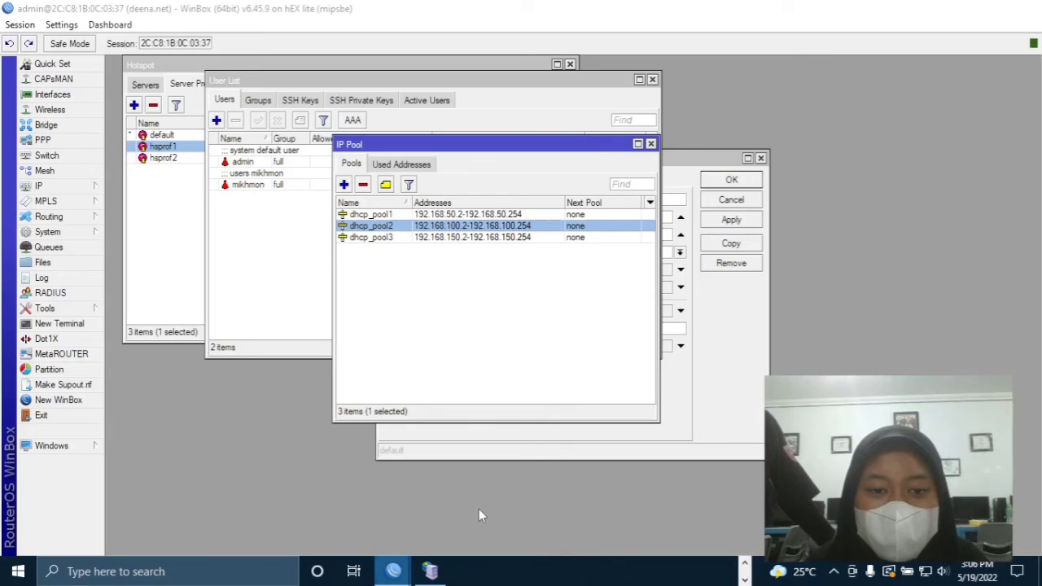
click(491, 237)
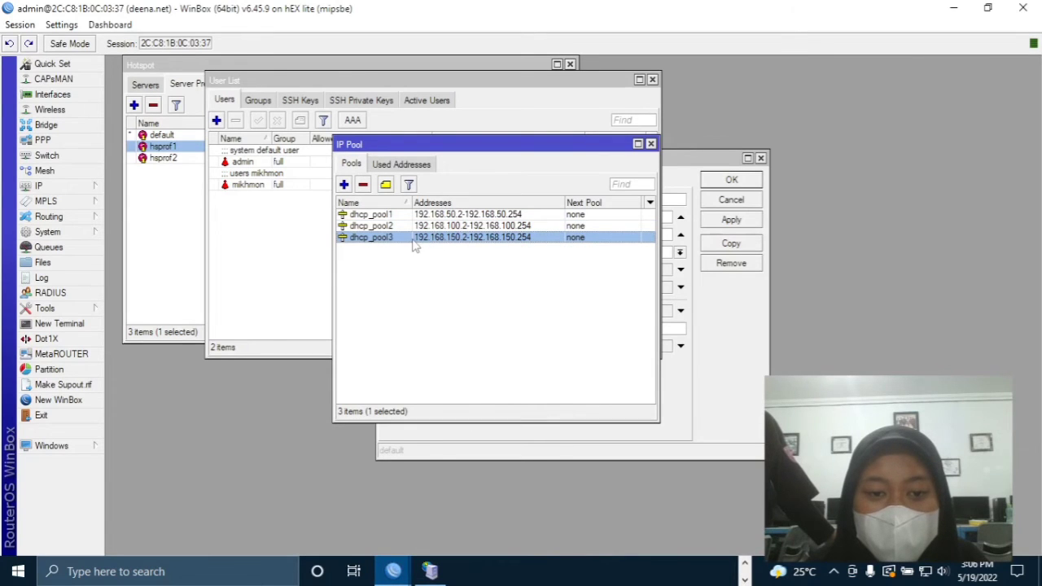
click(481, 298)
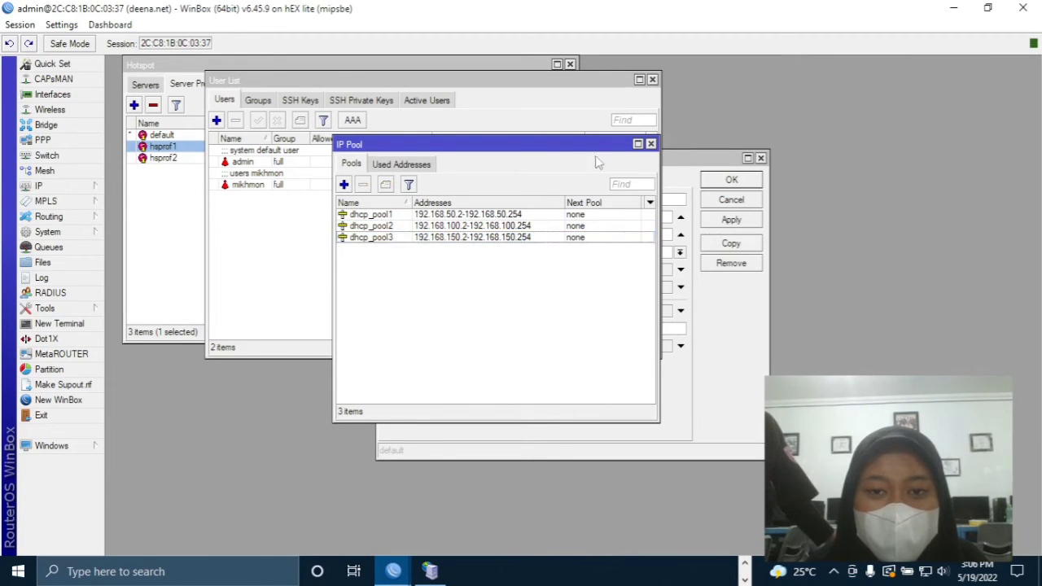
drag(591, 143, 575, 161)
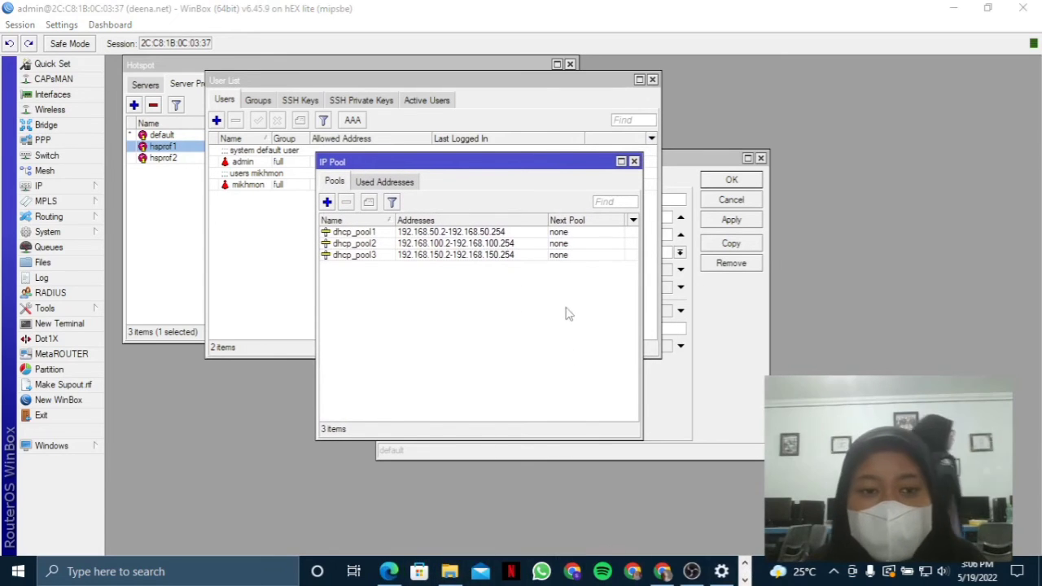
- Copy hotspot address 192.168.150.1 from server profile hsprof2 and return to the browser
click(184, 234)
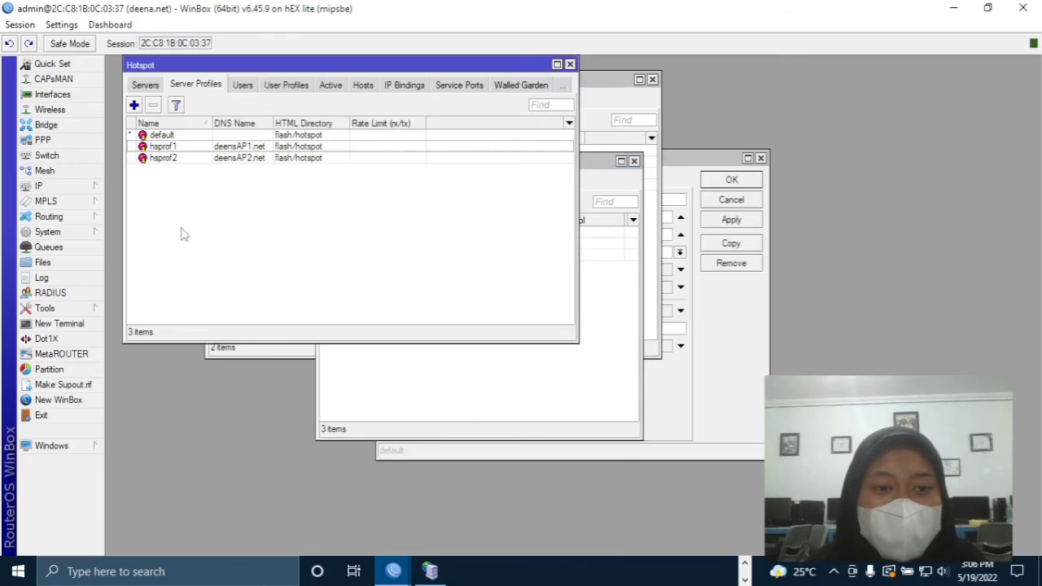
double_click(232, 159)
click(575, 233)
drag(575, 233, 494, 254)
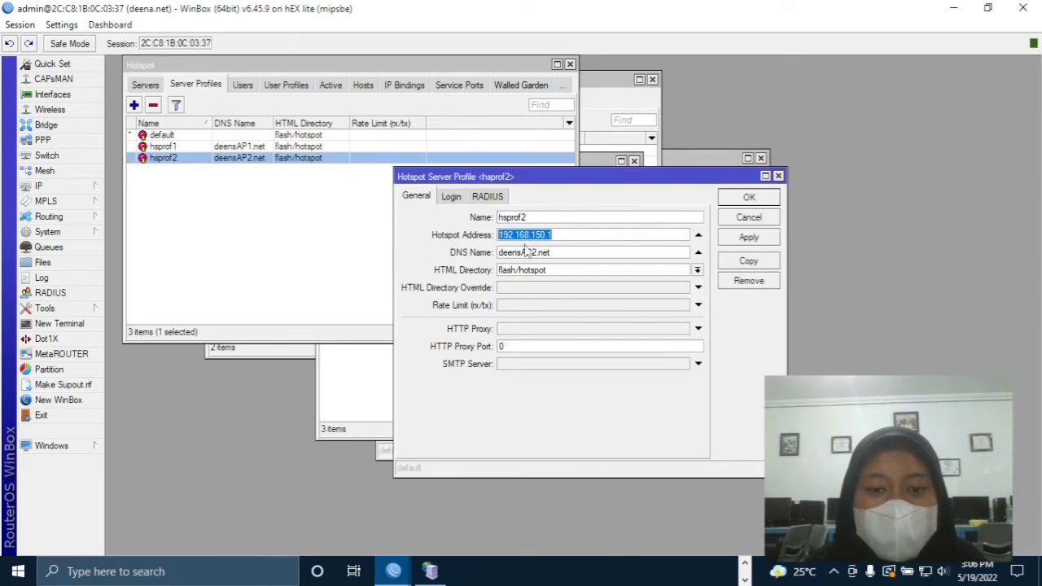
right_click(526, 237)
click(559, 263)
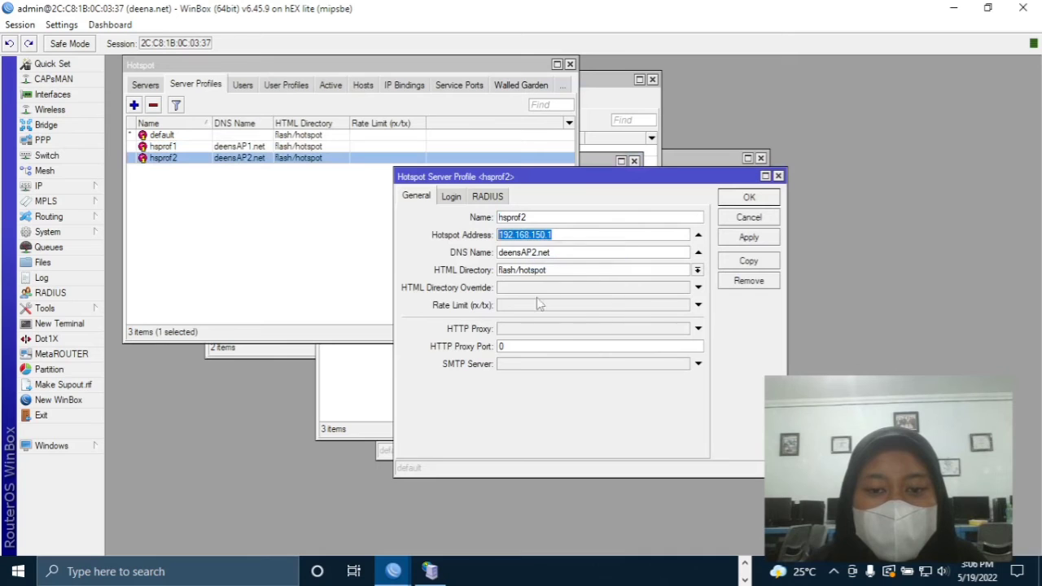
click(733, 580)
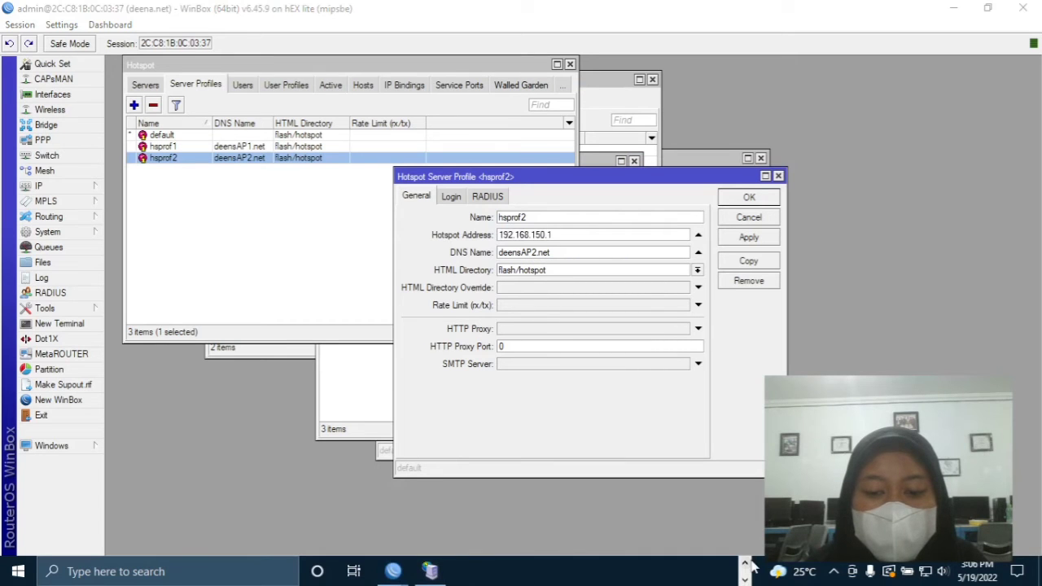
click(389, 571)
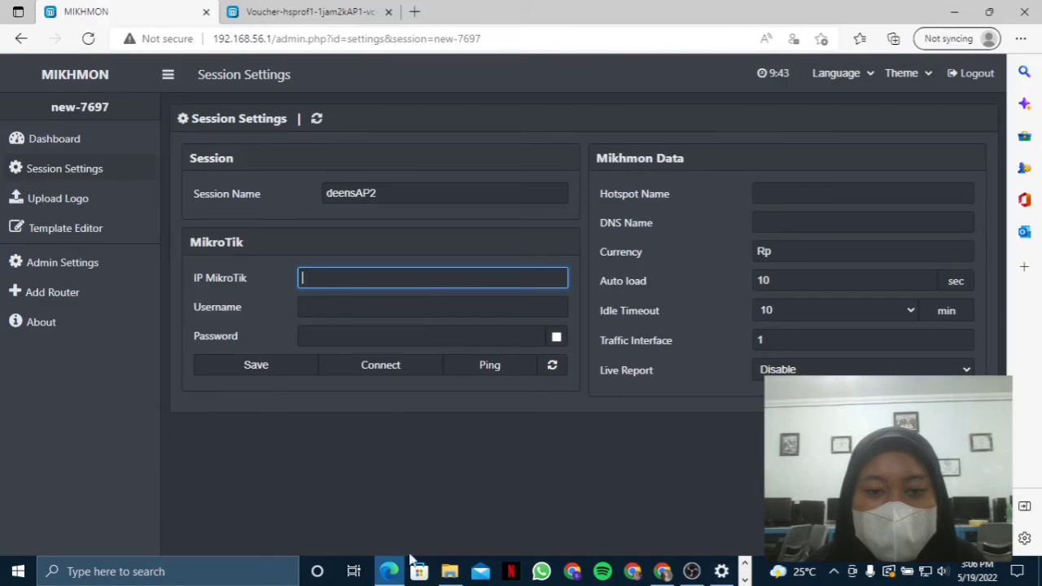
- Paste 192.168.150.1 as the MikroTik IP and put deensAP2.net in the DNS Name field
key(ctrl+v)
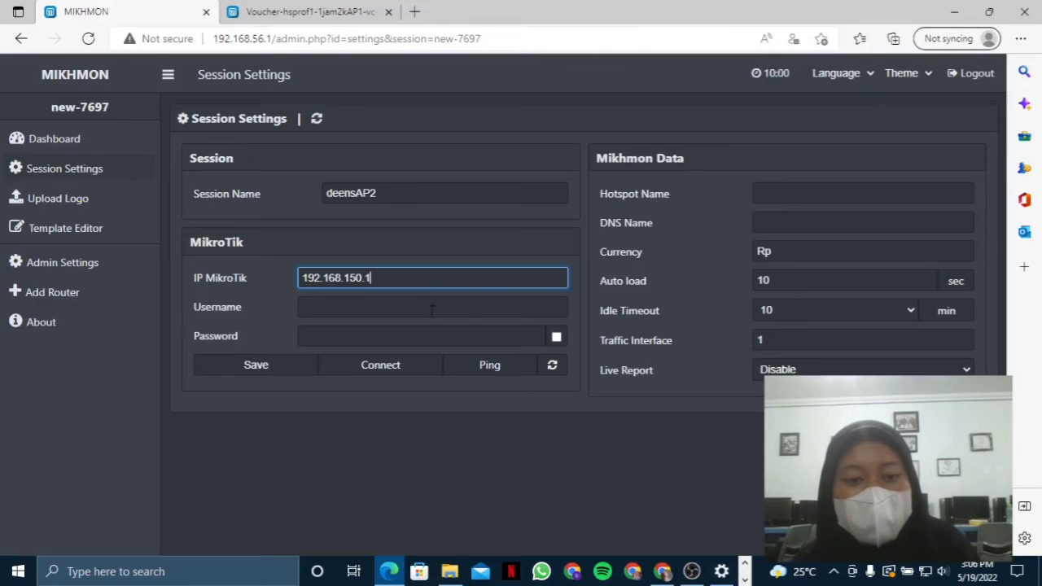
click(432, 309)
text(deensA)
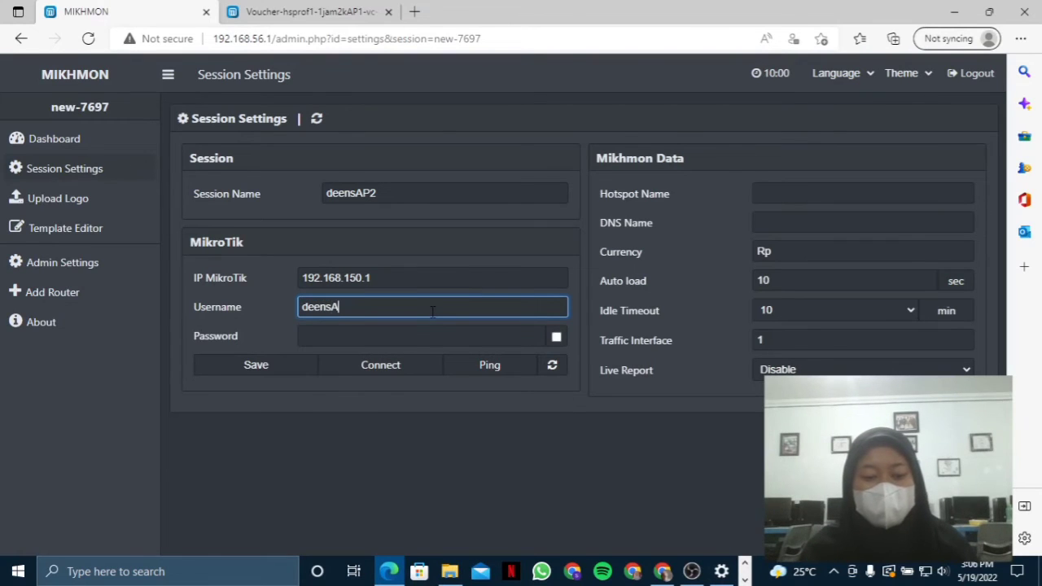
text(P2.)
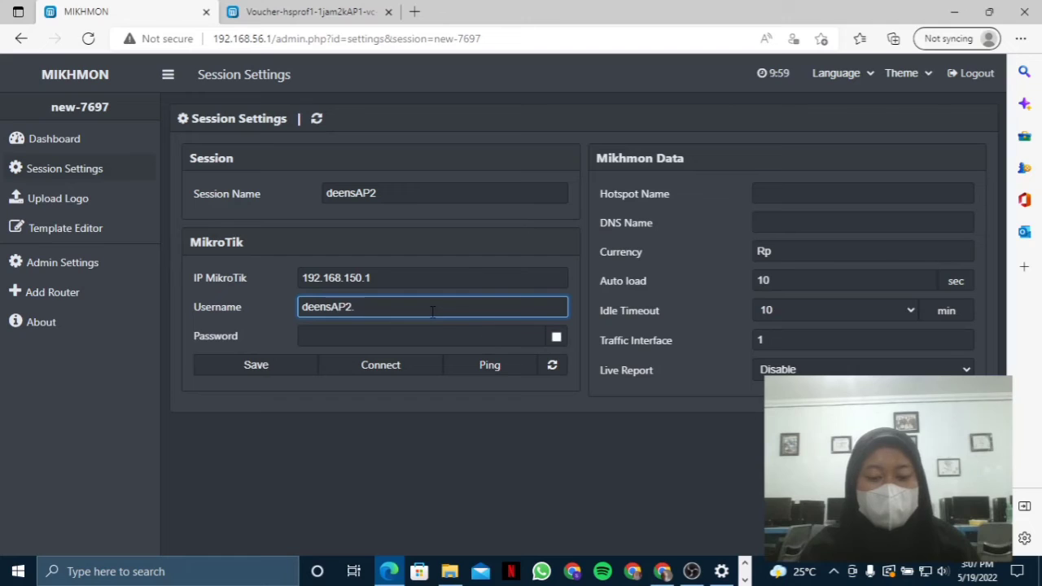
text(net)
click(353, 572)
click(477, 220)
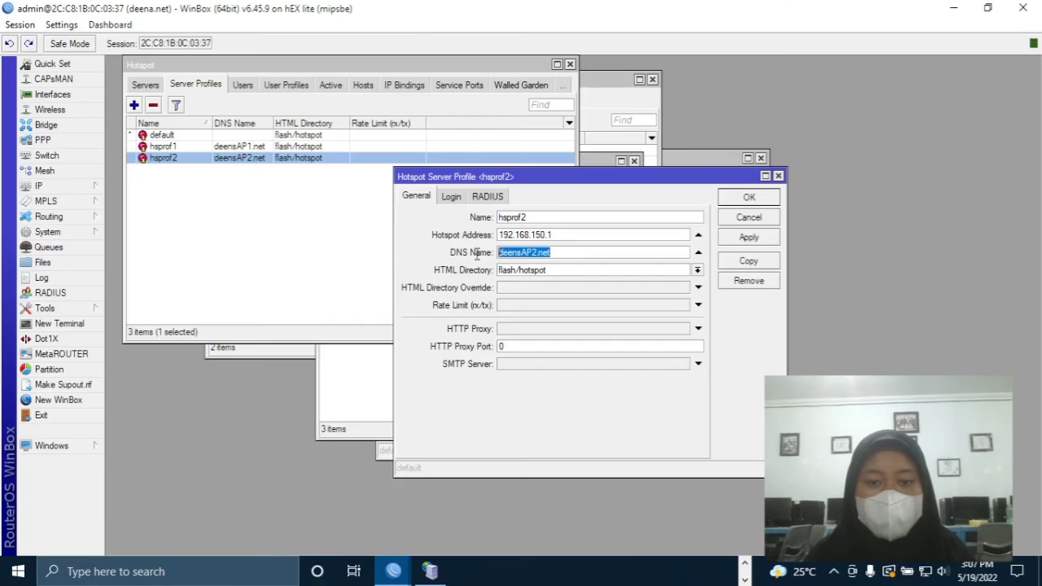
click(353, 572)
click(377, 187)
click(379, 336)
click(409, 307)
double_click(409, 307)
right_click(409, 308)
click(380, 103)
click(815, 193)
right_click(793, 222)
click(826, 302)
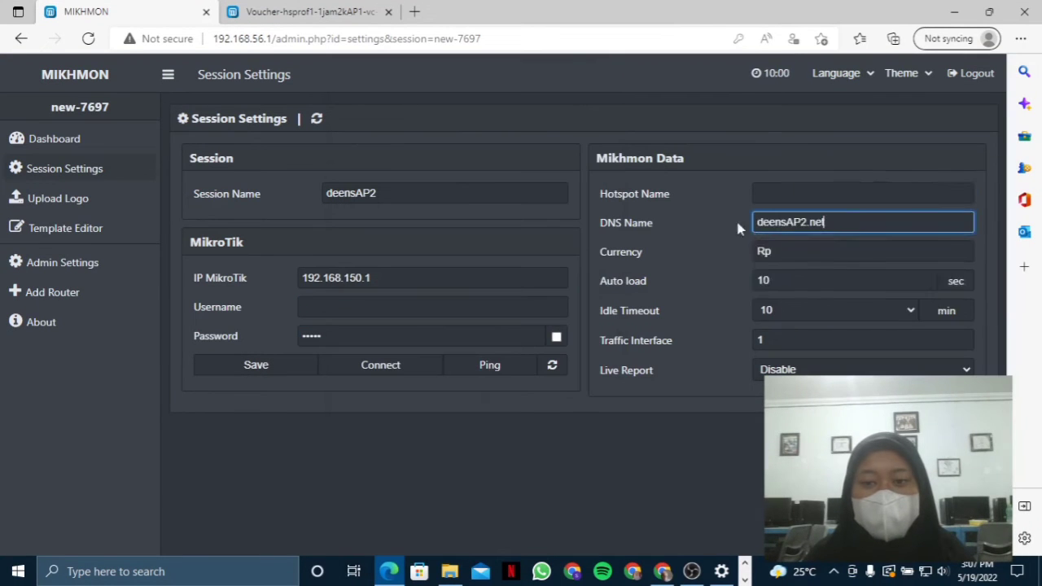
- Enter the router login username, set Hotspot Name to hsprof2, and save the session
click(471, 307)
text(mikhmon)
click(815, 194)
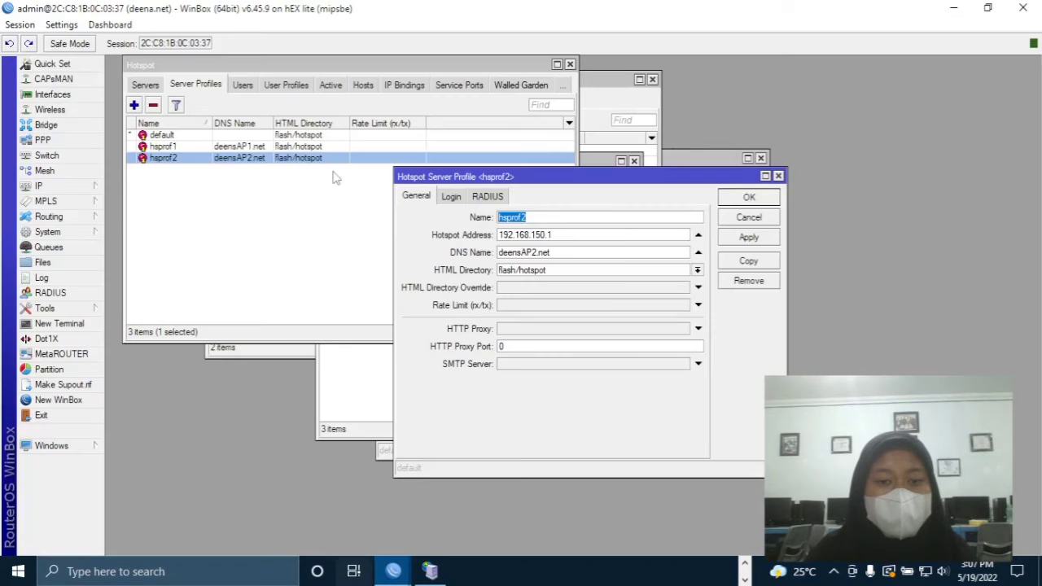
right_click(513, 217)
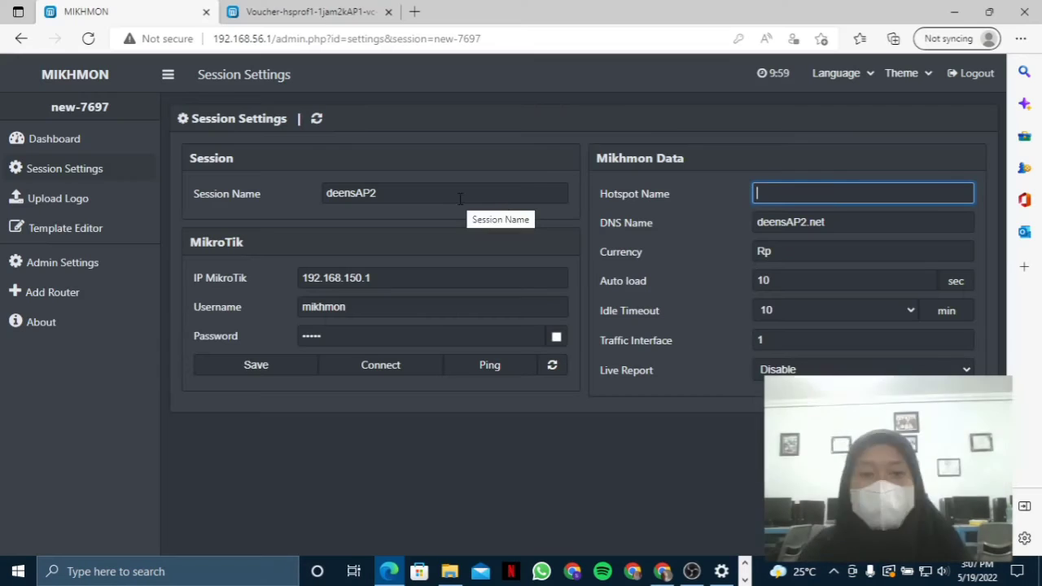
text(hsprof2)
click(285, 373)
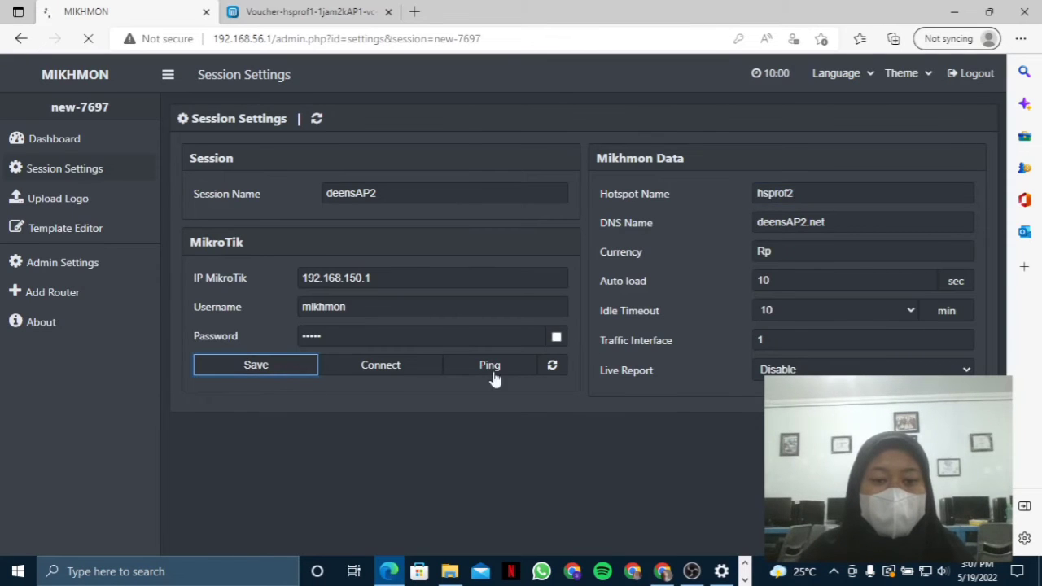
- Correct the router password after a failed connection, save again, and retest the connection
click(491, 368)
click(394, 372)
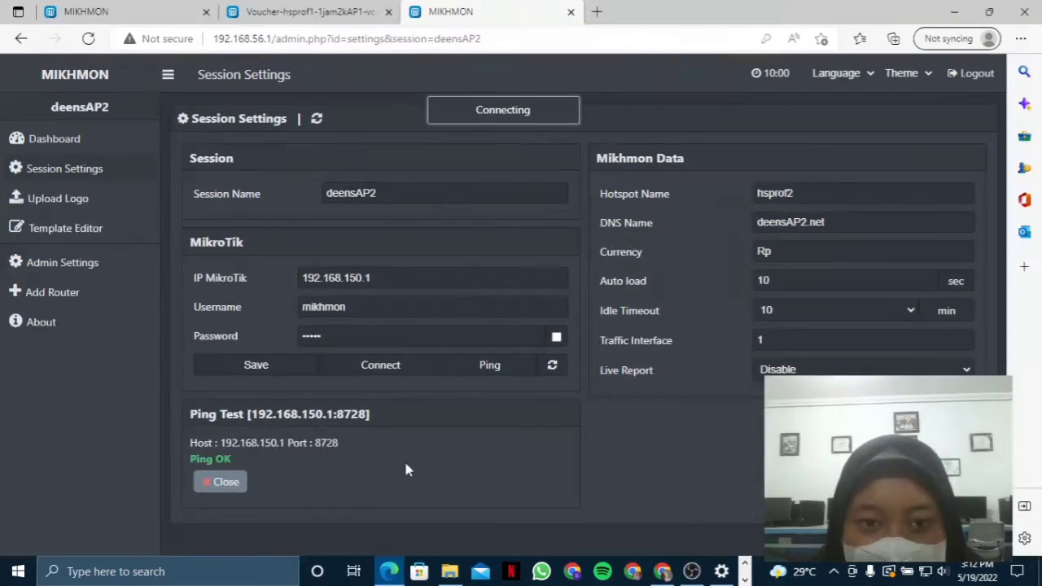
click(256, 365)
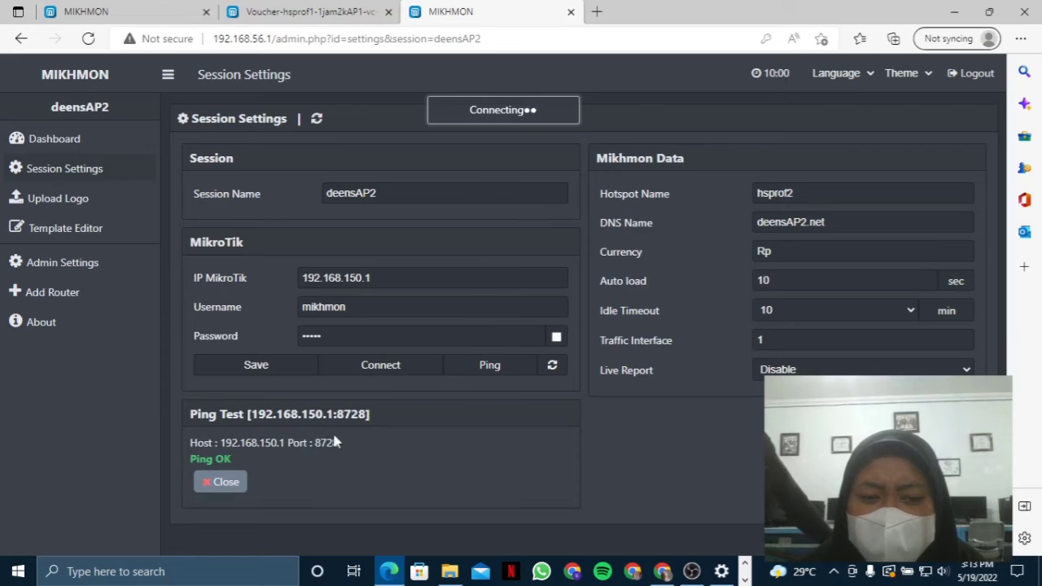
click(401, 310)
click(558, 337)
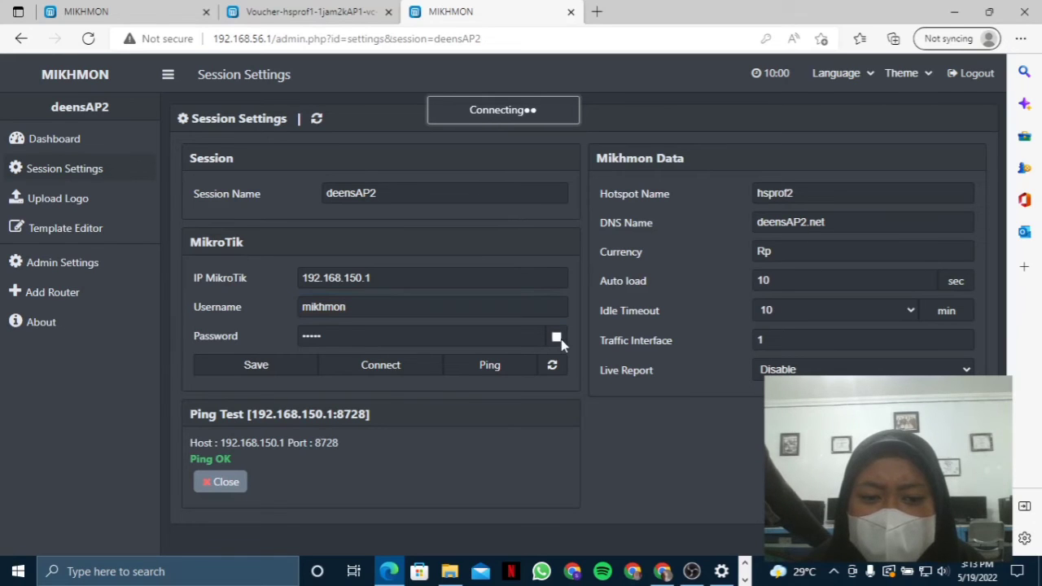
click(474, 338)
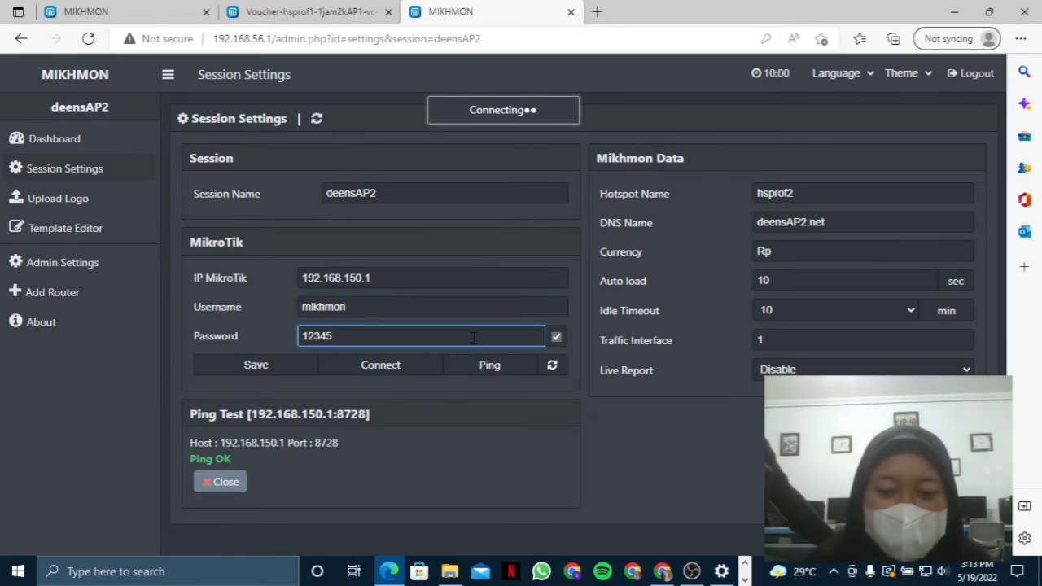
key(BackSpace)
click(288, 367)
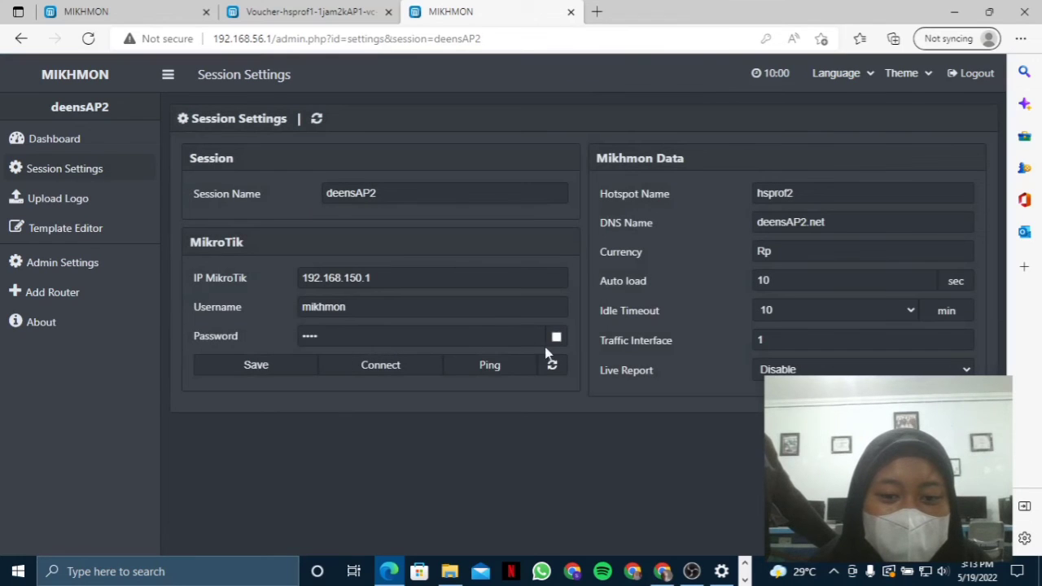
click(557, 339)
click(470, 373)
- Connect to the deensAP2 router dashboard, then open Hotspot > User Profile > Add Profile
click(412, 372)
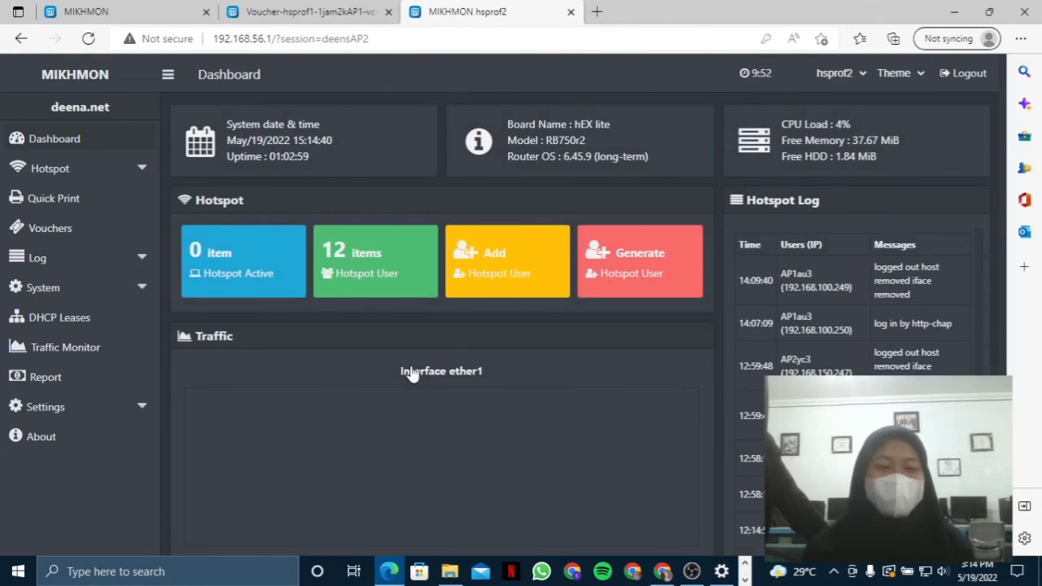
click(140, 170)
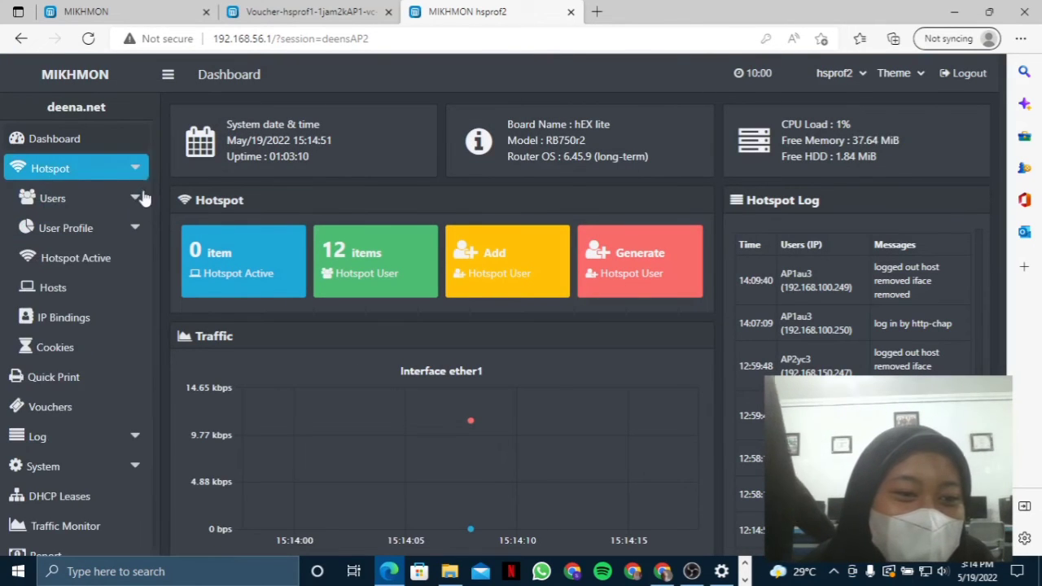
click(114, 230)
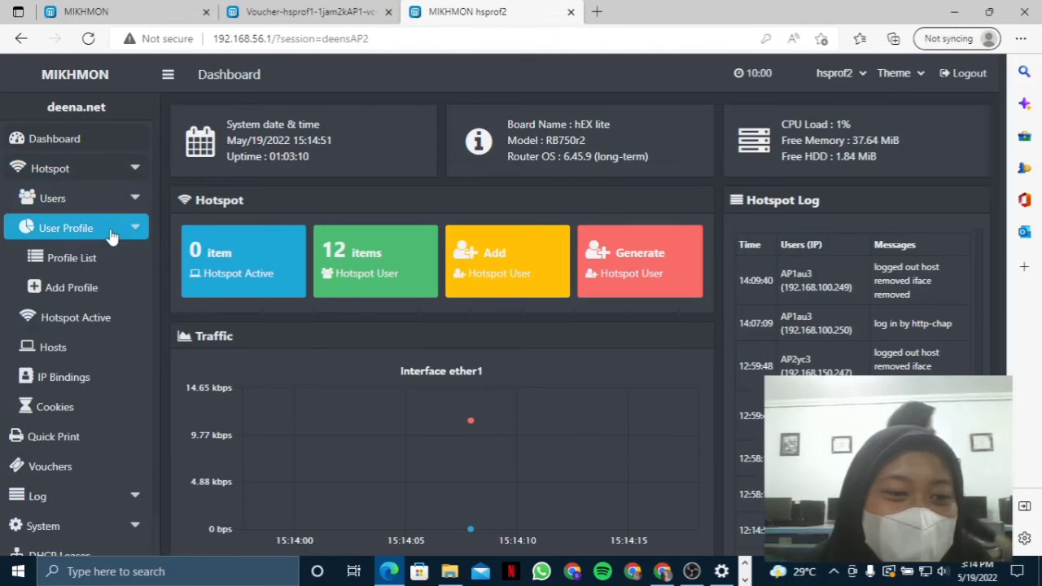
click(107, 285)
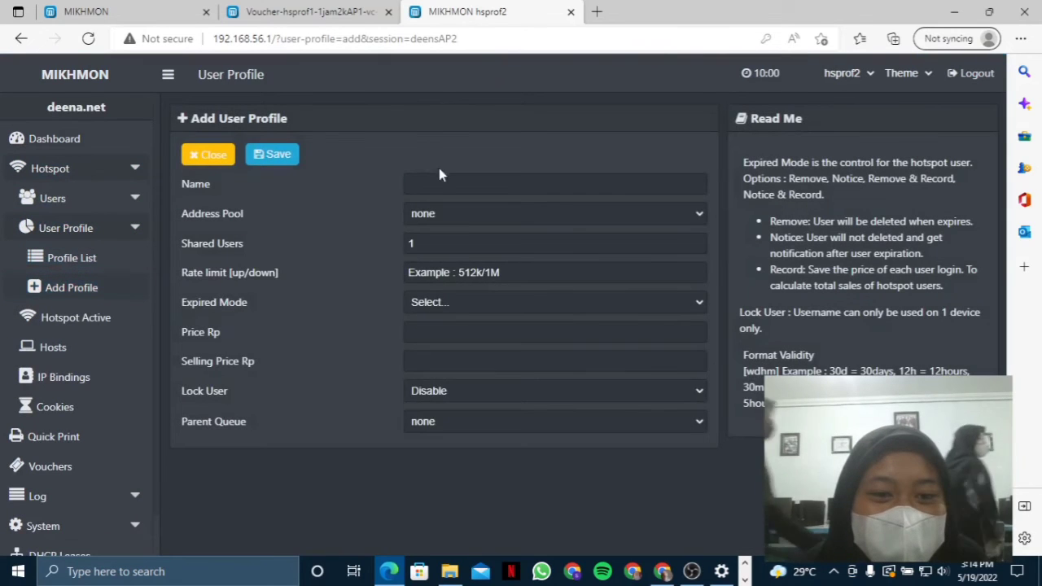
- Name the new user profile 1jam2kAP2 and assign it the dhcp_pool3 address pool
click(440, 174)
click(444, 264)
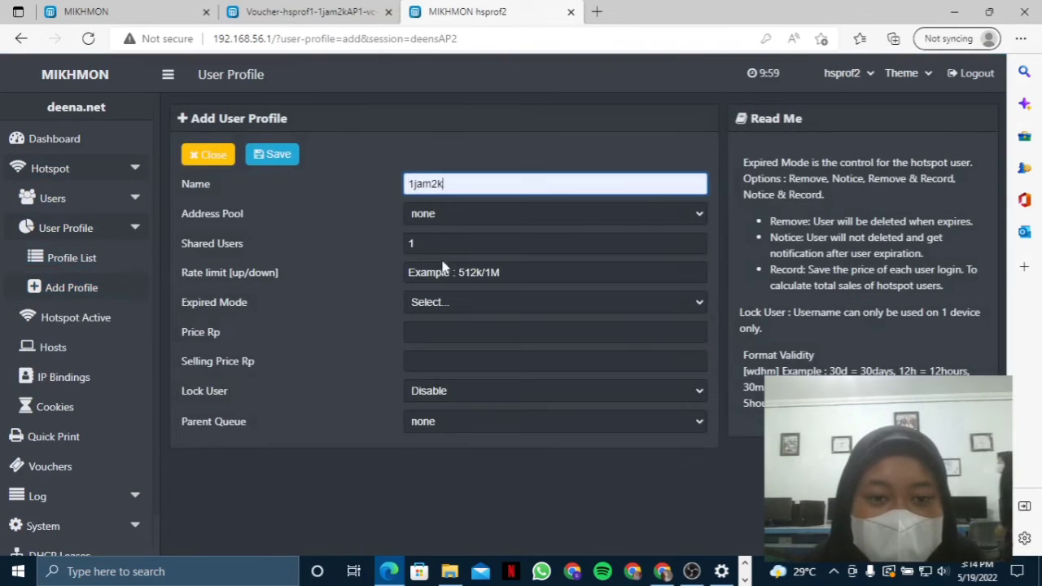
click(449, 212)
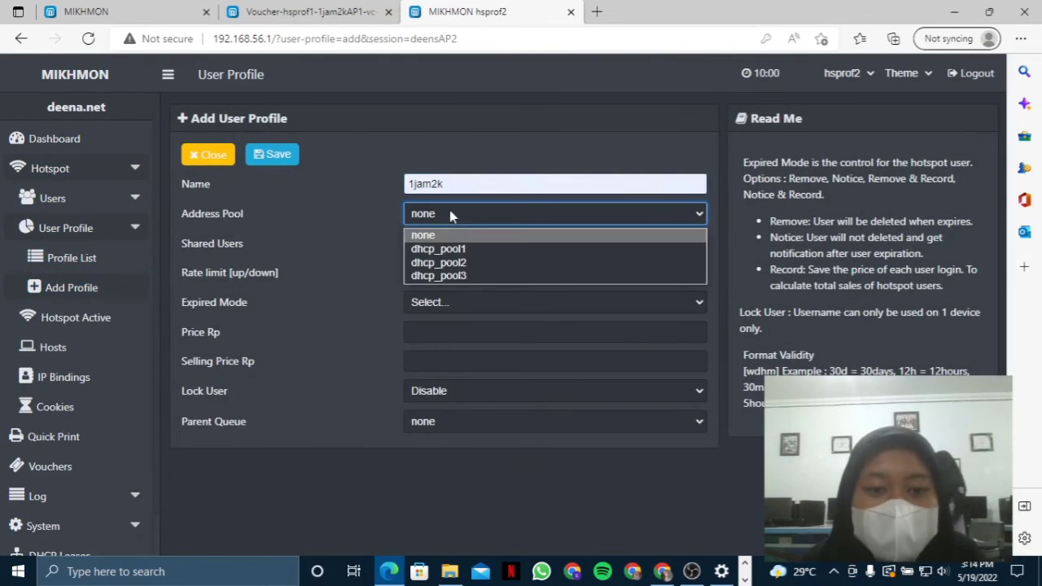
click(462, 277)
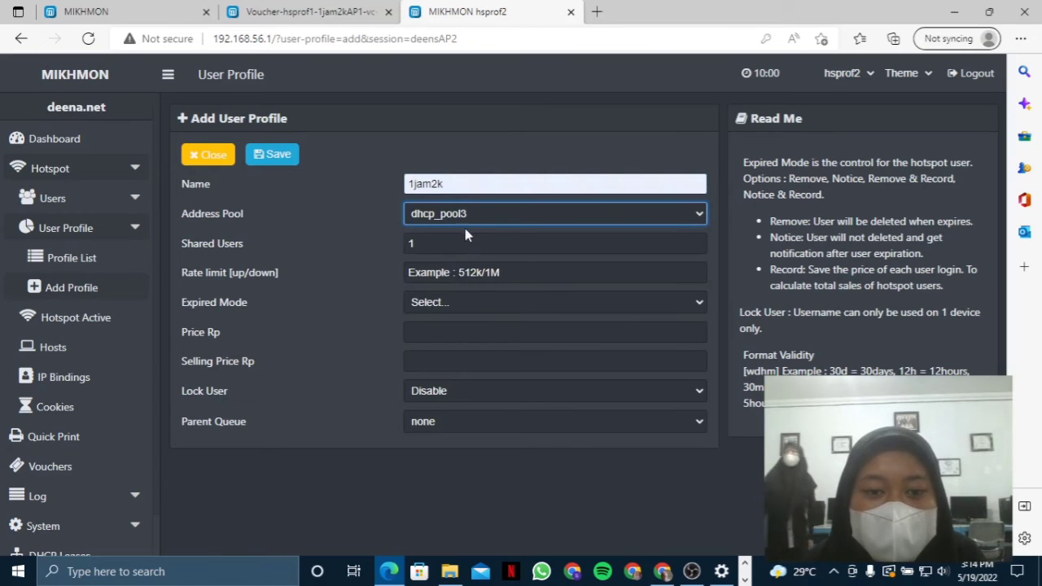
click(483, 181)
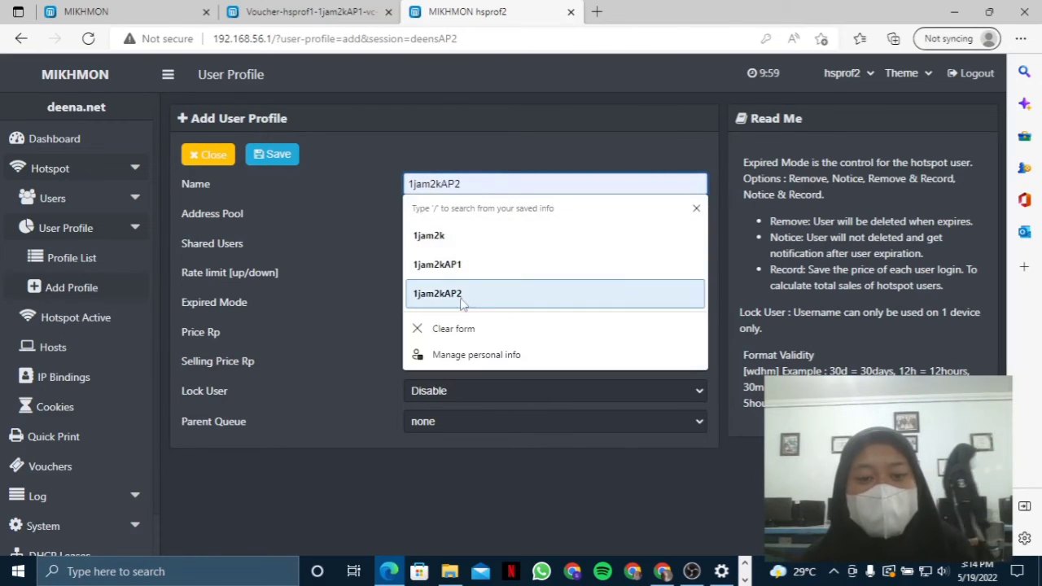
click(461, 297)
click(430, 277)
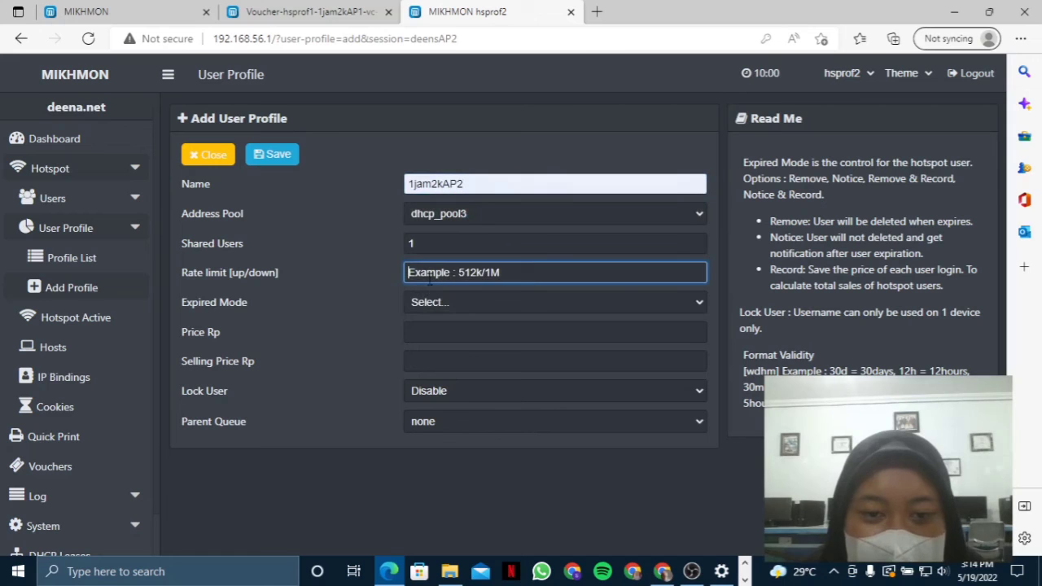
- Set rate limit 1M/1M, expired mode Remove, validity 1d, price 2000, Lock User Enable, and save
text(1)
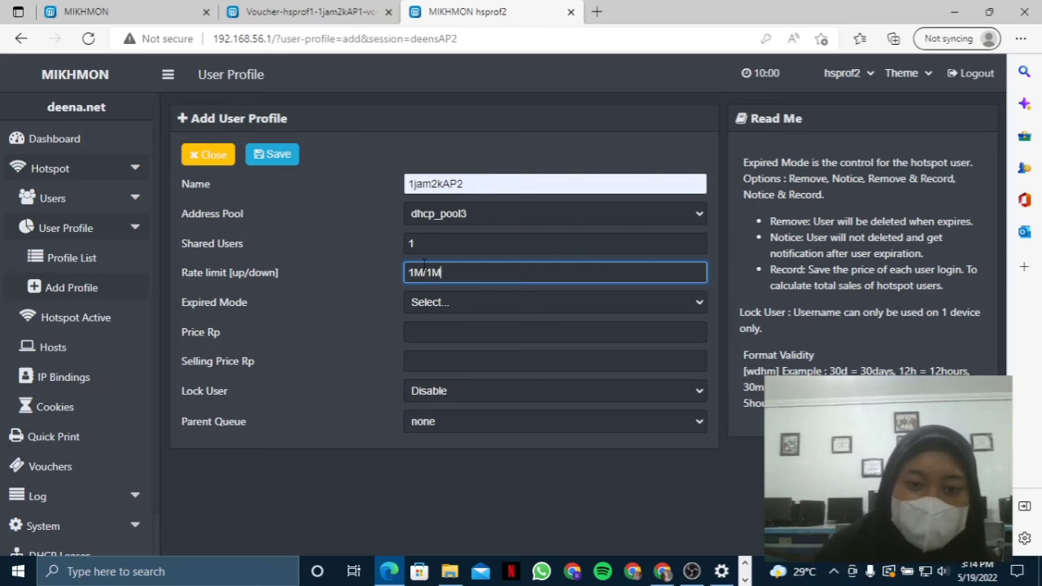
text(M/1M)
click(422, 303)
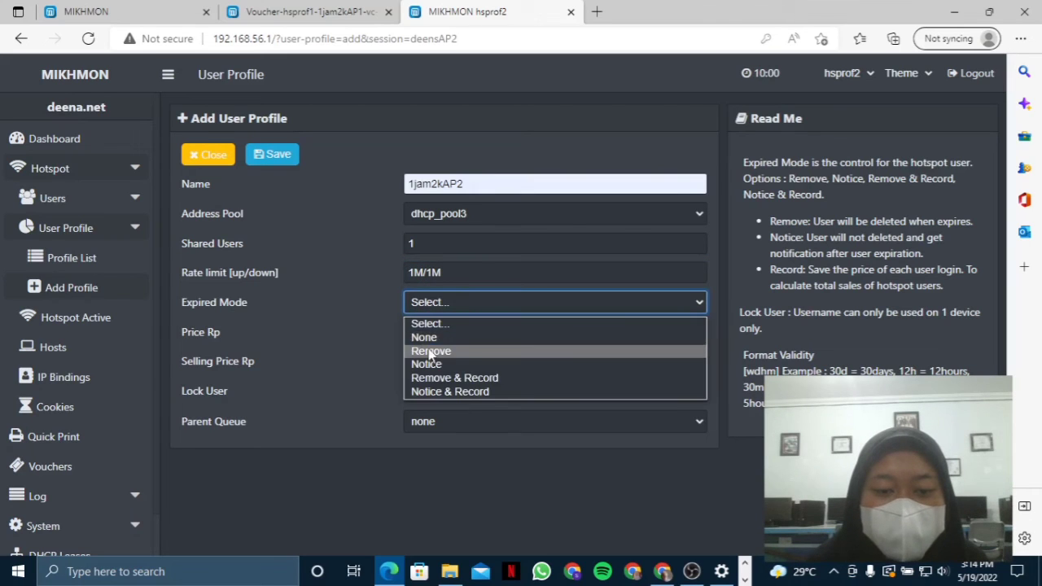
click(430, 352)
text(1d)
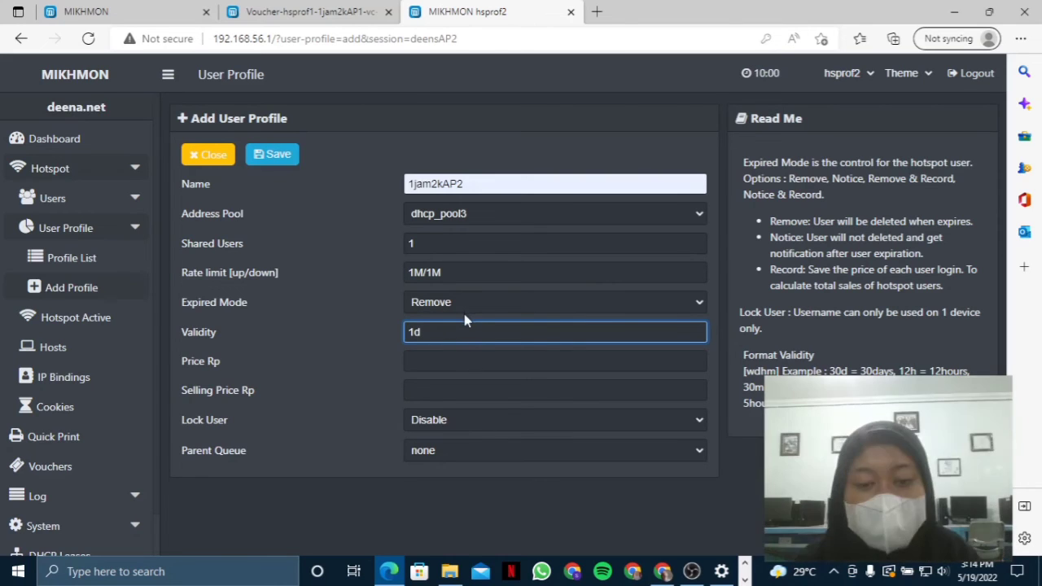
click(456, 361)
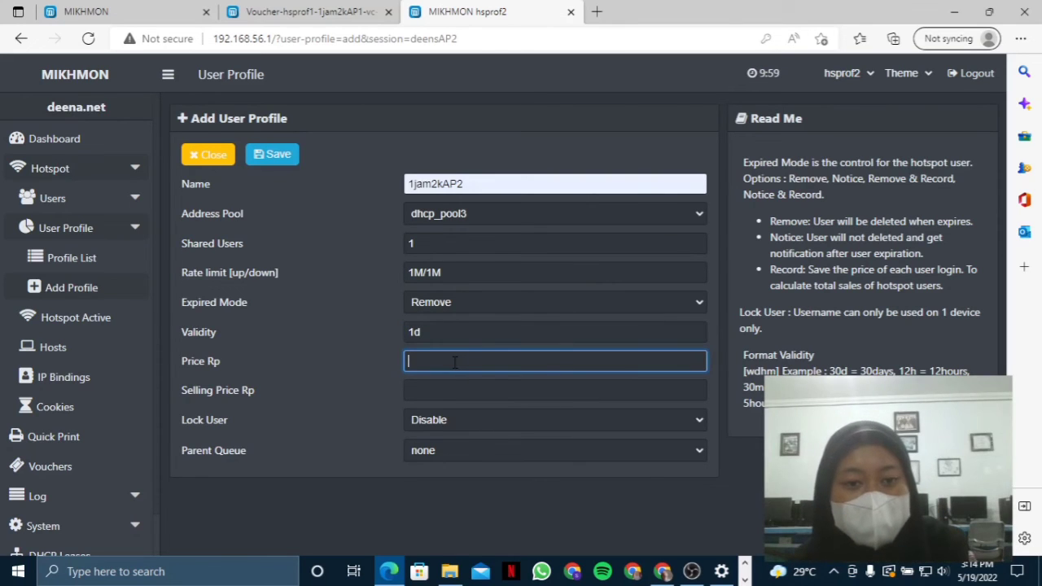
text(2000)
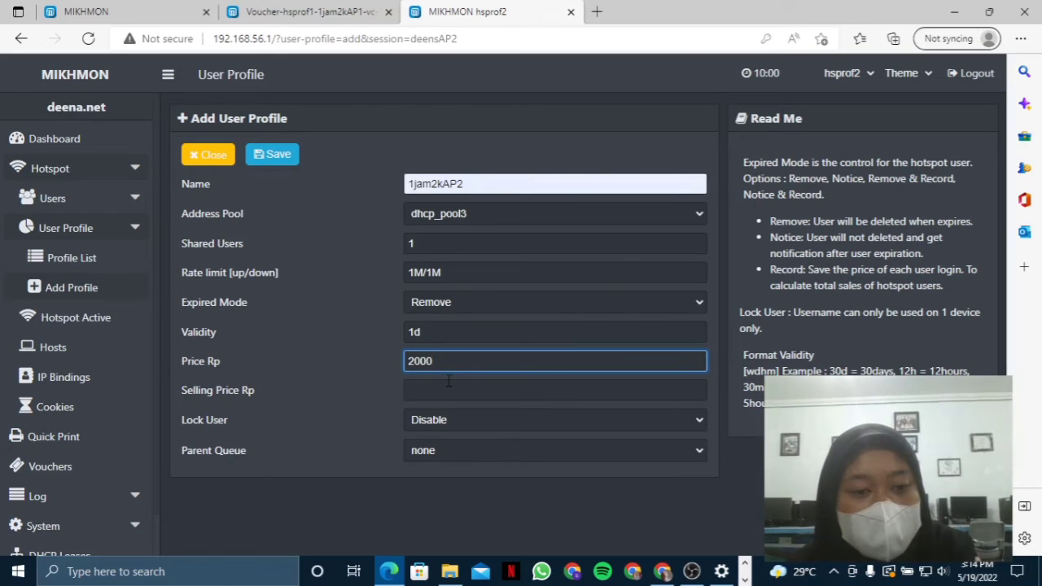
click(448, 390)
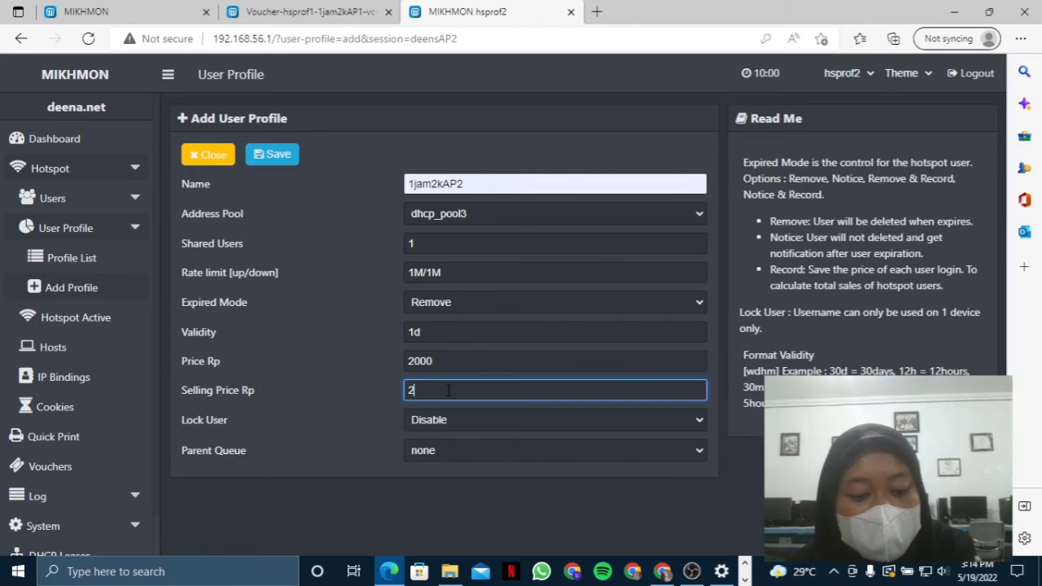
click(455, 420)
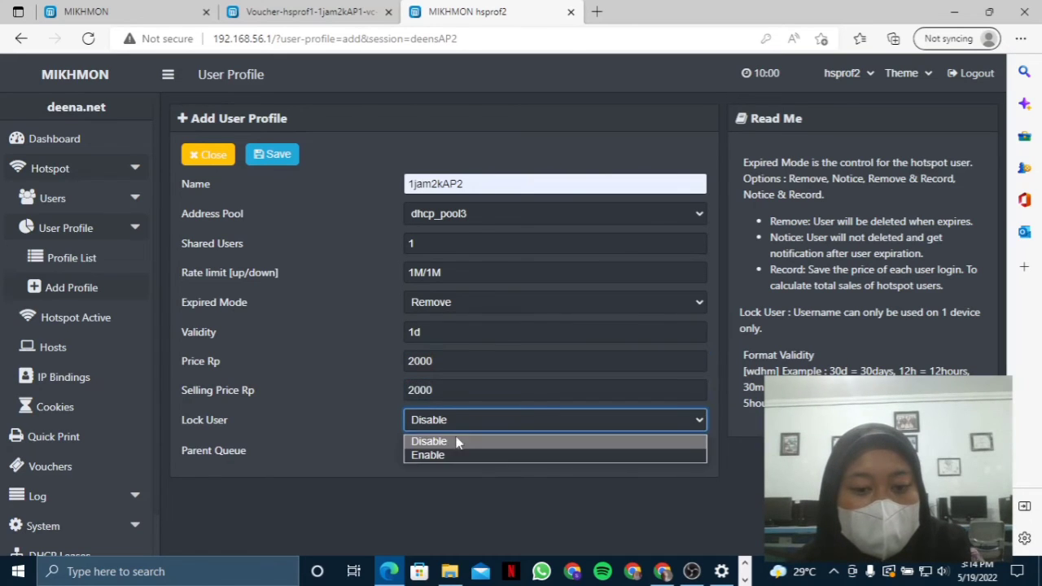
click(454, 453)
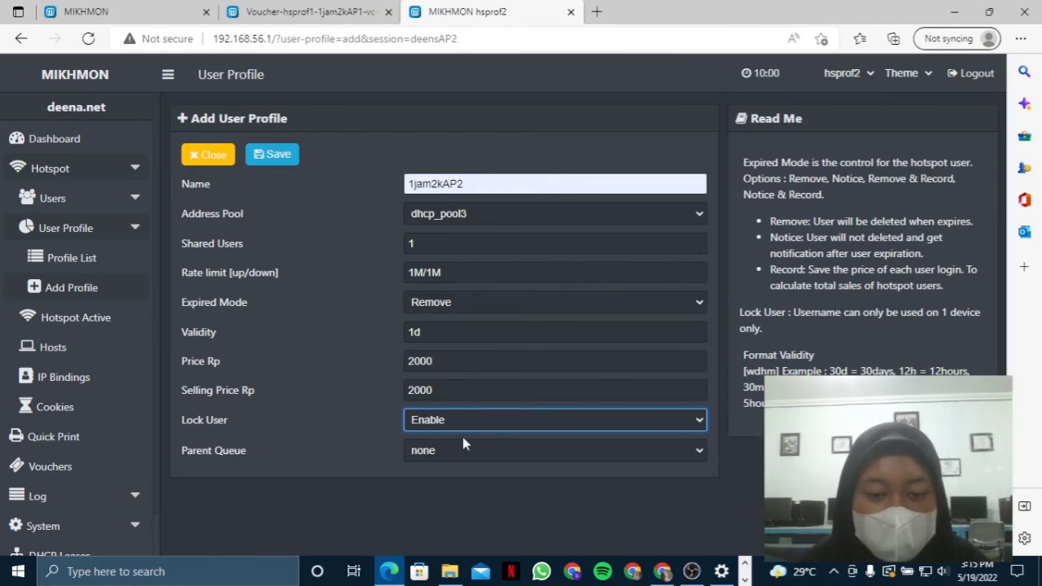
click(277, 156)
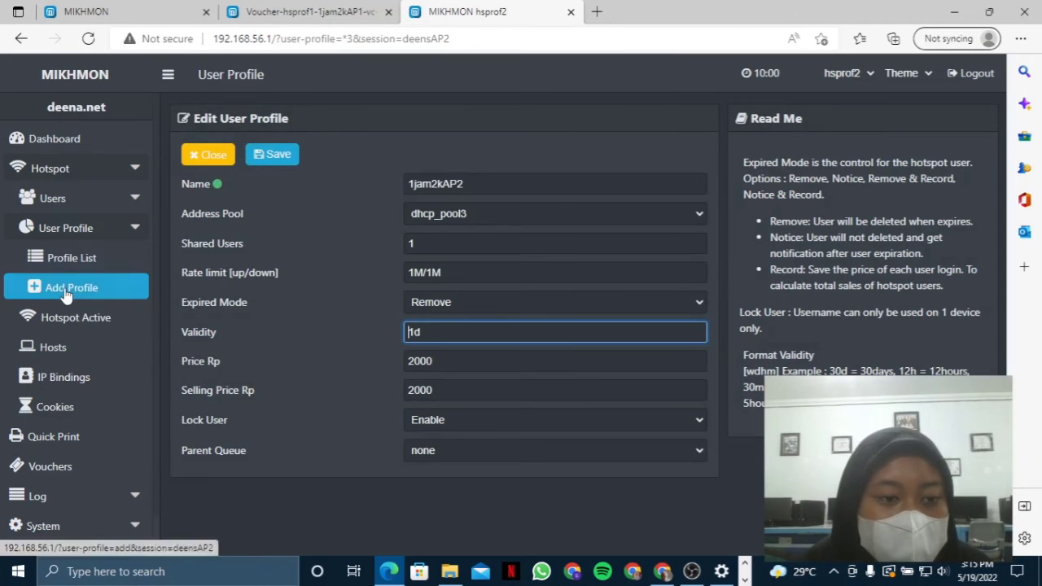
- Add a new user profile named 3jam5kAP2 on dhcp_pool3 with shared users 1
click(72, 288)
click(489, 184)
click(461, 348)
click(502, 211)
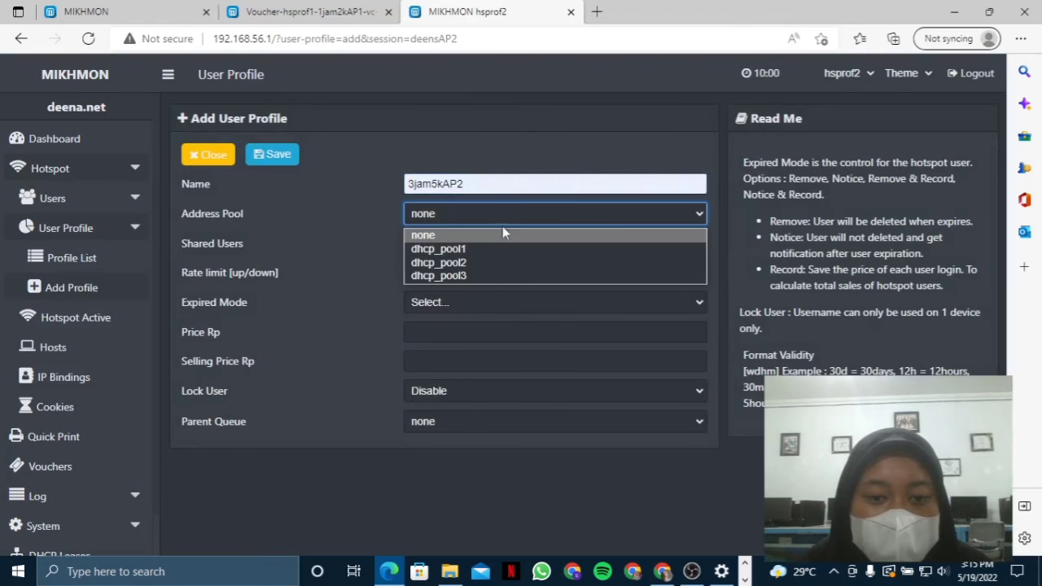
click(489, 276)
click(494, 243)
- Set rate limit 1M/1M, expired mode Remove, validity 1d, price and selling price 5000, then save
click(498, 272)
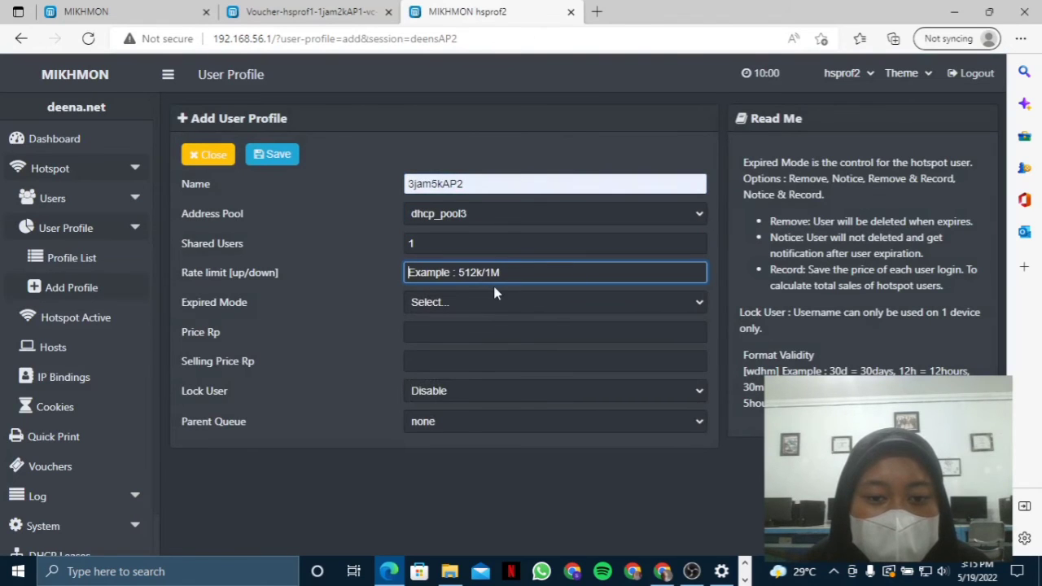
text(1<)
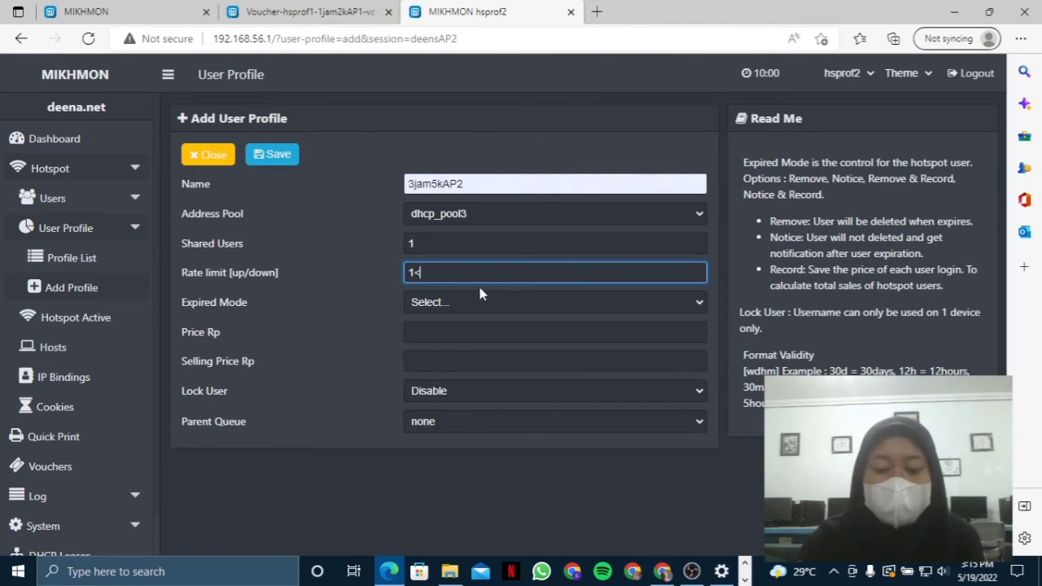
text(/1M)
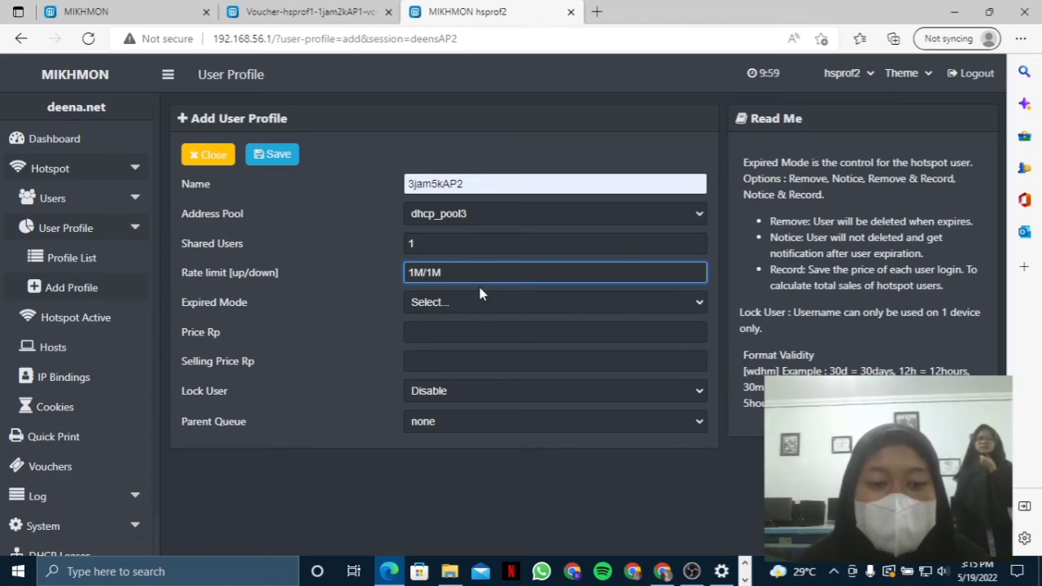
click(481, 303)
click(485, 352)
click(482, 340)
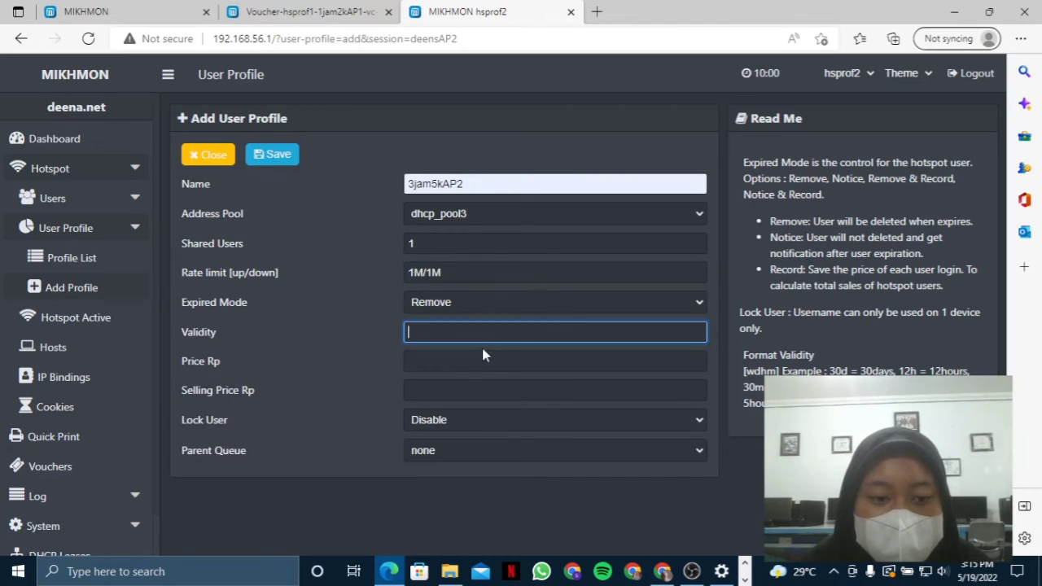
text(1d)
click(464, 359)
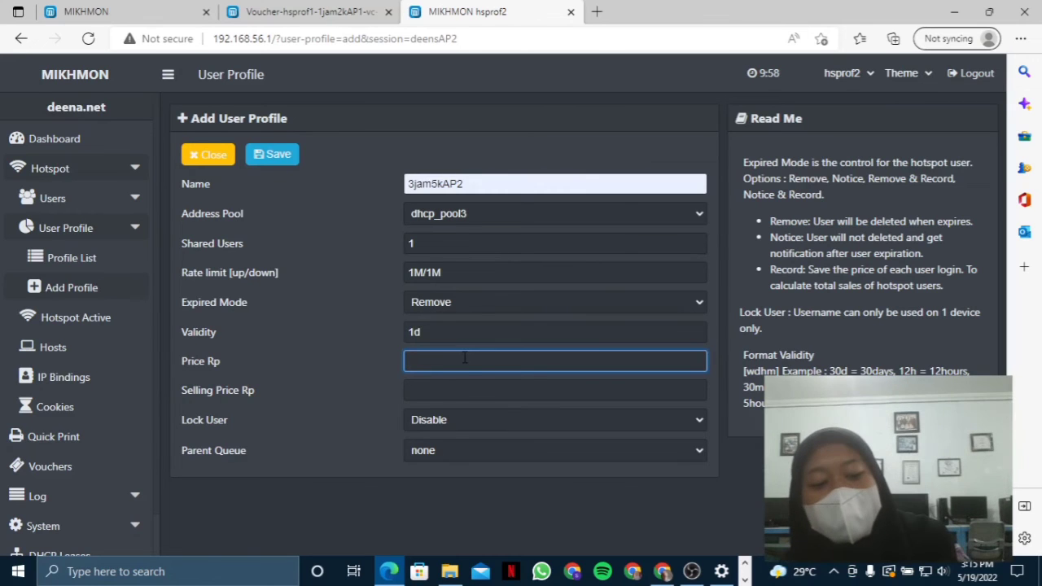
text(50000)
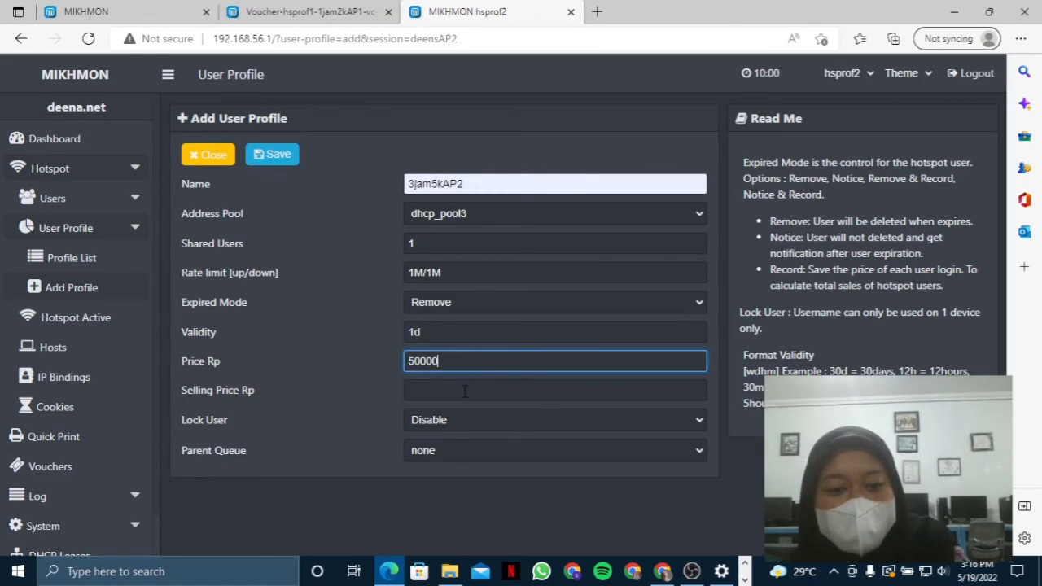
key(BackSpace)
click(464, 390)
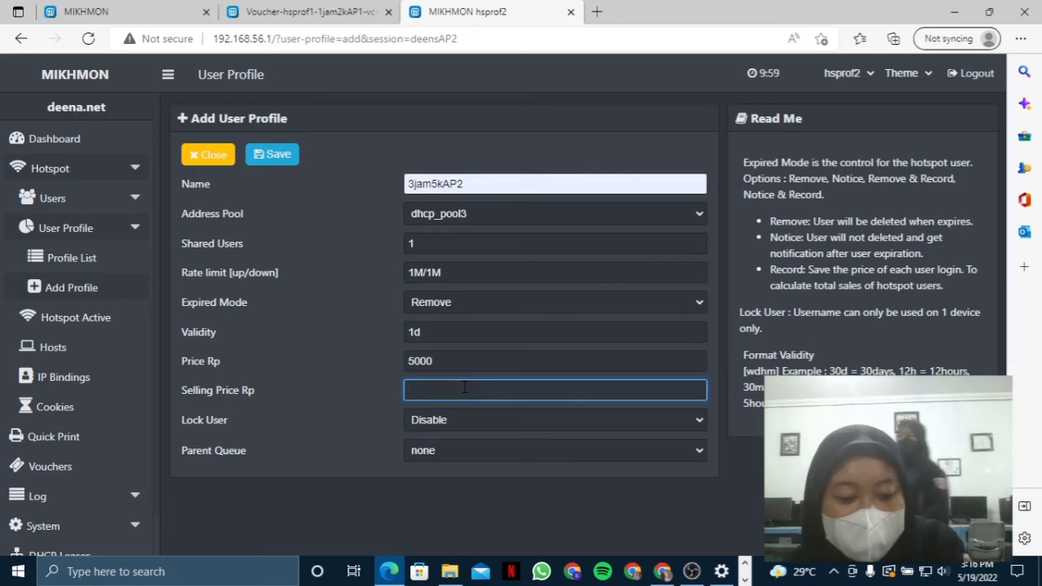
text(5000)
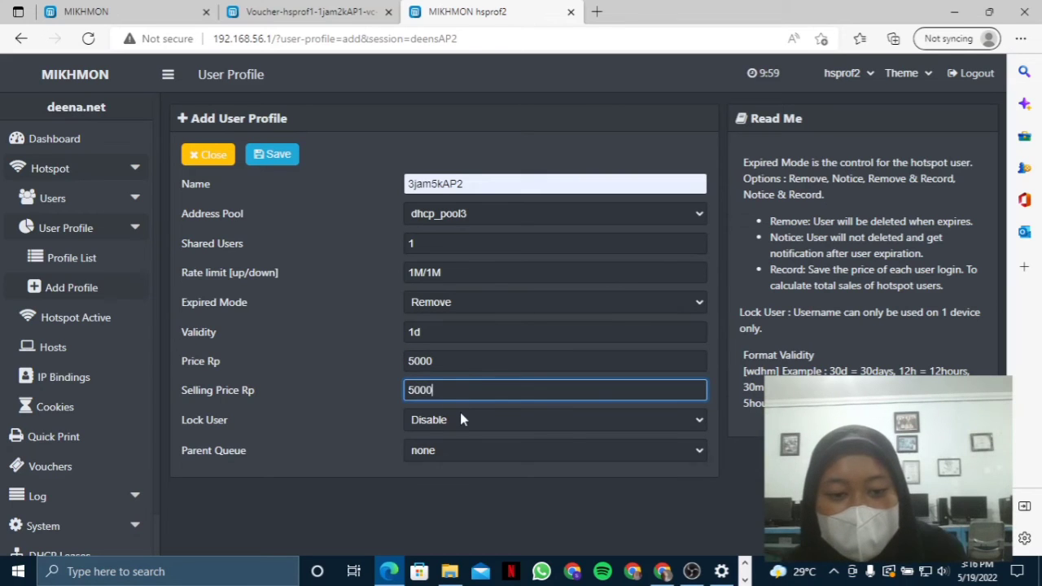
click(460, 419)
click(290, 162)
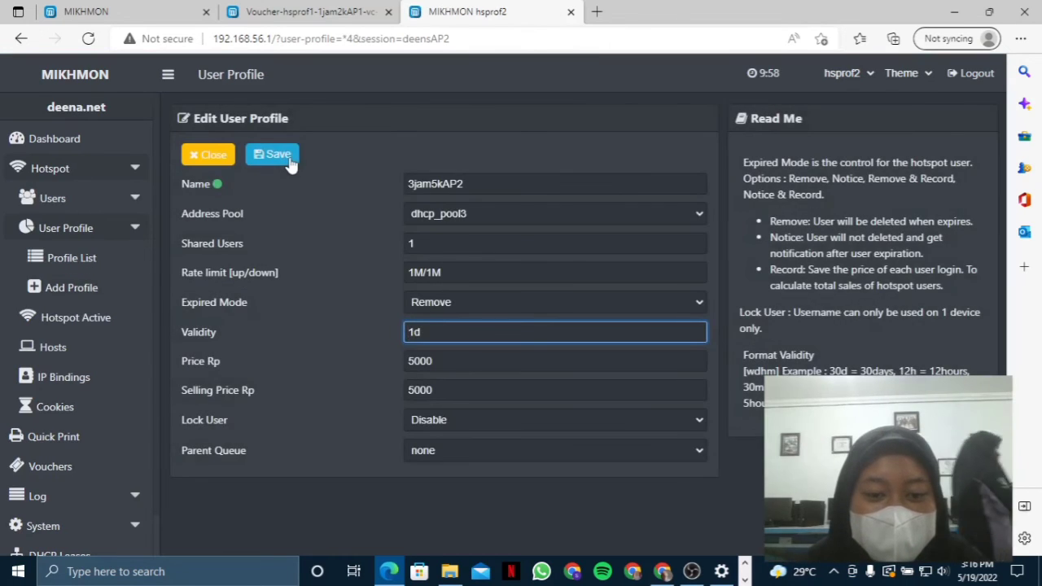
click(65, 198)
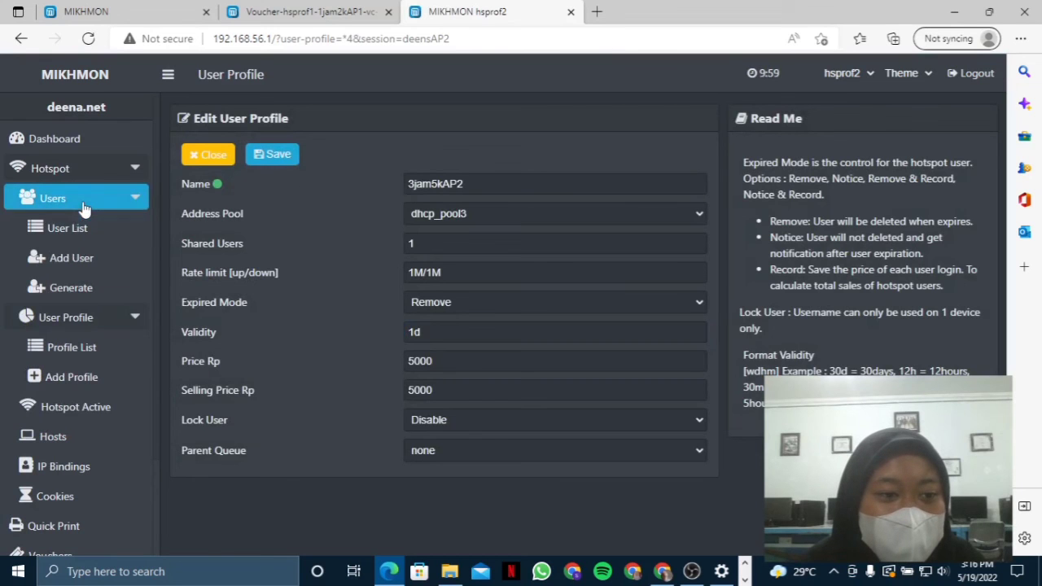
- In Generate User, set quantity 5, username equals password, name length 3 and prefix AP2
click(99, 287)
click(412, 182)
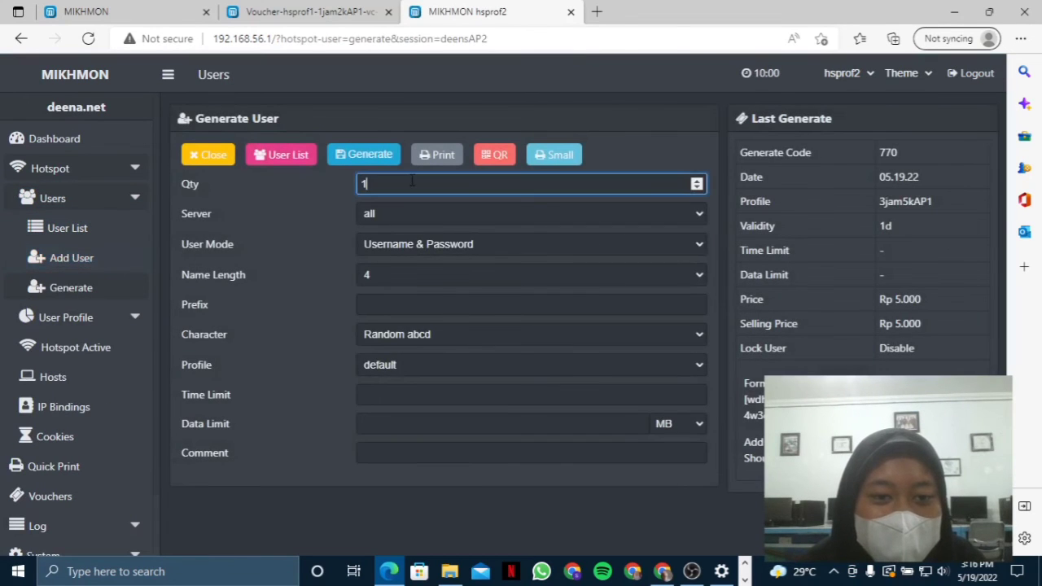
key(BackSpace)
text(5)
click(427, 245)
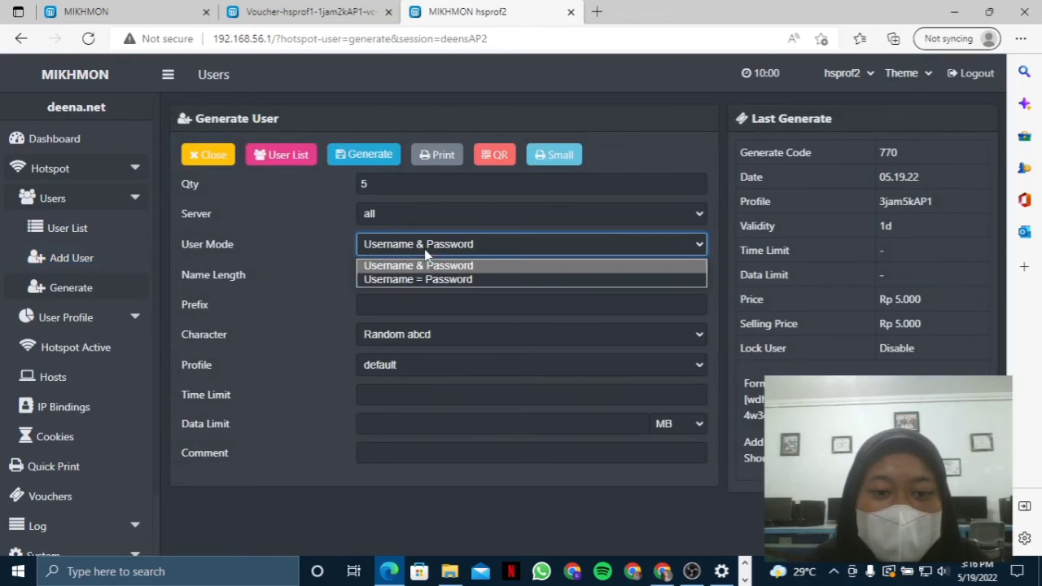
click(430, 279)
click(428, 272)
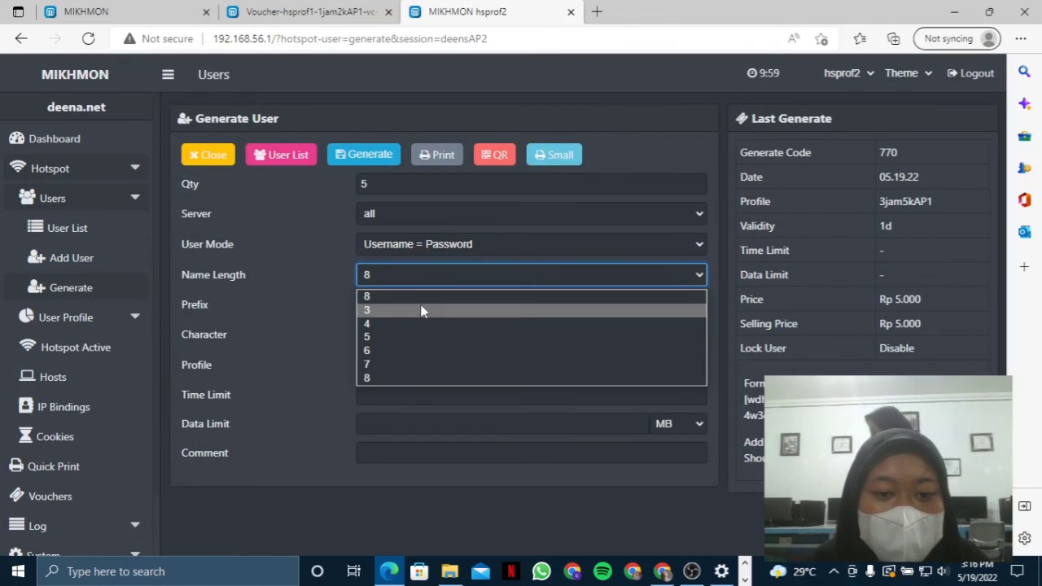
click(421, 311)
click(421, 306)
text(AP2)
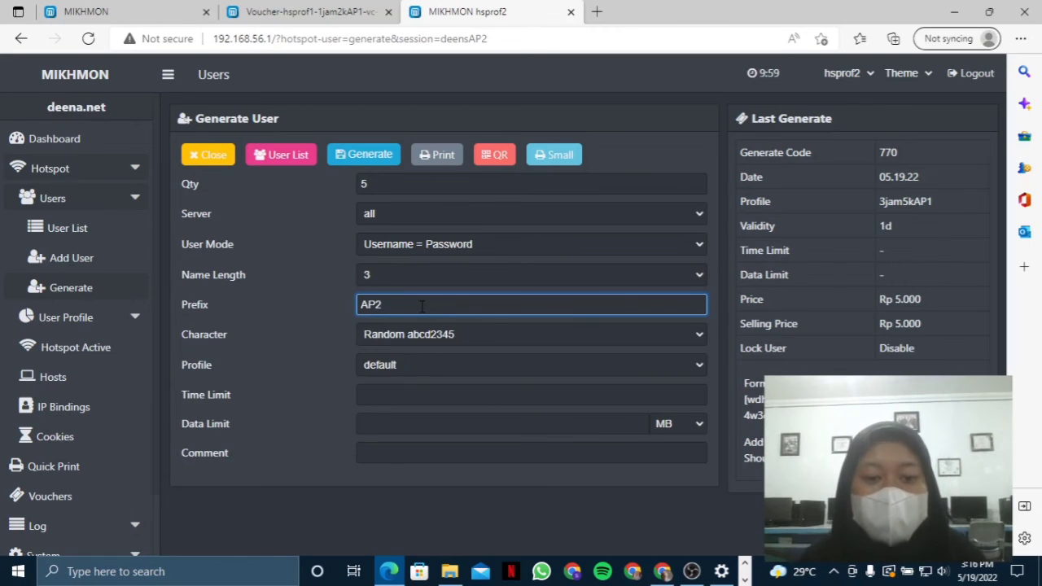
- Generate the five digit-only vouchers for the 1jam2kAP2 profile
click(423, 337)
click(429, 336)
click(429, 336)
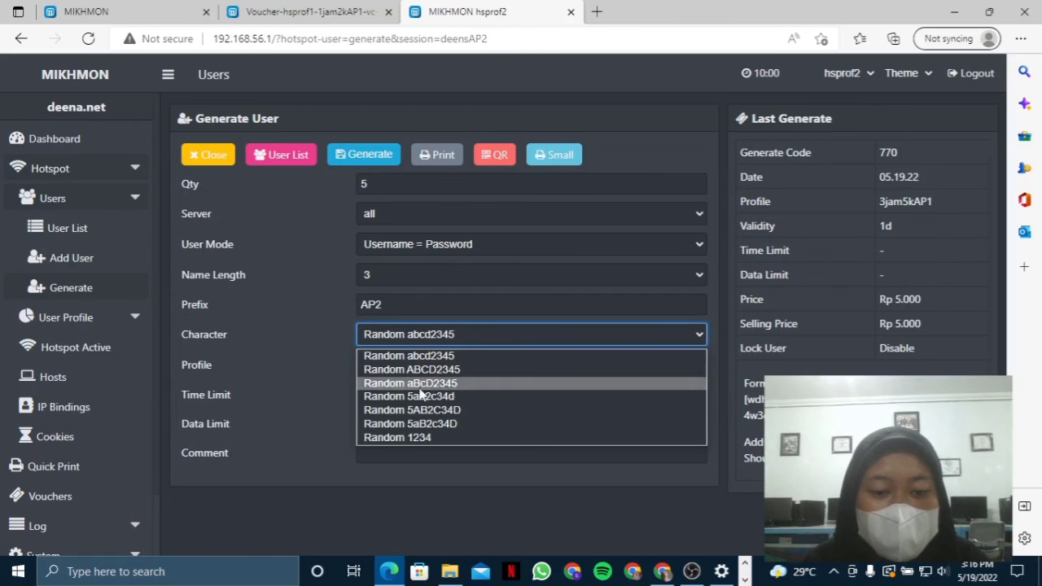
click(414, 438)
click(423, 358)
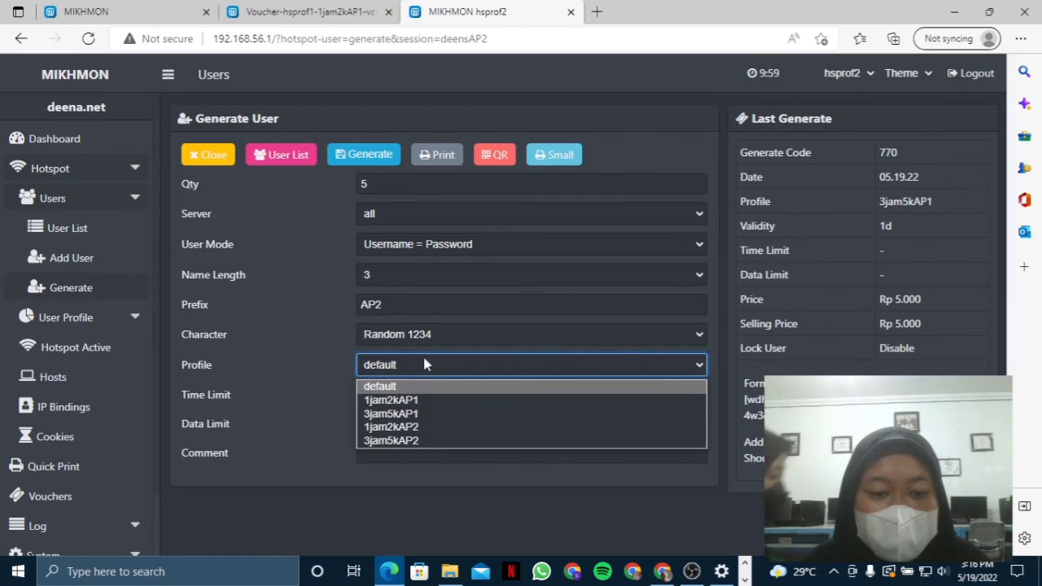
click(413, 430)
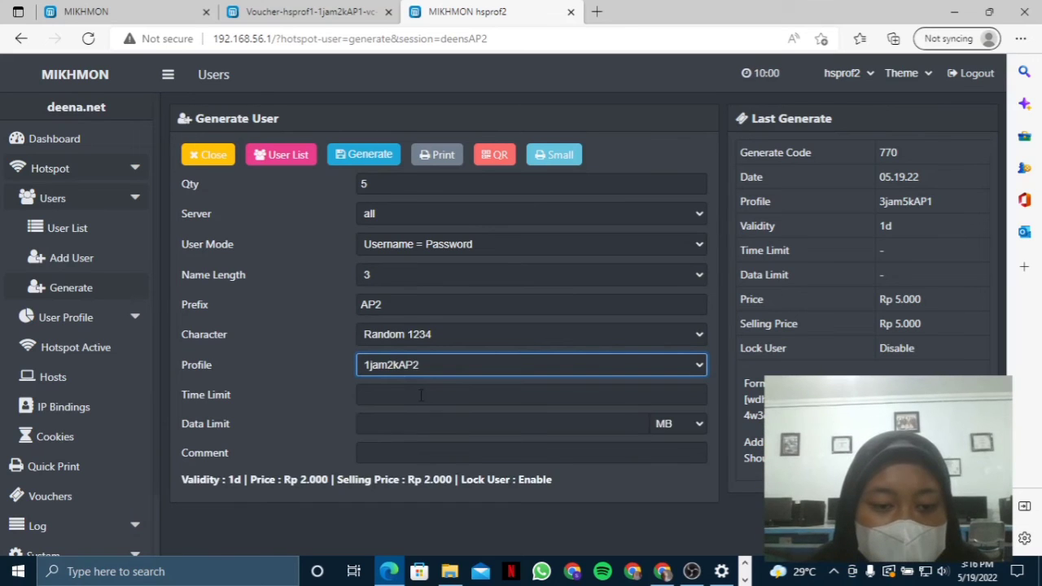
click(358, 154)
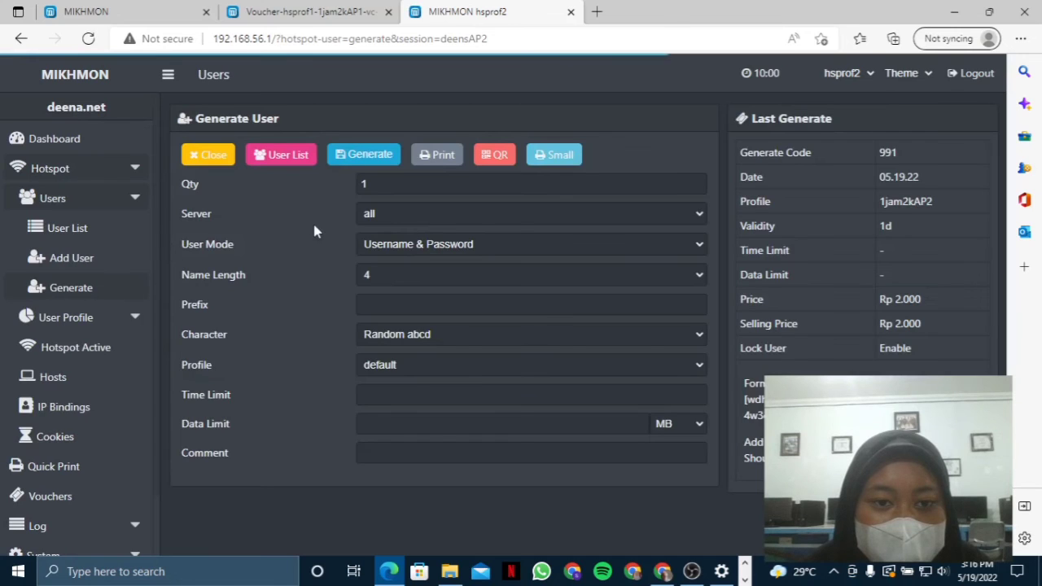
- Generate a second batch with name length 3, prefix AP2, Random abcd2345 characters, profile 3jam5kAP2
click(380, 184)
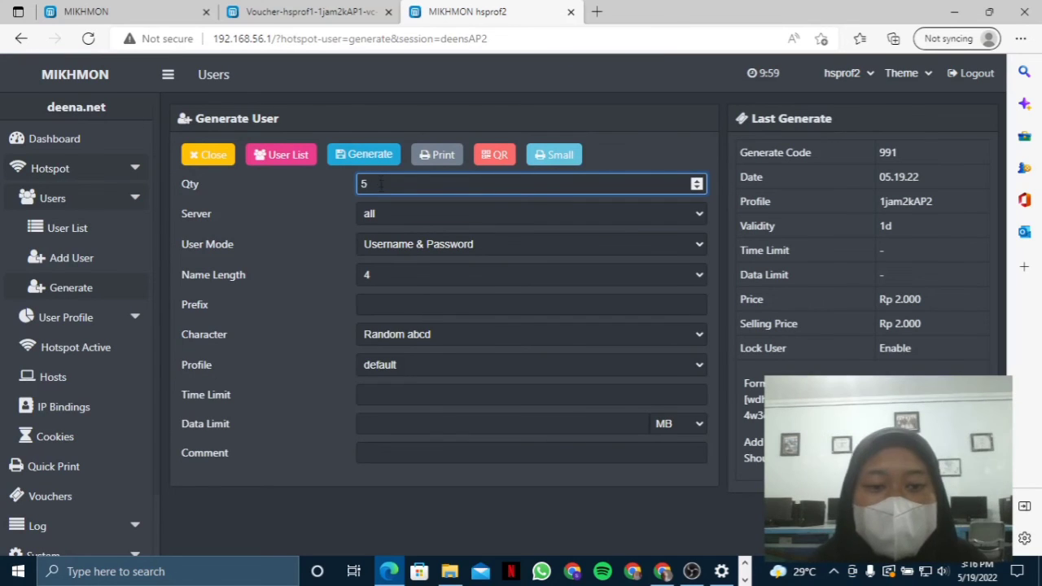
click(397, 248)
click(400, 276)
click(402, 274)
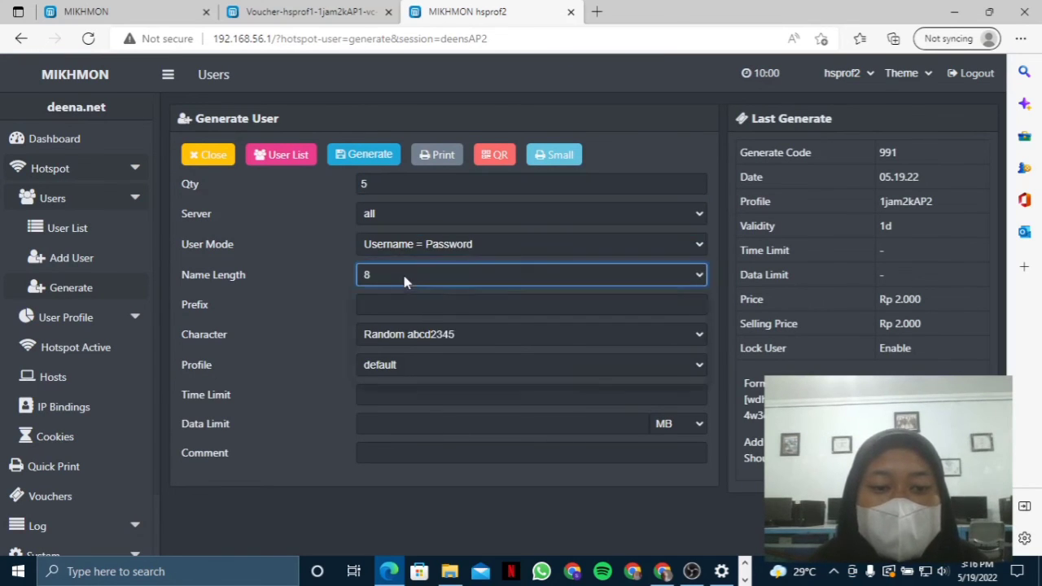
click(400, 310)
click(399, 304)
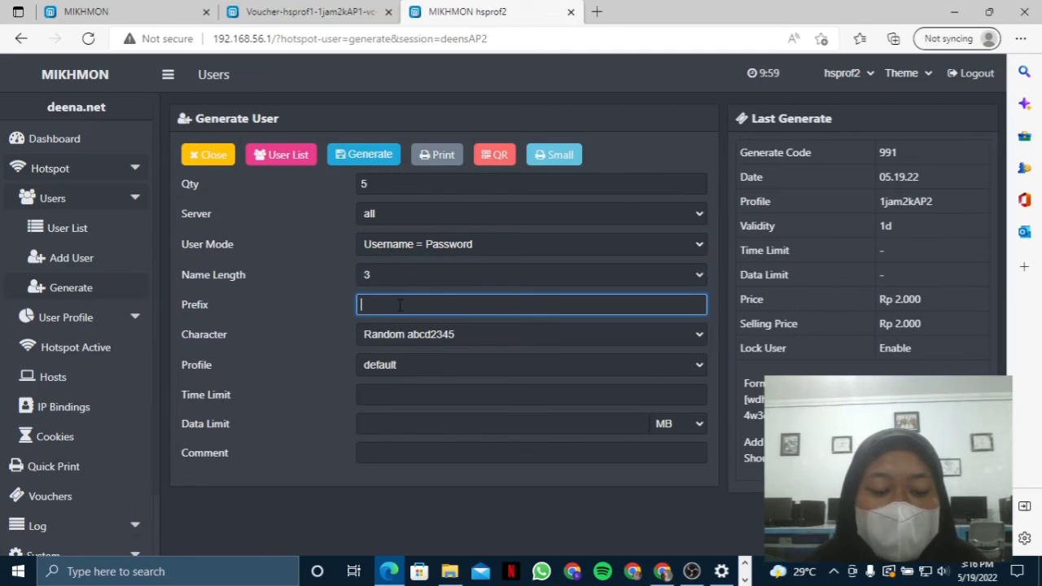
text(AP)
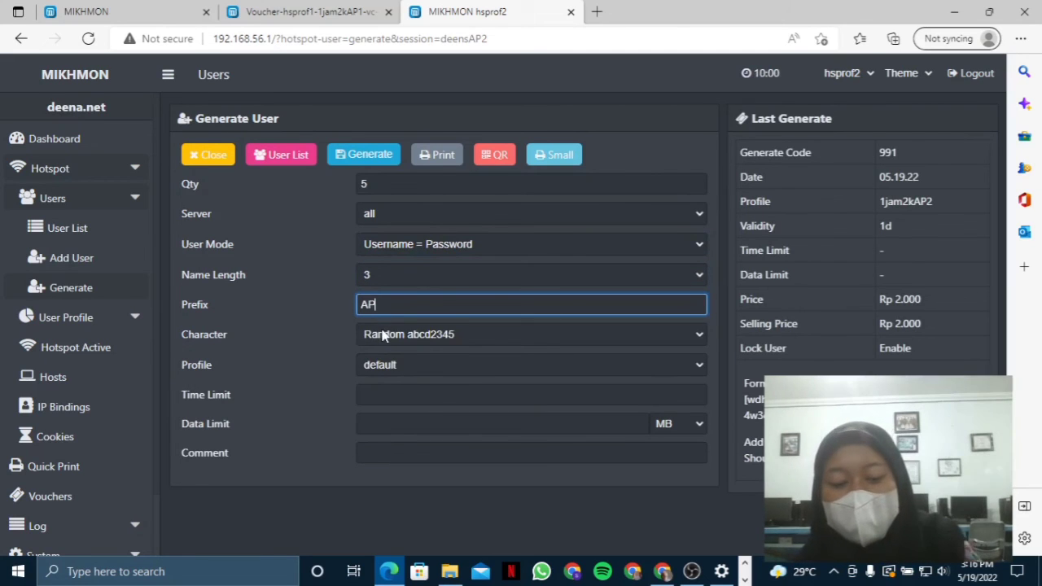
click(392, 341)
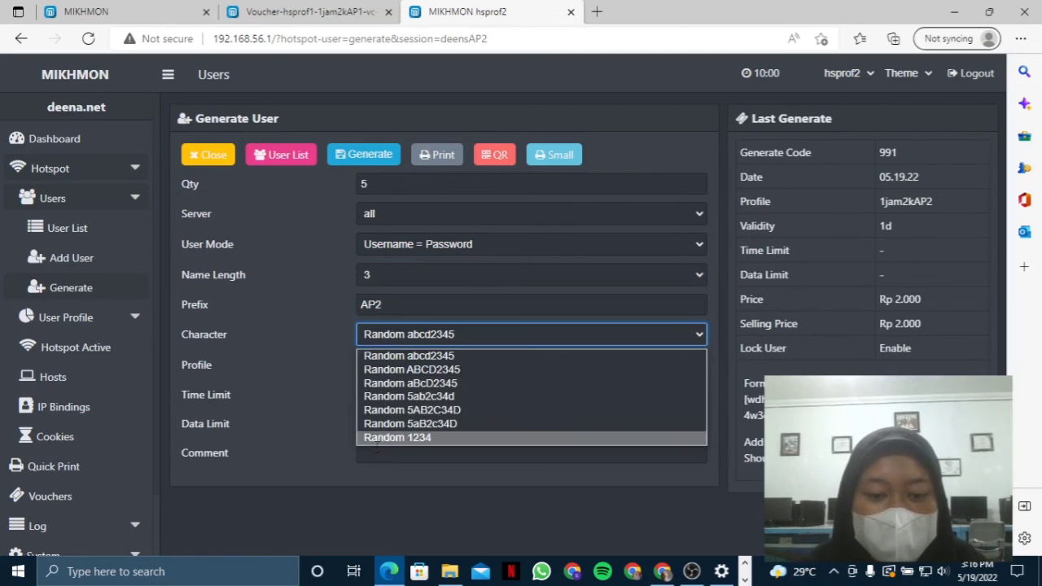
click(391, 452)
click(399, 367)
click(379, 453)
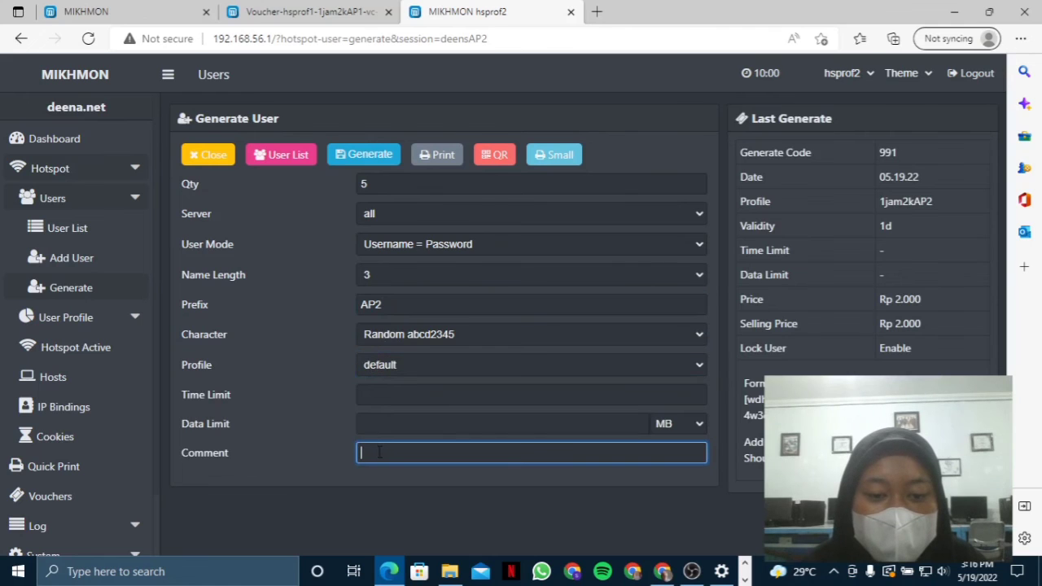
click(410, 374)
click(397, 438)
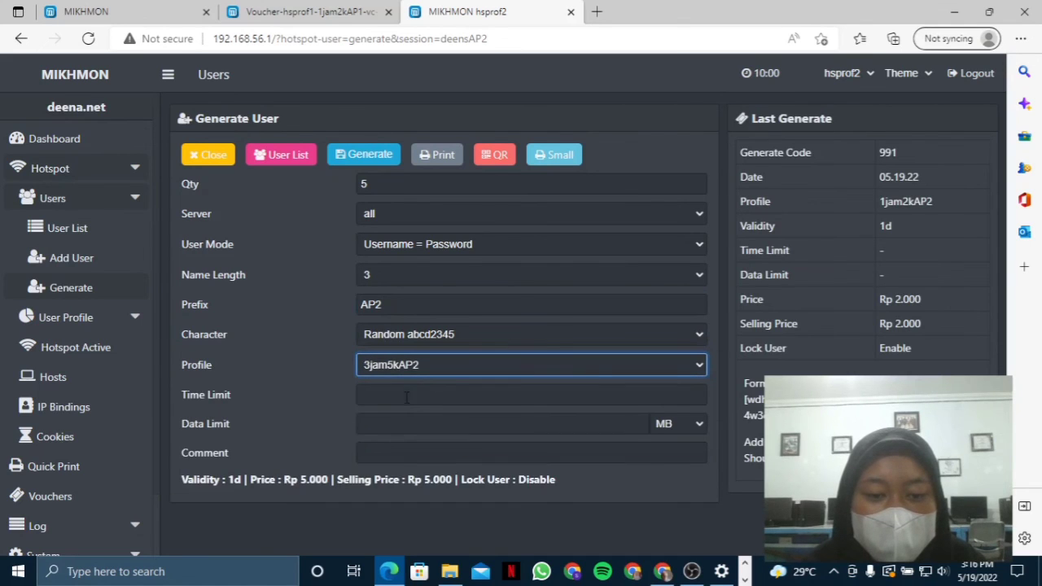
click(353, 154)
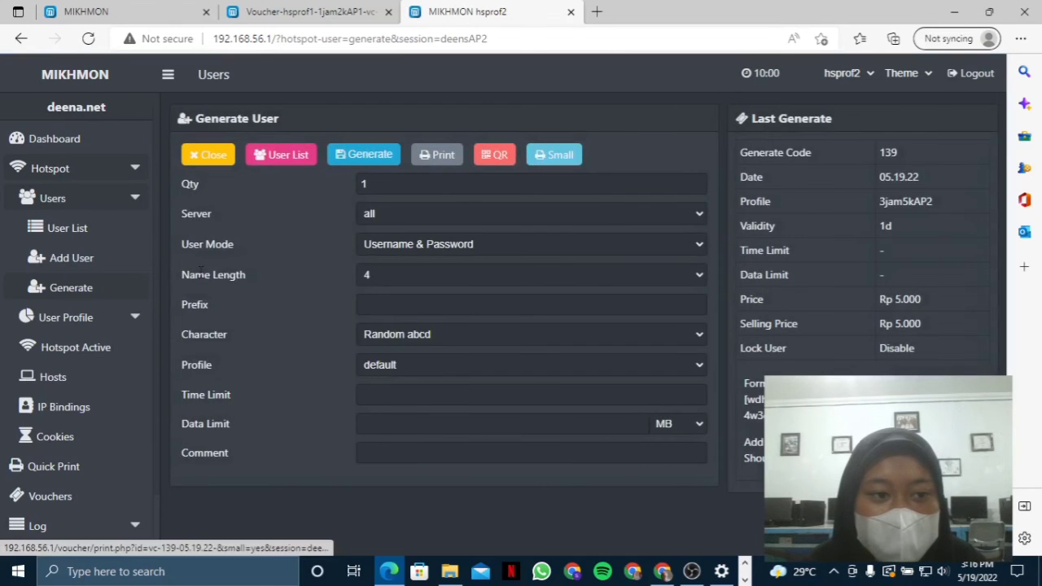
- Filter the user list to batch vc-991-05.19.22- and show it as small vouchers, cancelling printing
click(81, 228)
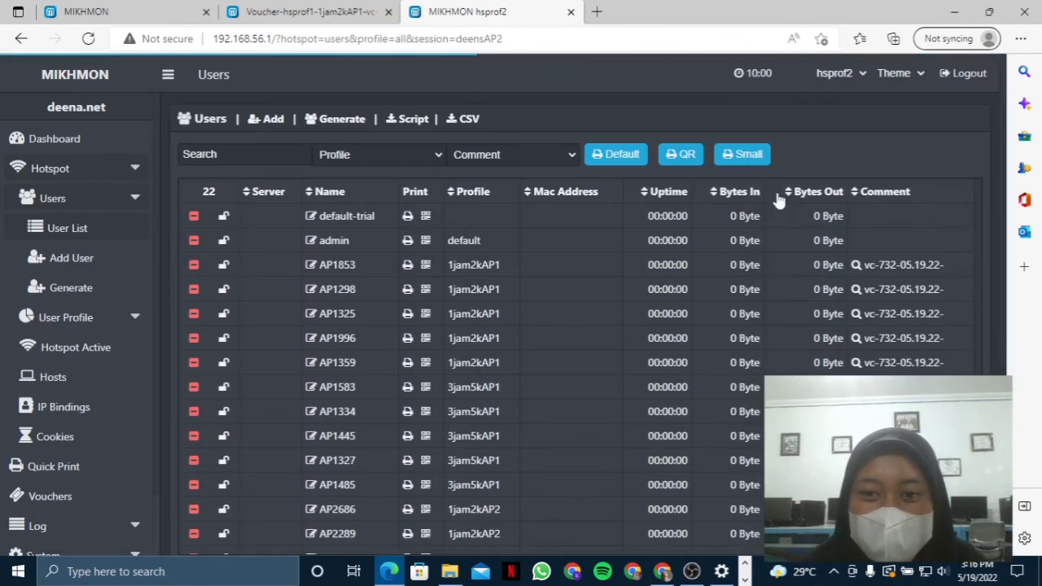
scroll(725, 294, down, 3)
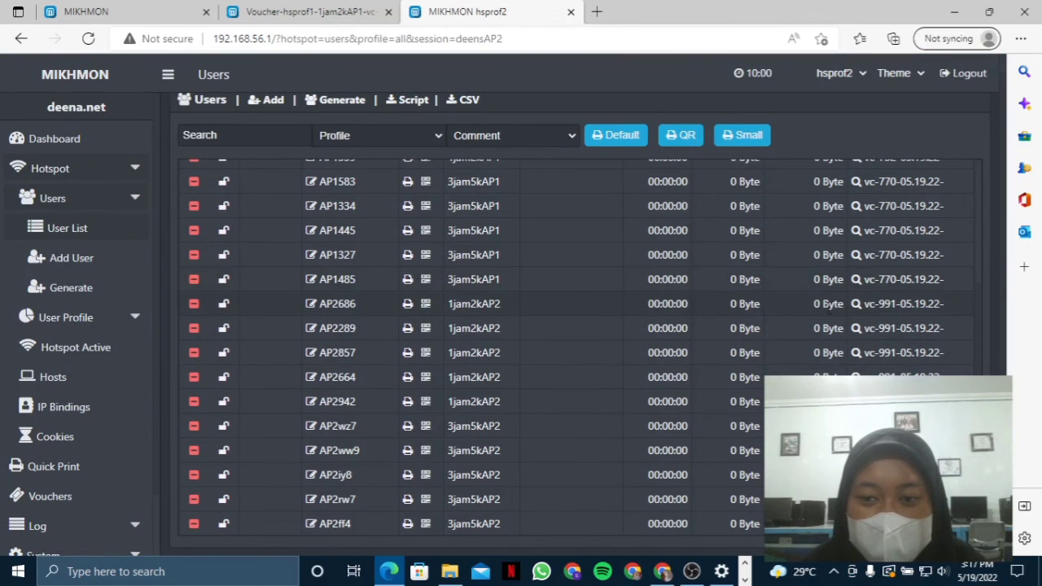
click(896, 305)
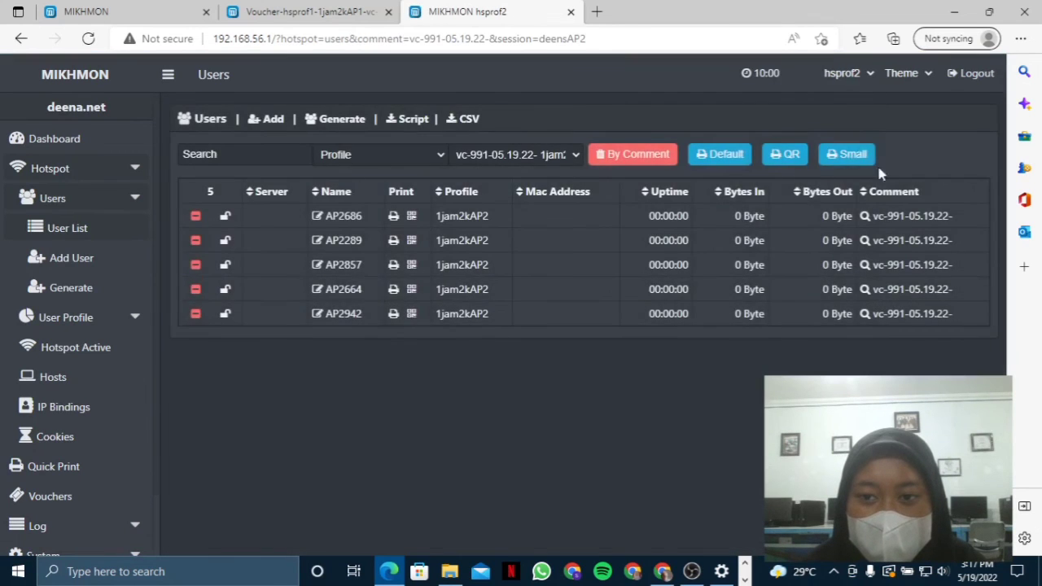
click(851, 154)
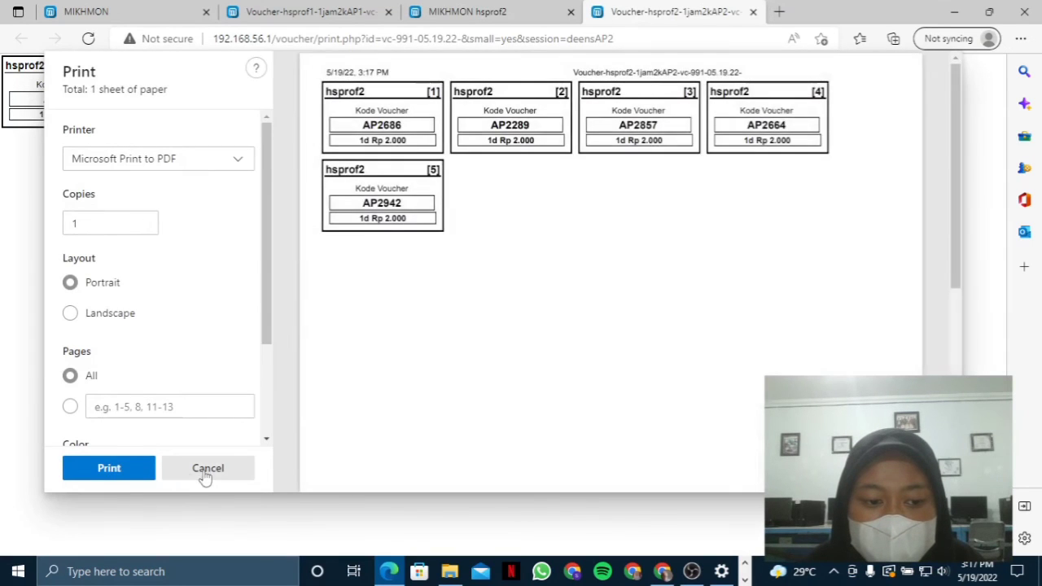
click(208, 468)
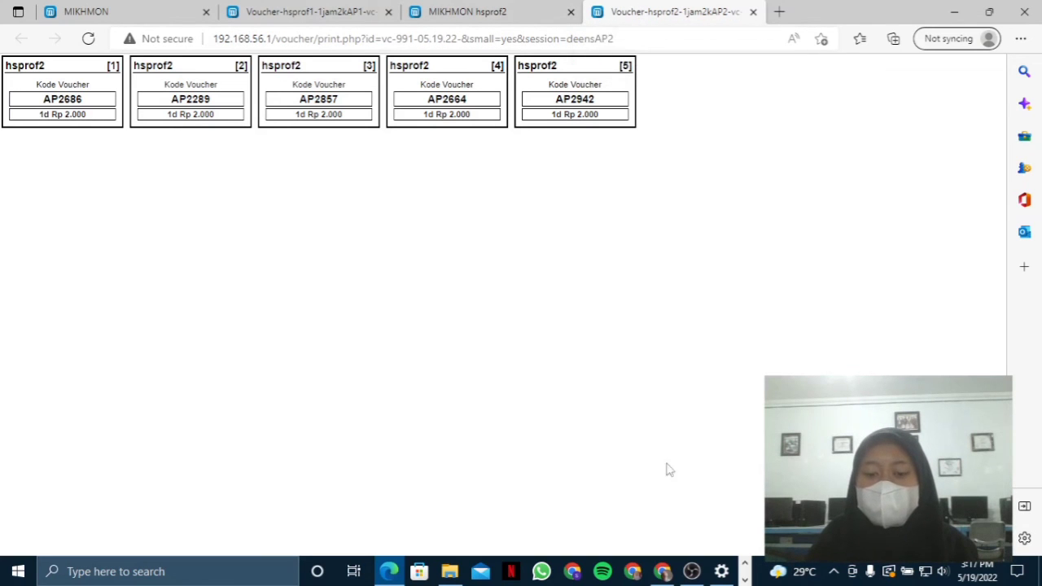
click(691, 570)
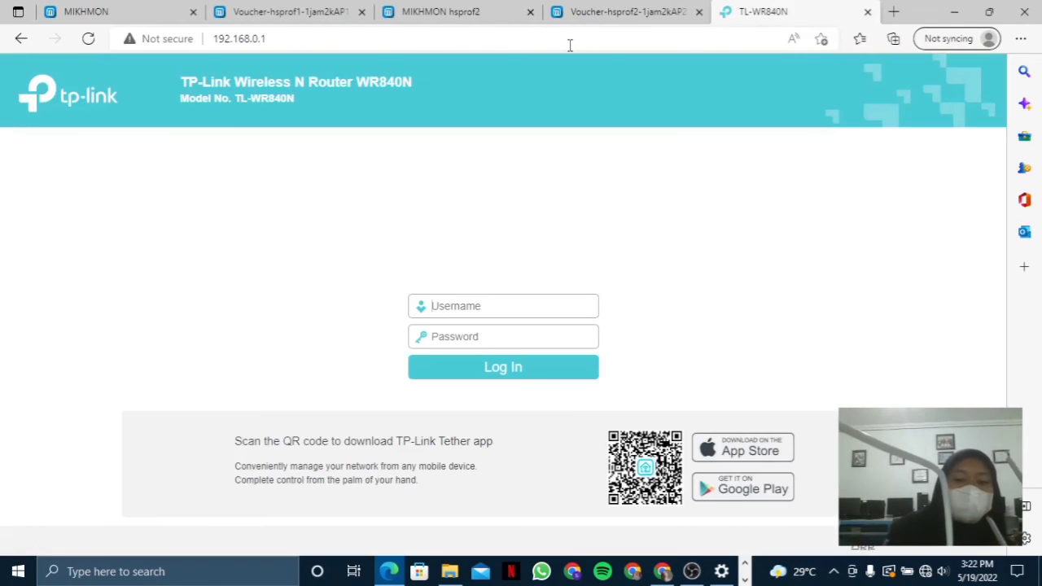
- Log in to the TP-Link router and start Quick Setup in Access Point mode
text(admin)
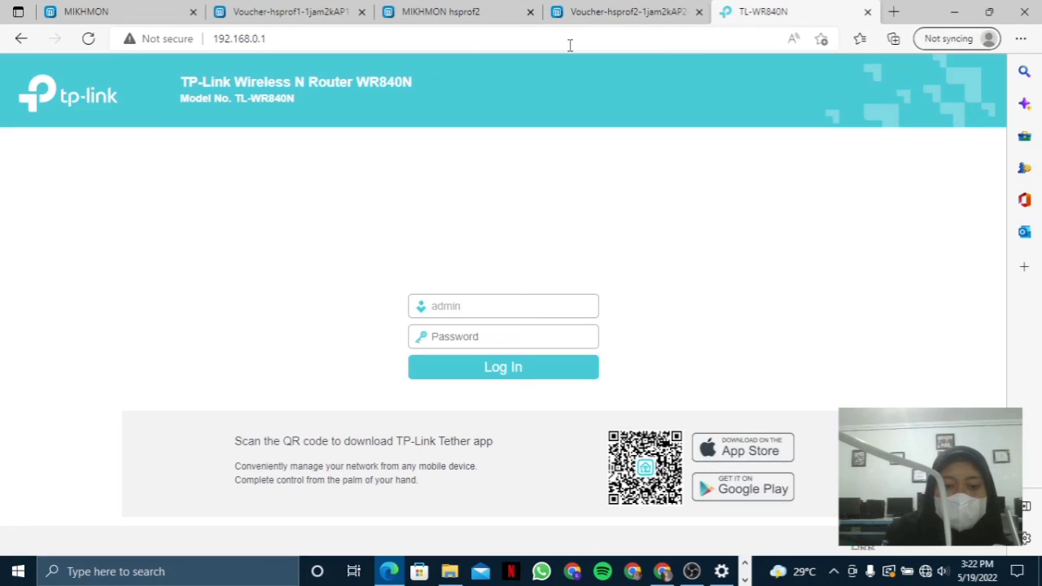
text(a)
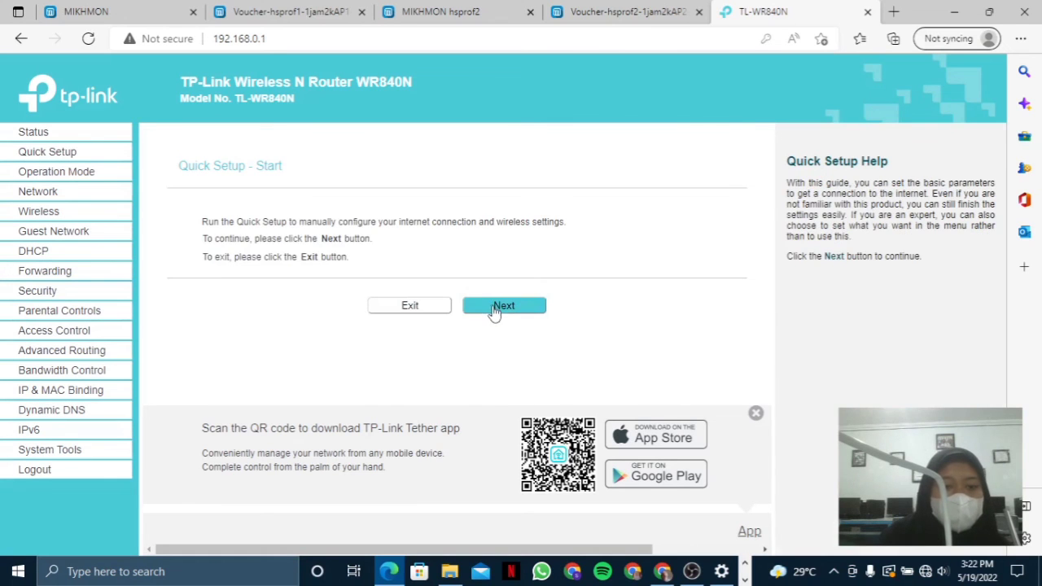
click(494, 309)
click(209, 280)
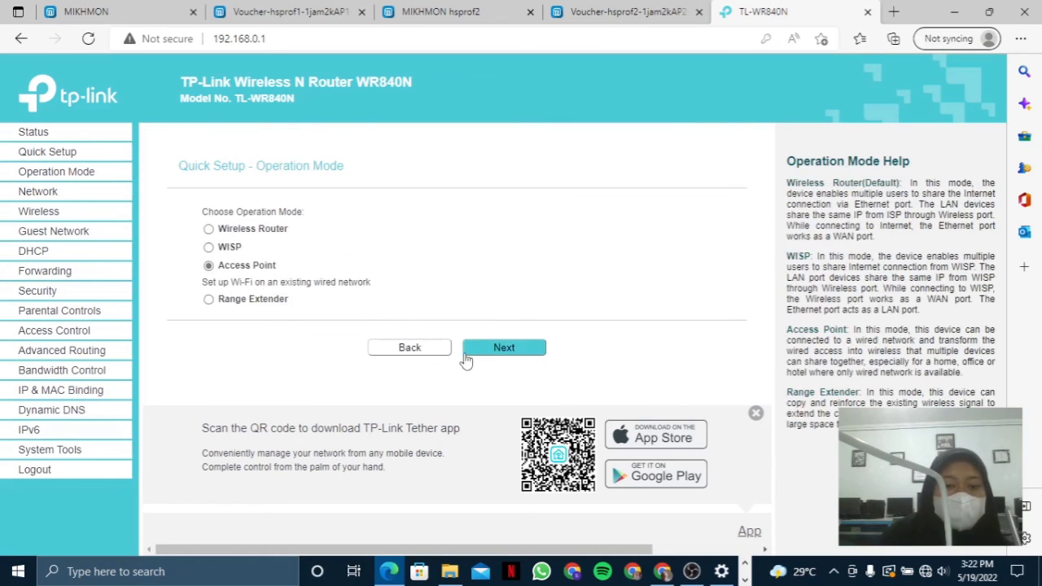
click(490, 348)
- Change the wireless network name to deensAP1.net and step through to finish the setup
double_click(368, 214)
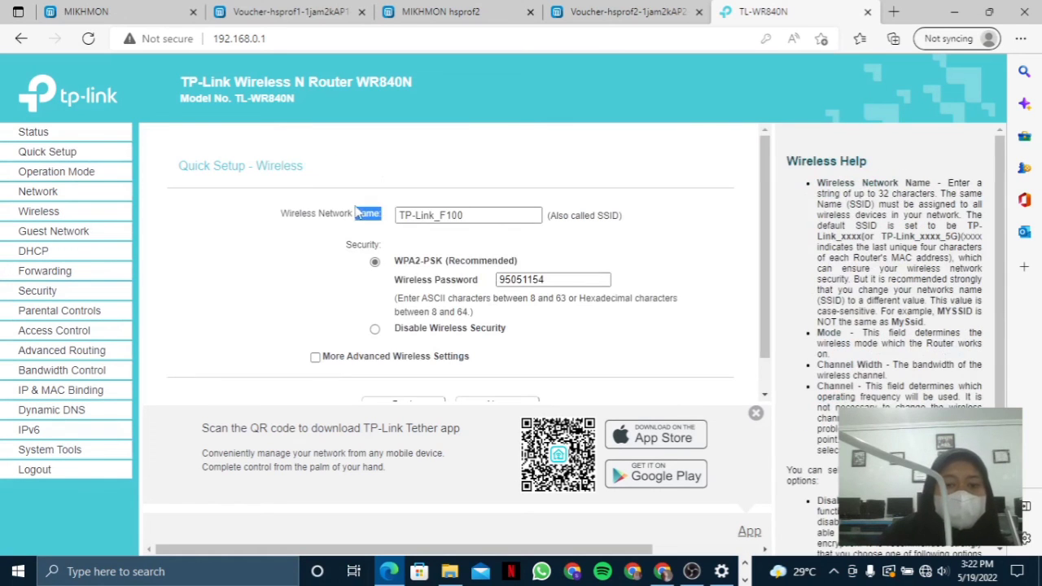
drag(463, 215, 380, 233)
key(BackSpace)
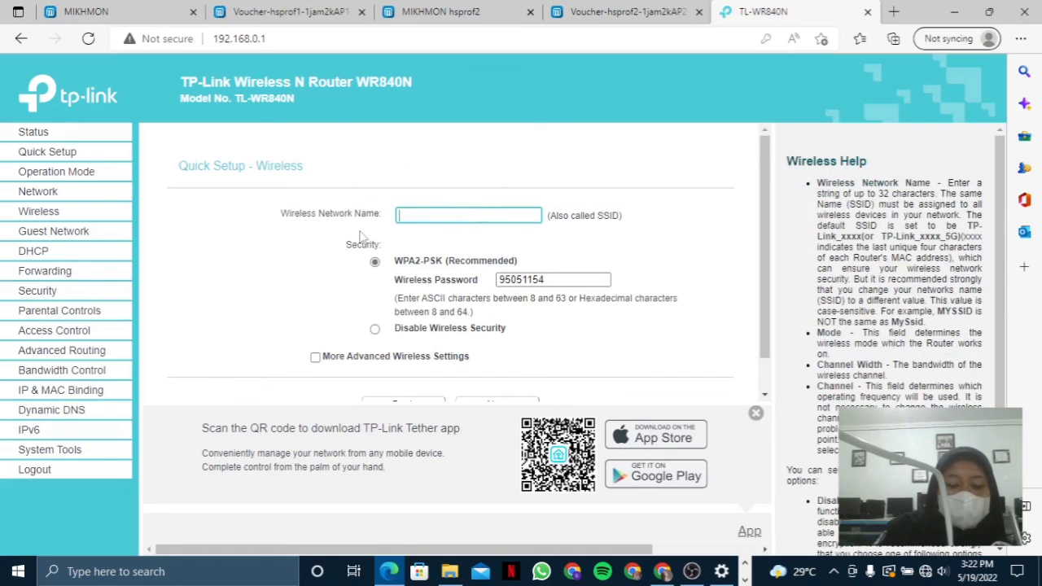
text(deens)
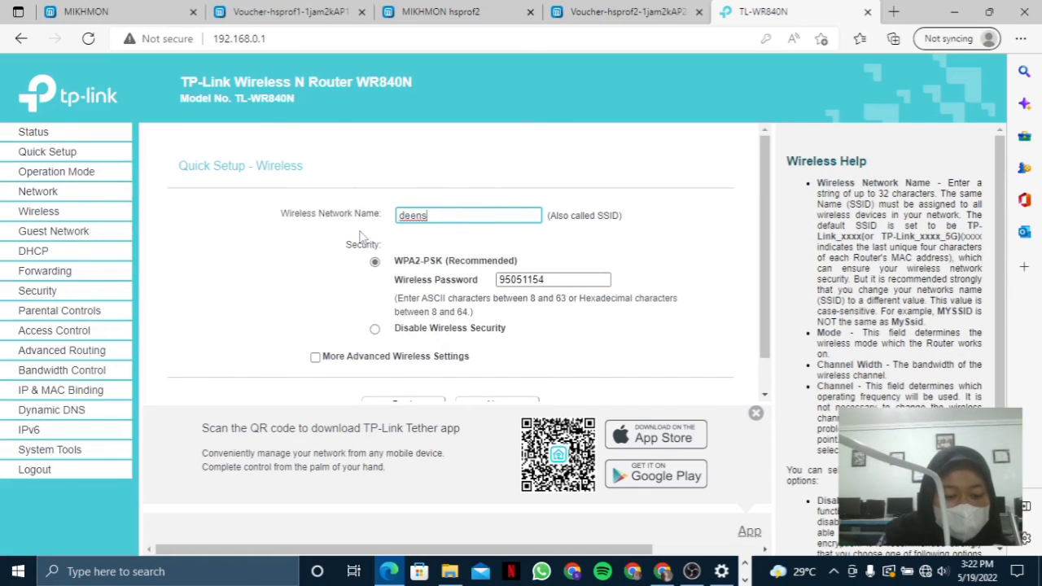
text(AP1.ne)
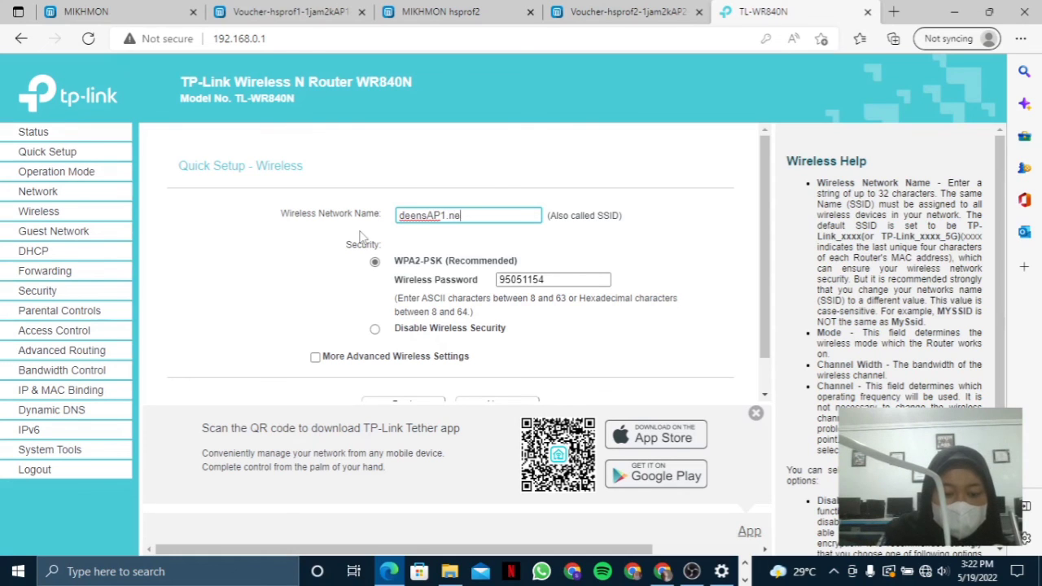
text(t)
scroll(460, 245, down, 1)
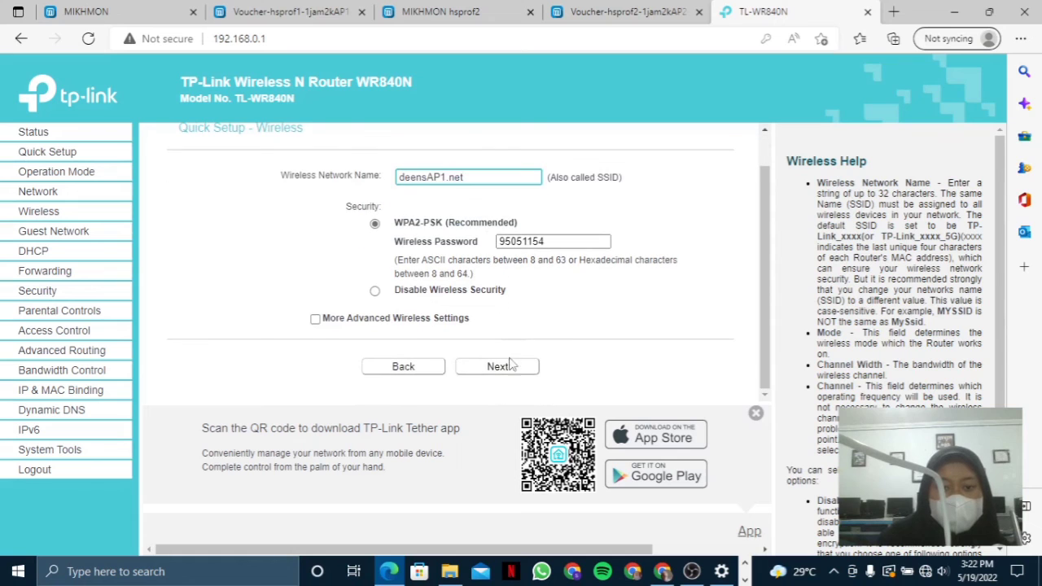
click(499, 365)
scroll(488, 326, down, 1)
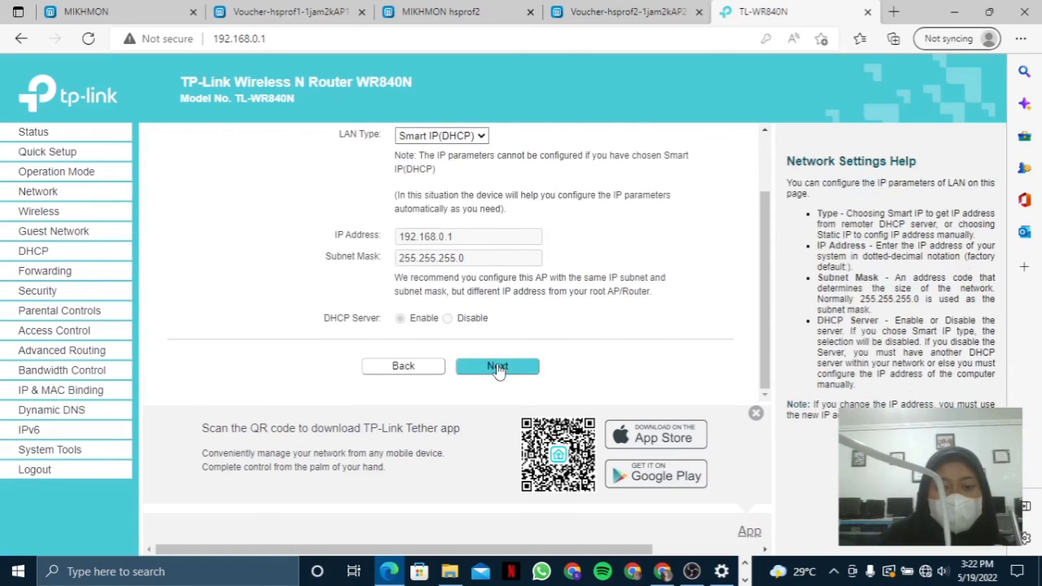
click(503, 367)
scroll(500, 355, down, 2)
scroll(424, 295, up, 1)
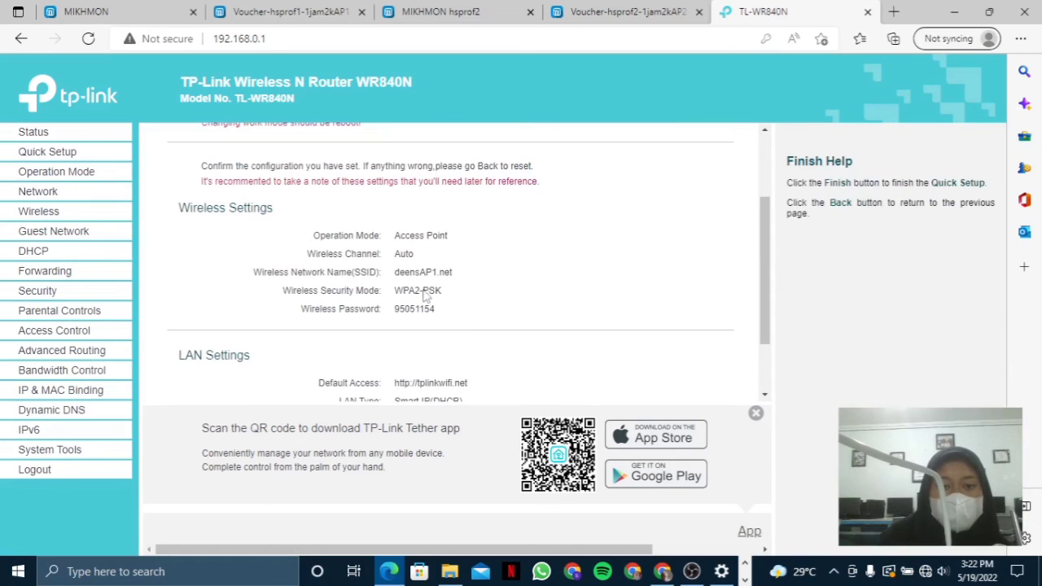
drag(406, 277, 475, 274)
click(488, 284)
scroll(526, 344, down, 2)
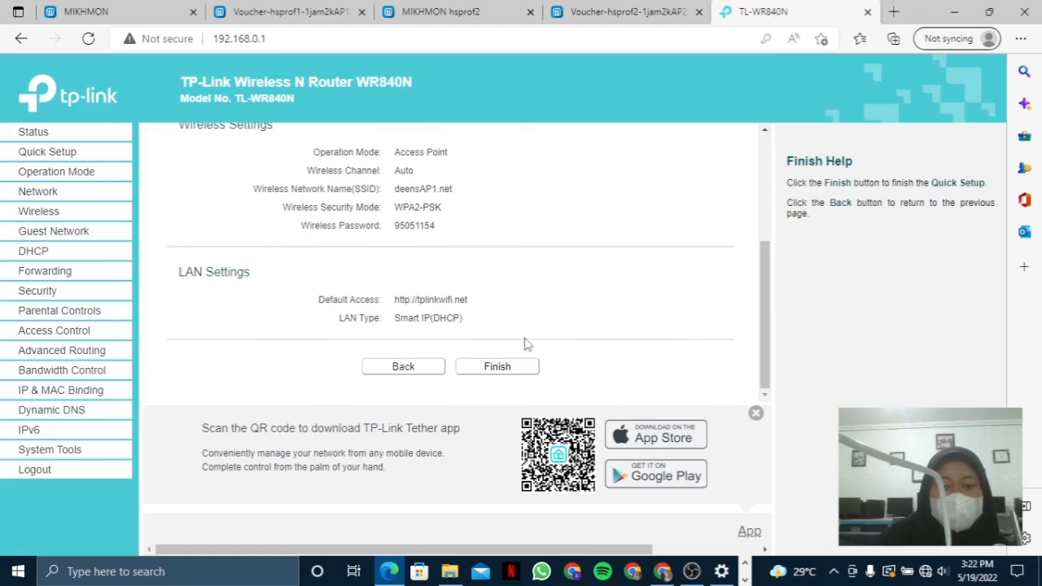
click(494, 367)
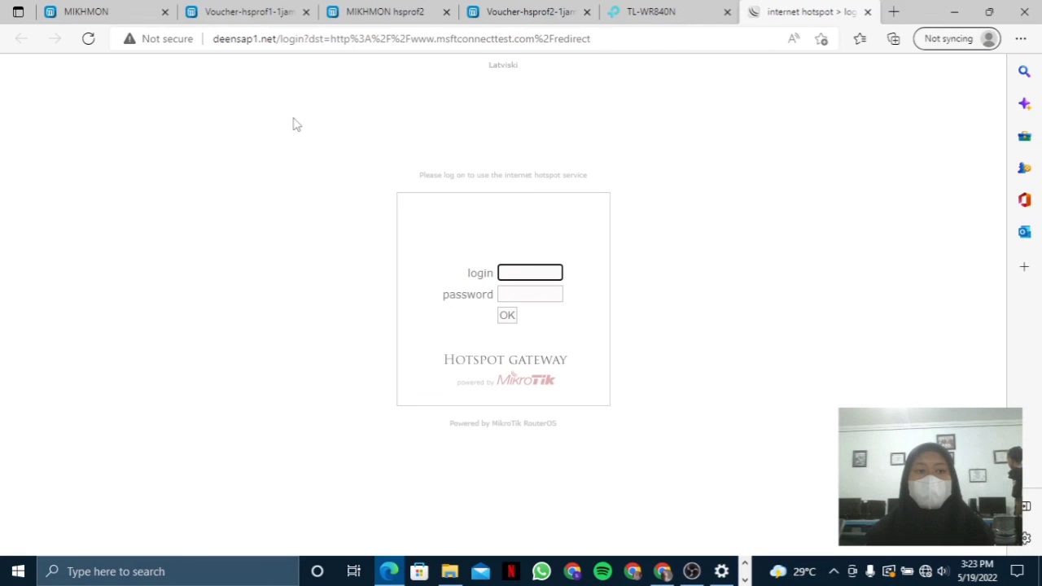
- Switch to OBS Studio once the deensap1.net hotspot login page has loaded
click(692, 571)
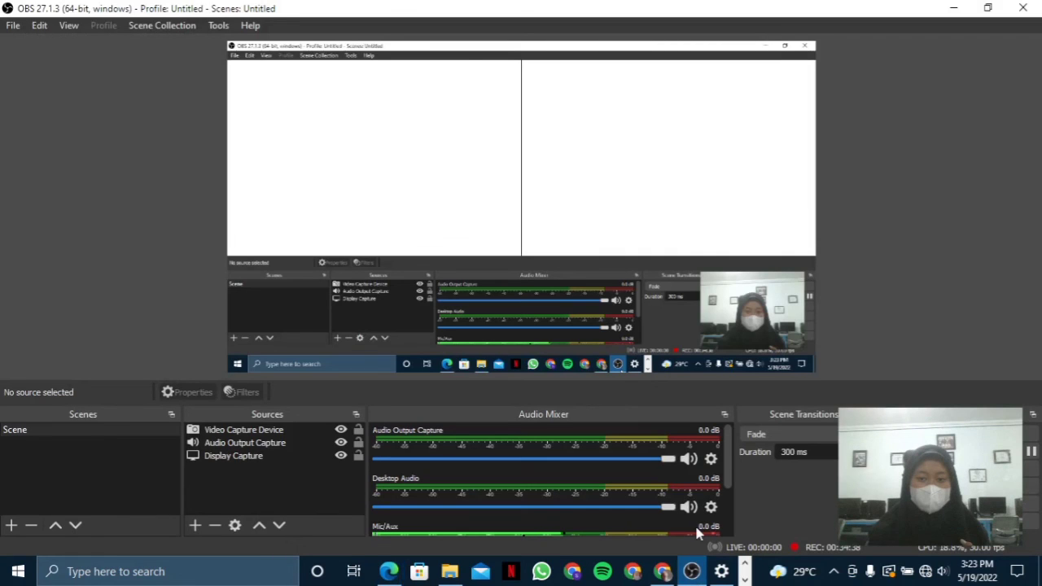
- Drag the Video Capture Device corner to enlarge the webcam overlay, then maximize OBS again
click(988, 8)
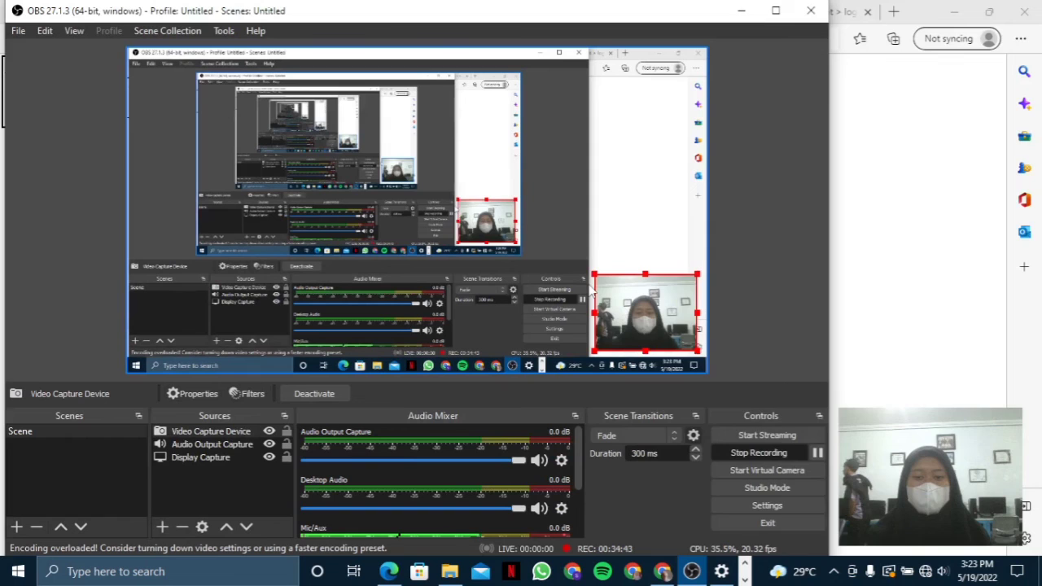
drag(594, 276, 492, 197)
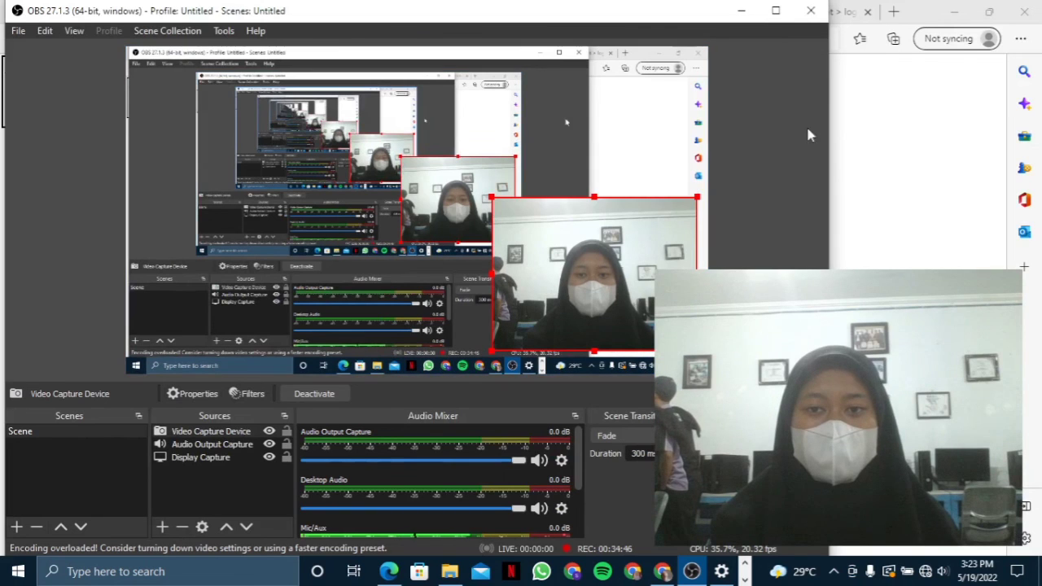
drag(784, 164, 667, 164)
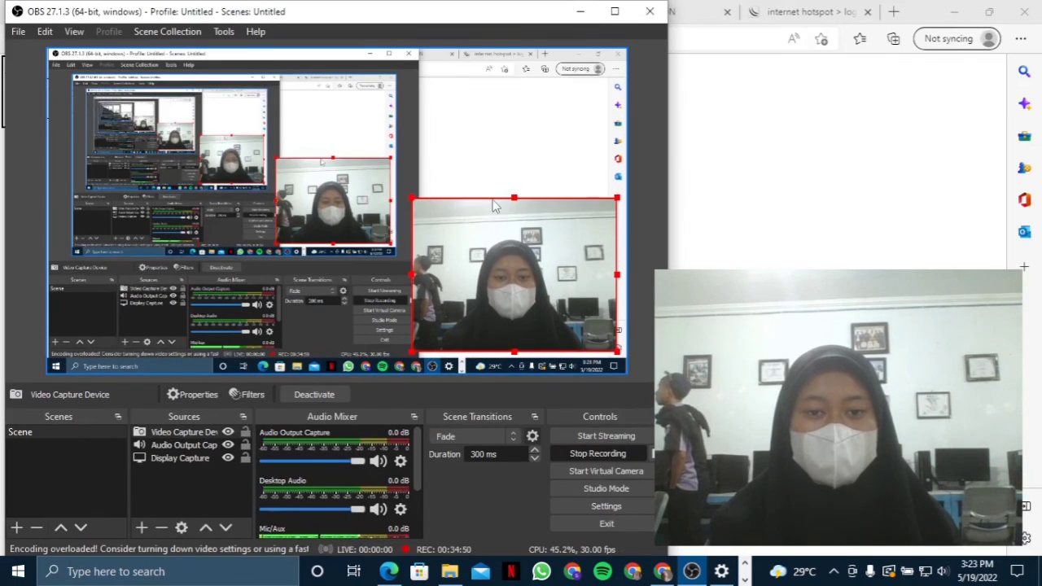
click(581, 12)
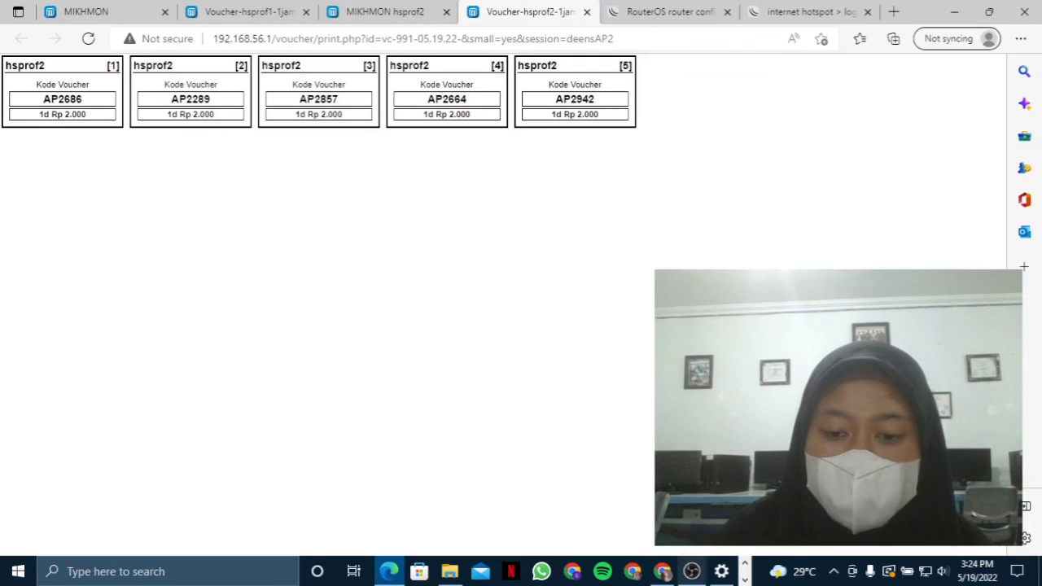
click(692, 571)
click(547, 309)
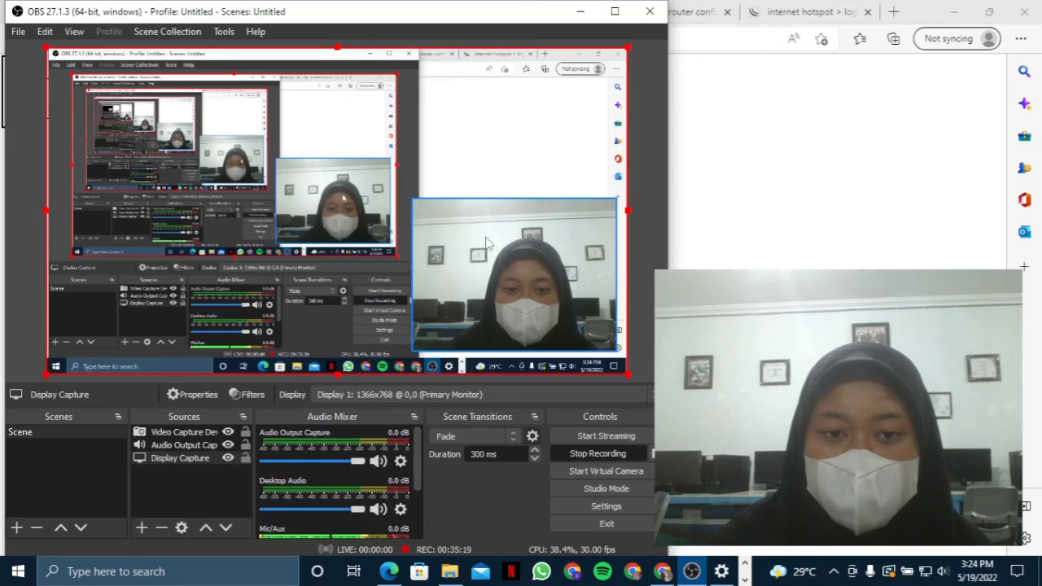
click(615, 11)
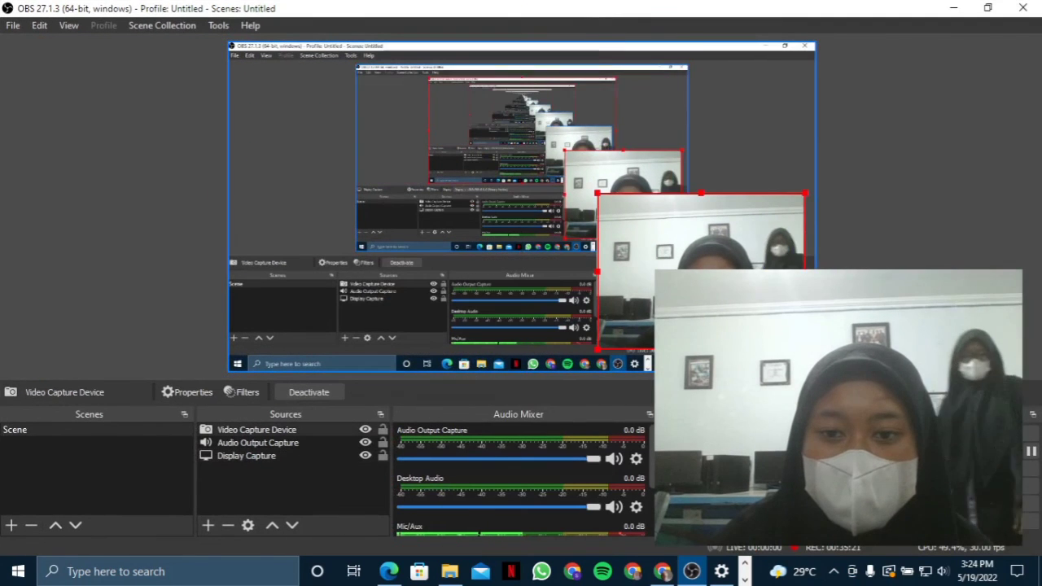